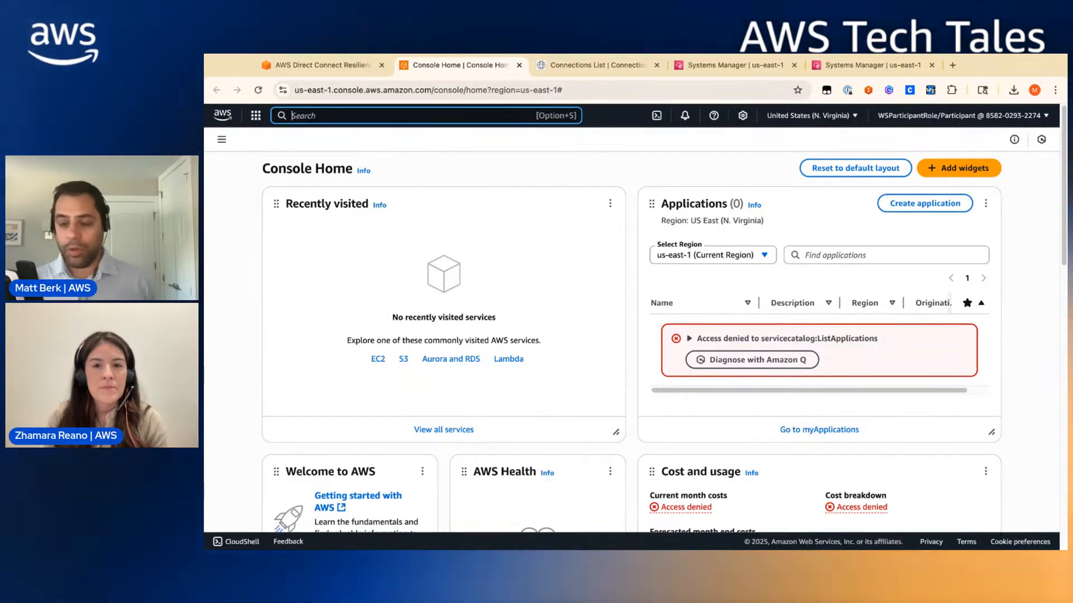
- Find Direct Connect via a 'direct connect' search and show its gateways list
text(direct connect)
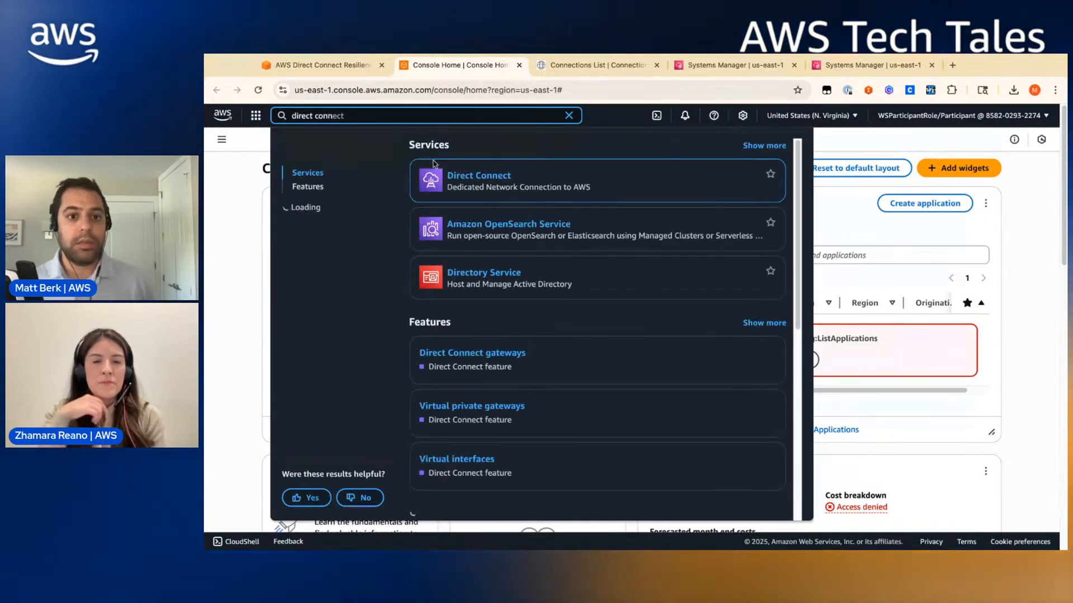
click(452, 176)
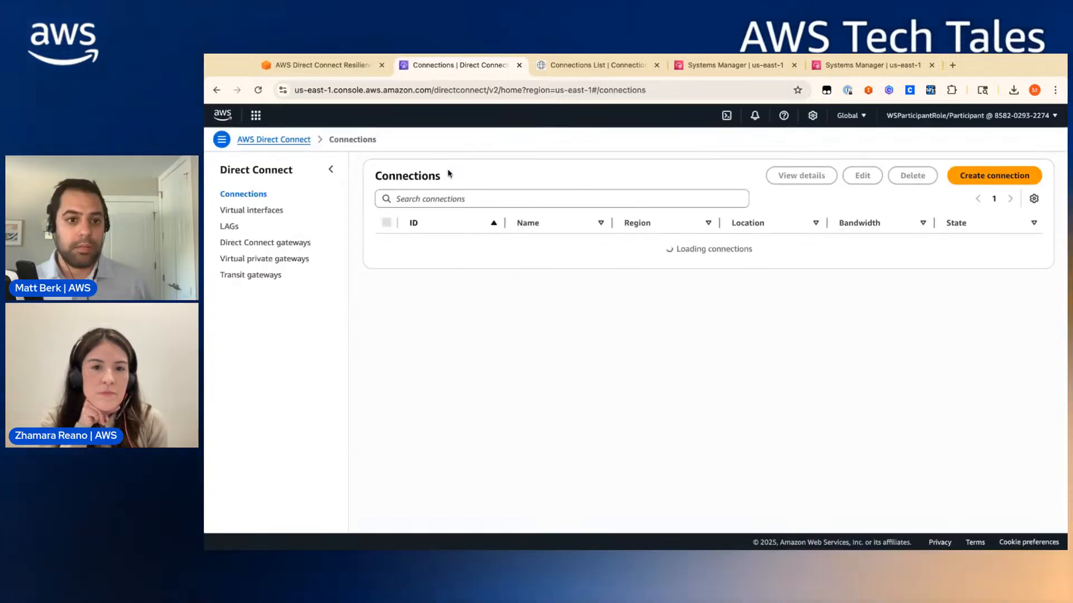
click(254, 243)
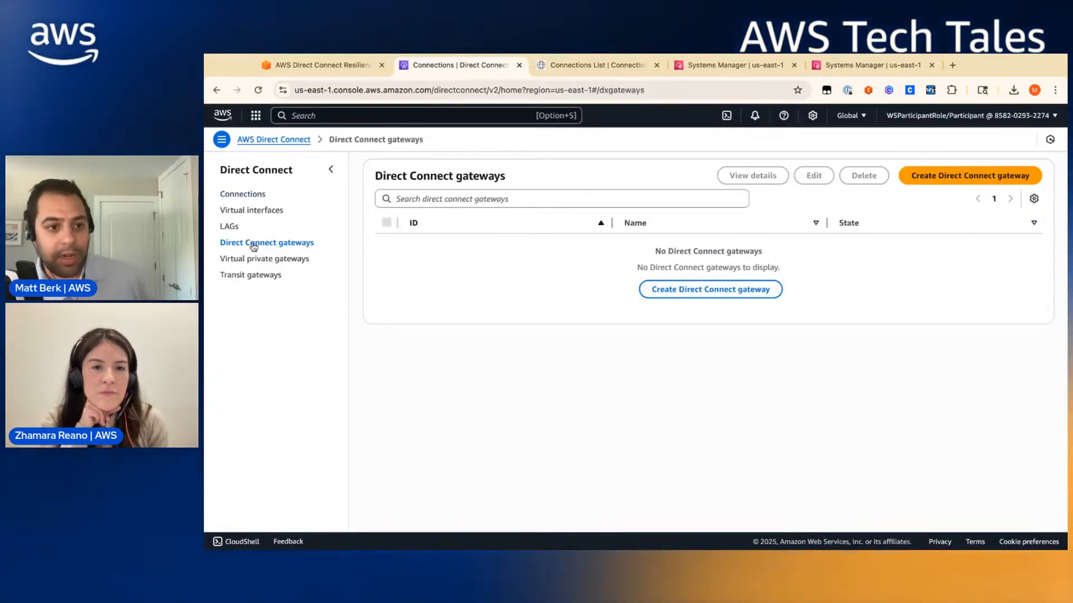
- Check the existing transit gateway, then start a new Direct Connect gateway
click(222, 274)
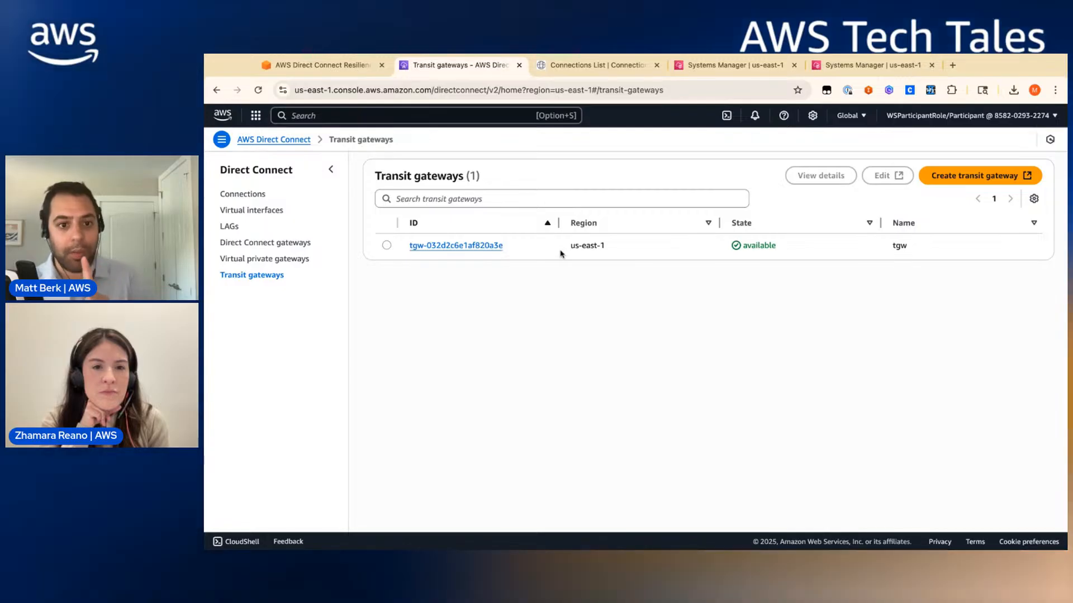
click(284, 244)
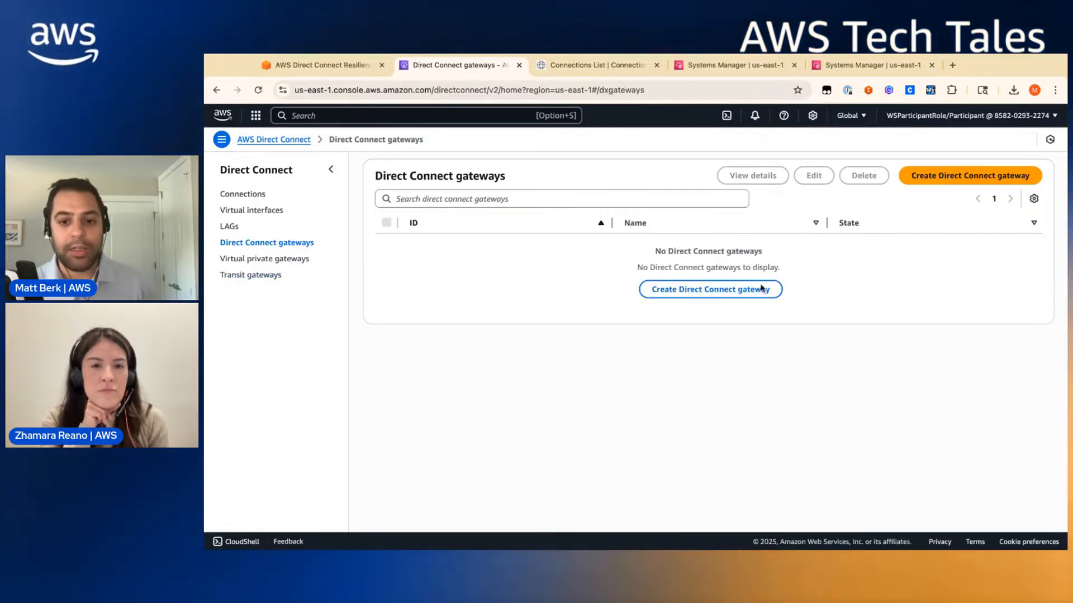
click(715, 290)
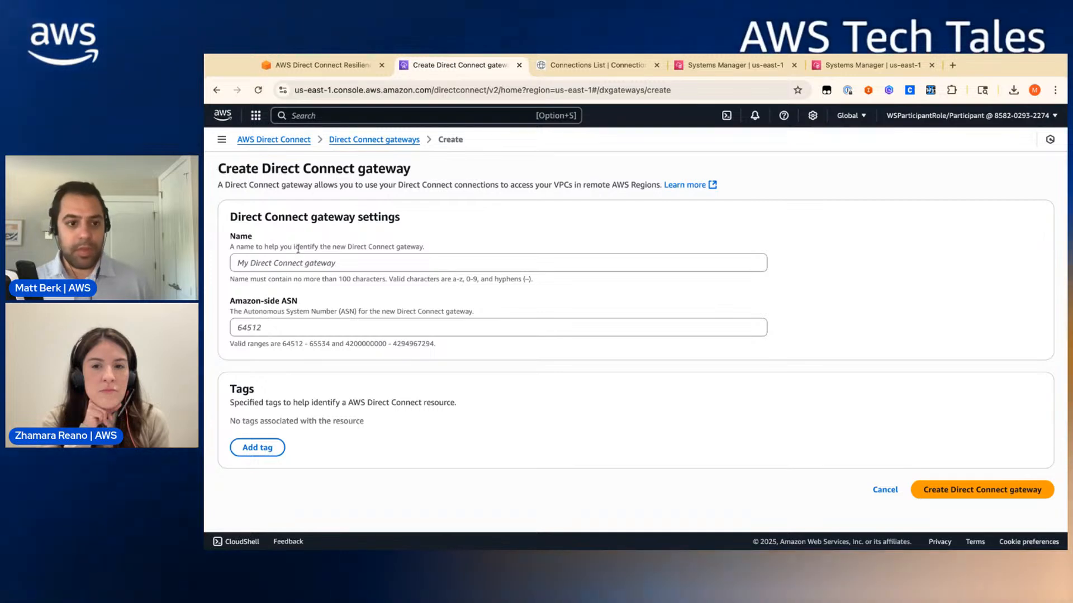
- Create gateway 'dxgw' with Amazon-side ASN 65002
click(294, 264)
text(dxgw)
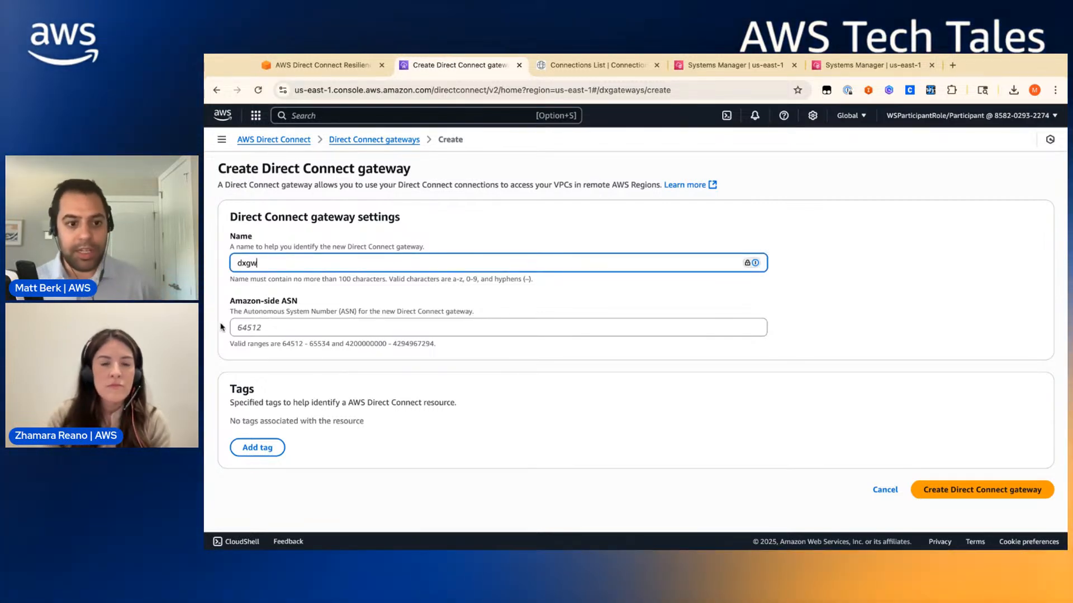
click(250, 328)
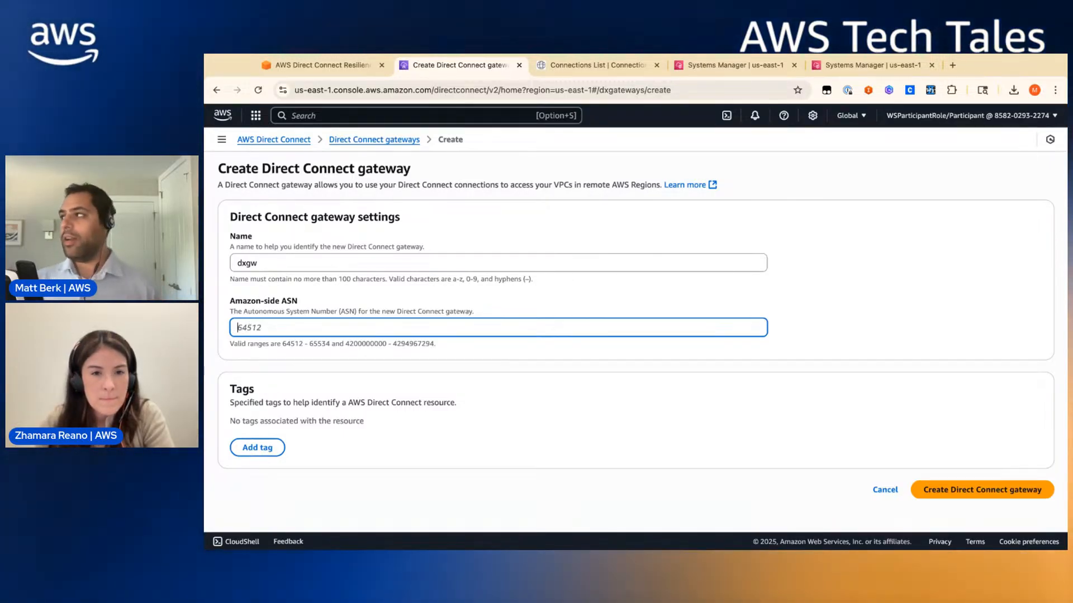
key(super+Tab)
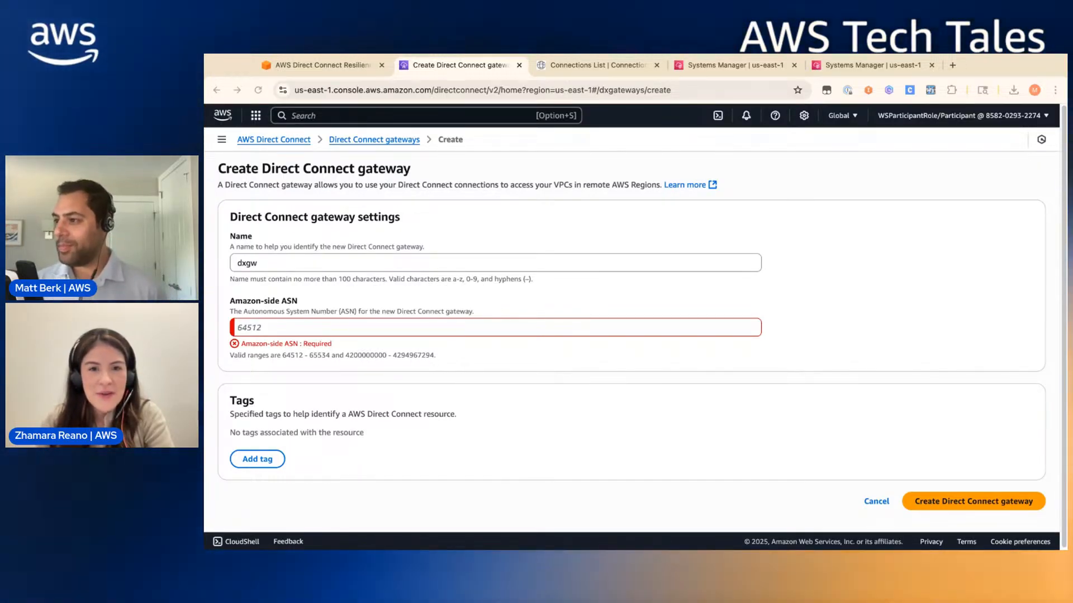
click(314, 332)
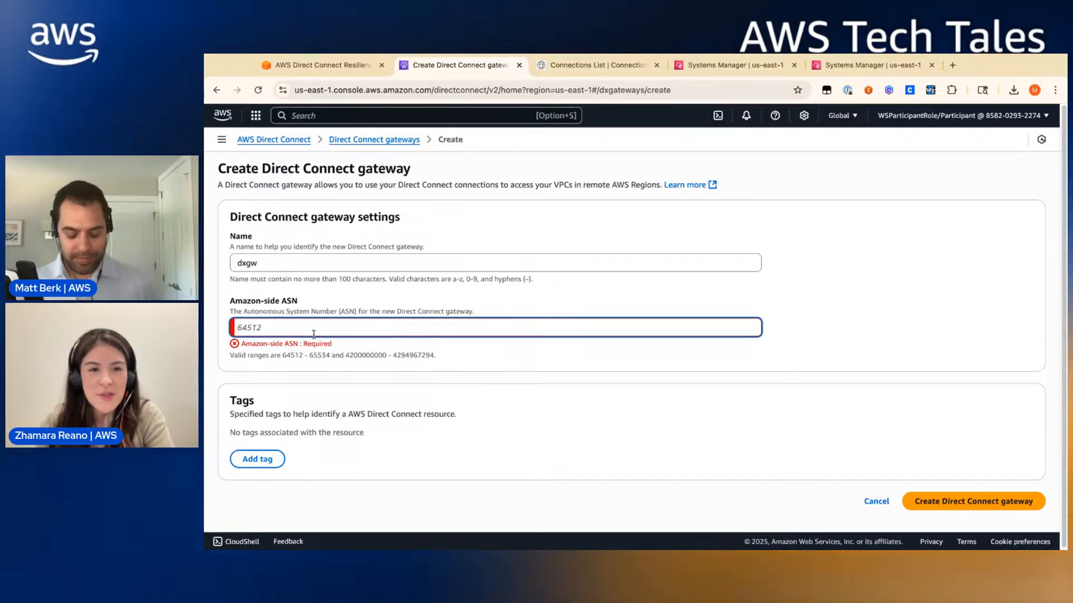
text(6)
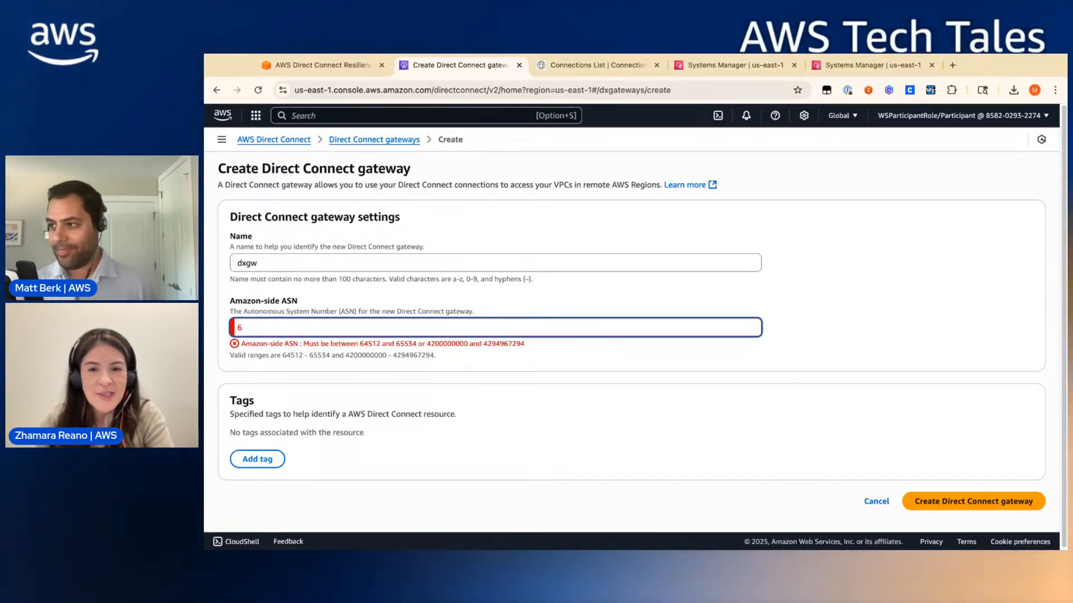
text(5002)
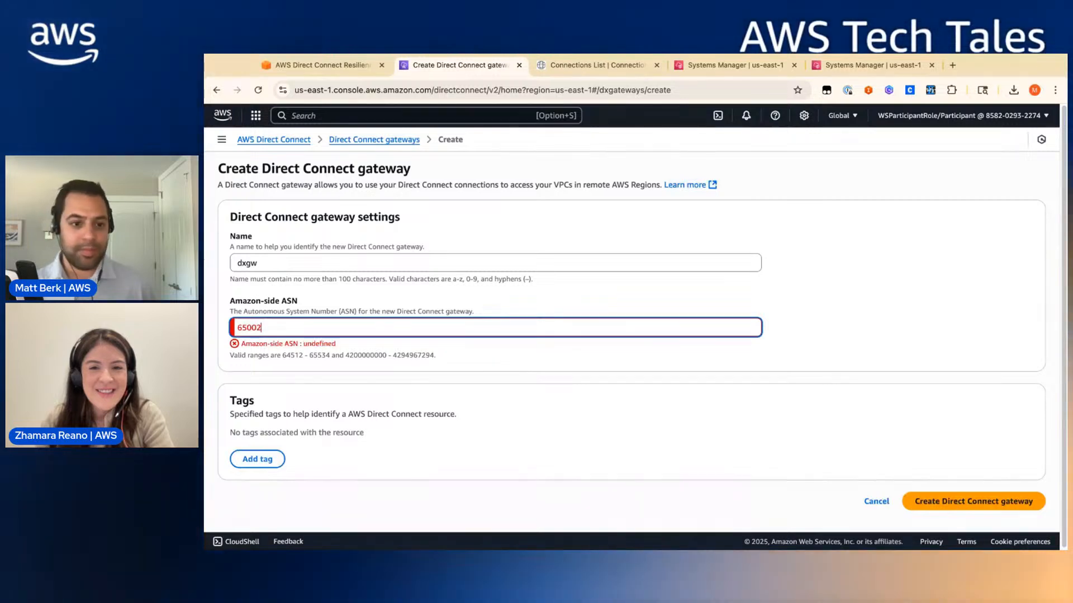
click(313, 384)
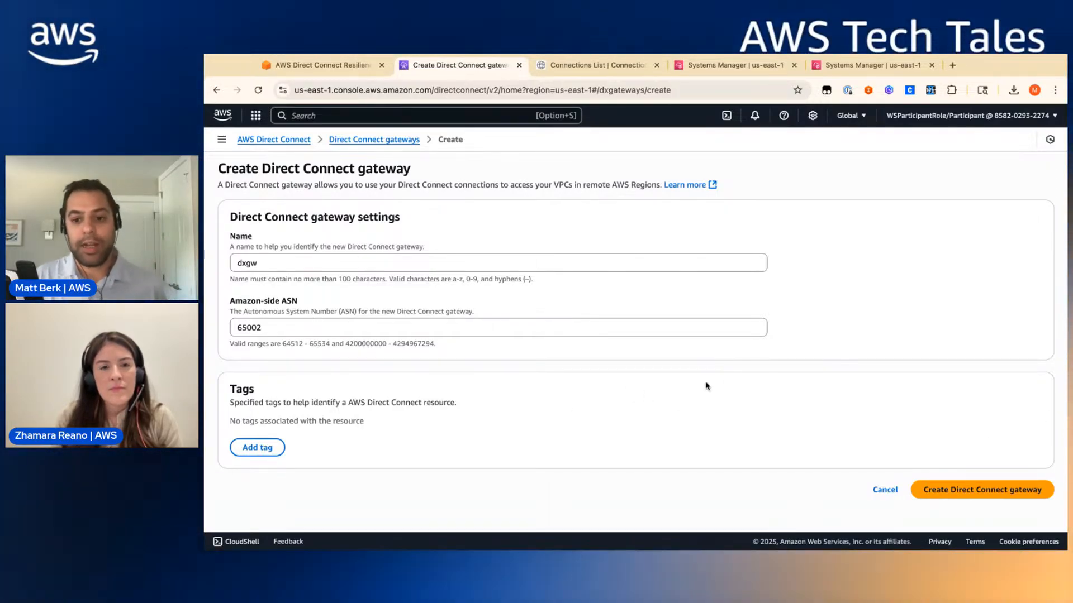
click(946, 488)
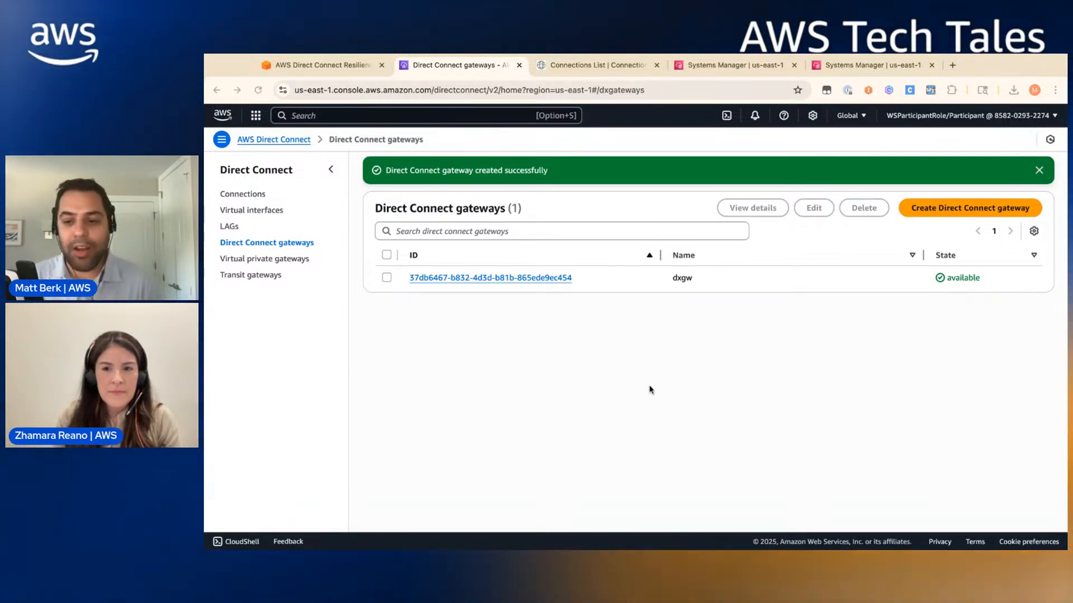
- In dxgw's gateway associations, start a new association and choose the tgw transit gateway
click(387, 278)
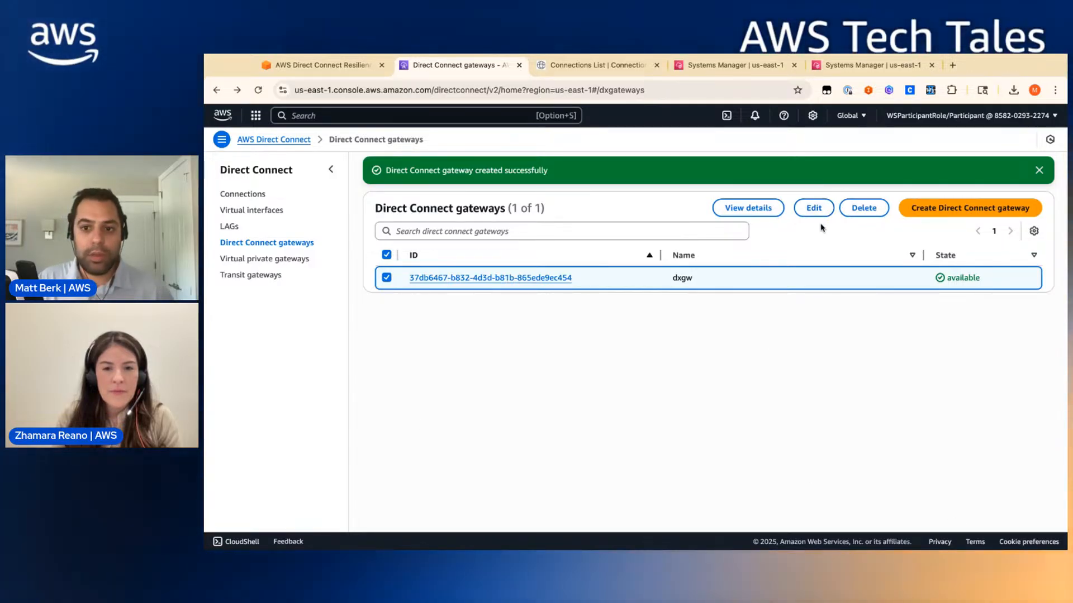
click(817, 214)
click(894, 412)
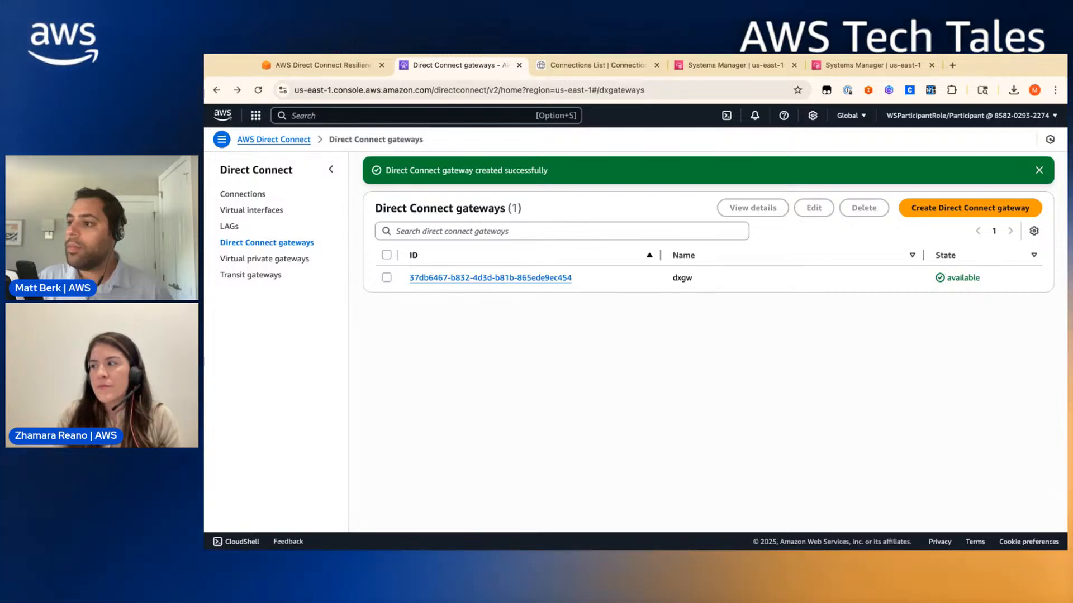
click(459, 279)
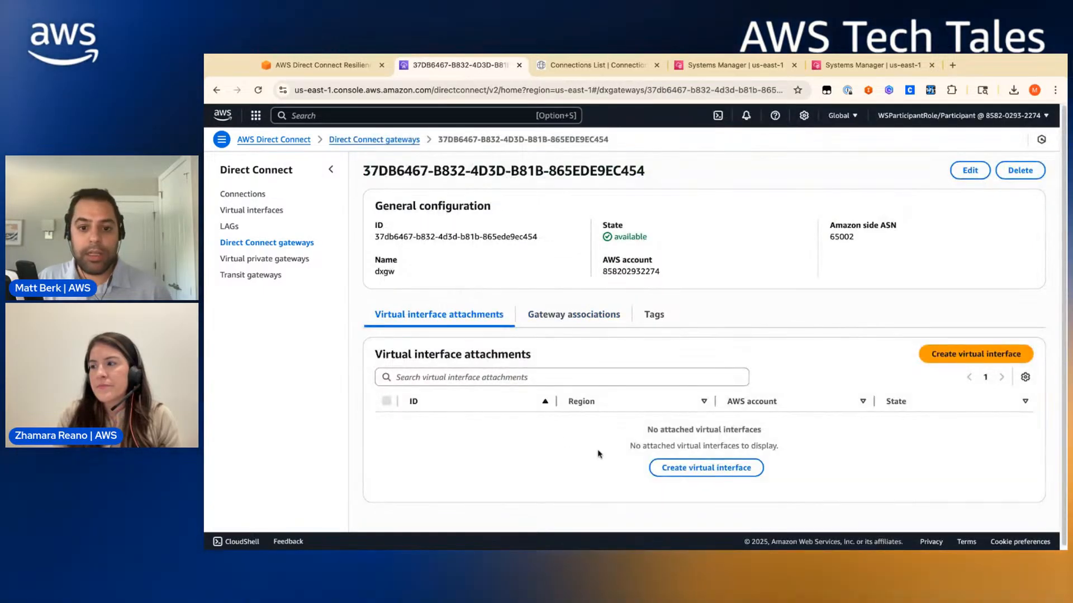
click(556, 320)
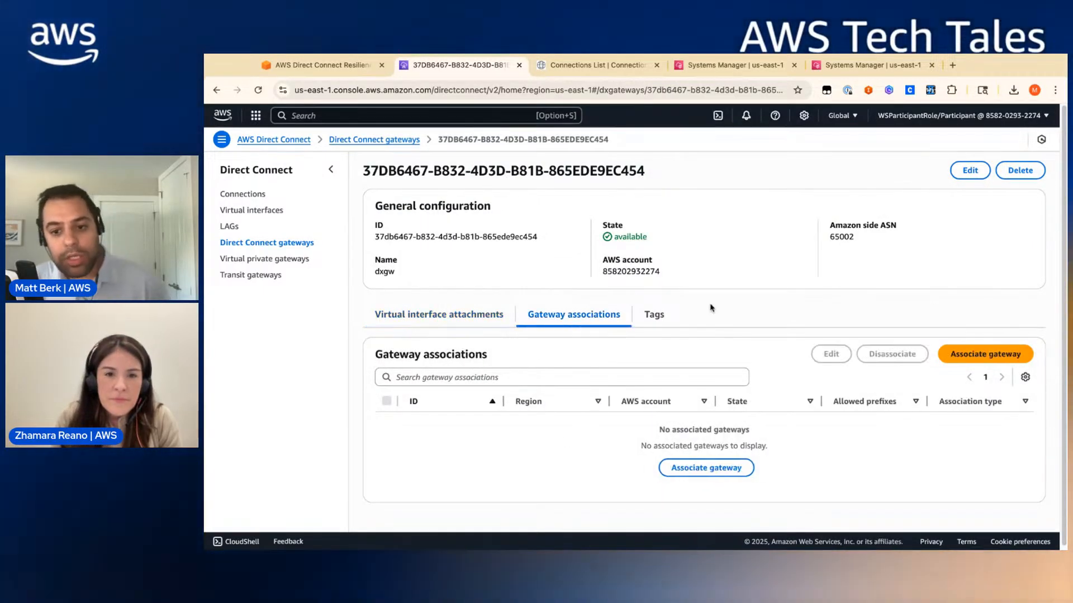
click(992, 360)
click(423, 252)
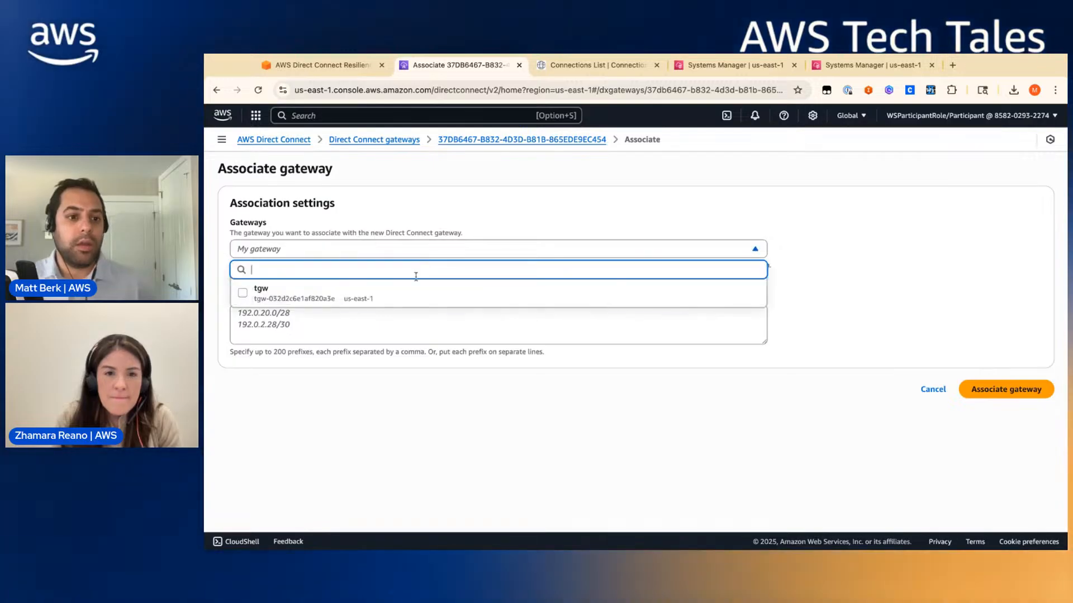
click(416, 289)
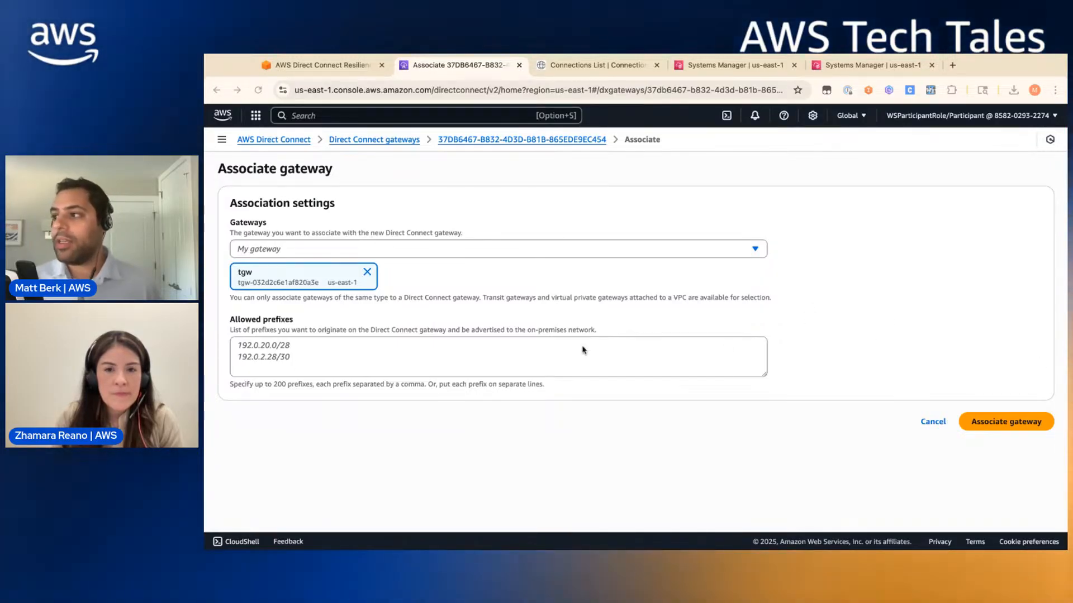
- Enter allowed prefixes 172.30.0.0/16 and 172.31.0.0/16 and submit the association
click(348, 66)
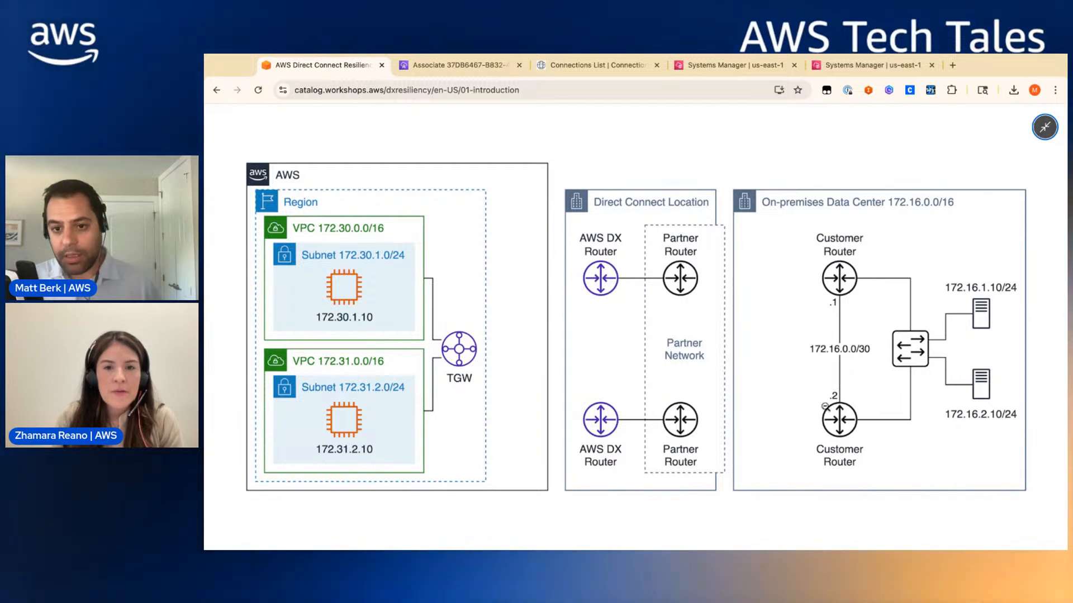
click(885, 355)
click(931, 318)
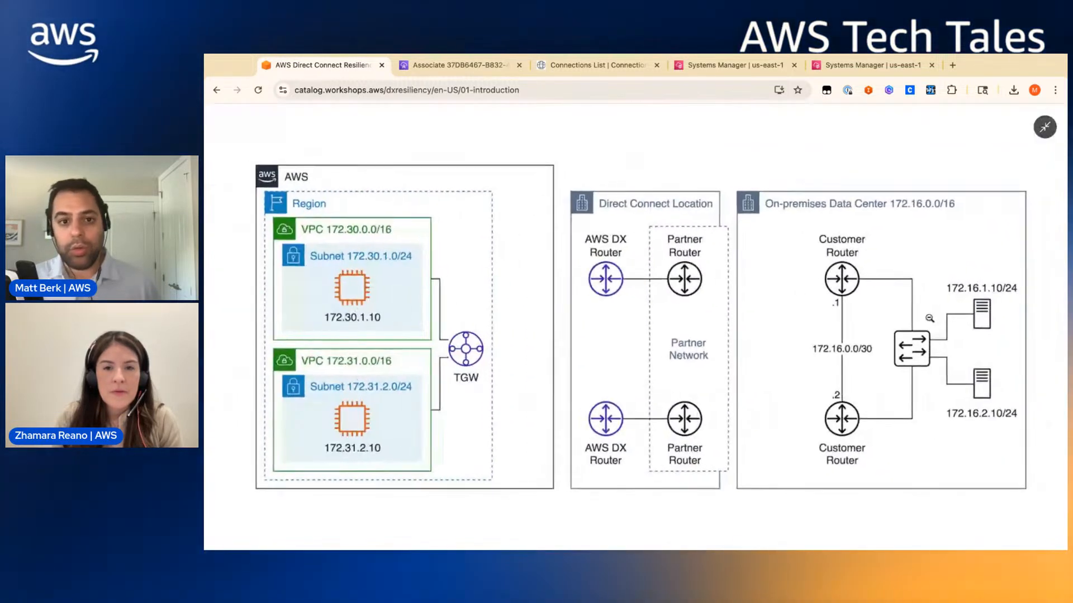
click(449, 66)
click(464, 356)
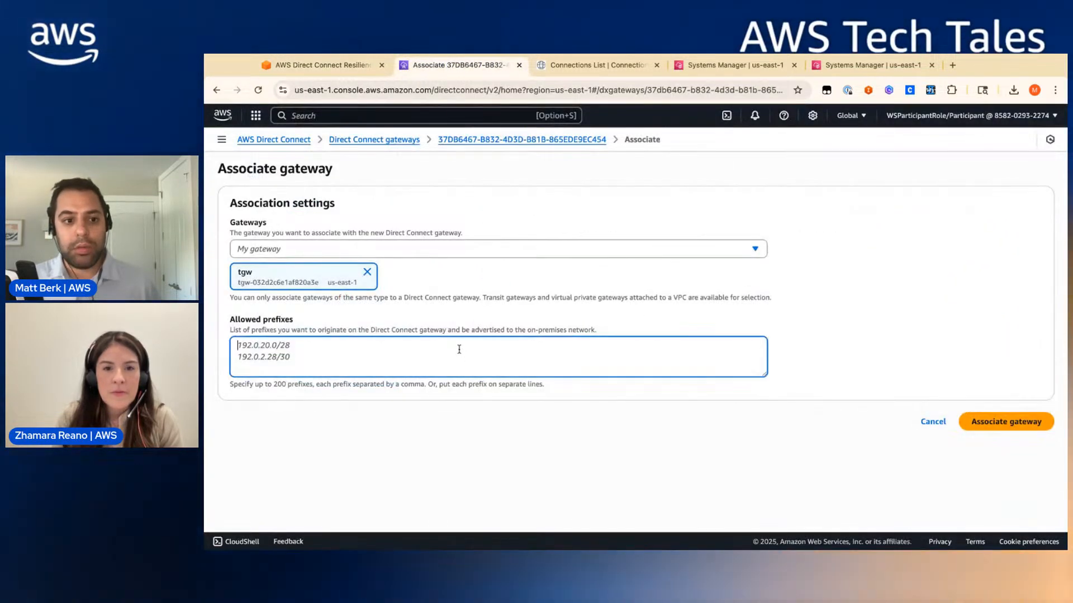
text(172.30.0.0/16 172.31.0.0/16)
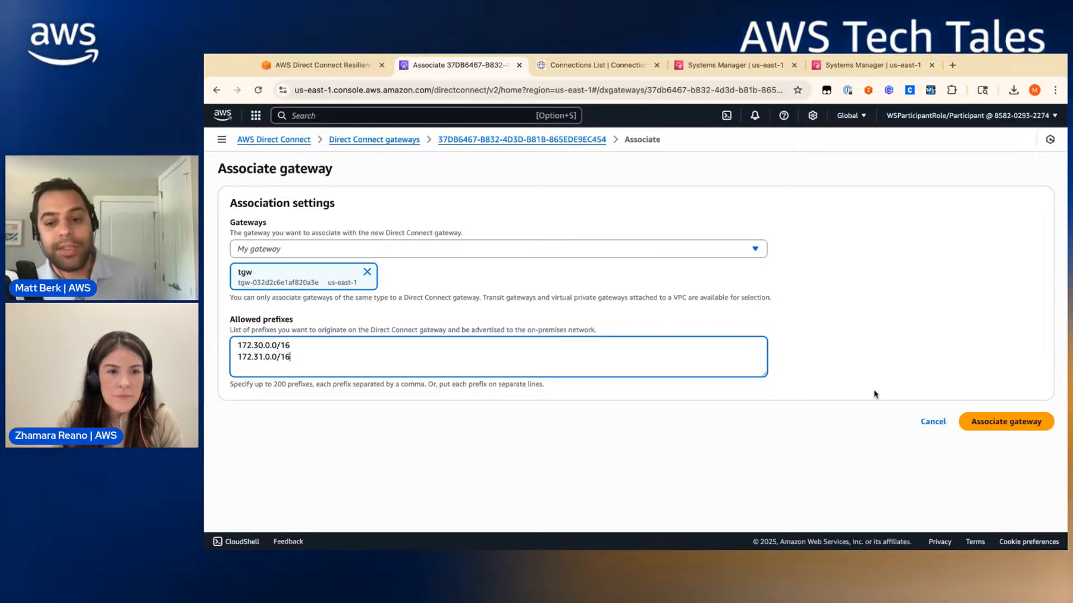
click(989, 424)
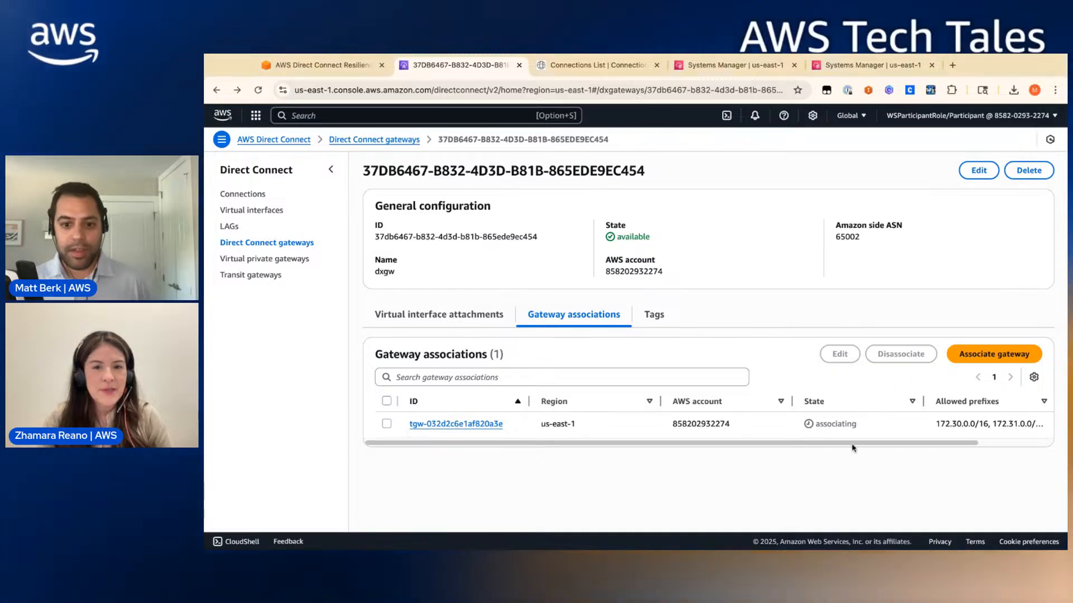
click(493, 315)
click(557, 321)
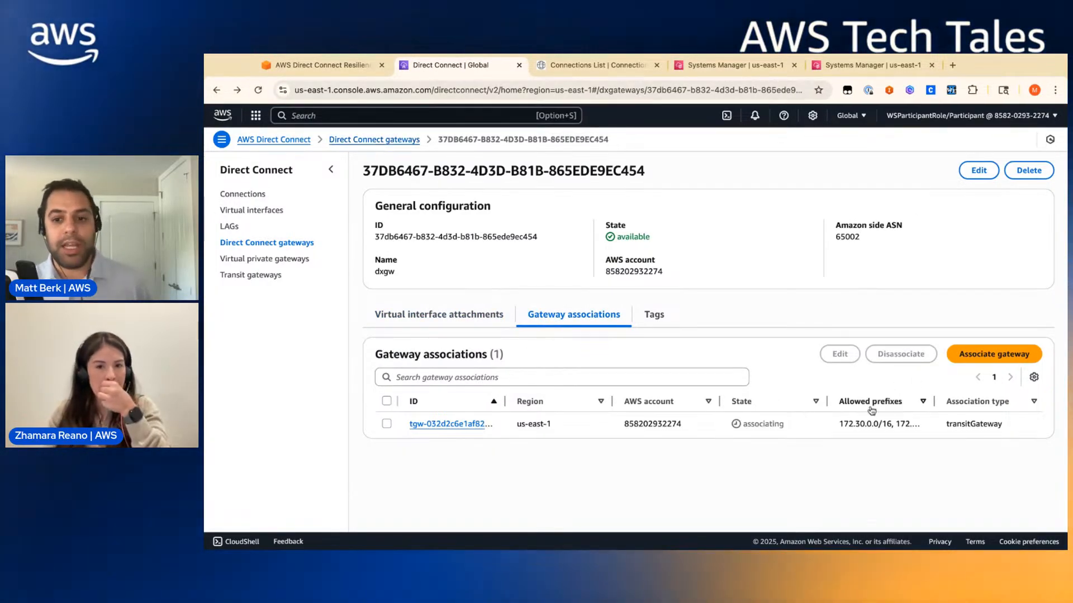
click(257, 92)
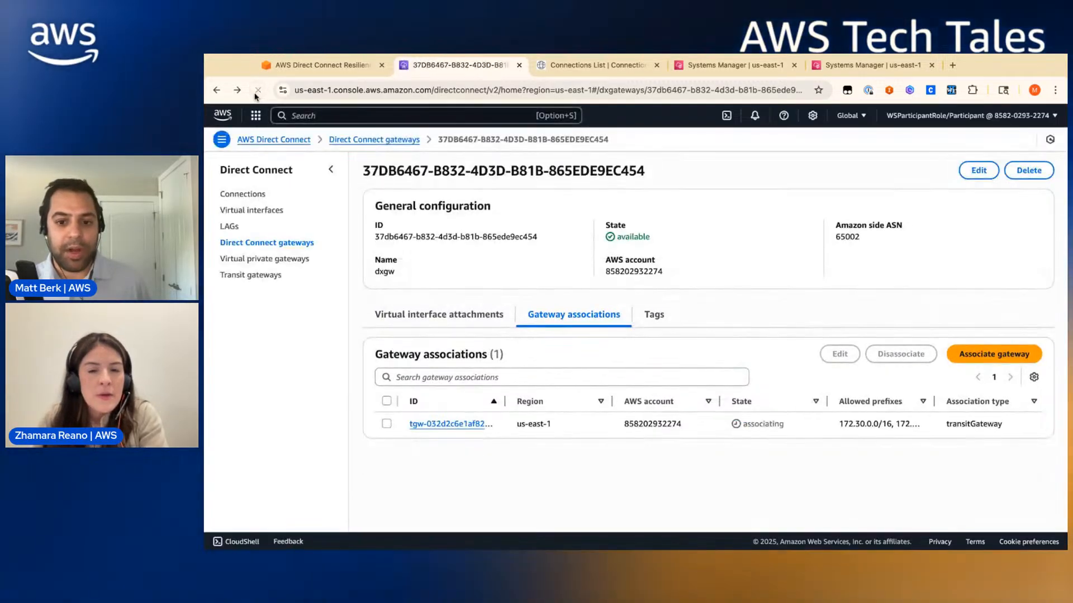
click(611, 69)
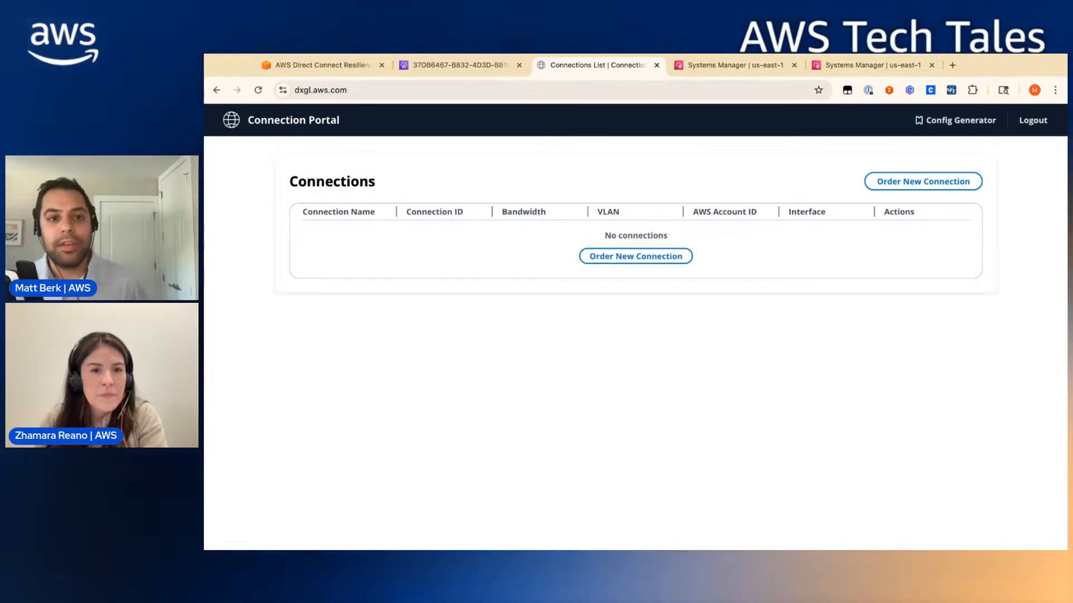
click(457, 65)
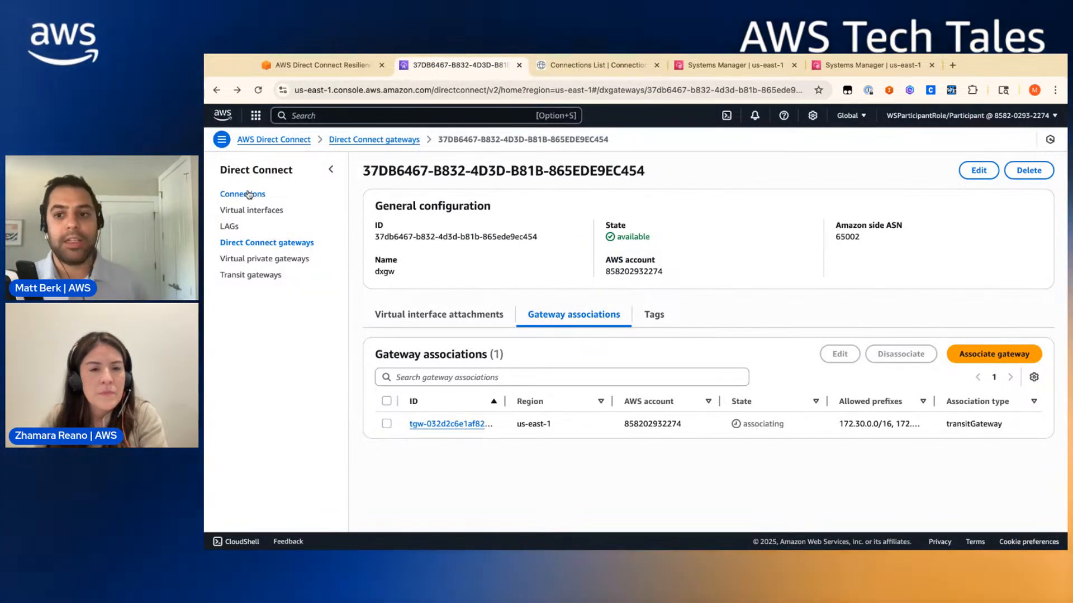
- Search the web for 'direct connect' and open the AWS Direct Connect product page
click(954, 65)
text(direct connect aws)
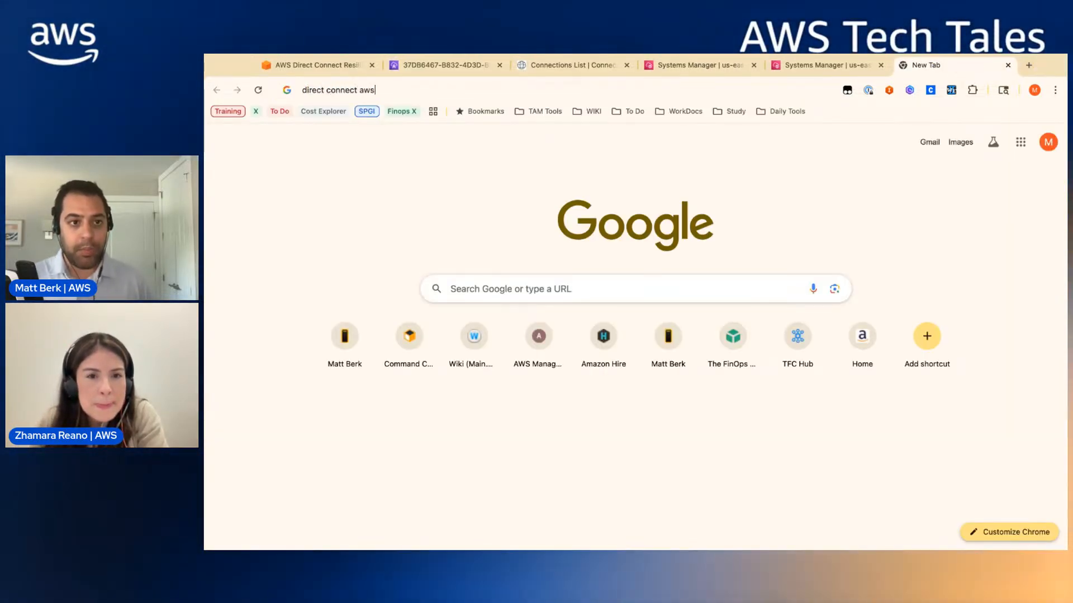
key(Return)
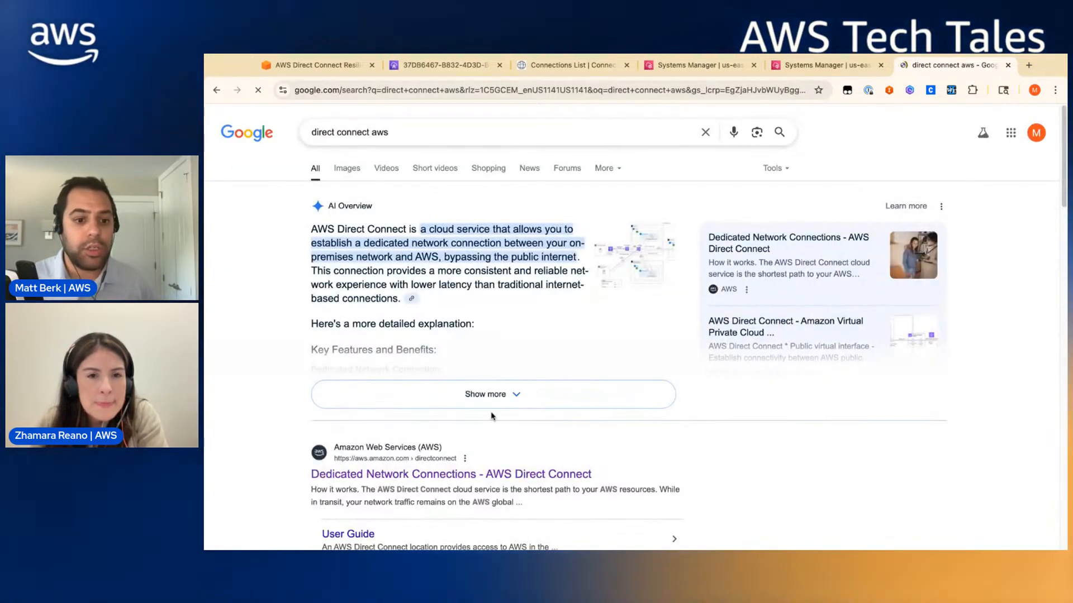
click(479, 470)
scroll(606, 390, down, 3)
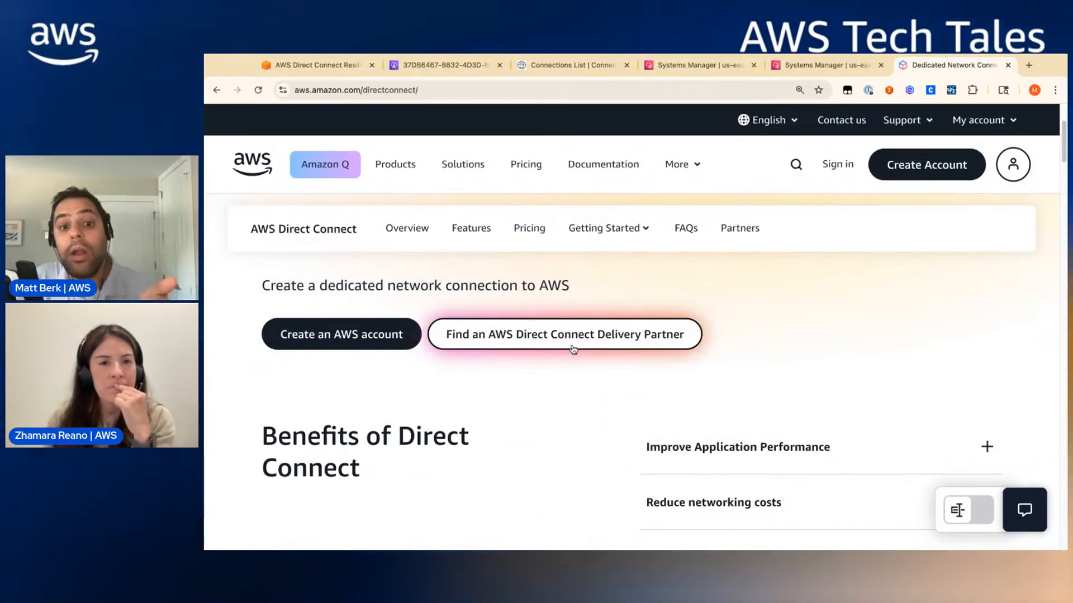
- Look over the Delivery Partners page, then return to the main Direct Connect page
click(573, 349)
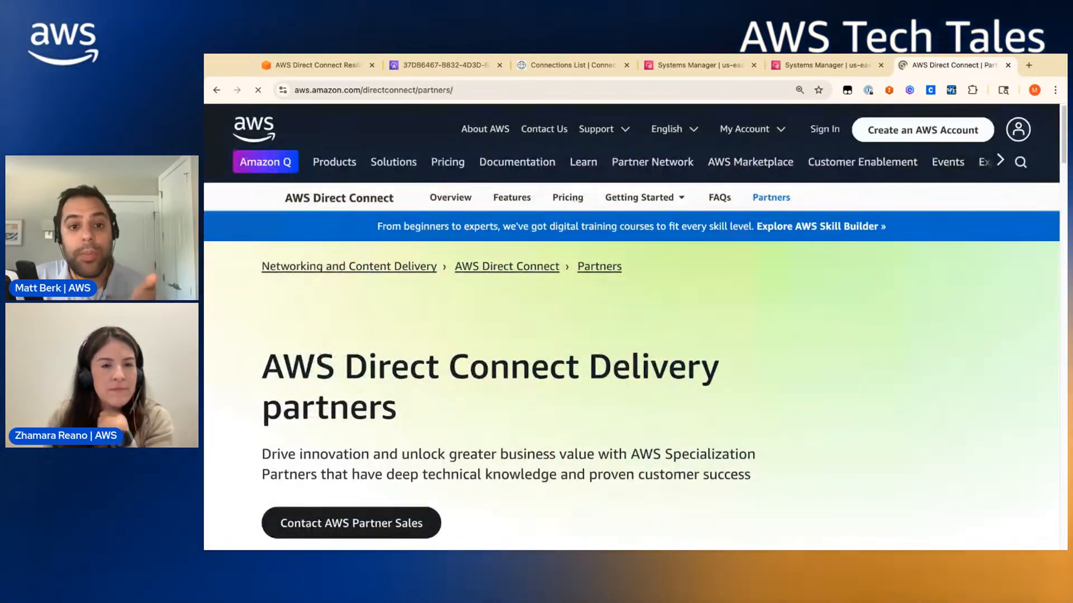
scroll(573, 363, down, 10)
scroll(573, 364, down, 1)
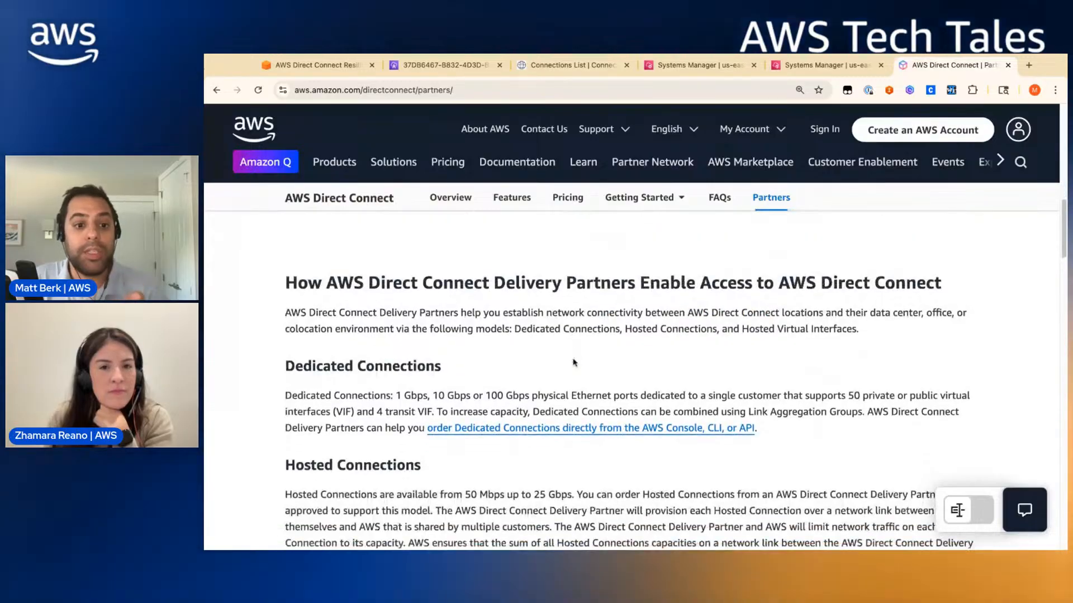
triple_click(424, 464)
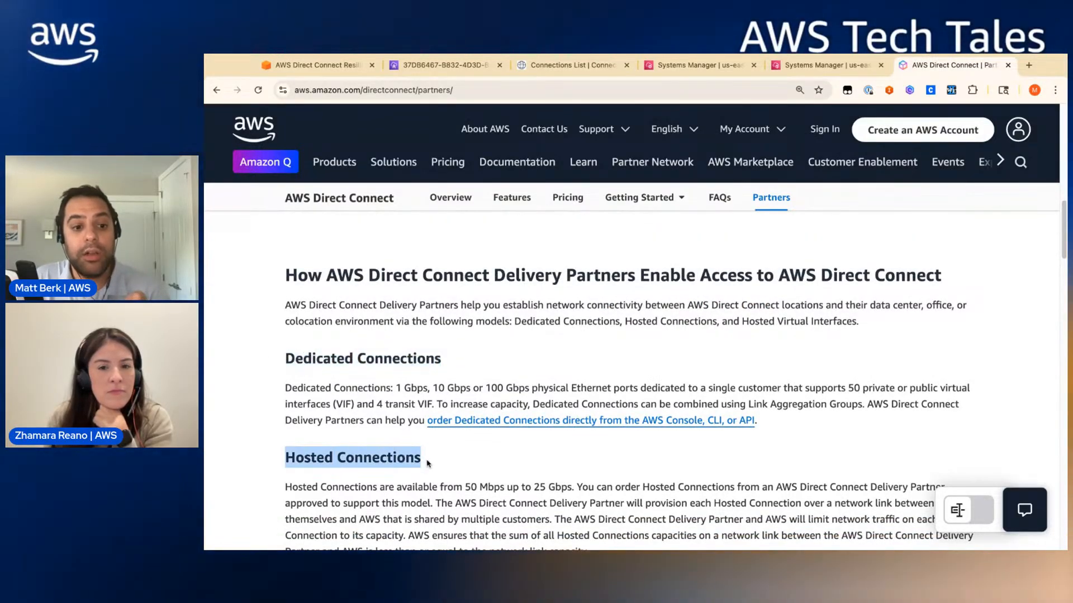
click(216, 90)
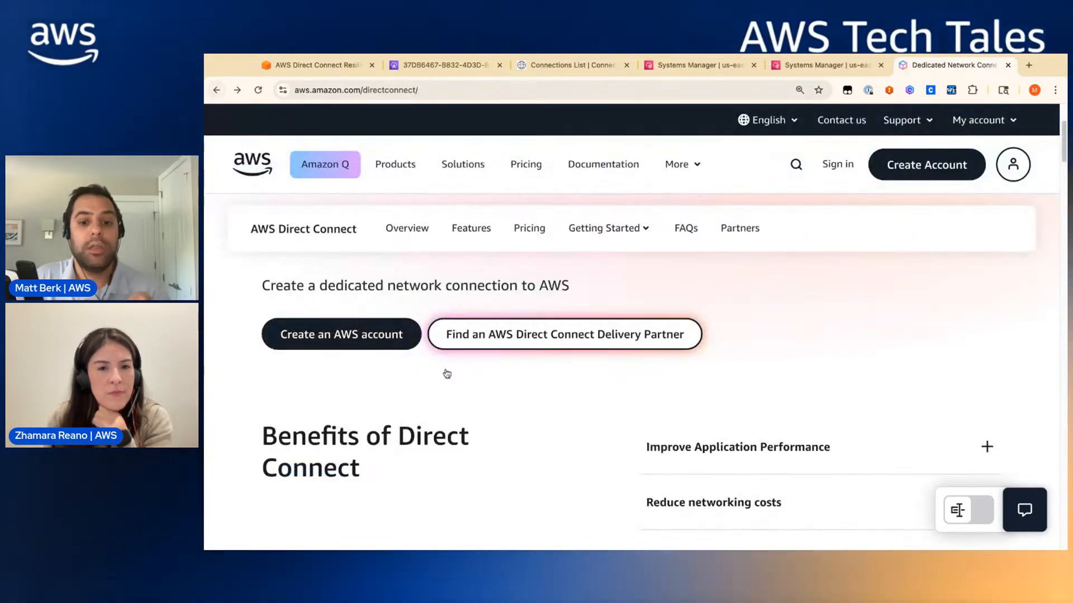
scroll(442, 374, down, 10)
scroll(447, 373, down, 3)
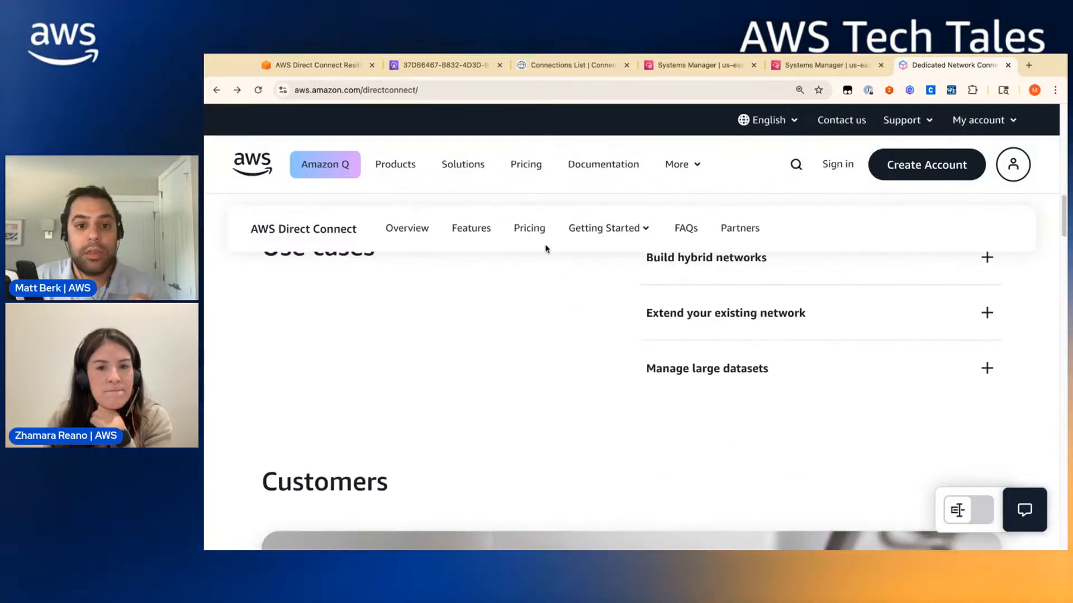
- Scroll through the port-hour, data transfer and SiteLink pricing tables
scroll(646, 418, down, 12)
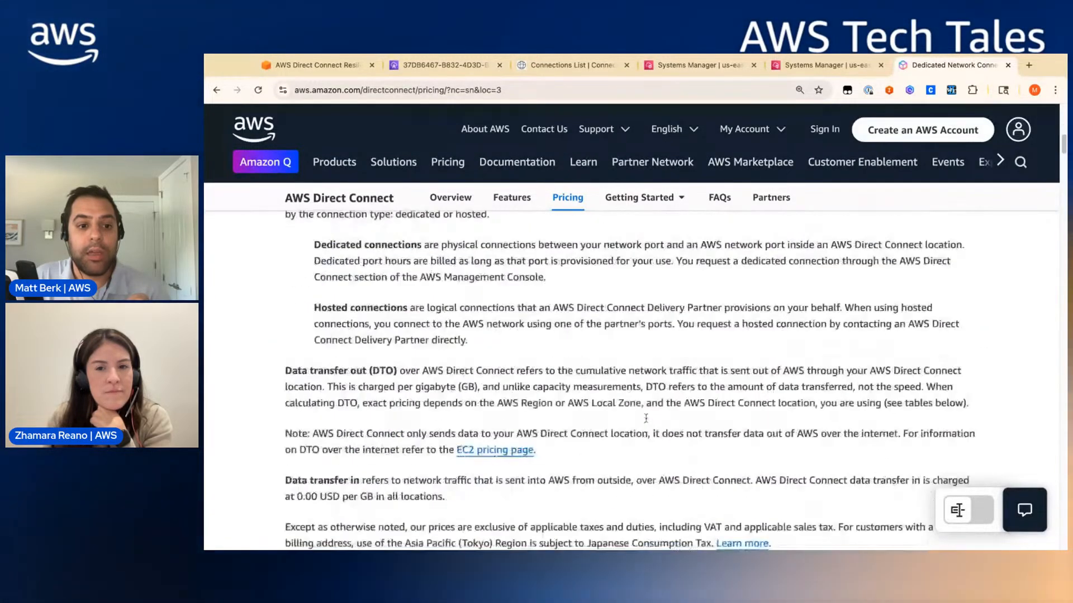
scroll(646, 417, down, 12)
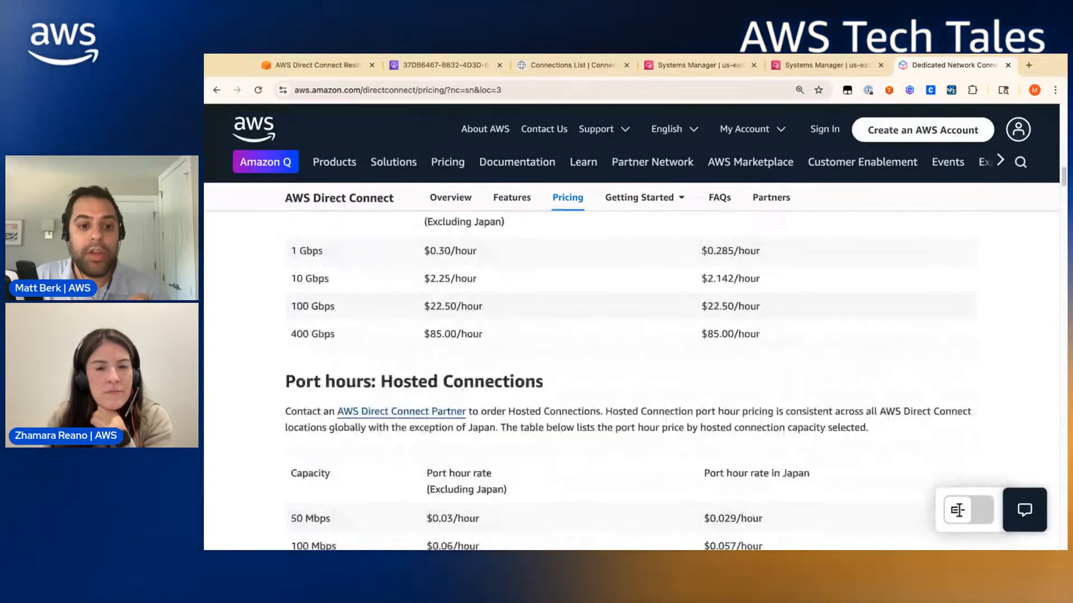
scroll(634, 367, up, 7)
scroll(649, 358, down, 2)
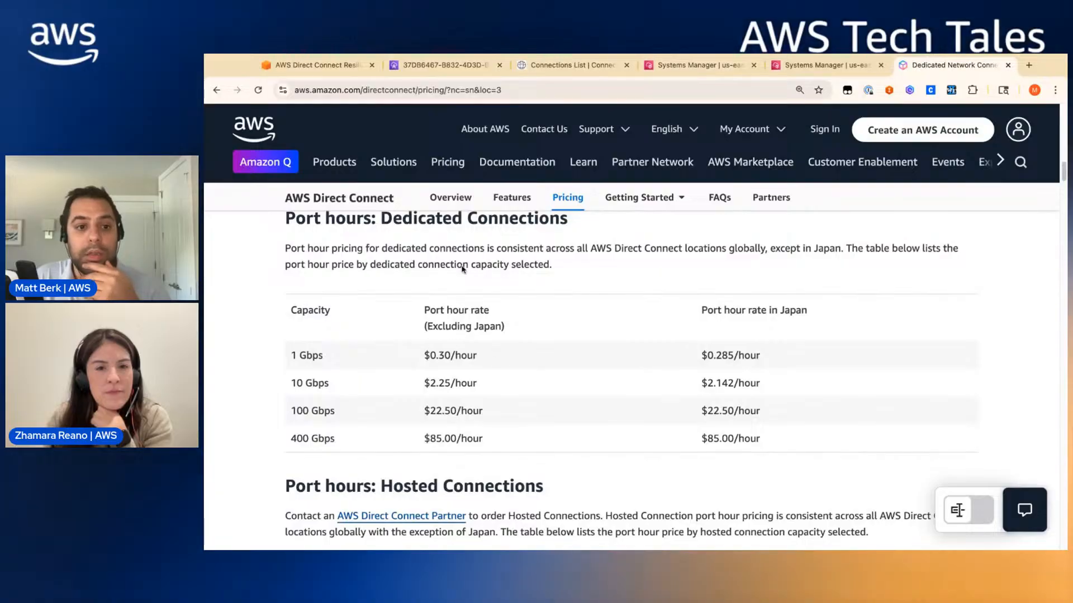
scroll(463, 270, up, 5)
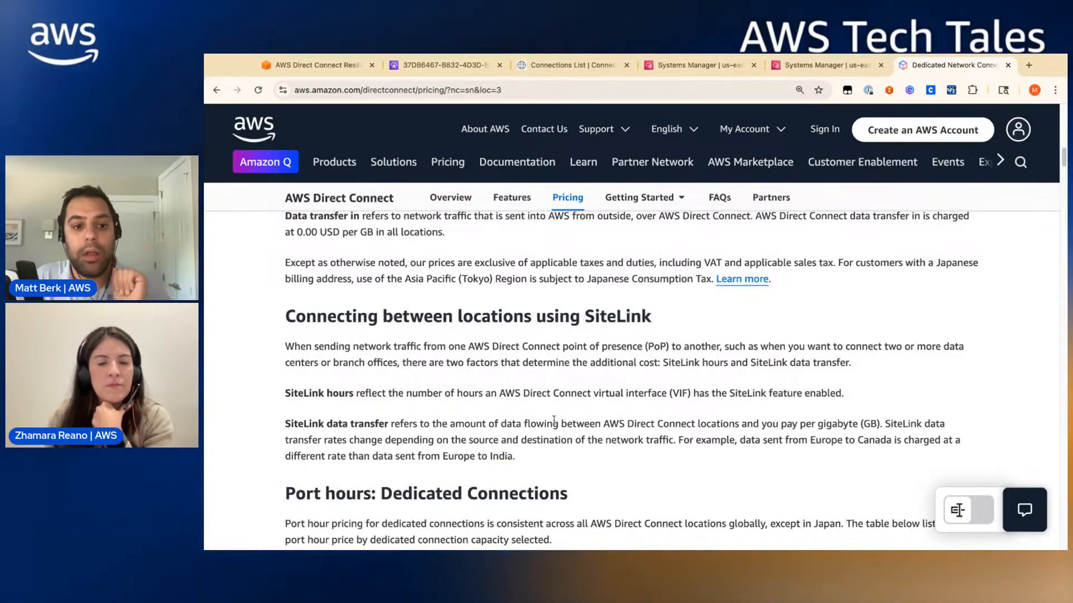
scroll(553, 421, up, 2)
scroll(556, 426, down, 15)
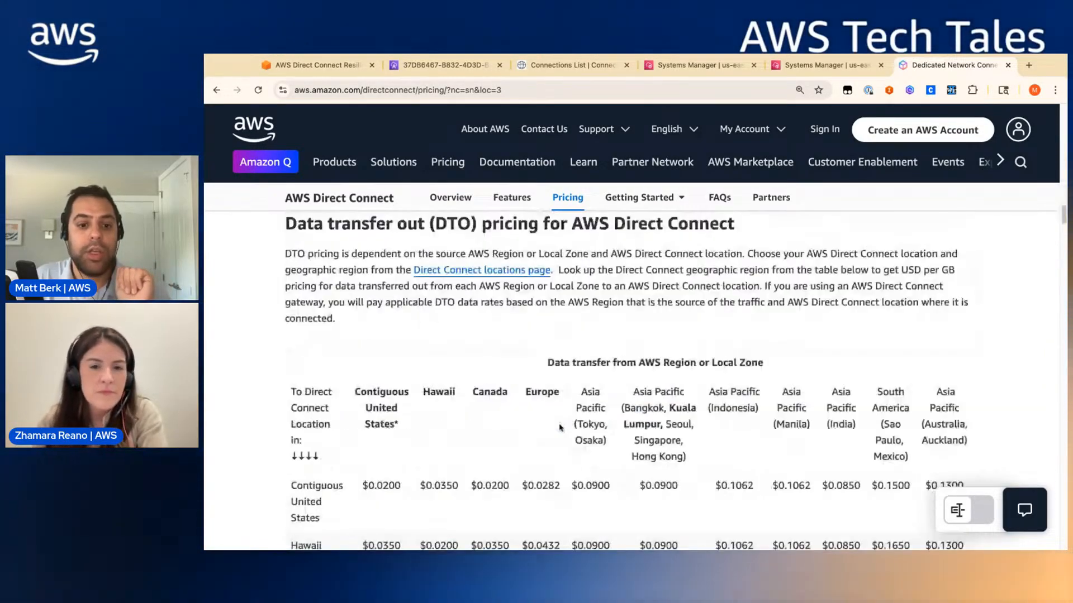
scroll(559, 428, down, 20)
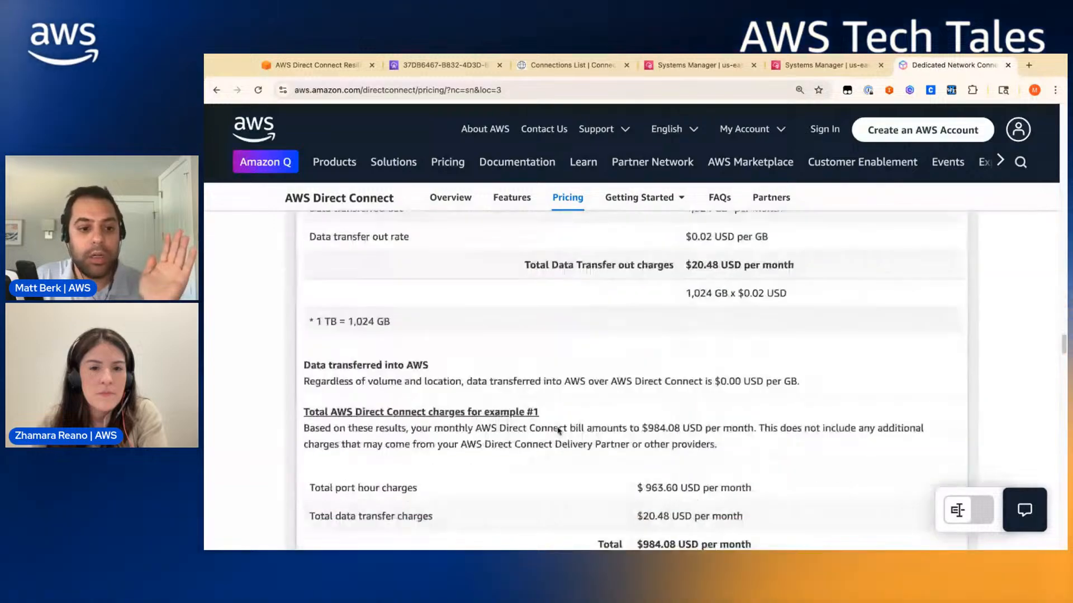
scroll(559, 430, up, 10)
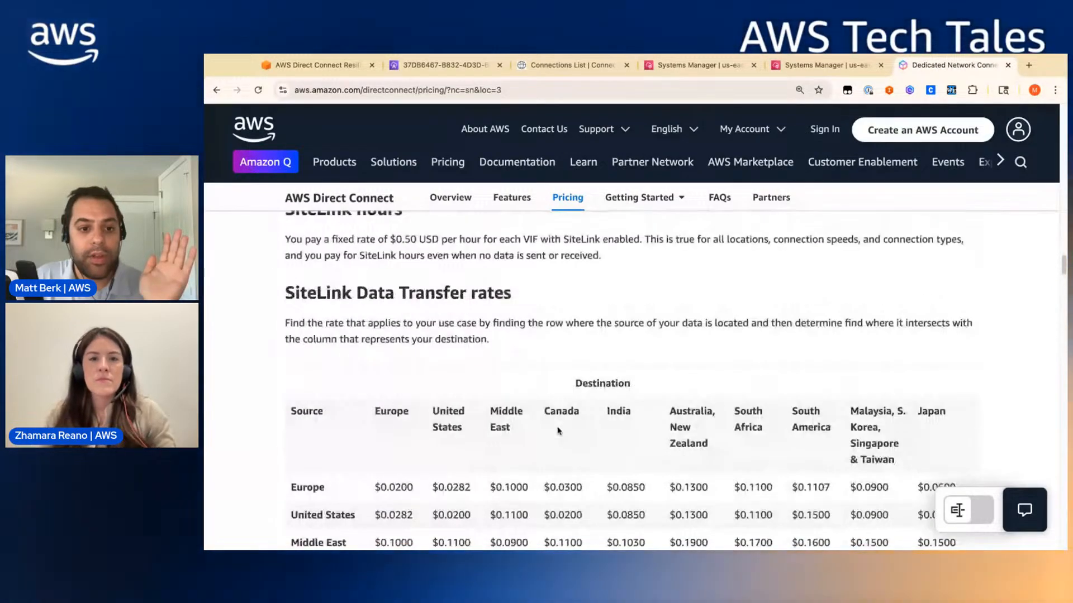
scroll(558, 431, down, 20)
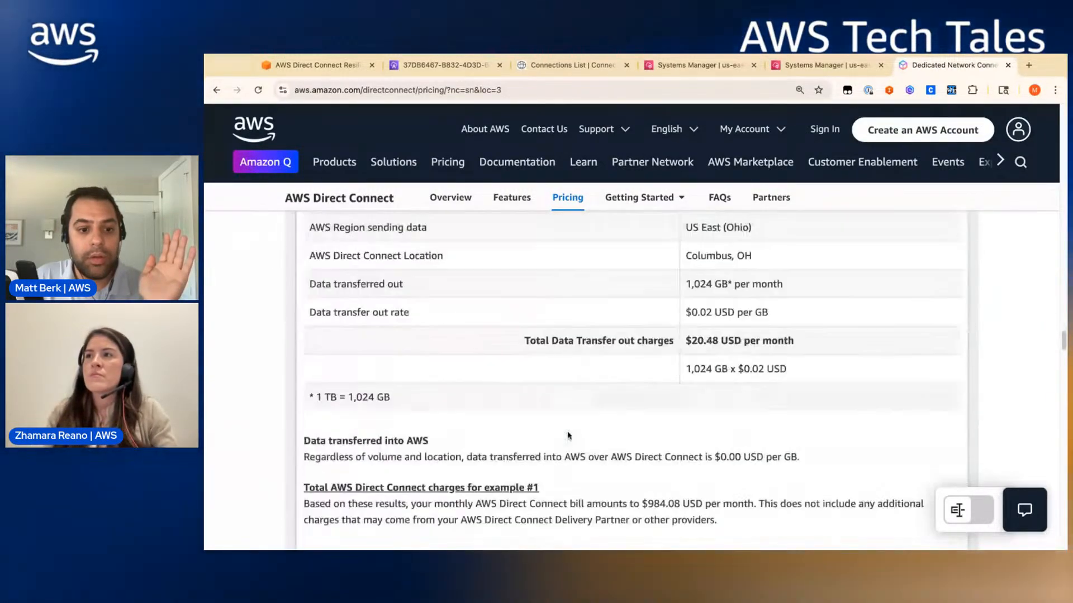
scroll(568, 434, down, 10)
scroll(567, 434, up, 15)
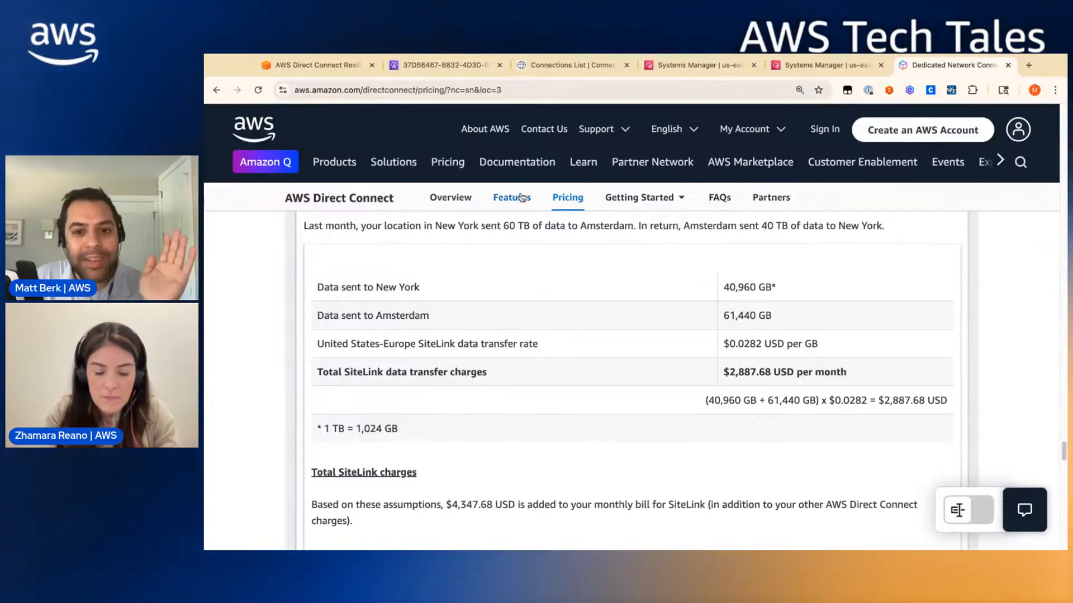
- Open the Direct Connect Locations page from the Getting Started menu
click(639, 197)
click(656, 276)
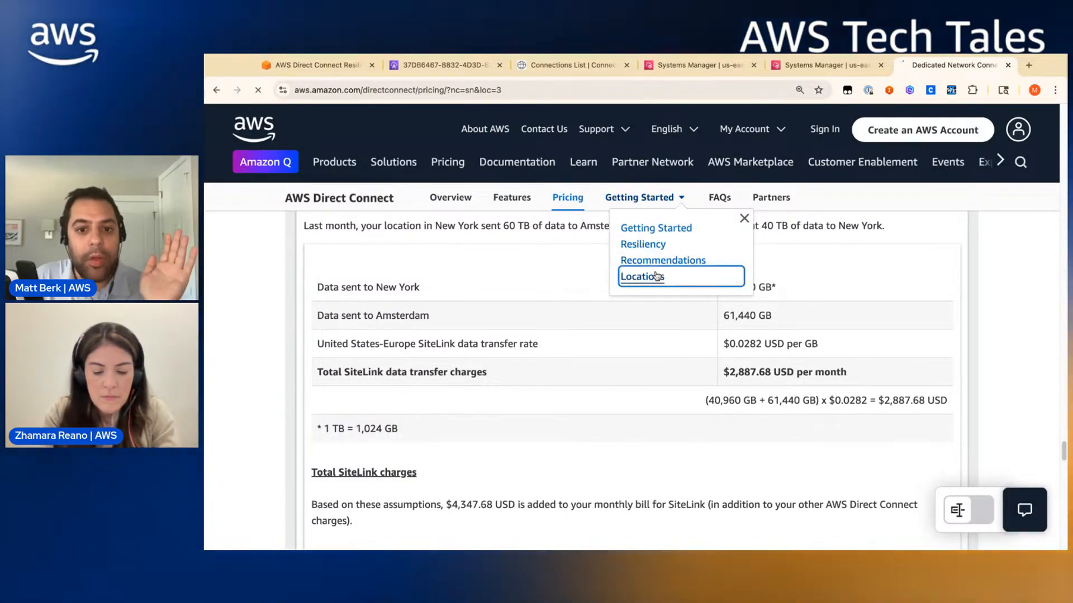
scroll(771, 363, down, 15)
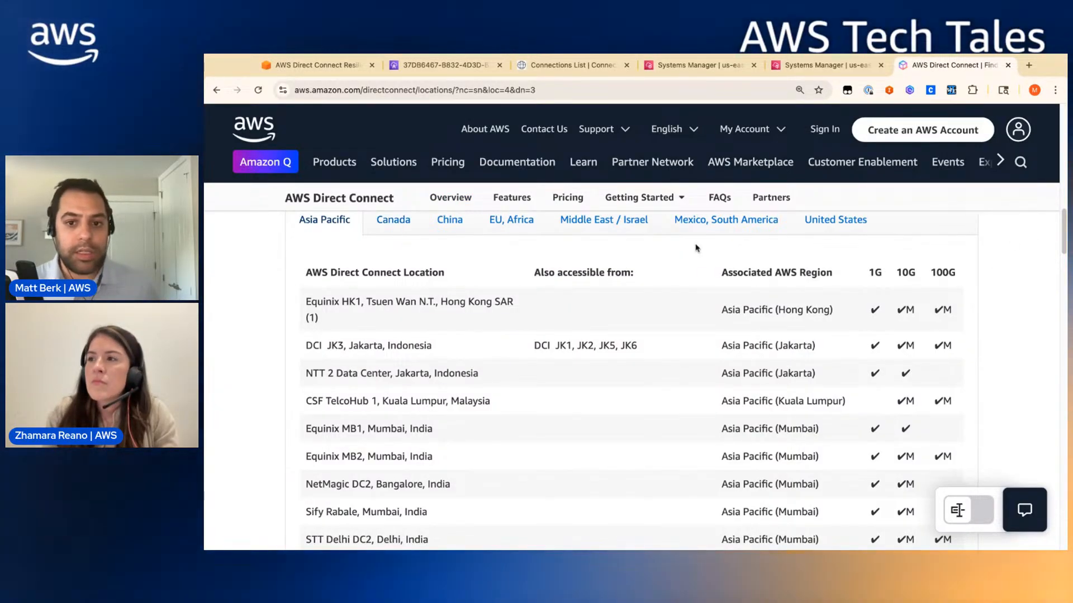
- List United States locations and highlight the 165 Halsey Street, Newark and CoreSite NY1 rows
click(817, 223)
scroll(680, 402, down, 2)
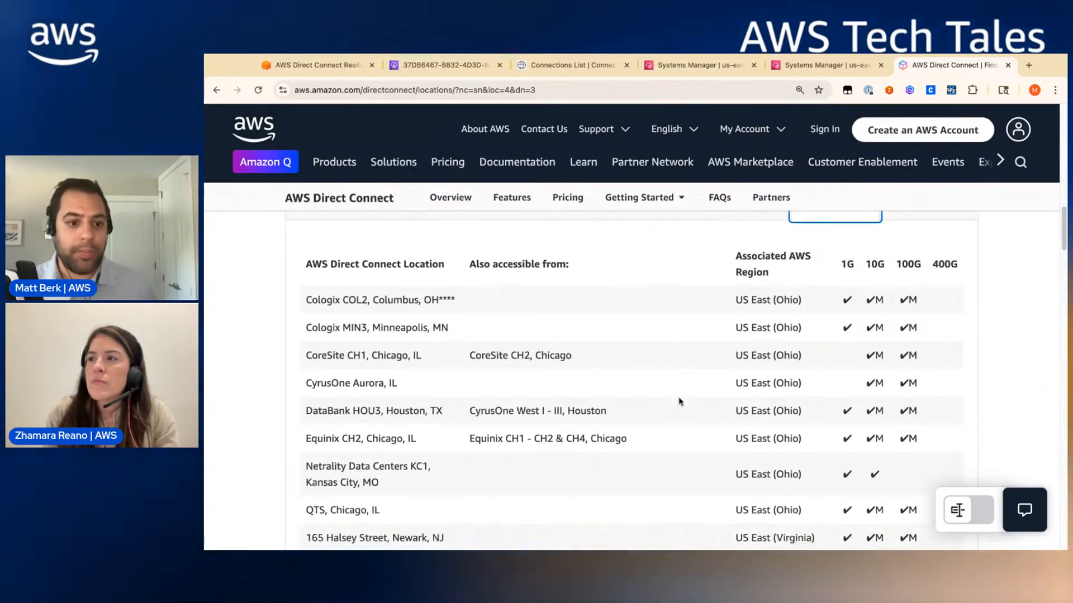
scroll(383, 458, down, 3)
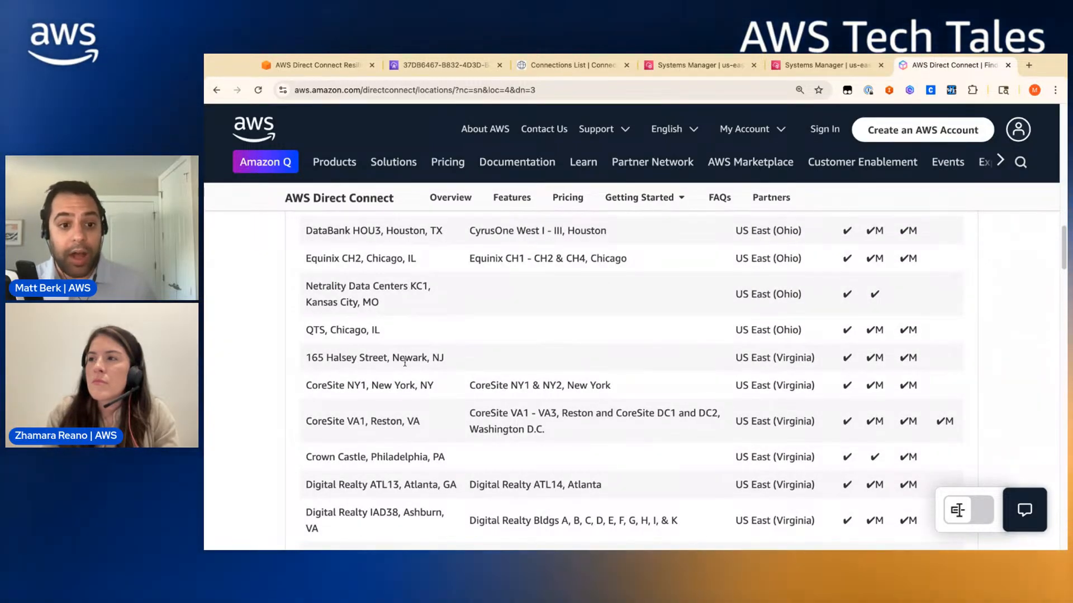
drag(472, 359, 394, 356)
triple_click(304, 358)
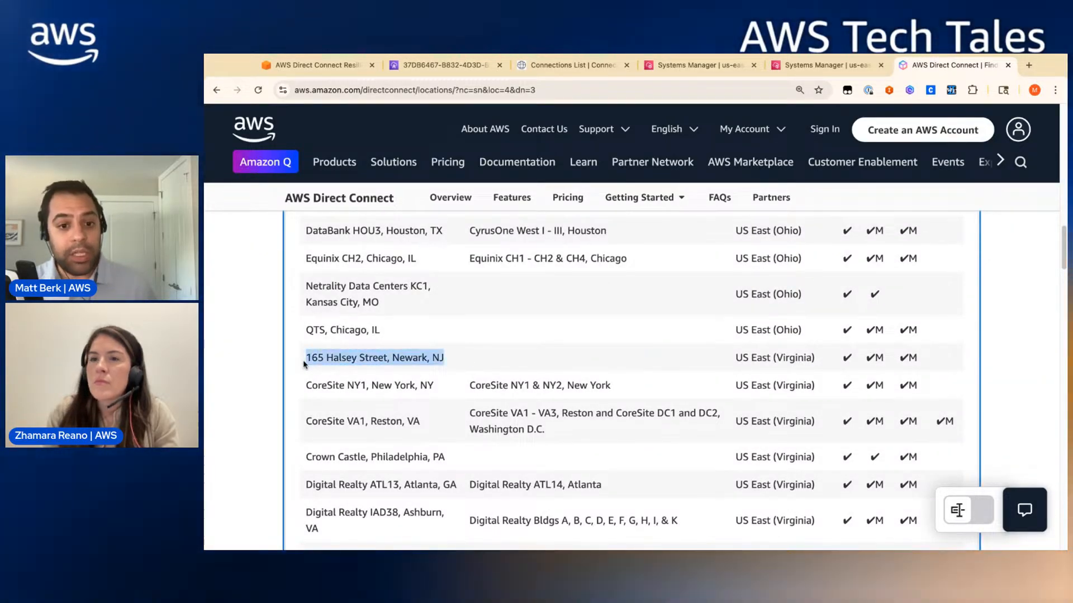
click(307, 386)
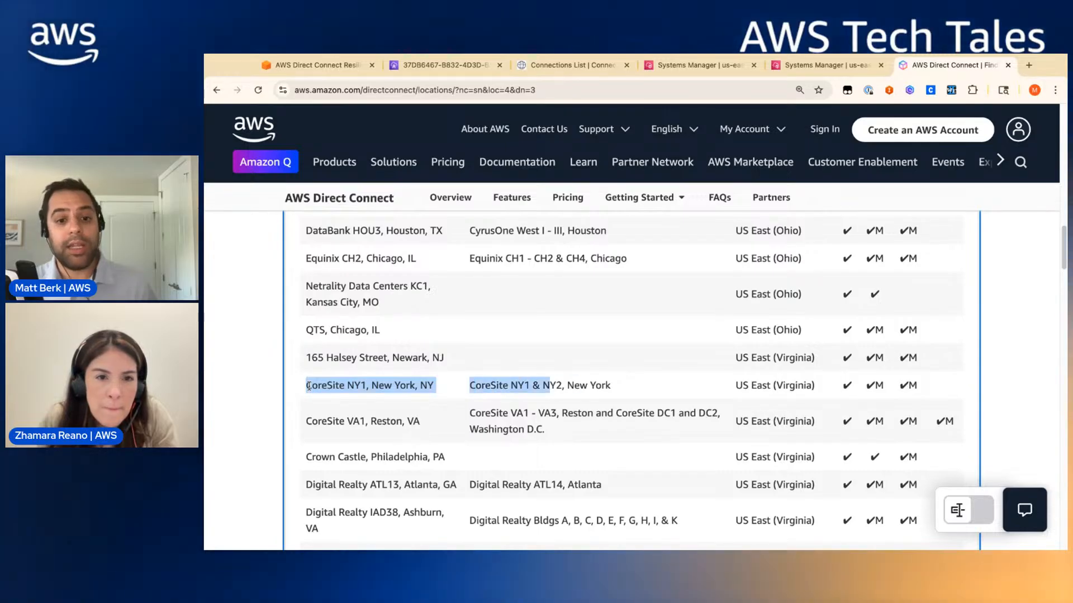
drag(550, 385, 611, 386)
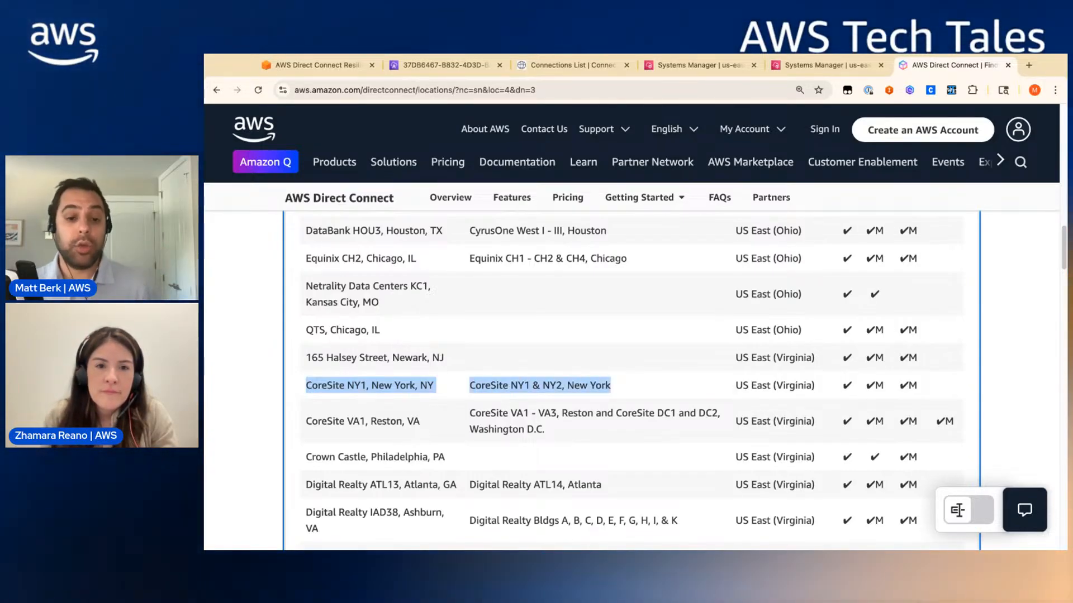
click(614, 387)
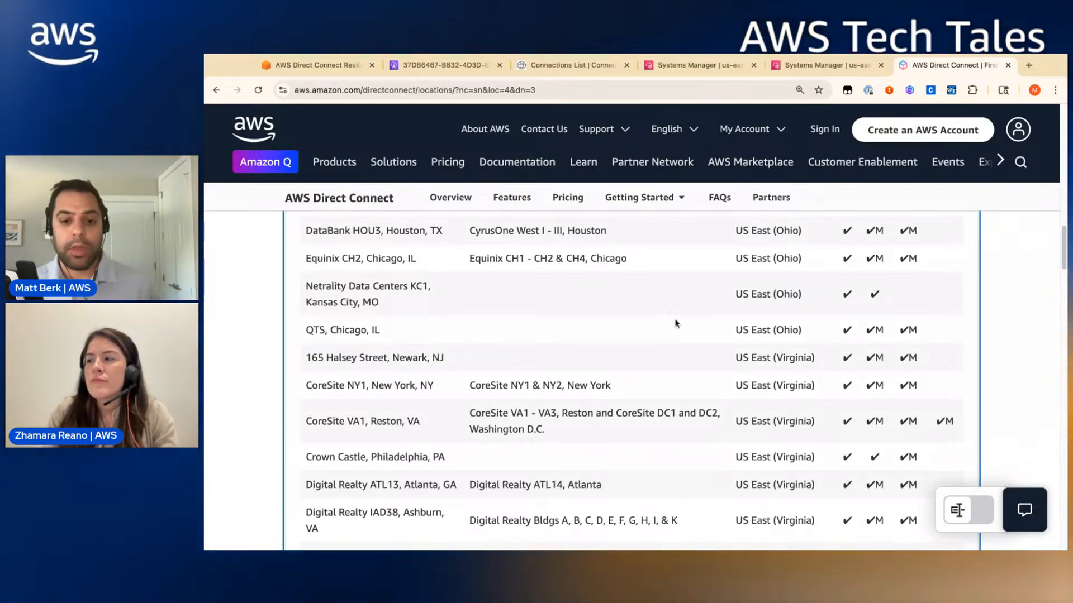
- Start a new connection order named dx1 and paste the AWS account ID
click(549, 65)
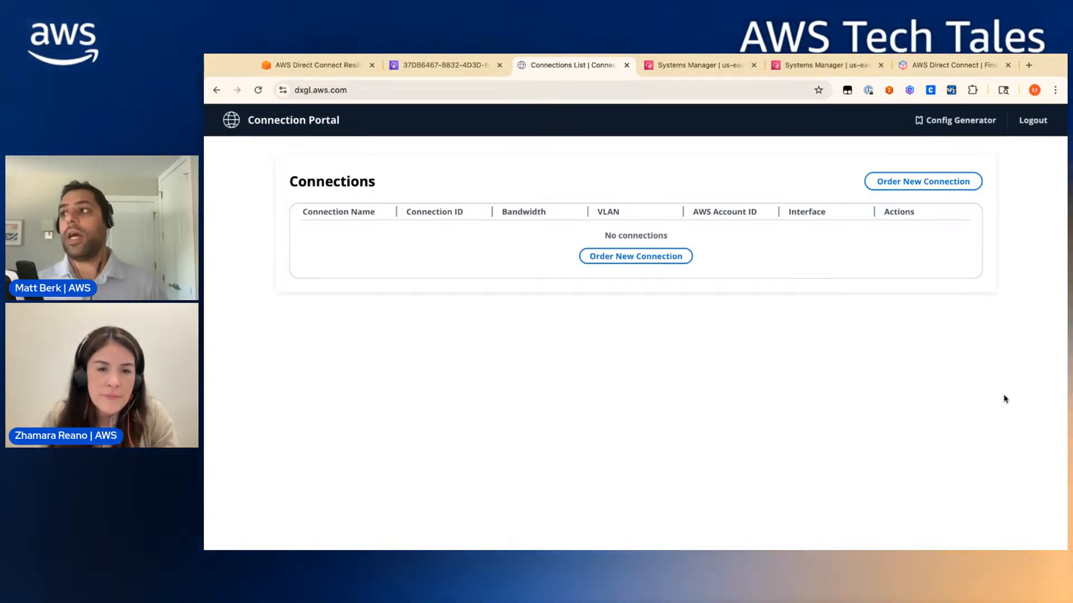
click(923, 181)
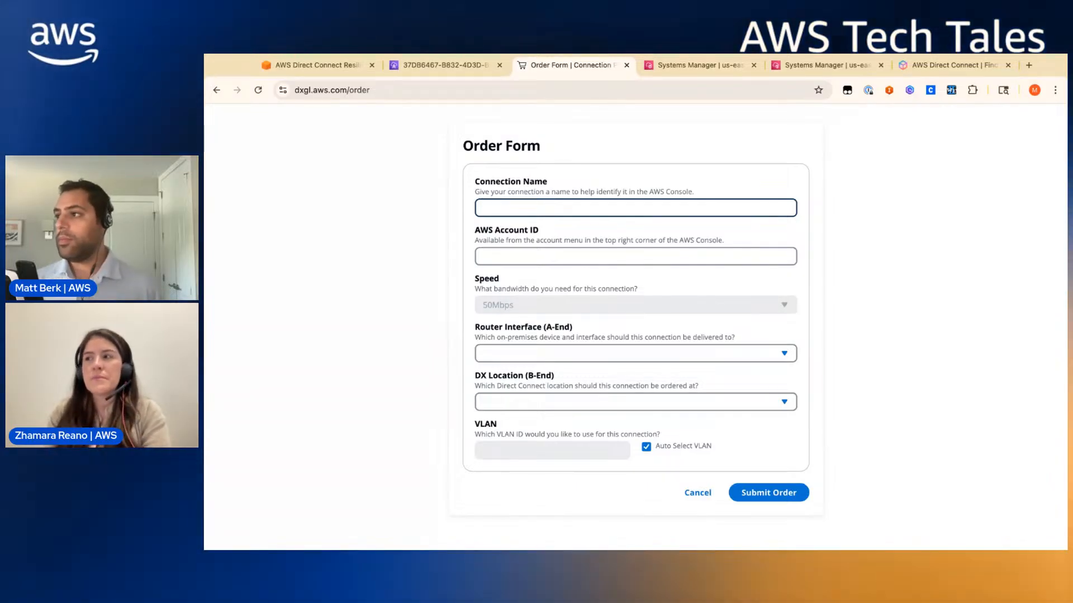
text(dx1)
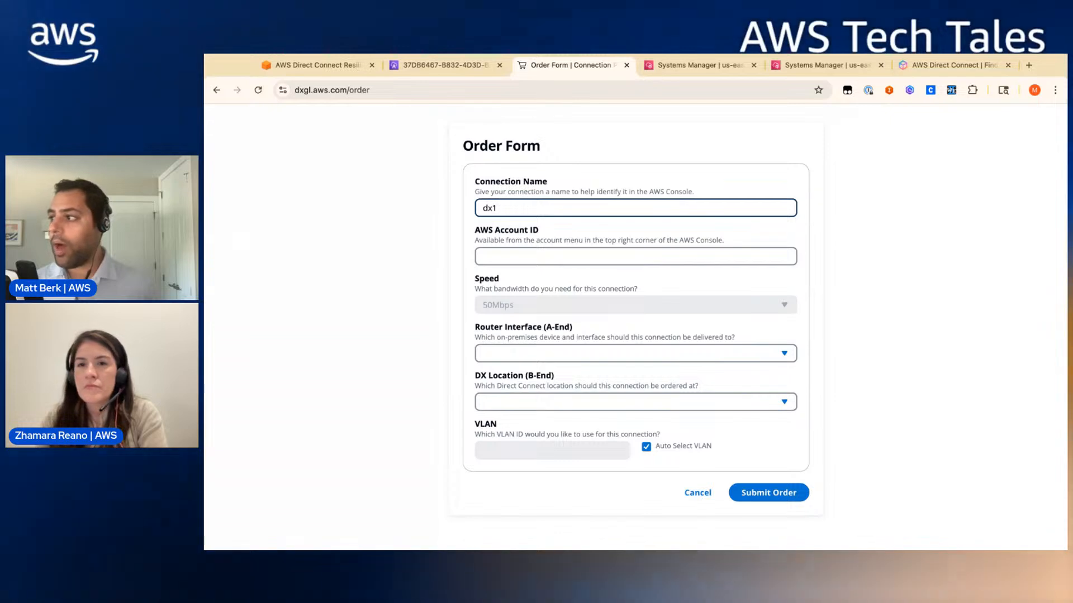
key(Tab)
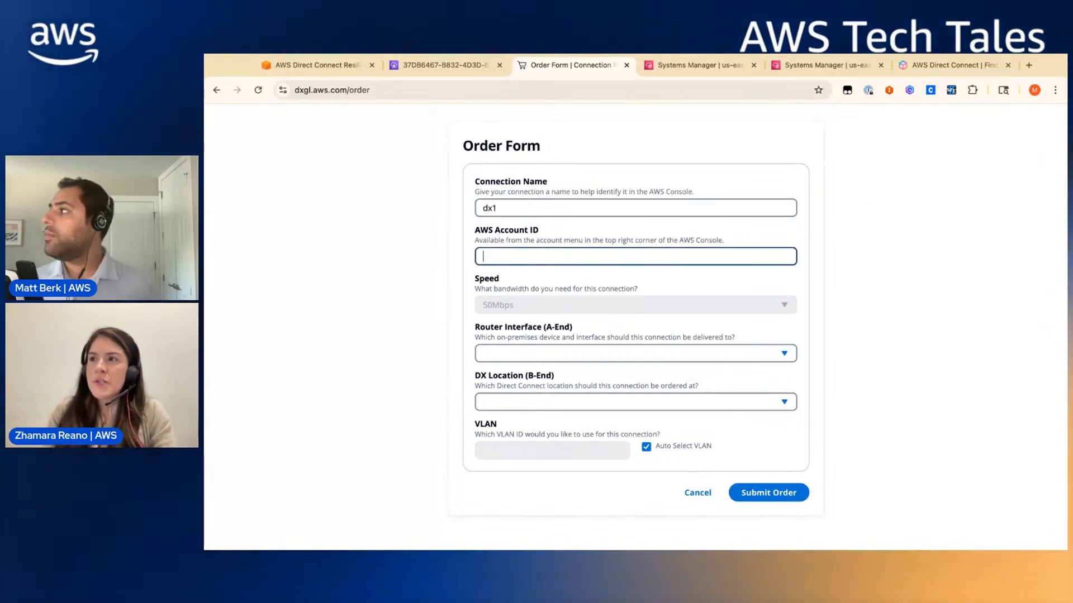
key(super+Tab)
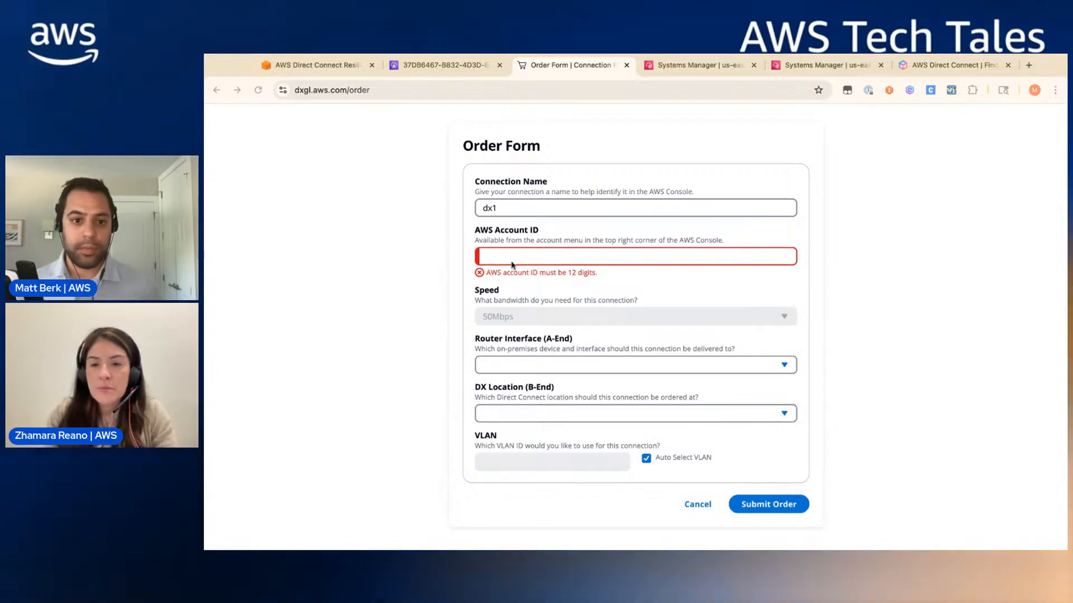
click(536, 257)
key(super+v)
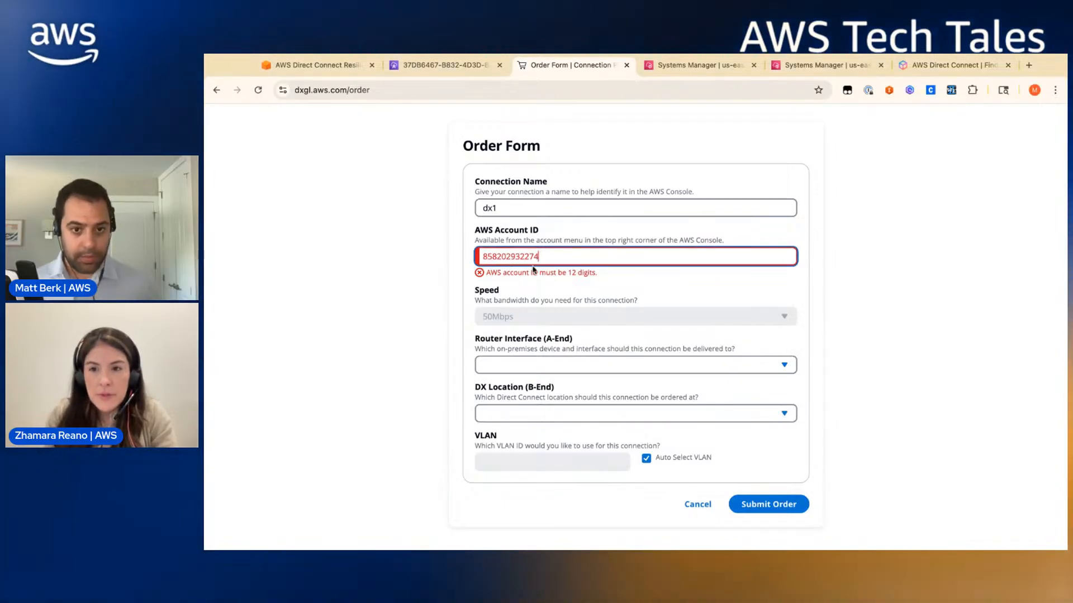
- Choose router1 (eth3) as the interface and NEXTDC M1 port 1, Melbourne as the location
click(530, 363)
click(531, 391)
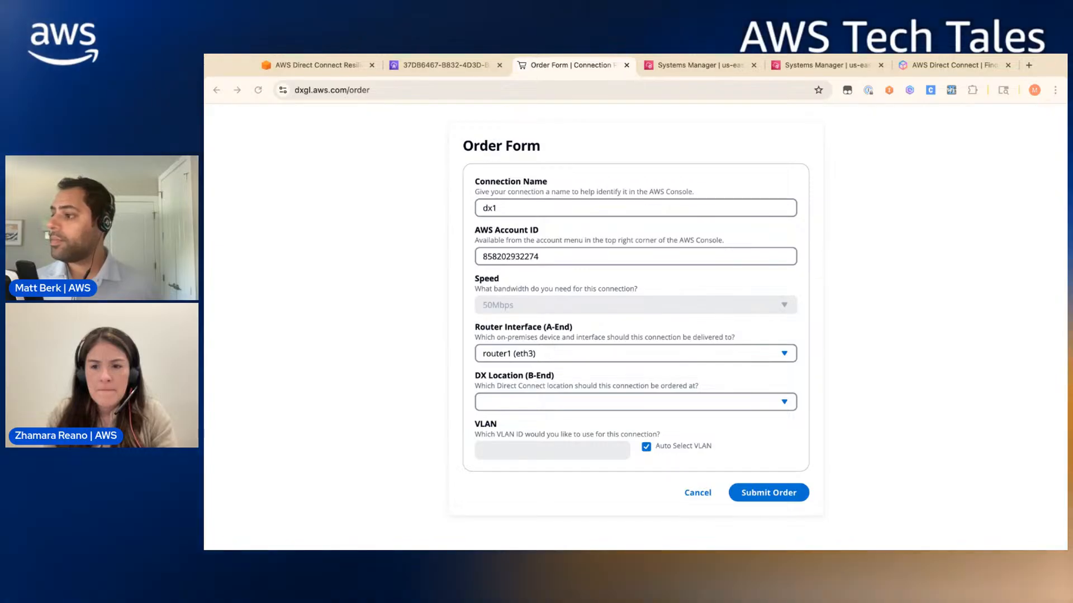
click(566, 411)
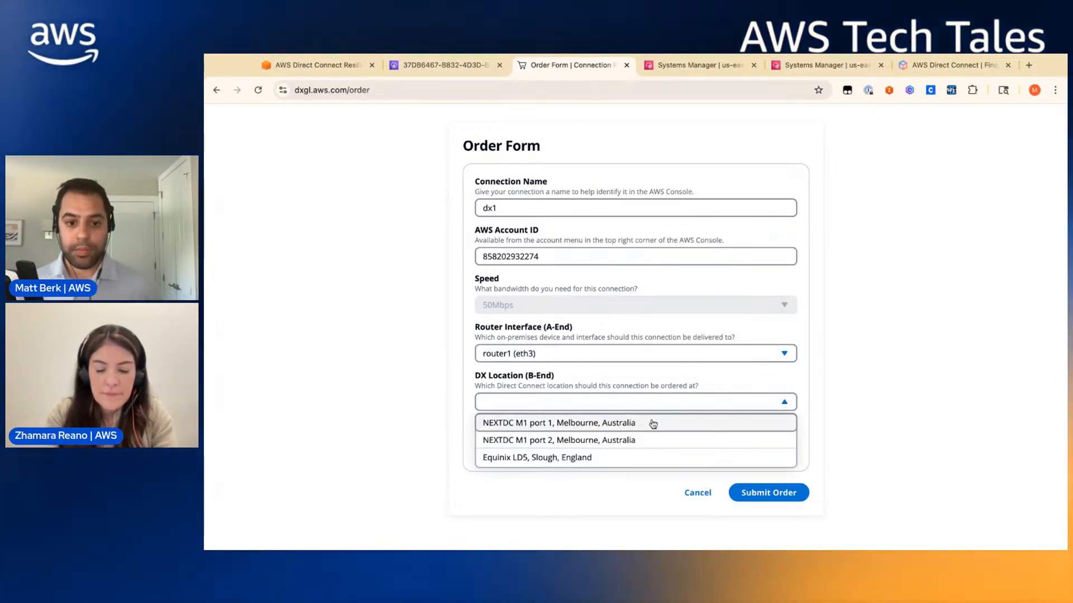
click(684, 423)
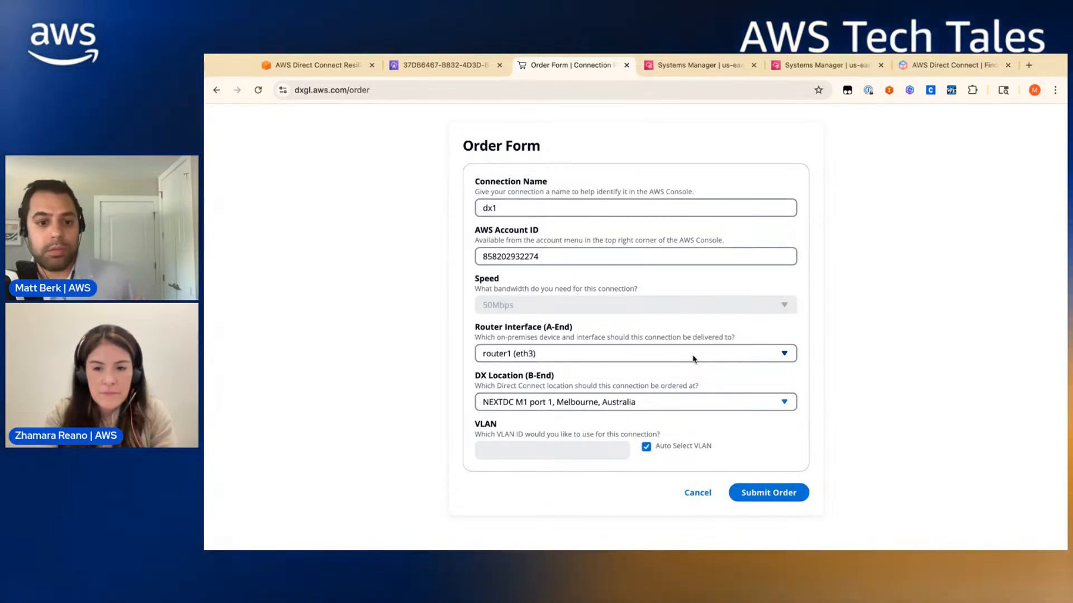
click(619, 402)
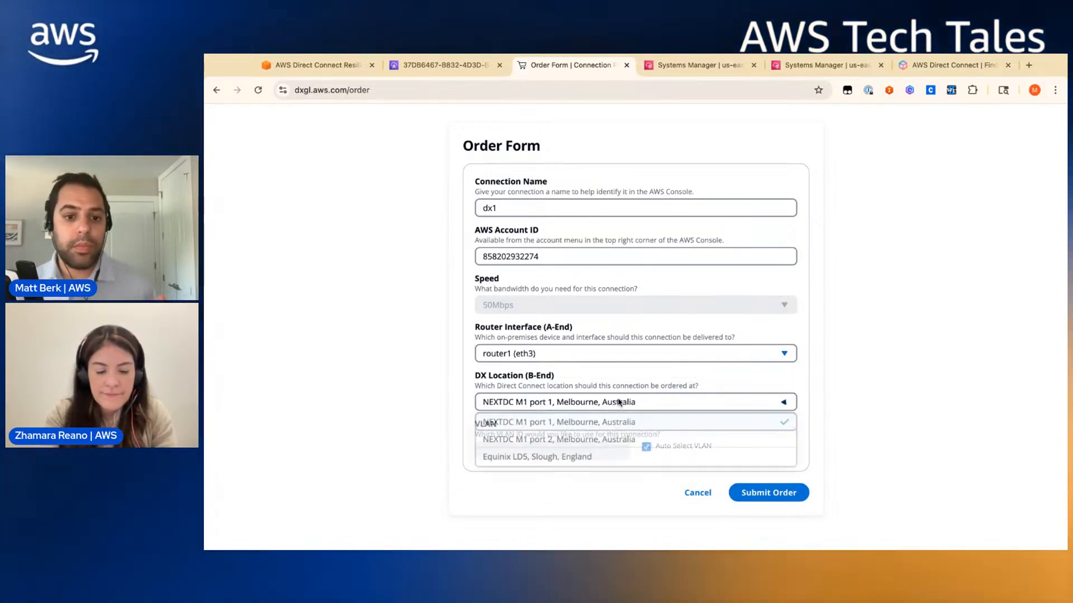
click(641, 359)
click(640, 360)
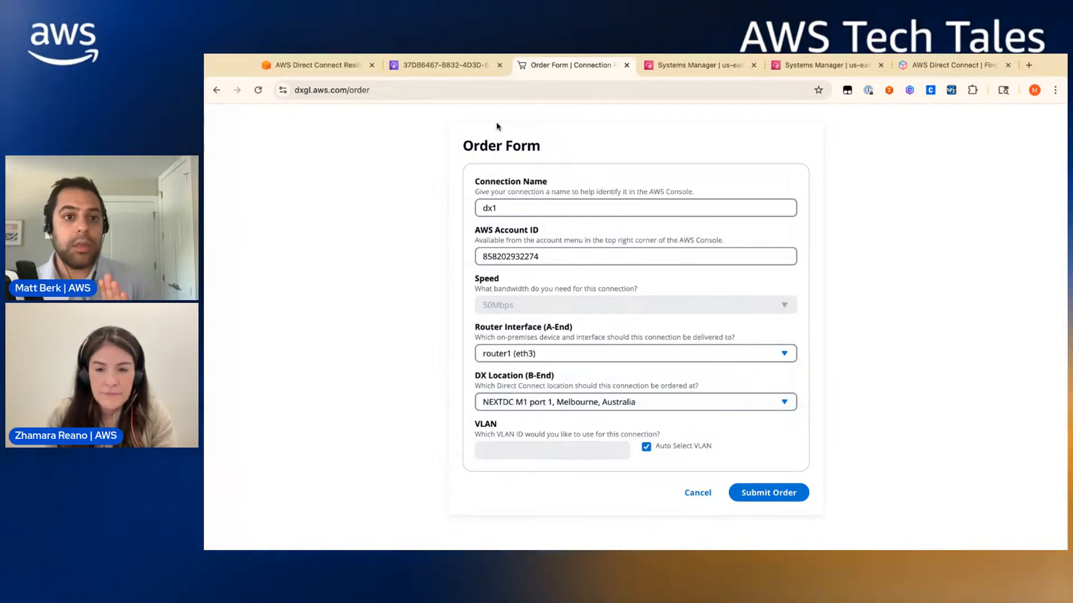
- Recheck the architecture diagram, submit the dx1 order, and begin a blank order
click(407, 68)
click(332, 68)
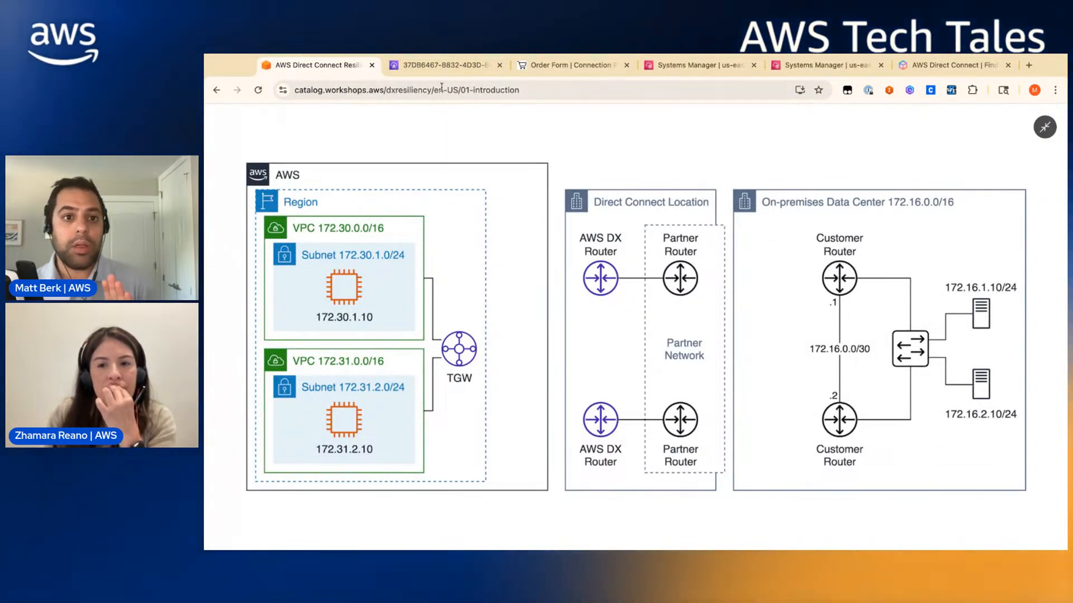
click(586, 73)
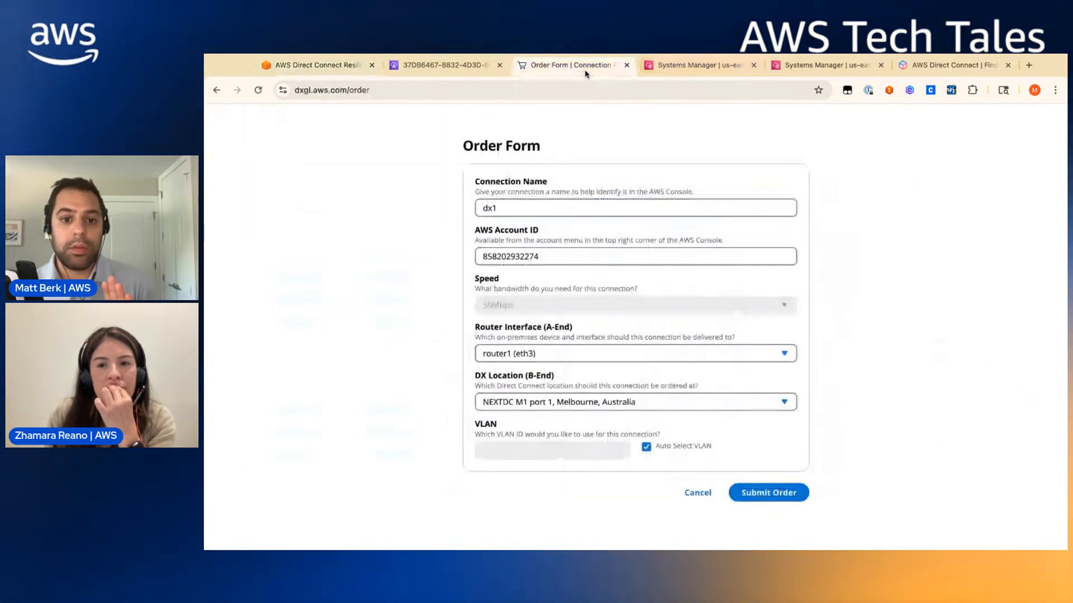
click(651, 402)
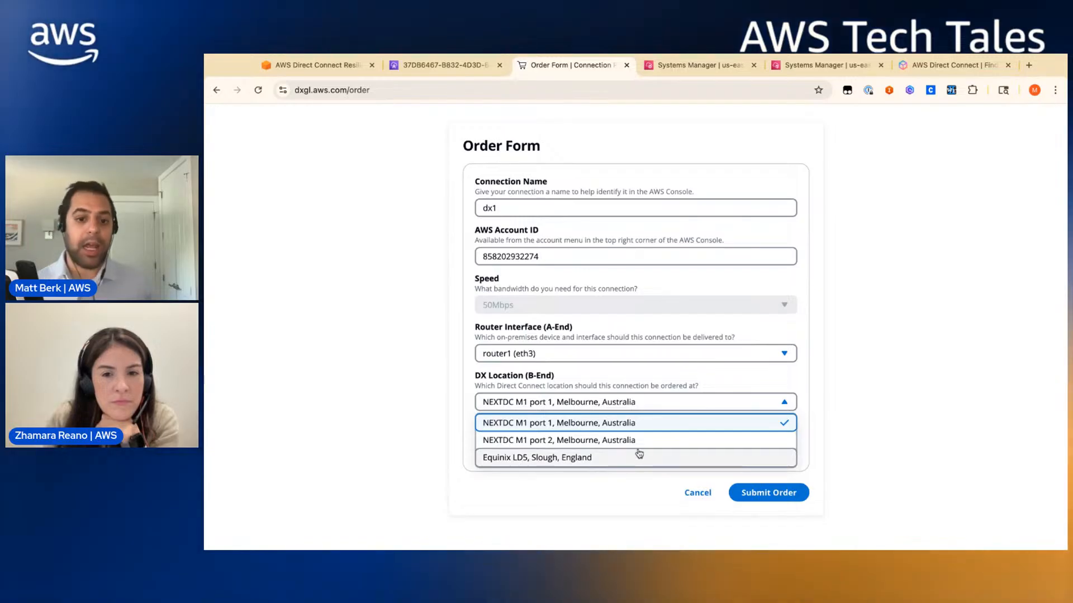
click(713, 405)
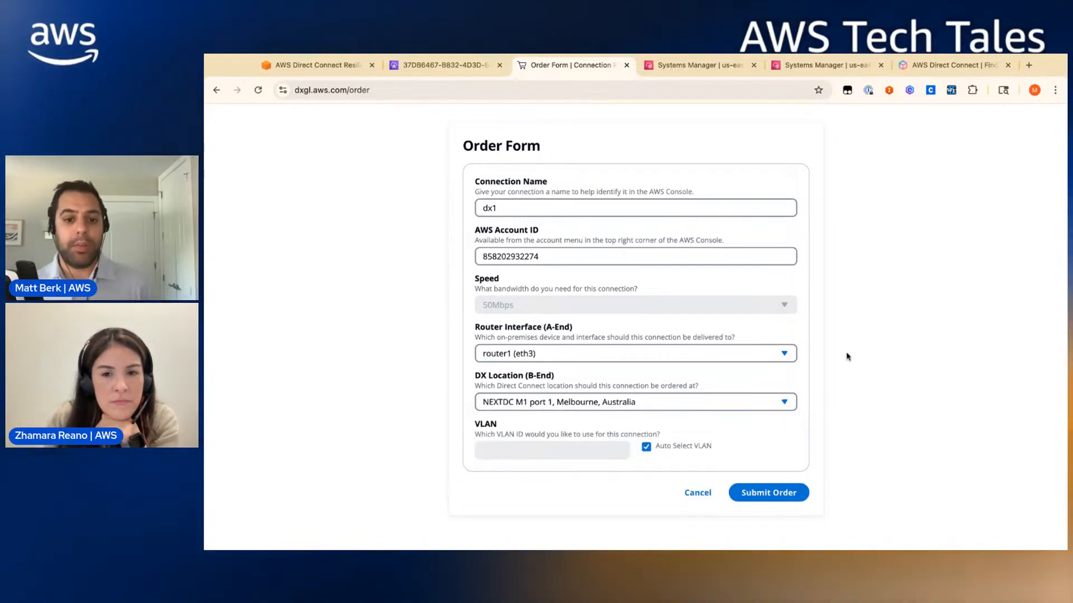
click(776, 502)
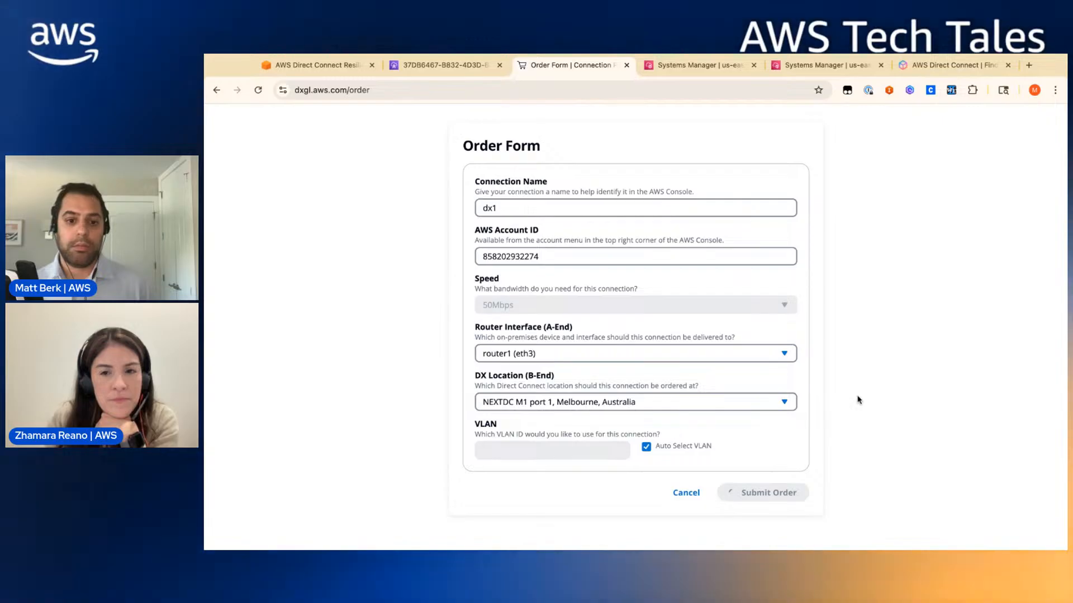
click(932, 186)
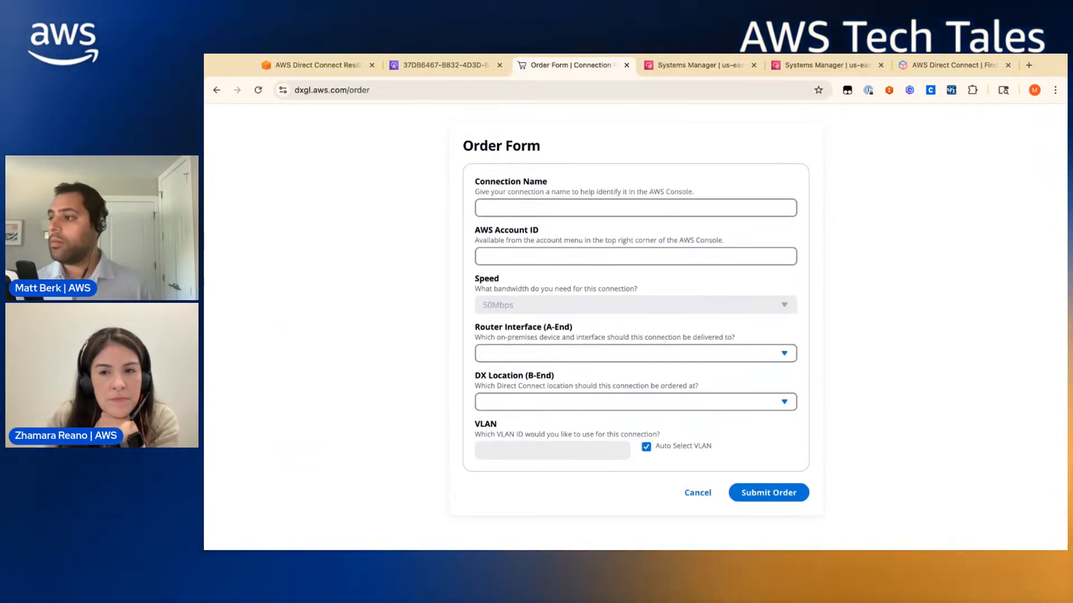
- Order dx2 with the pasted account ID, router2 (eth3) and Equinix LD5, Slough, England
click(578, 209)
text(dx2)
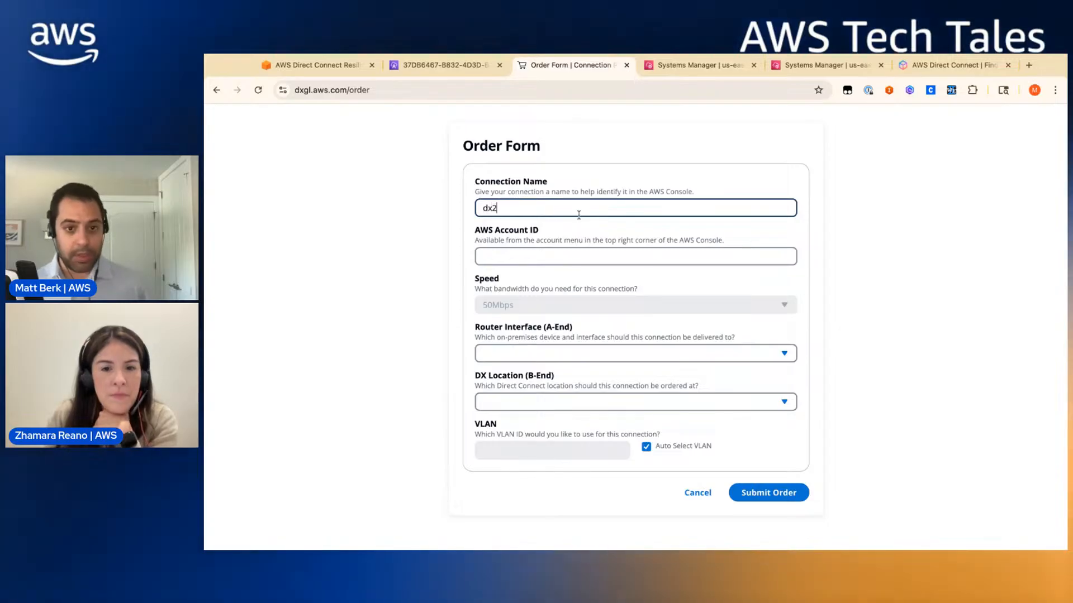
click(546, 253)
key(super+v)
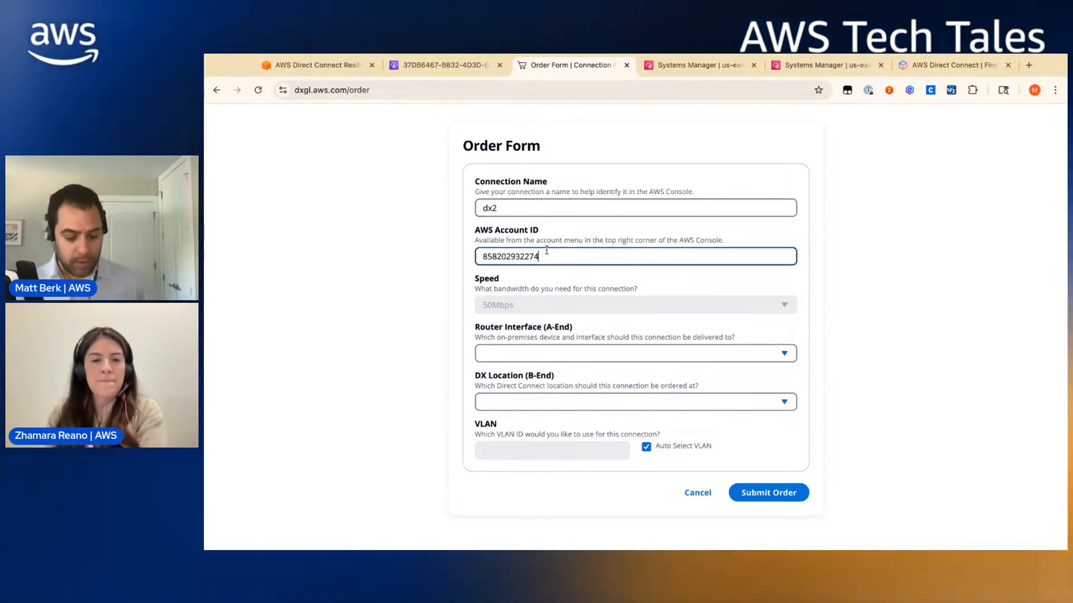
click(594, 354)
click(592, 382)
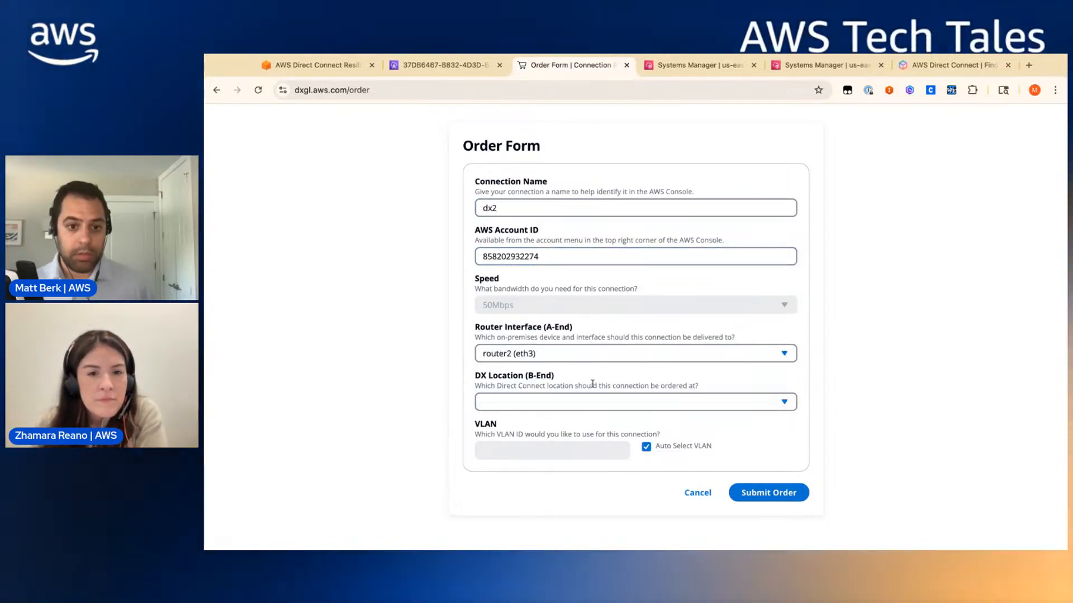
click(598, 403)
click(614, 444)
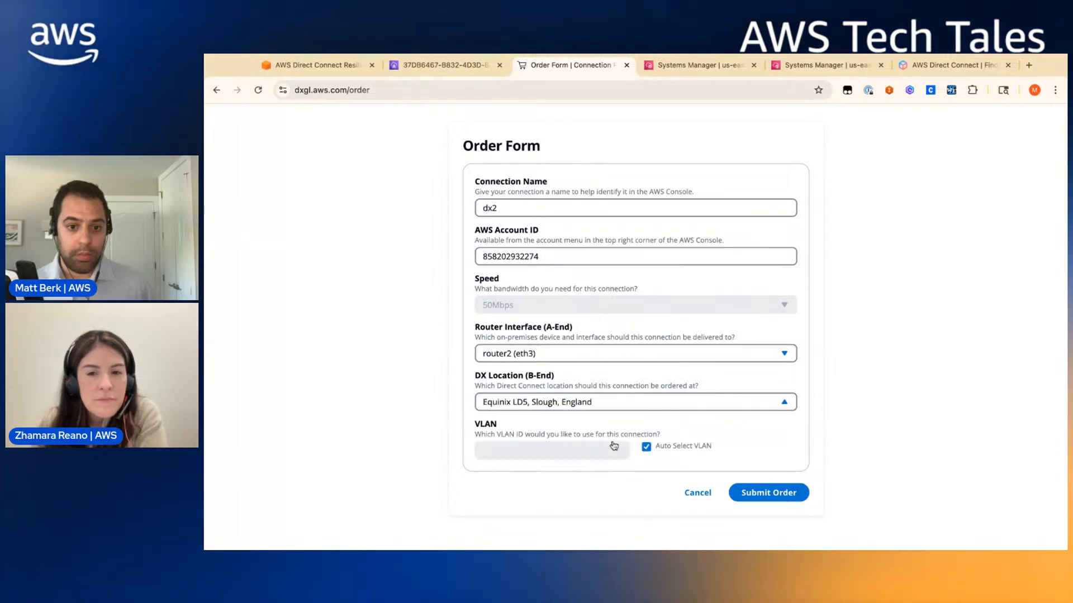
click(772, 494)
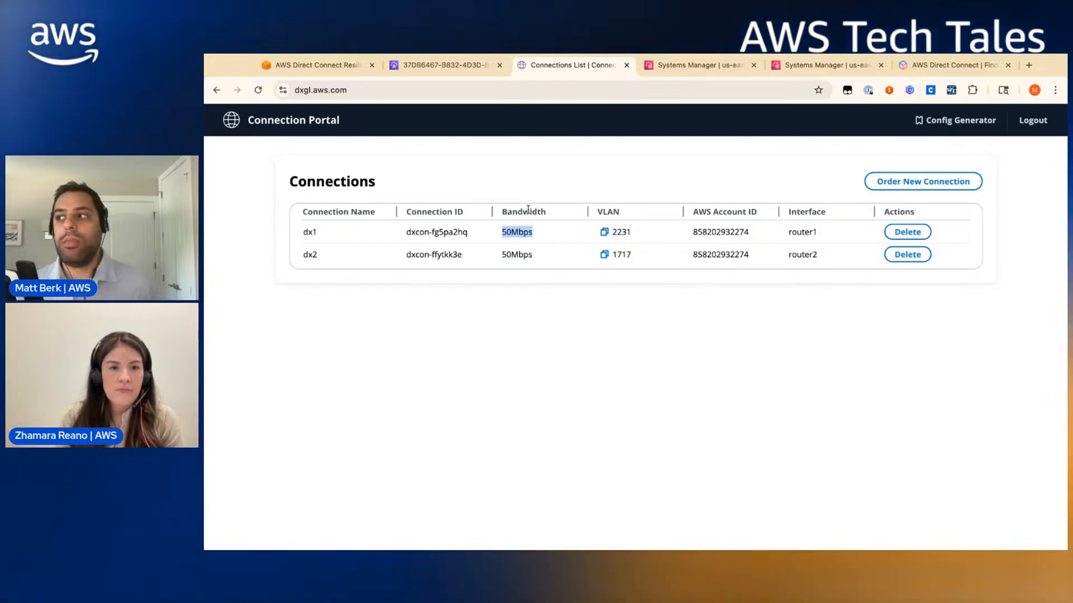
- Back in the console, open dx1 (dxcon-fg5pa2hq) from the Connections list
click(460, 66)
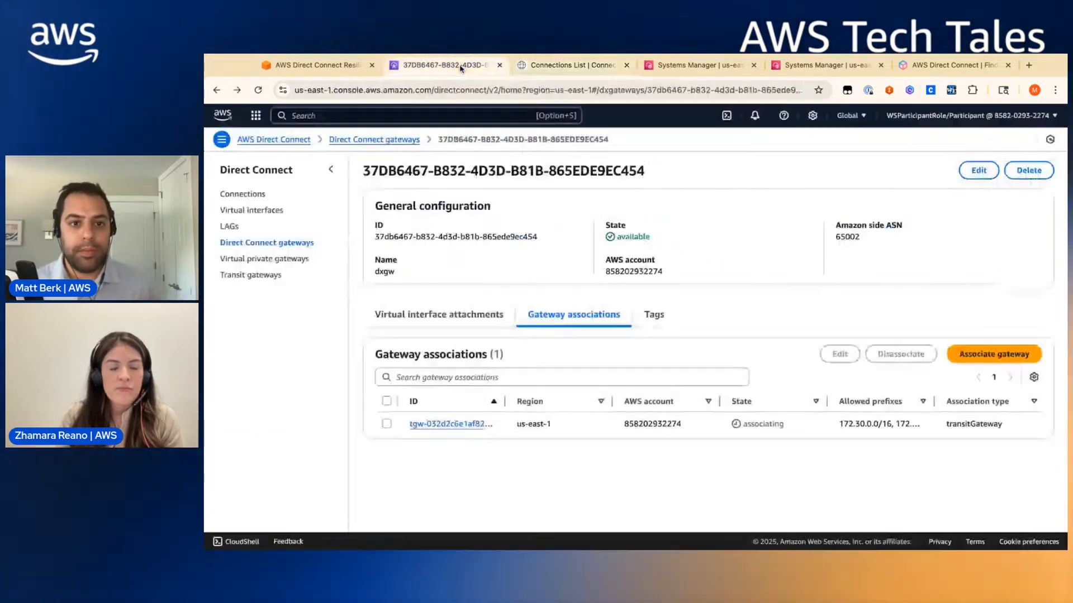
click(238, 194)
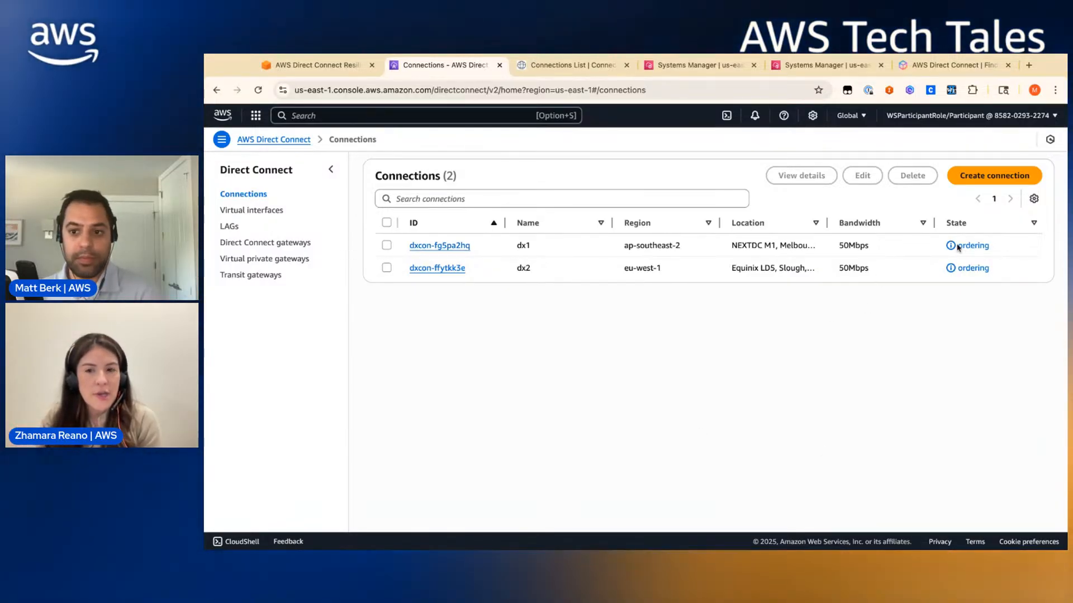
click(435, 246)
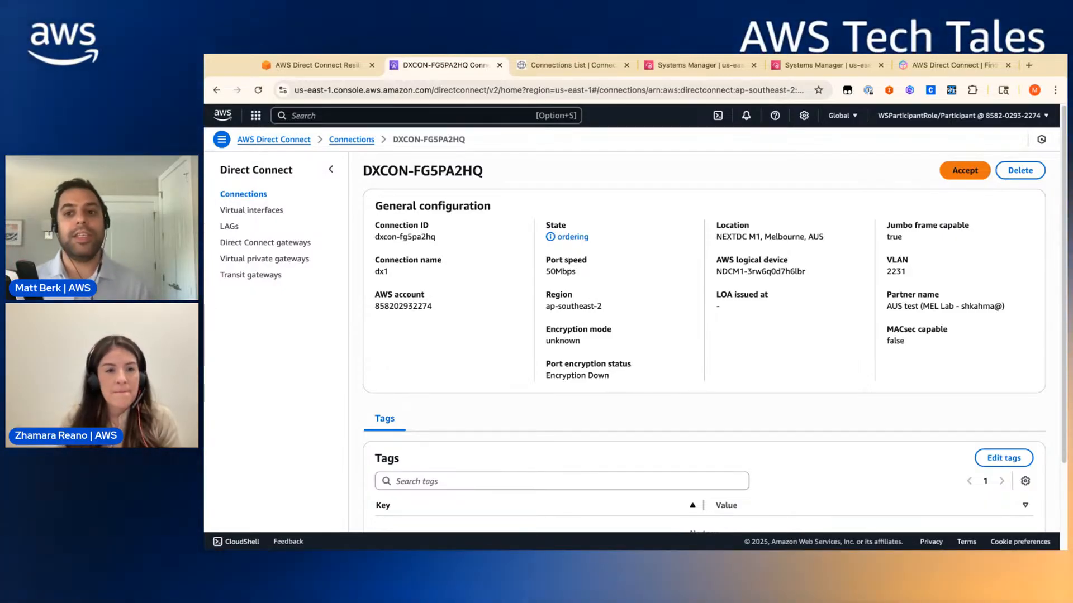
- Accept hosted connection dx1 (dxcon-fg5pa2hq) and return to the Connections list
click(964, 171)
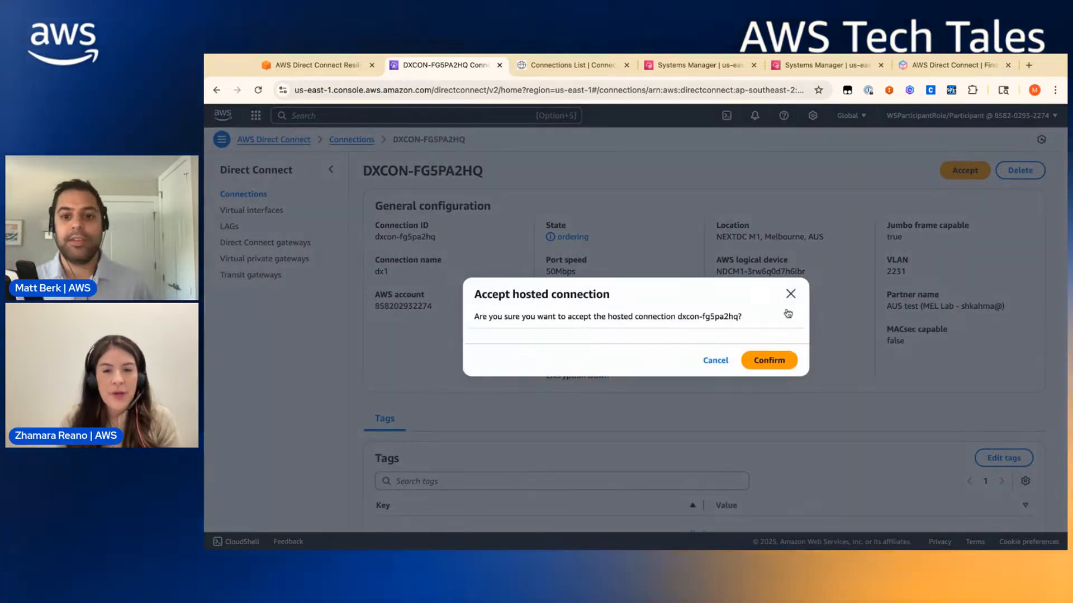
click(769, 359)
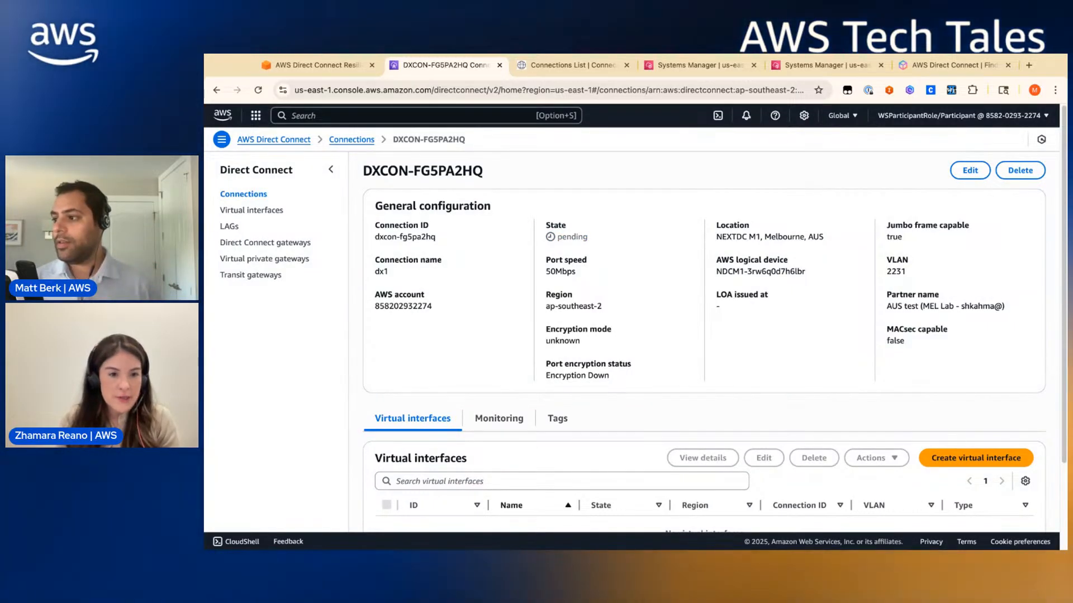
click(352, 140)
- Accept dx2 (dxcon-ffytkk3e), then go to the empty Virtual interfaces list
click(437, 268)
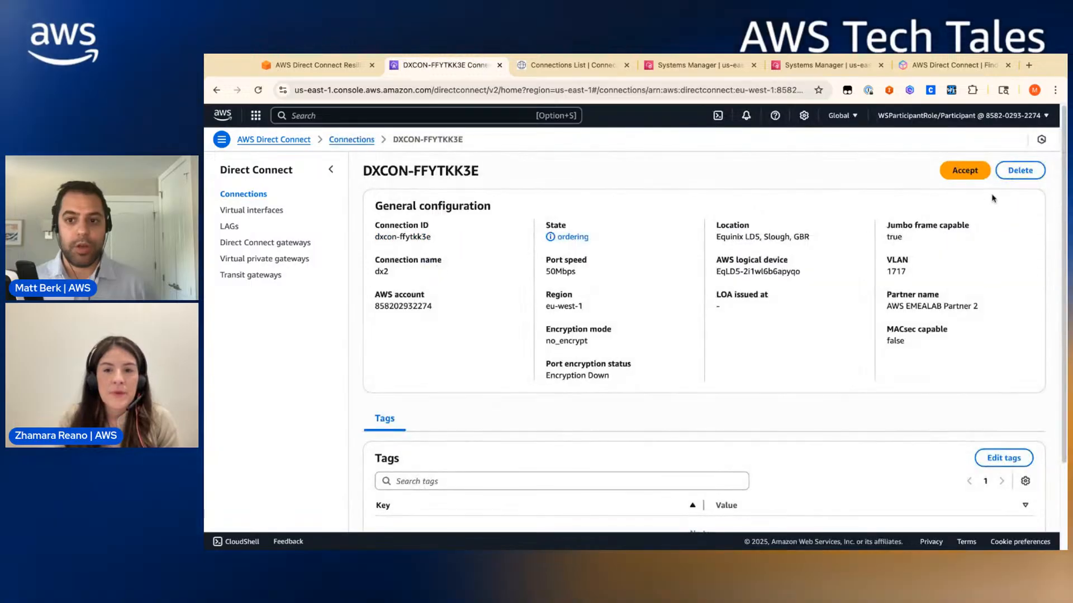
click(965, 171)
click(770, 362)
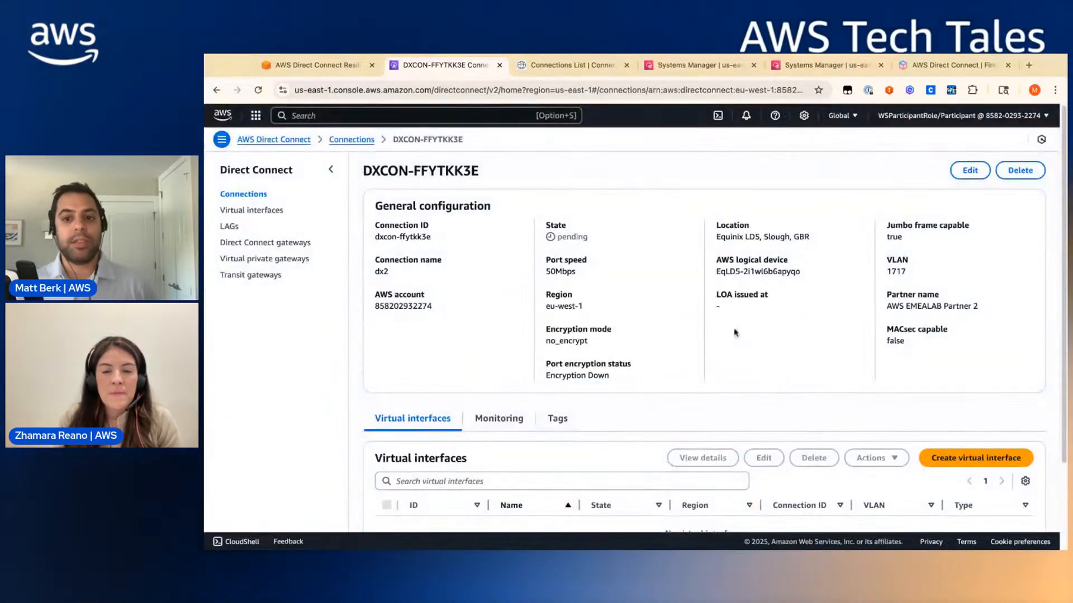
click(350, 140)
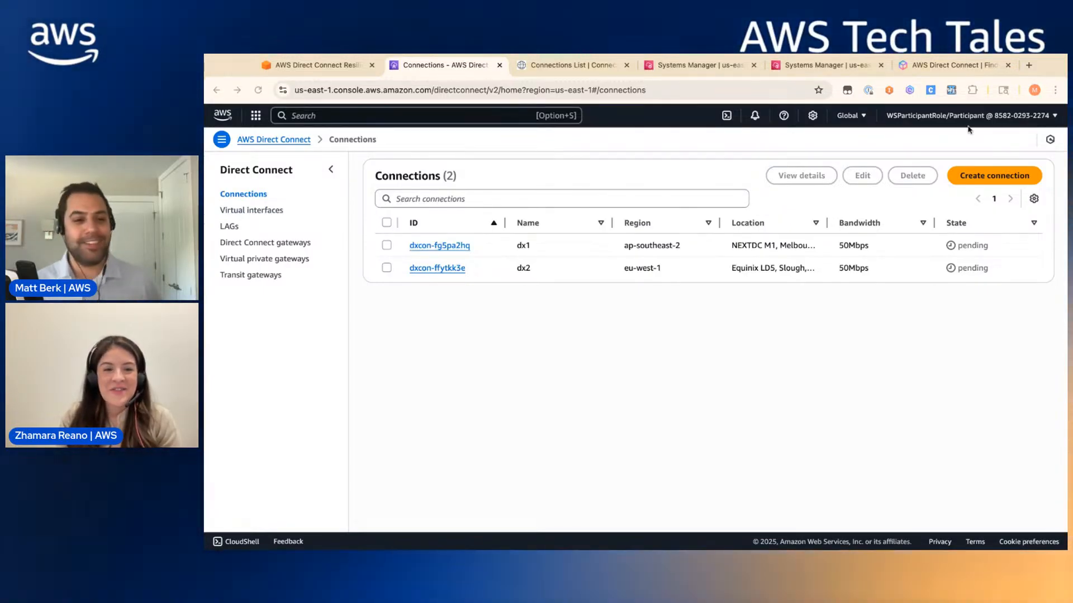
click(249, 211)
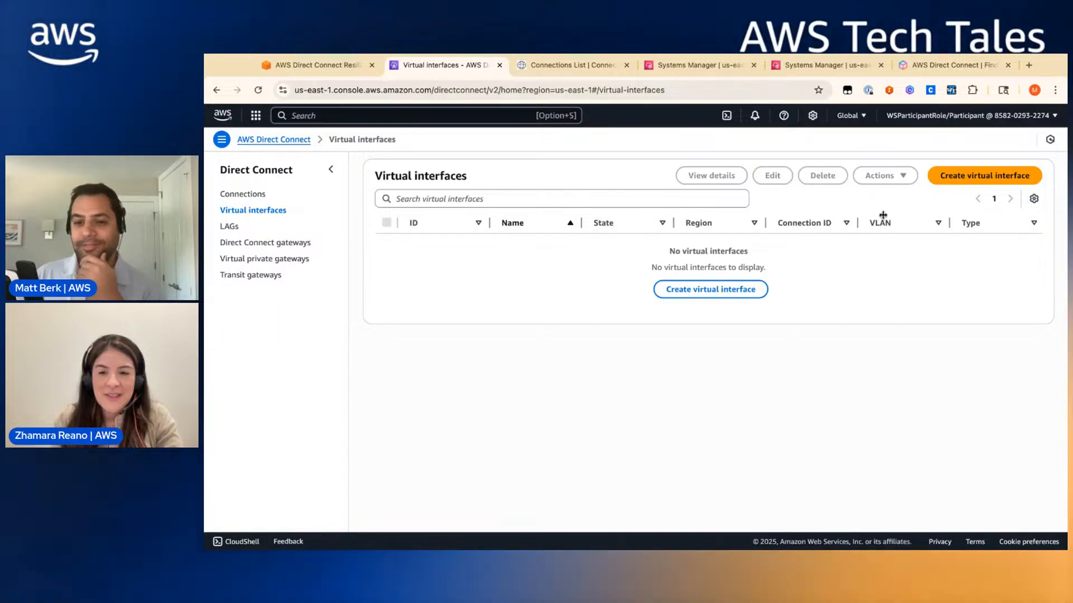
- Start a new Direct Connect virtual interface from the Virtual interfaces page
click(955, 175)
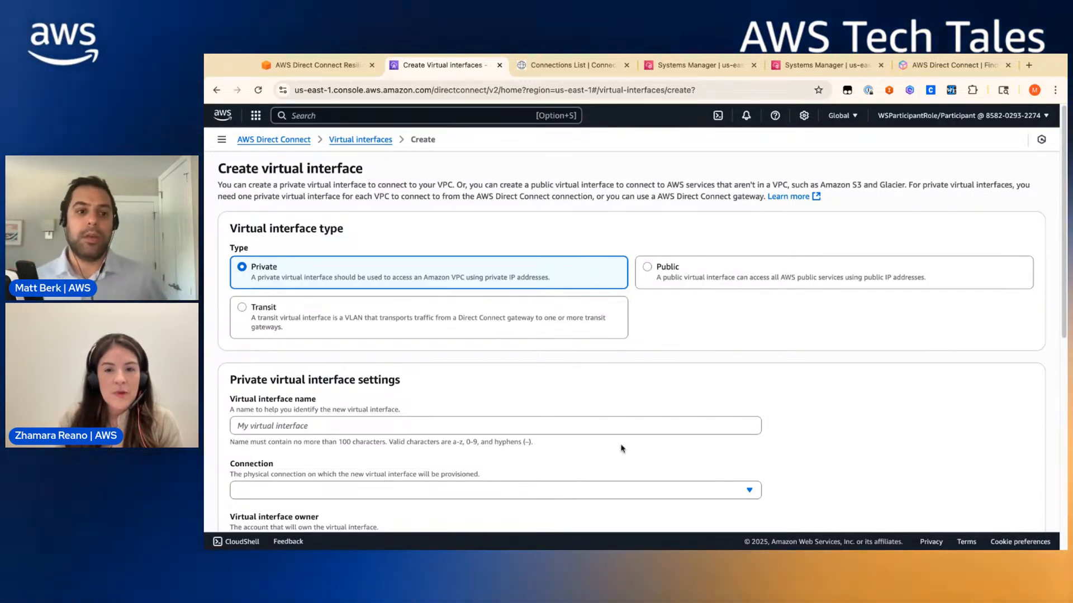
- Set the virtual interface type to Transit
click(701, 277)
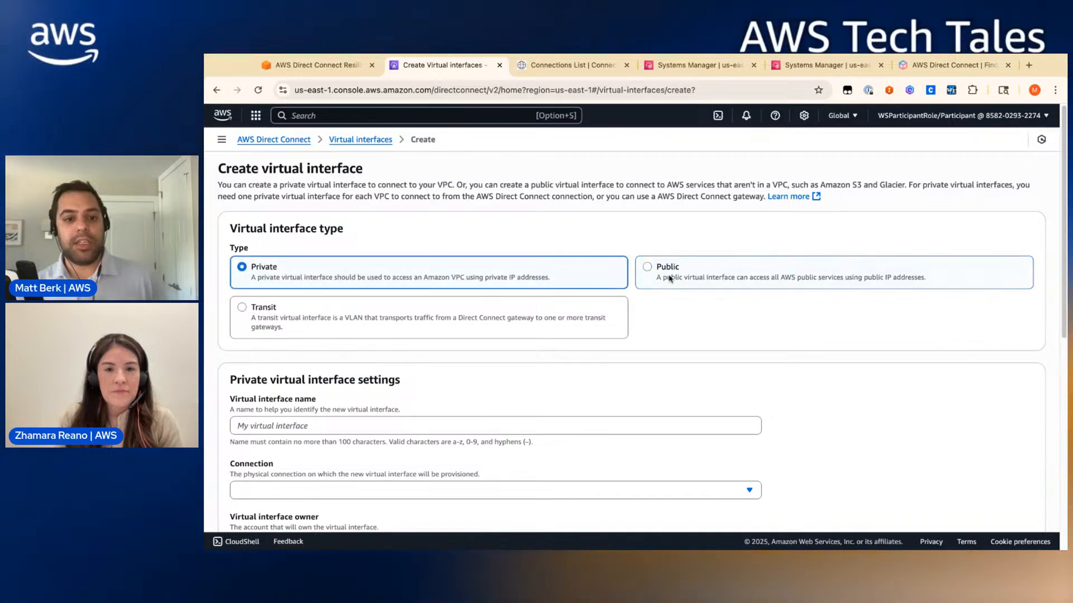
click(598, 274)
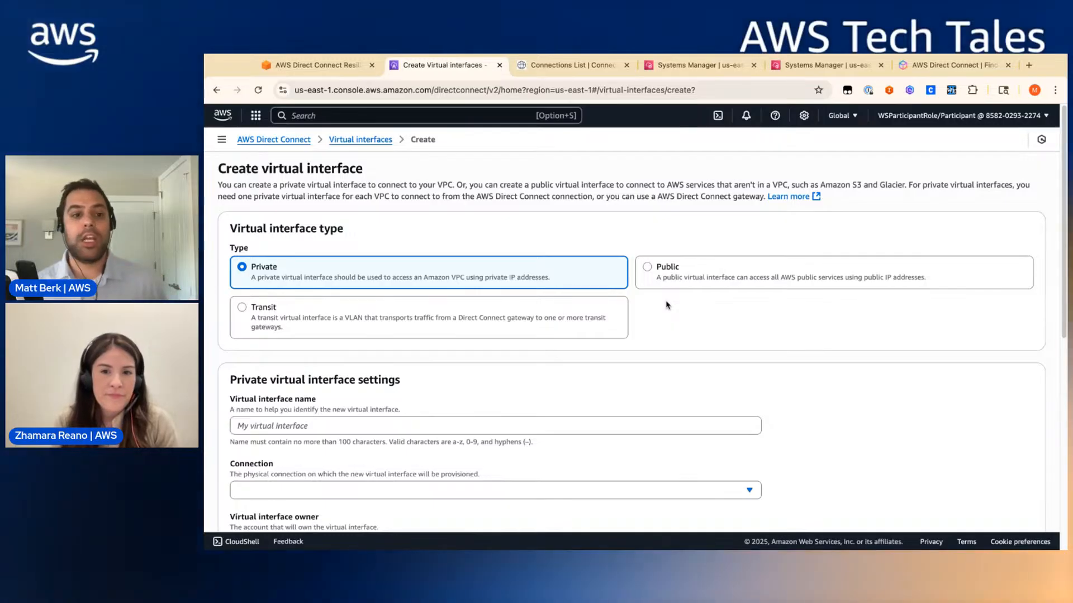
click(592, 306)
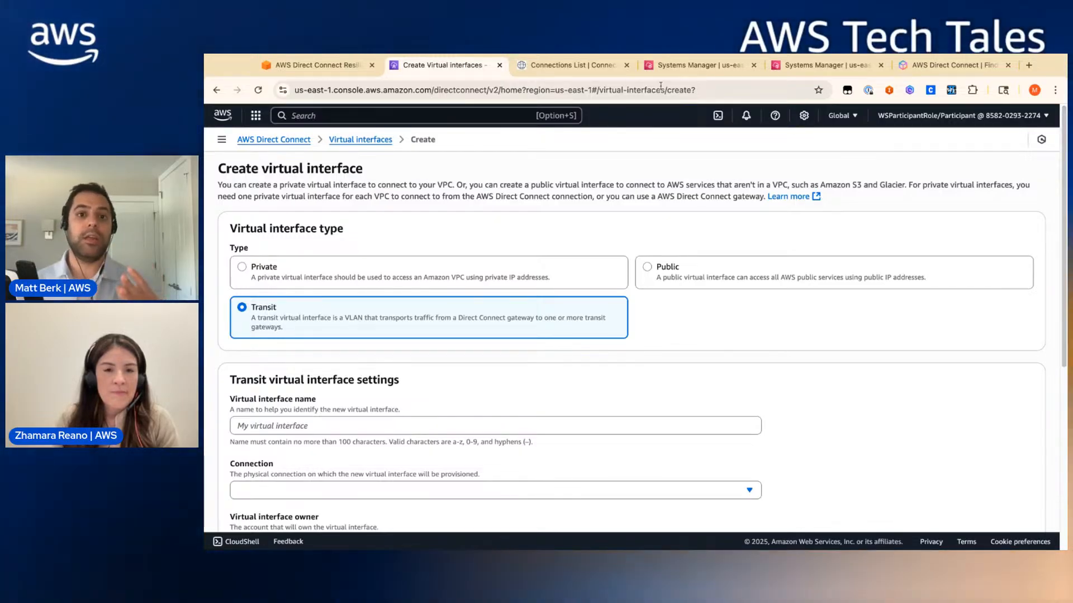
- Check the Connection Portal's connections list, then name the interface router1
click(594, 73)
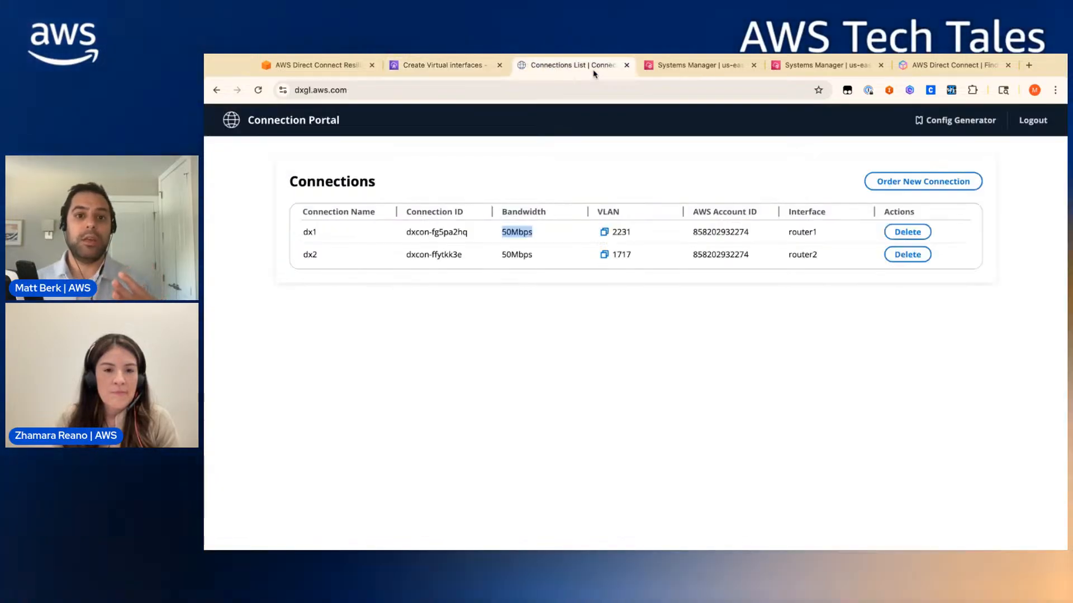
click(583, 224)
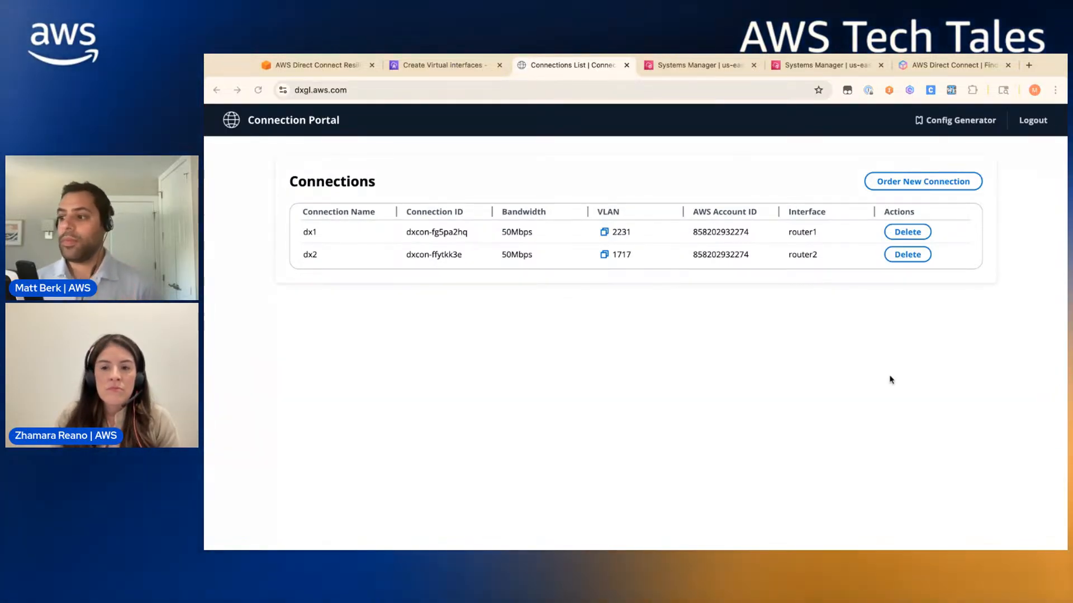
click(449, 69)
scroll(380, 345, down, 1)
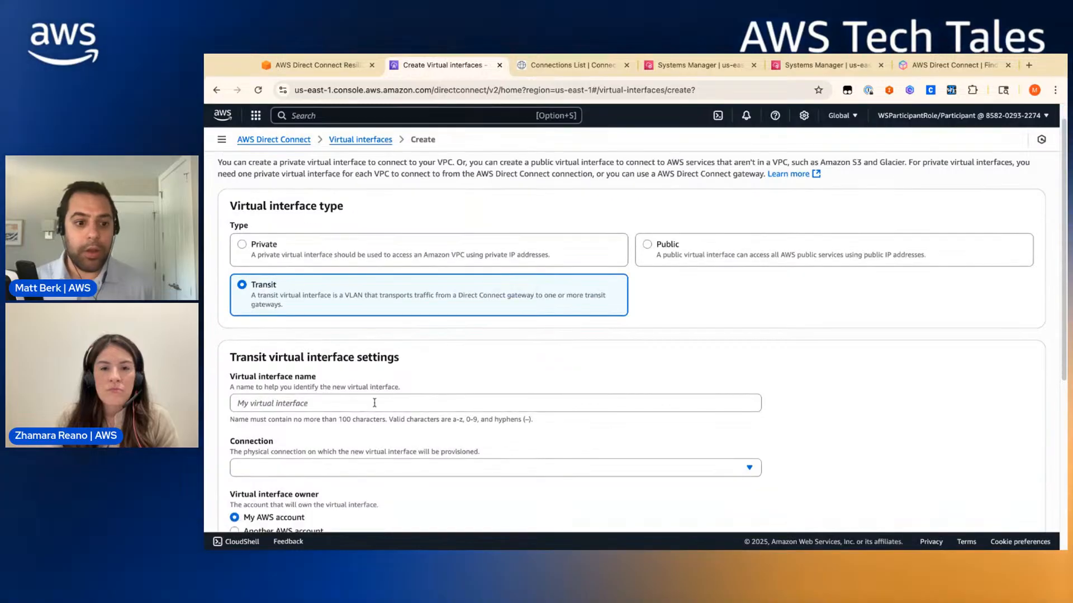
click(383, 410)
text(router1)
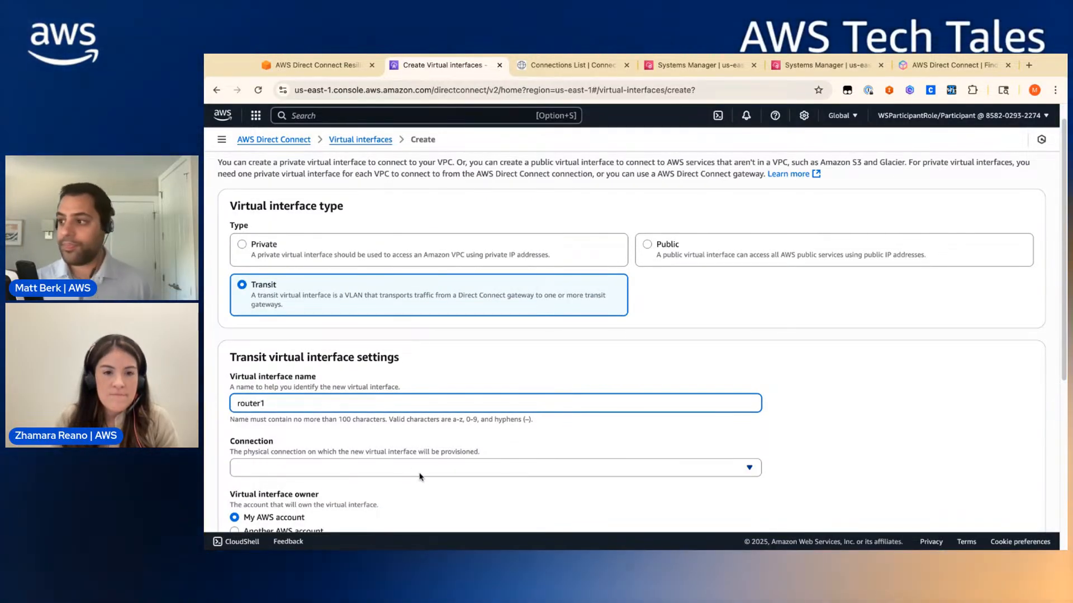
scroll(424, 483, down, 5)
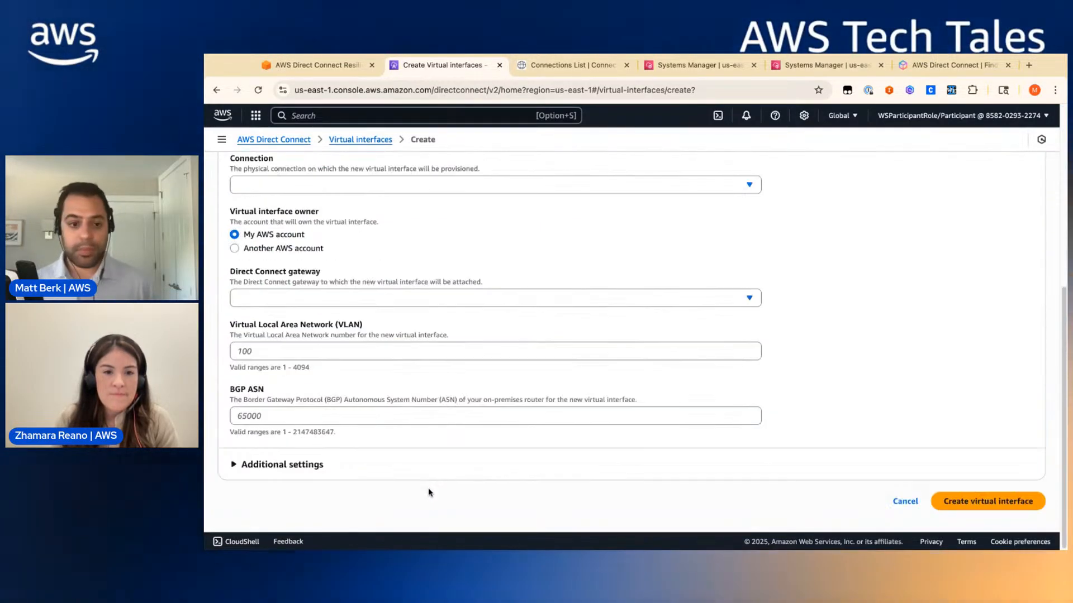
scroll(431, 493, up, 2)
- Select connection dx1 and Direct Connect gateway dxgw
click(334, 315)
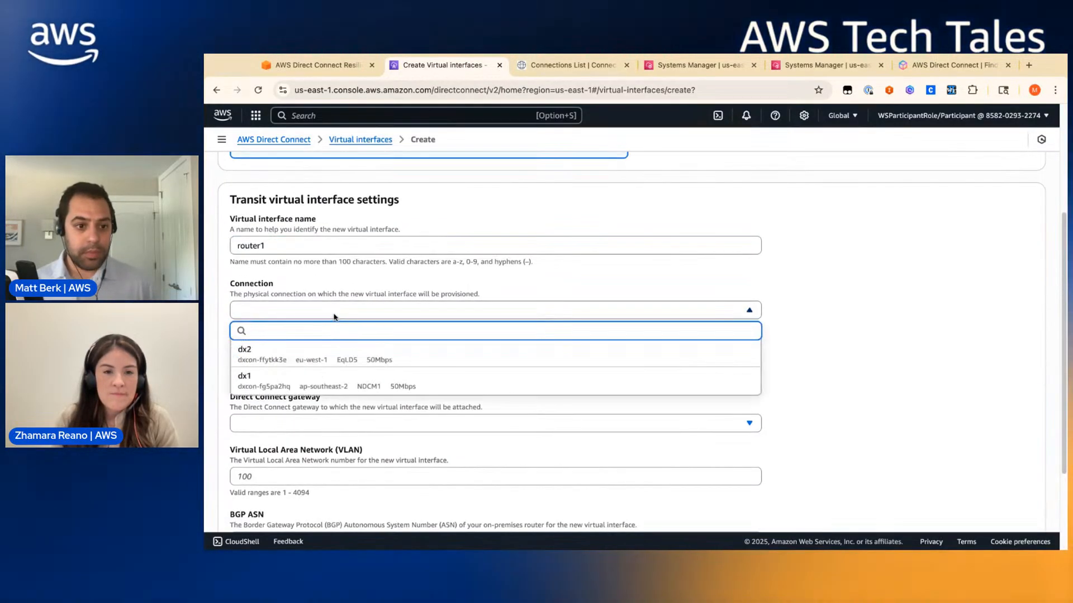
click(329, 385)
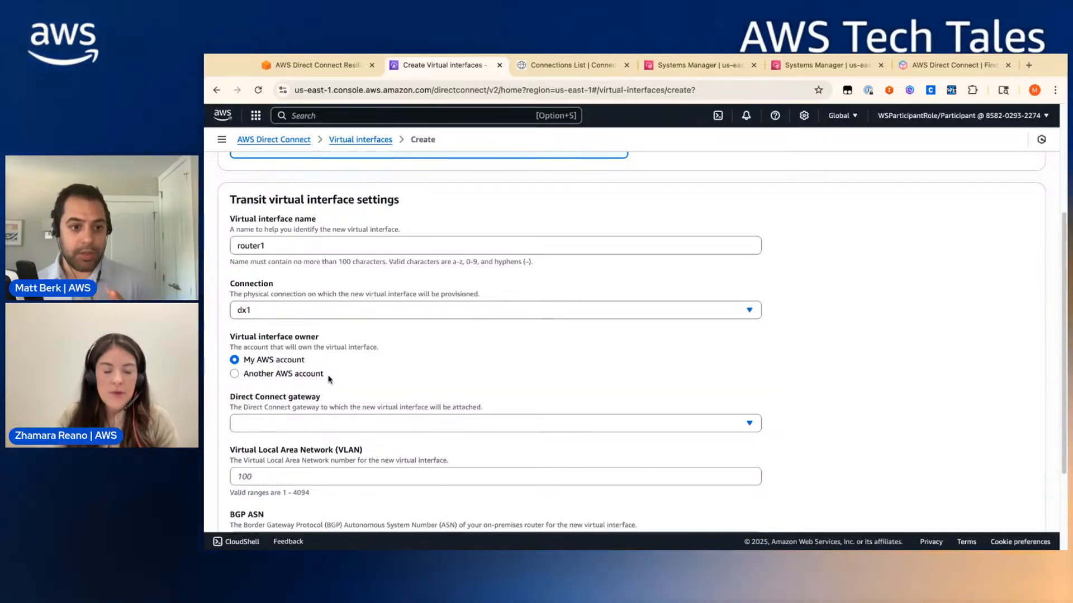
scroll(331, 380, down, 2)
click(335, 380)
click(341, 420)
scroll(363, 391, down, 1)
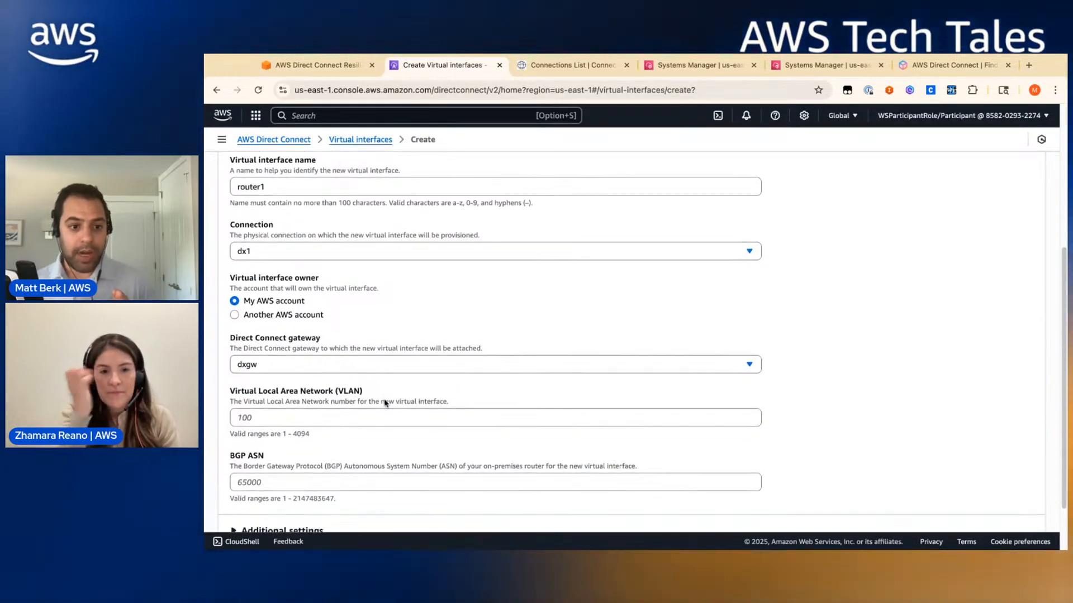
- Look up dx1's VLAN, then enter VLAN 2231 and BGP ASN 65001
click(584, 66)
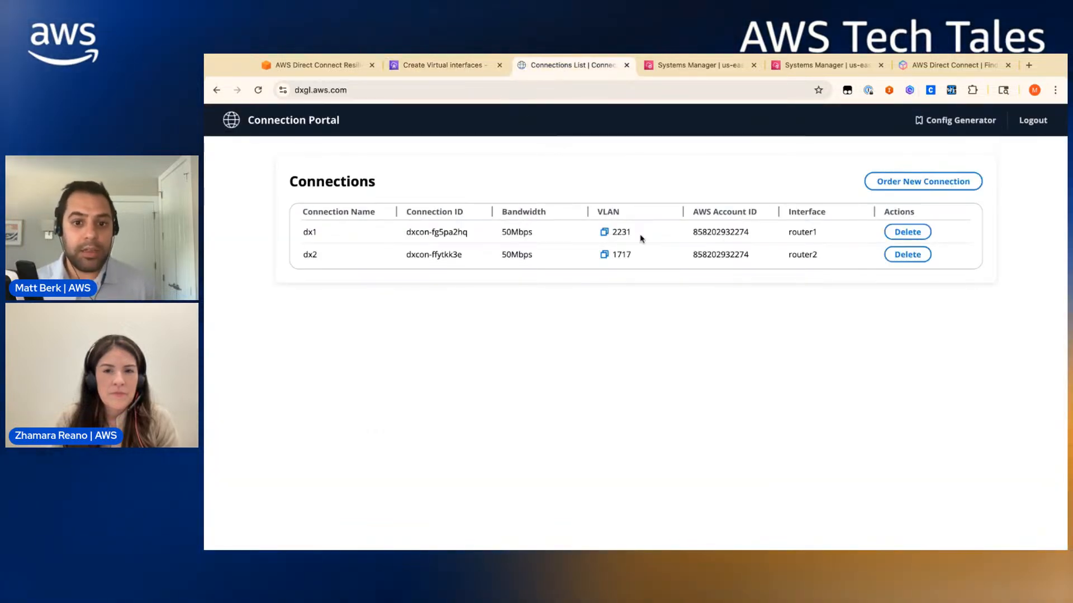
click(464, 66)
click(280, 411)
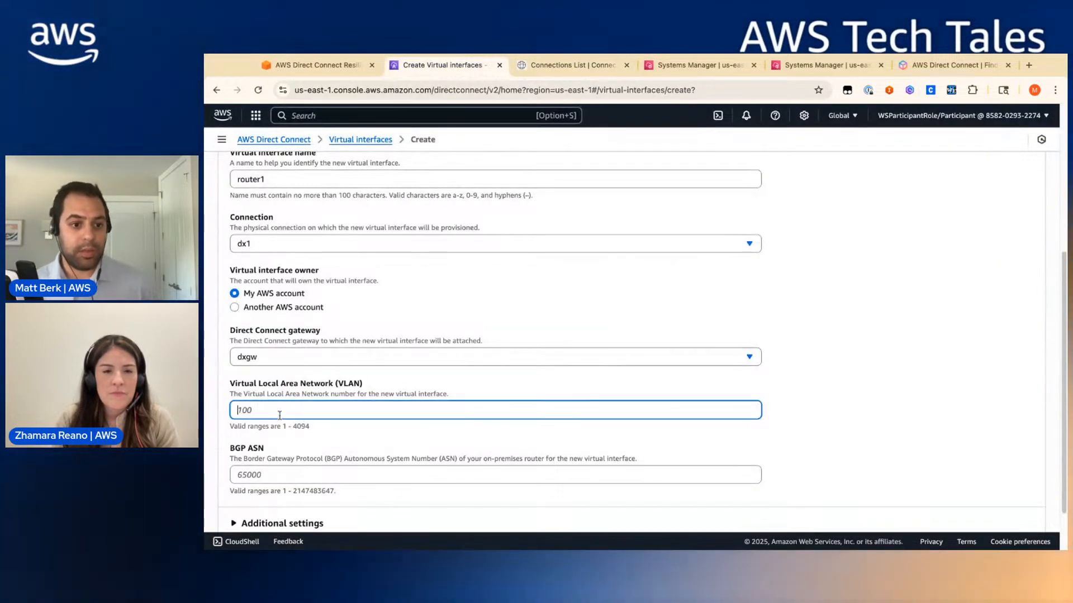
text(223`1)
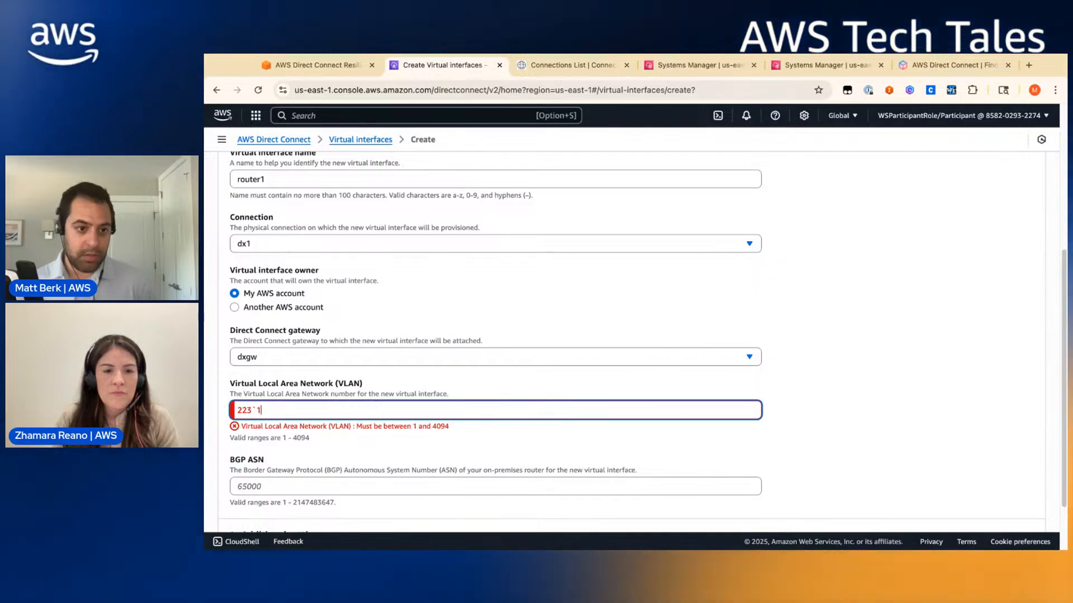
key(BackSpace)
key(BackSpace)
scroll(318, 482, down, 1)
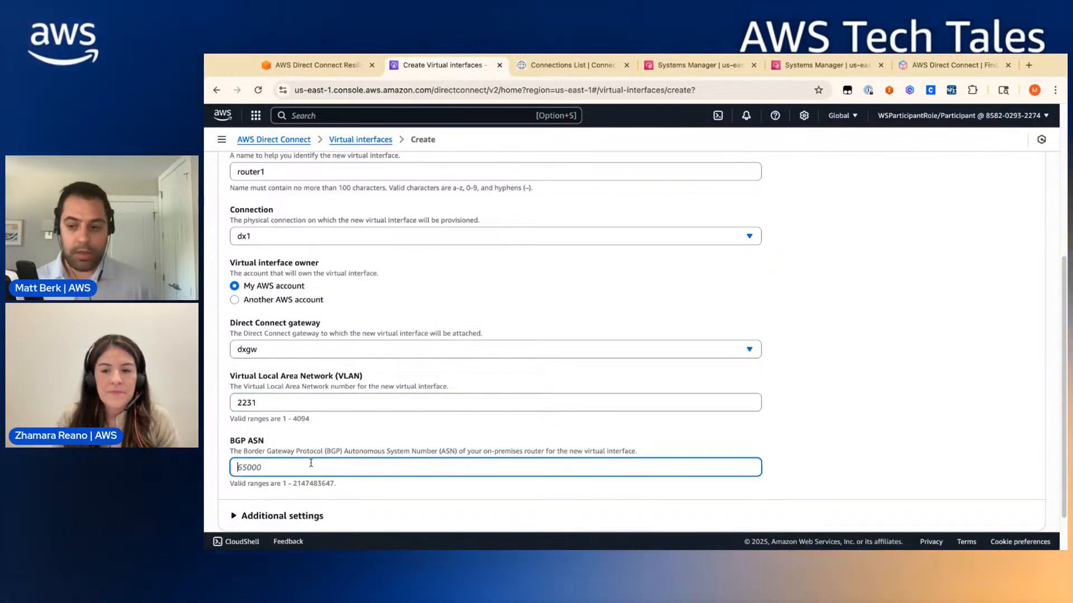
scroll(310, 463, down, 1)
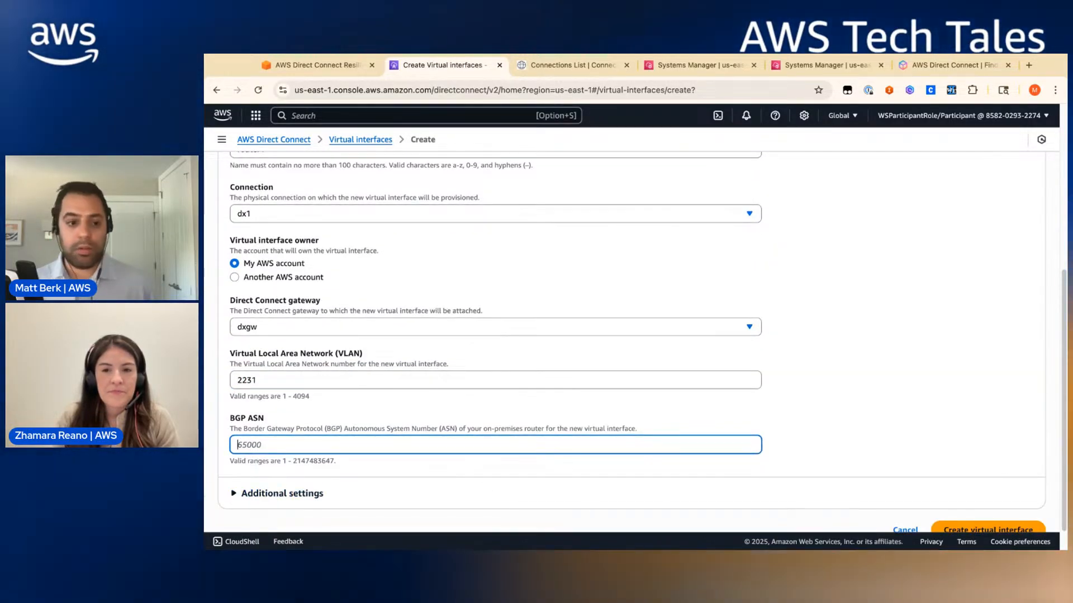
text(5001)
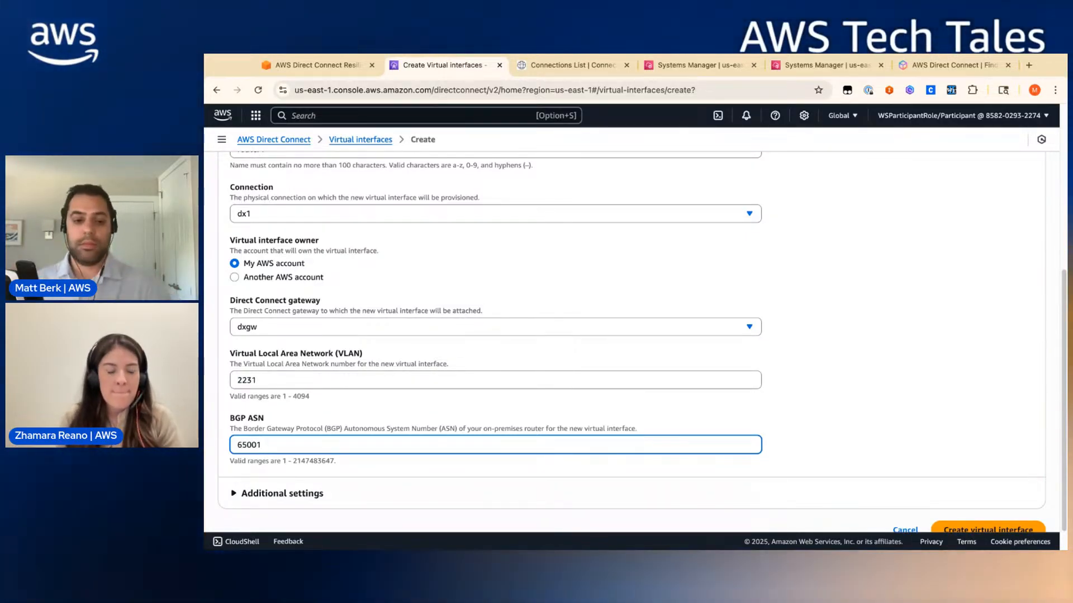
- Expand the Additional settings section of the form
scroll(291, 412, down, 1)
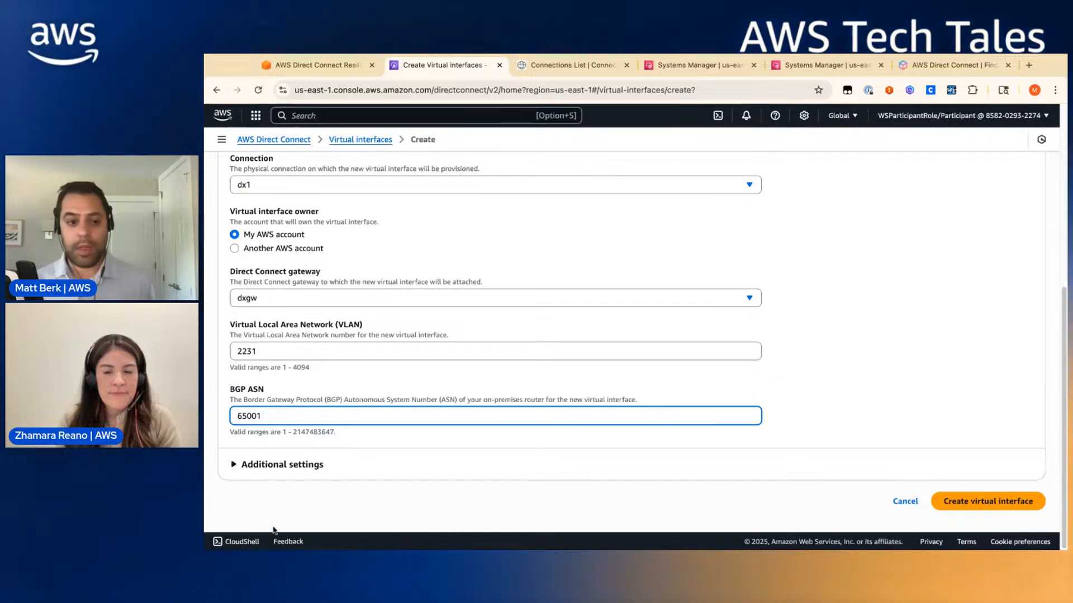
click(290, 465)
scroll(438, 475, down, 3)
scroll(475, 481, down, 2)
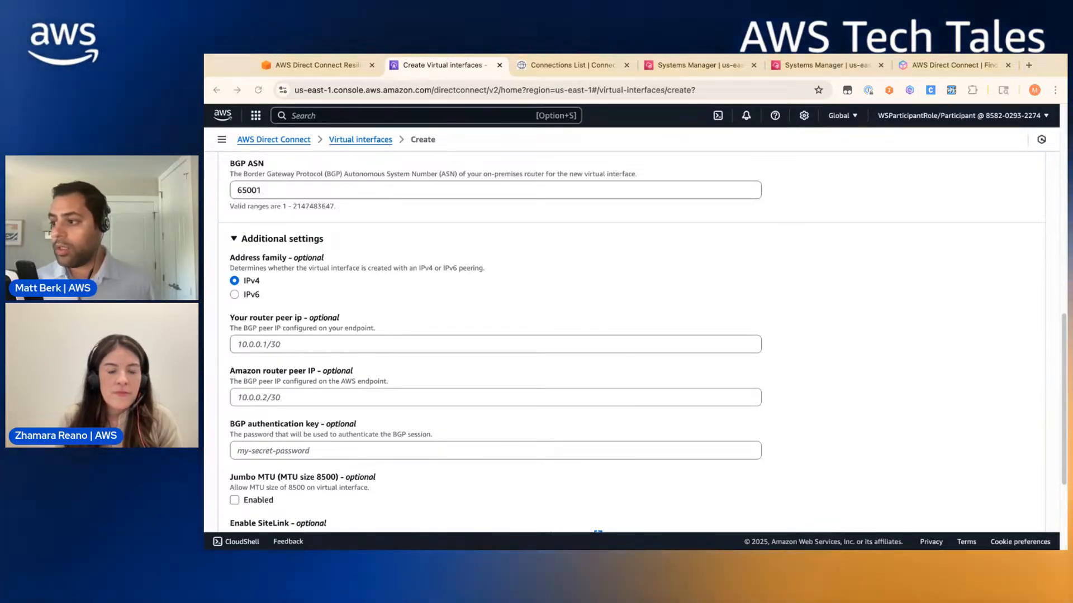
- Paste 169.254.200.2/30 as your router peer IP and 169.254.200.1/30 as Amazon's
click(306, 344)
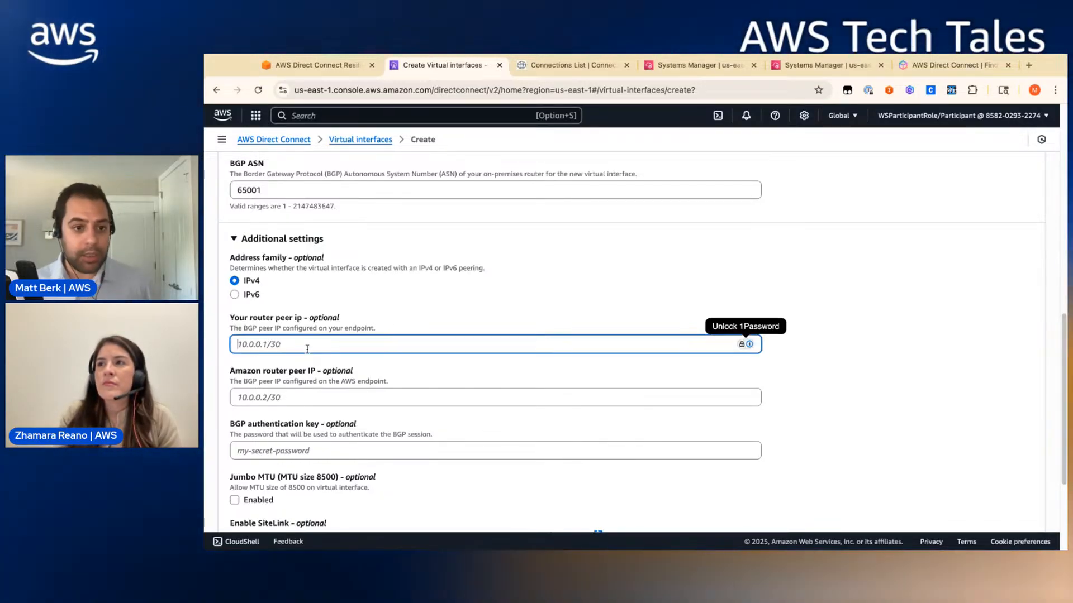
key(super+v)
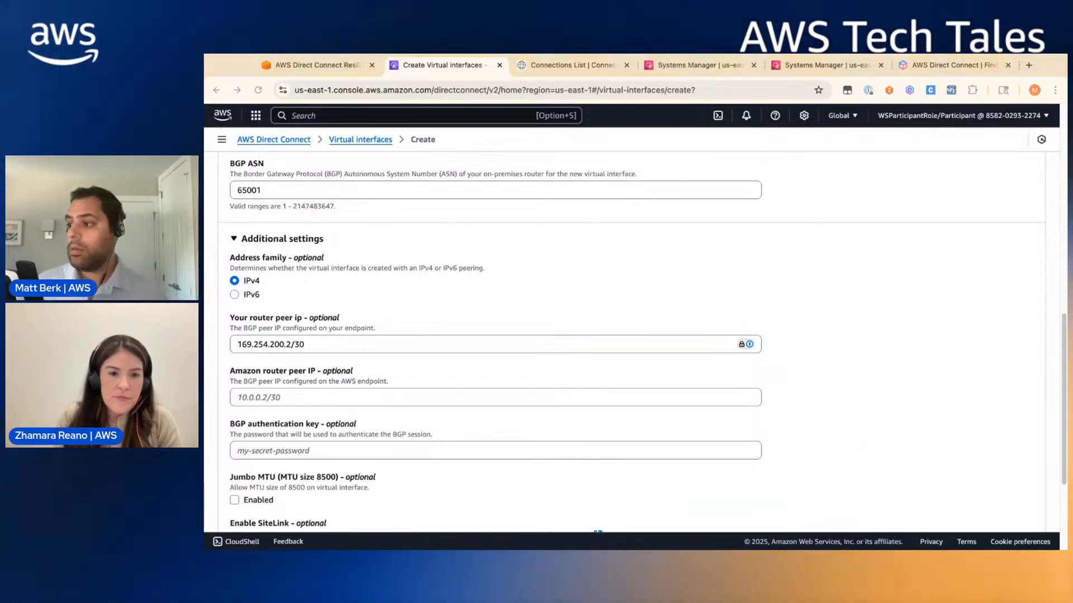
click(376, 398)
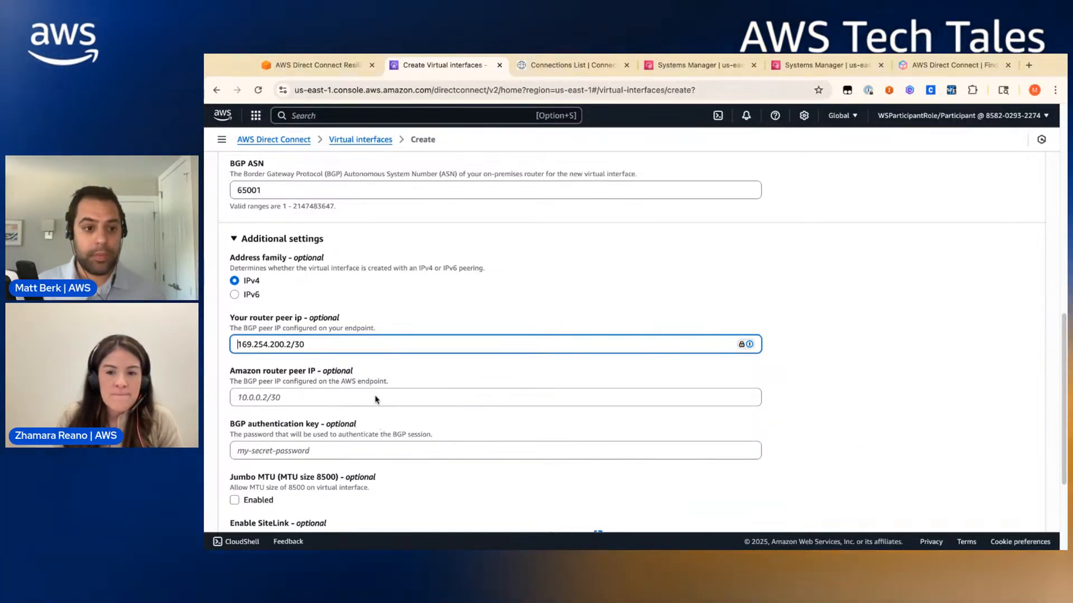
click(375, 398)
key(super+v)
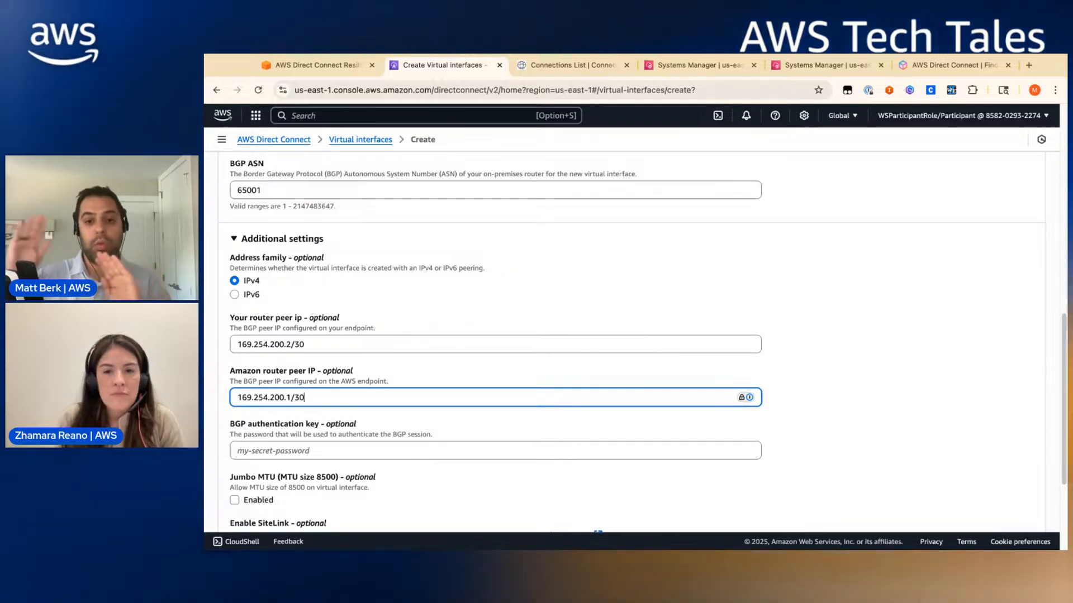
- Paste the BGP authentication key and zoom the page in
click(430, 454)
key(super+Tab)
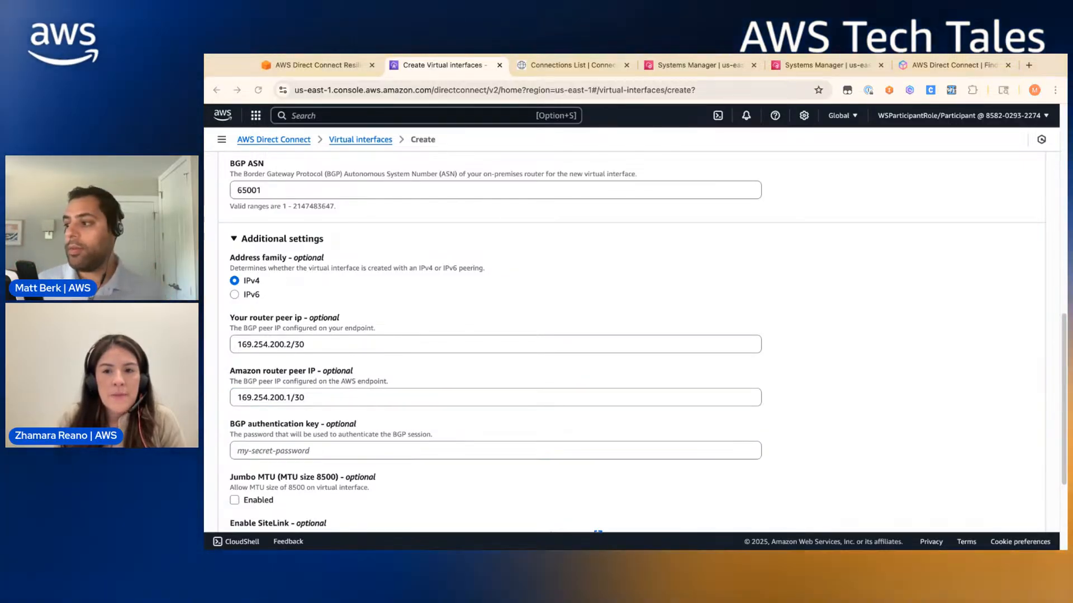
click(325, 442)
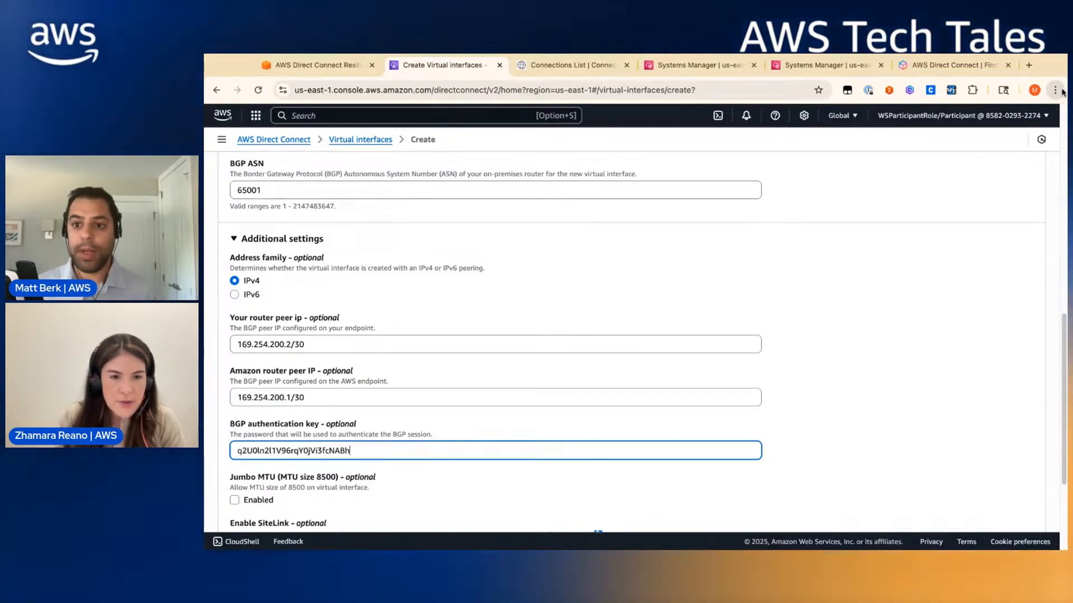
key(super+plus)
key(super+plus)
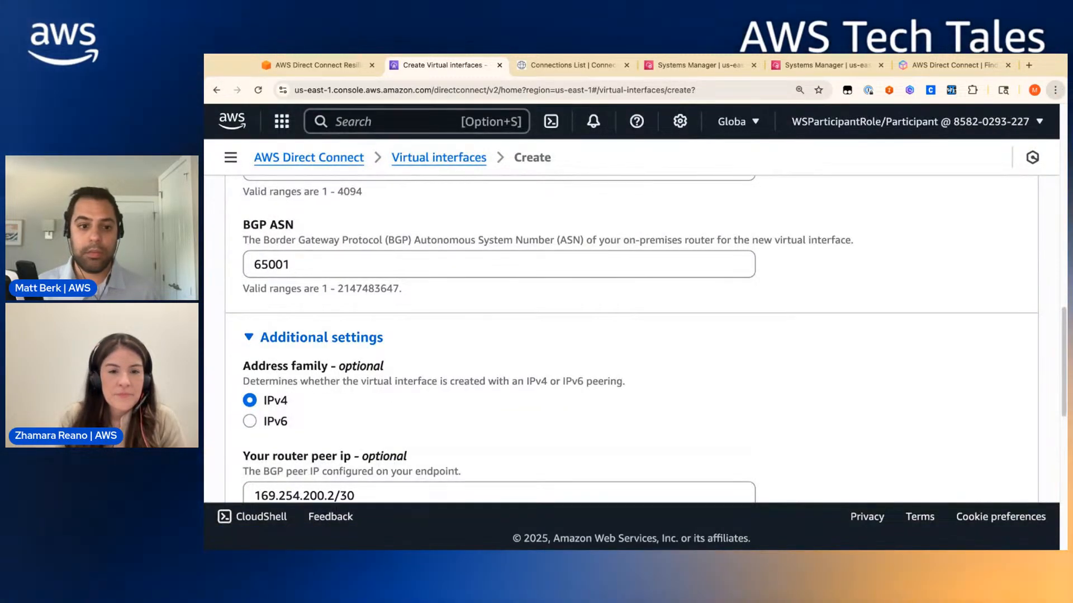
- Review the completed router1 form, highlighting the authentication key value
scroll(637, 336, down, 4)
scroll(671, 362, down, 3)
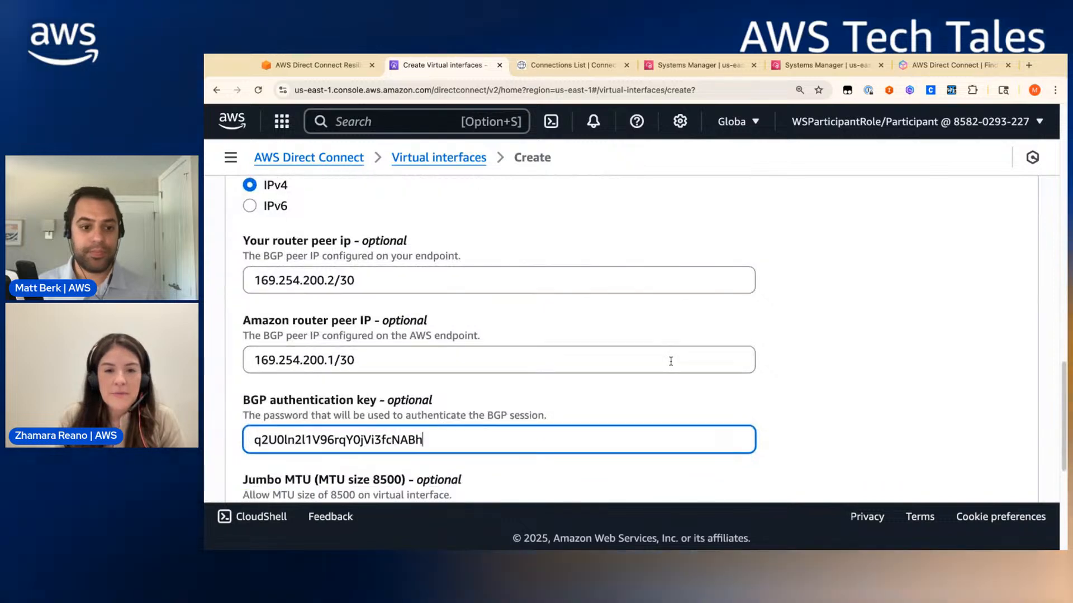
click(505, 339)
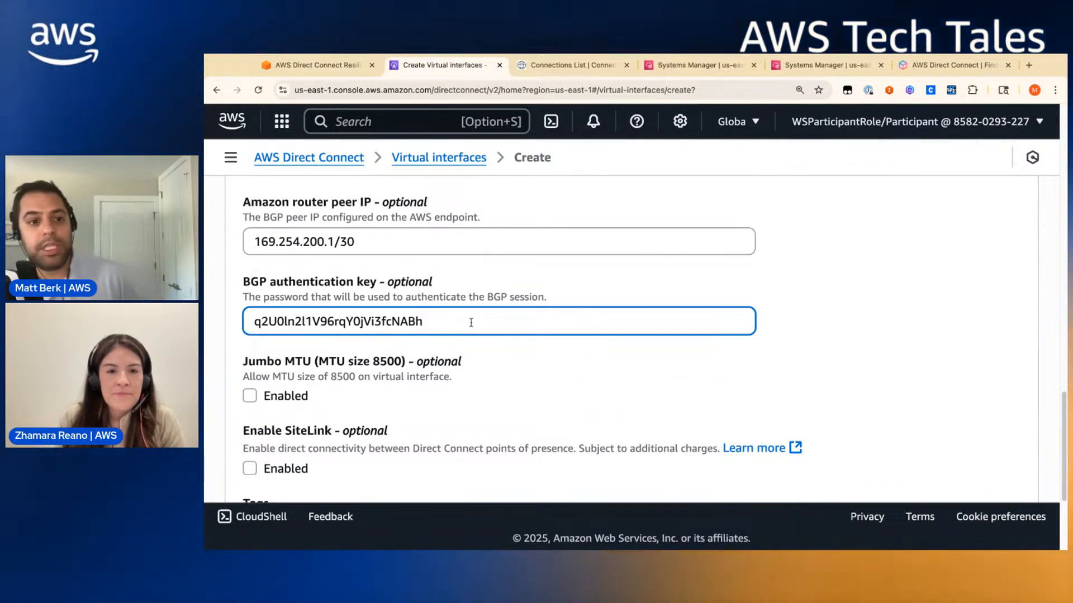
drag(471, 322, 206, 319)
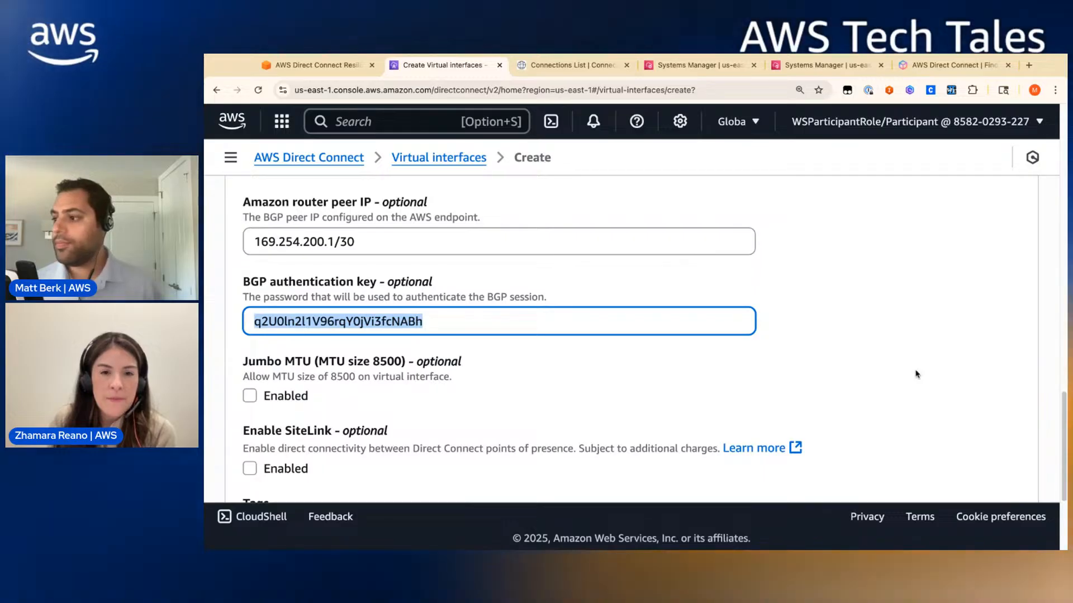
scroll(536, 407, down, 5)
scroll(242, 287, up, 2)
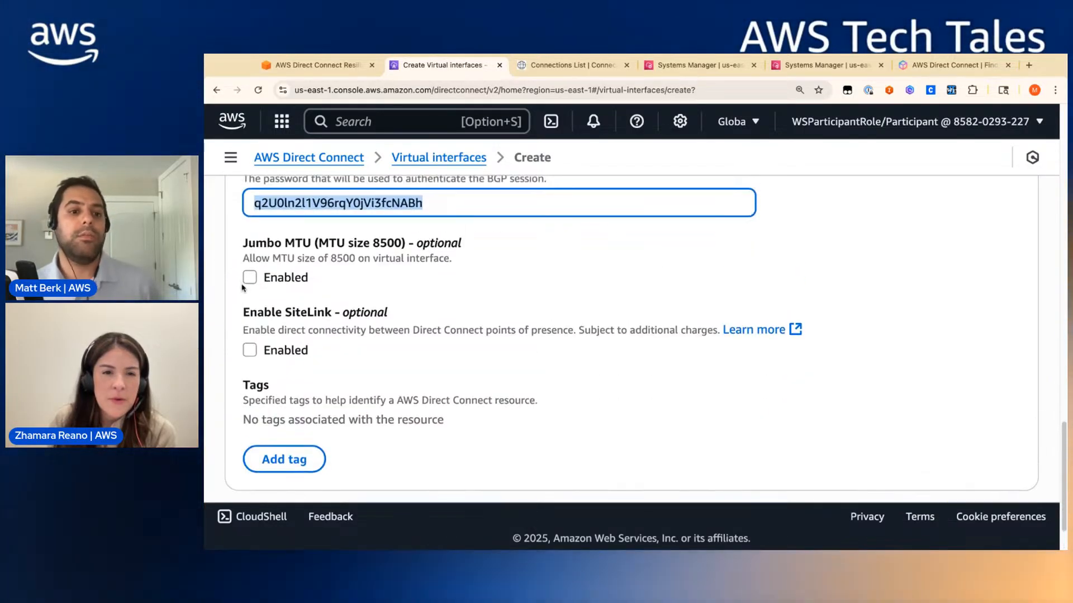
scroll(515, 342, up, 10)
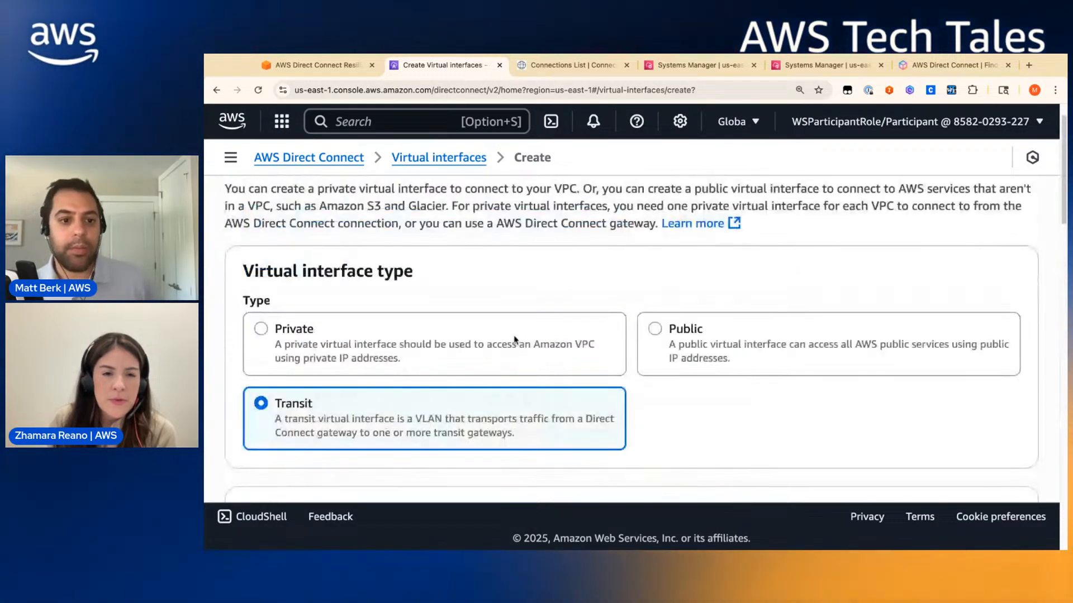
scroll(373, 350, down, 10)
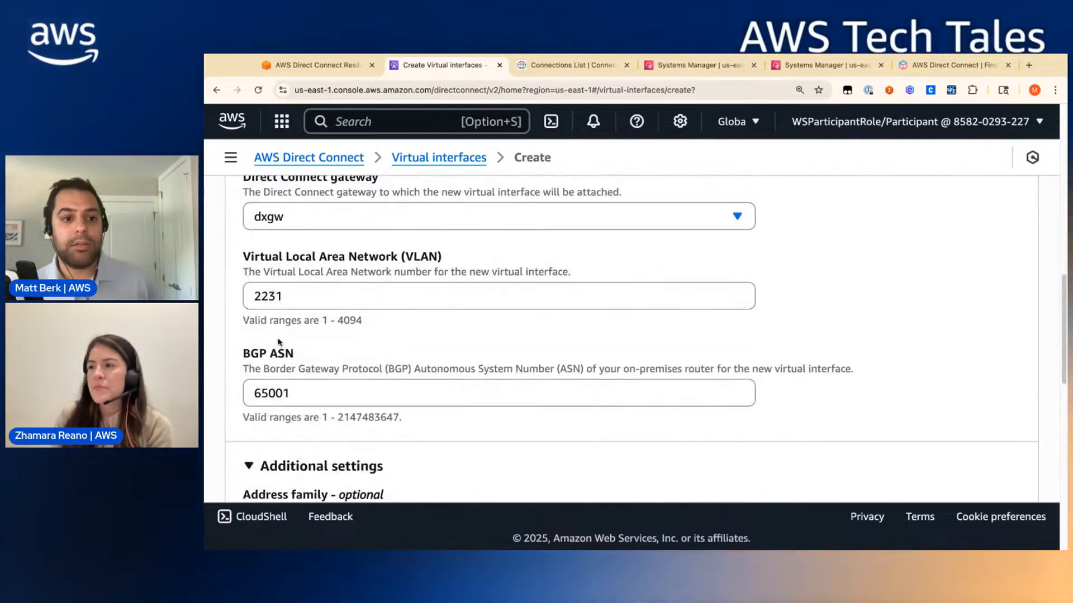
scroll(323, 344, down, 7)
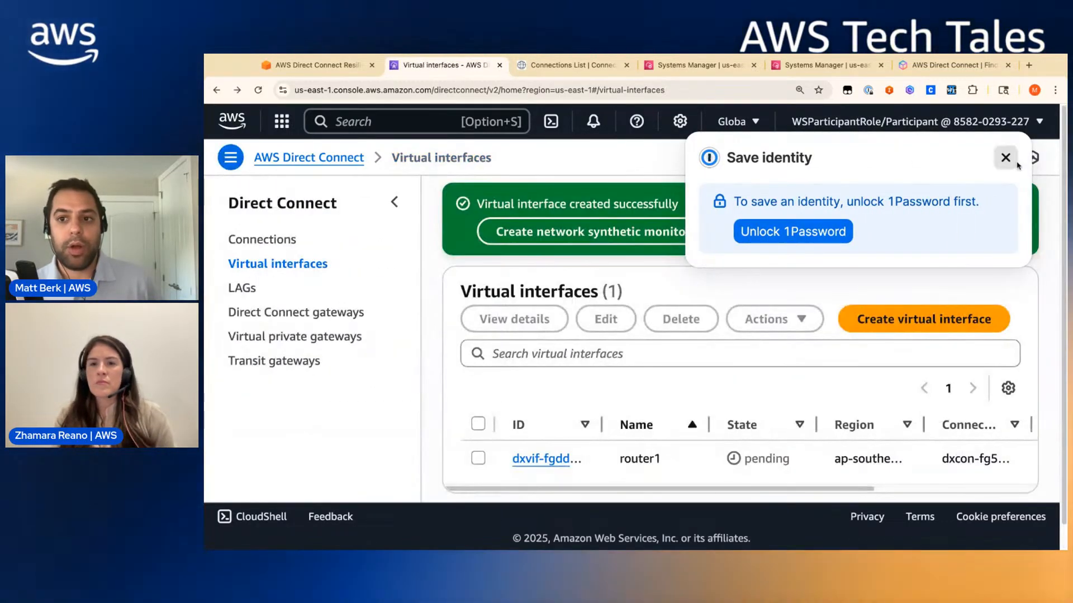
- Submit router1, then begin another virtual interface of type Transit
click(1007, 158)
scroll(862, 213, down, 1)
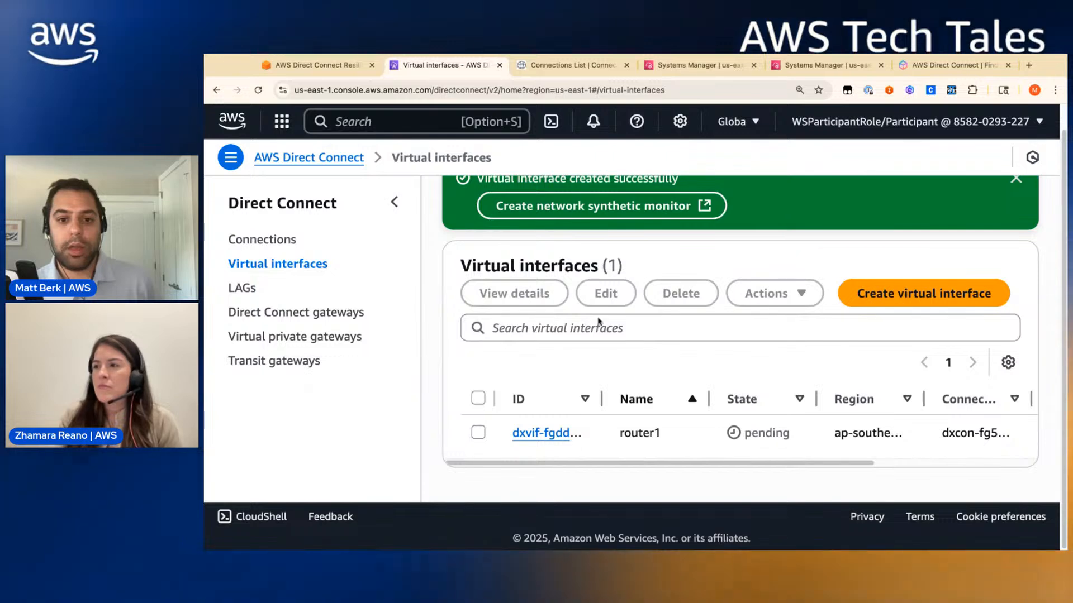
click(959, 304)
click(439, 444)
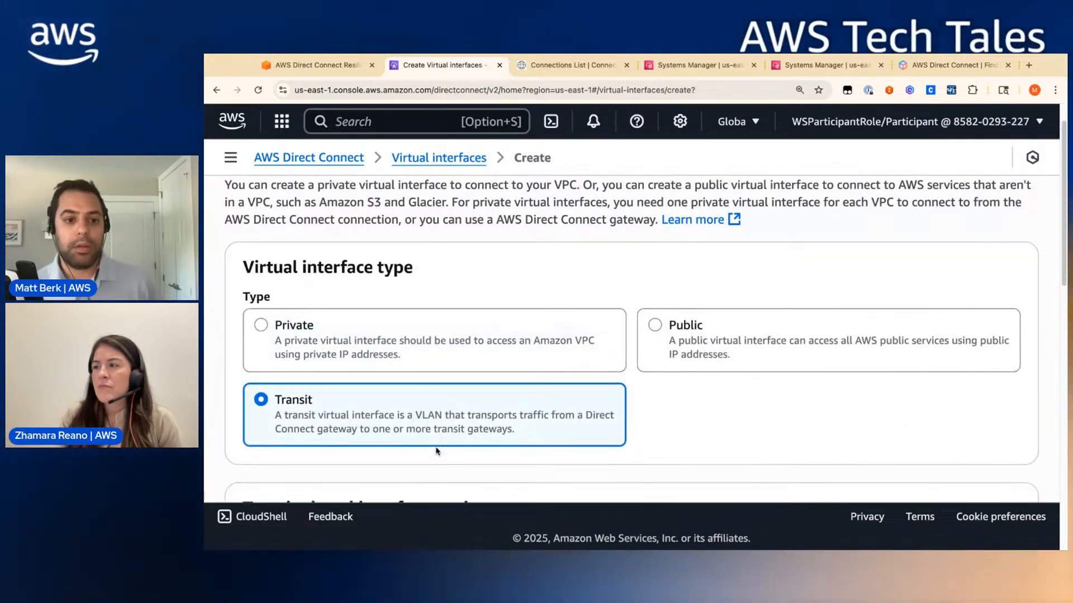
- Open router1's details page showing VLAN 2231 and its pending state
scroll(436, 447, down, 2)
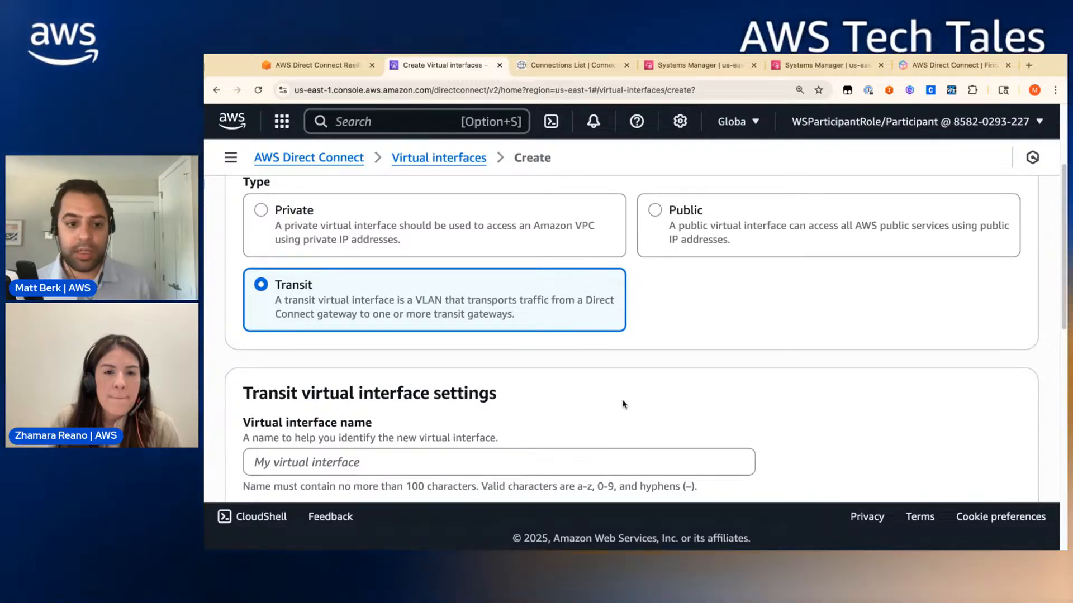
scroll(623, 402, down, 5)
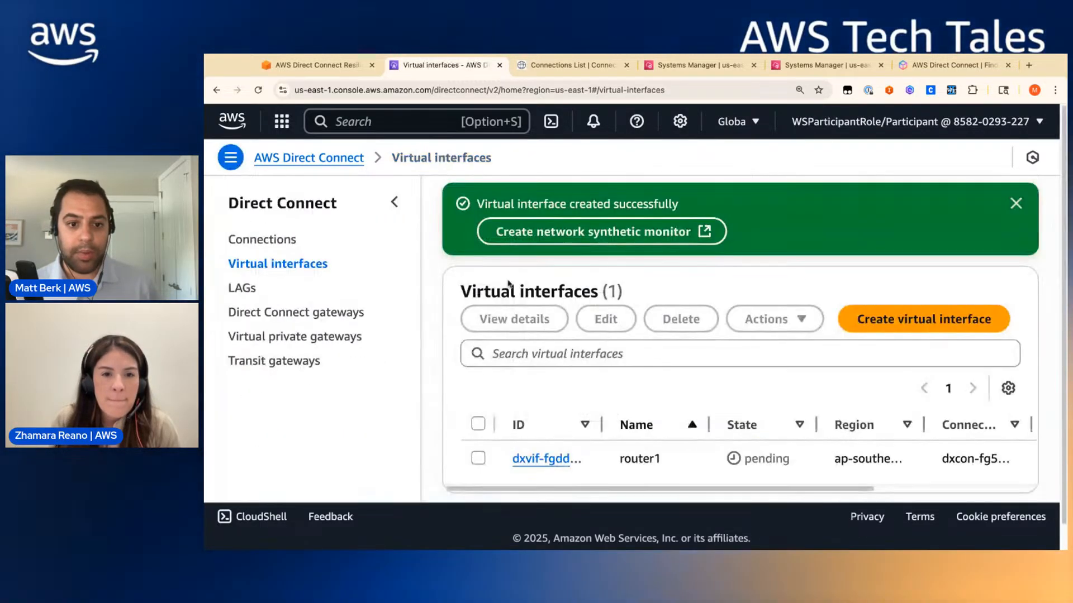
scroll(515, 400, down, 1)
click(544, 433)
scroll(632, 418, down, 1)
scroll(632, 417, up, 2)
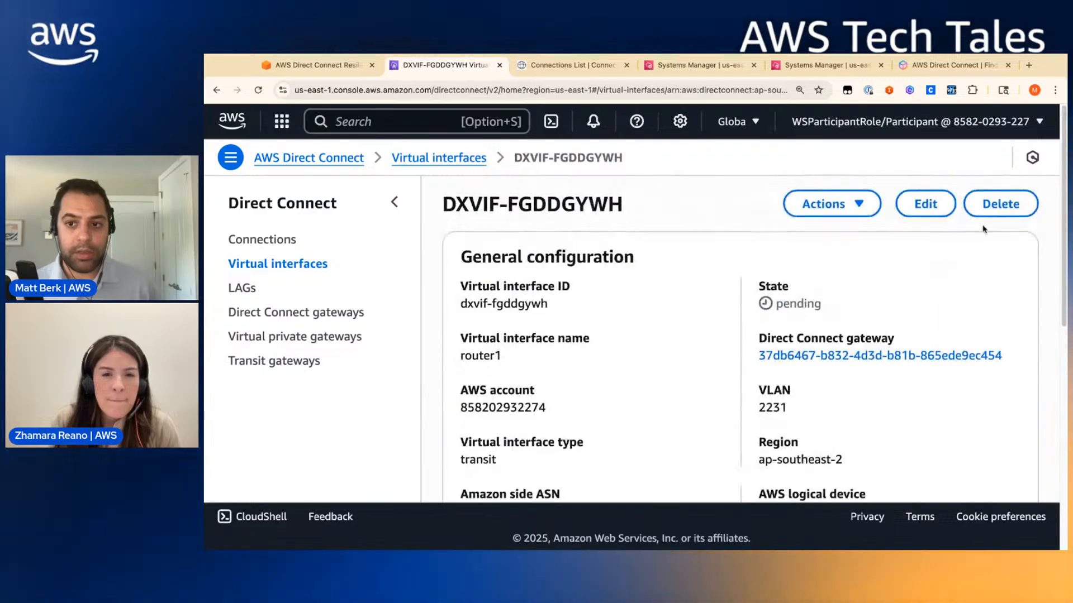
- Open router1's edit form and save it without changes
click(922, 205)
scroll(629, 412, down, 5)
scroll(321, 353, up, 2)
scroll(321, 353, up, 2)
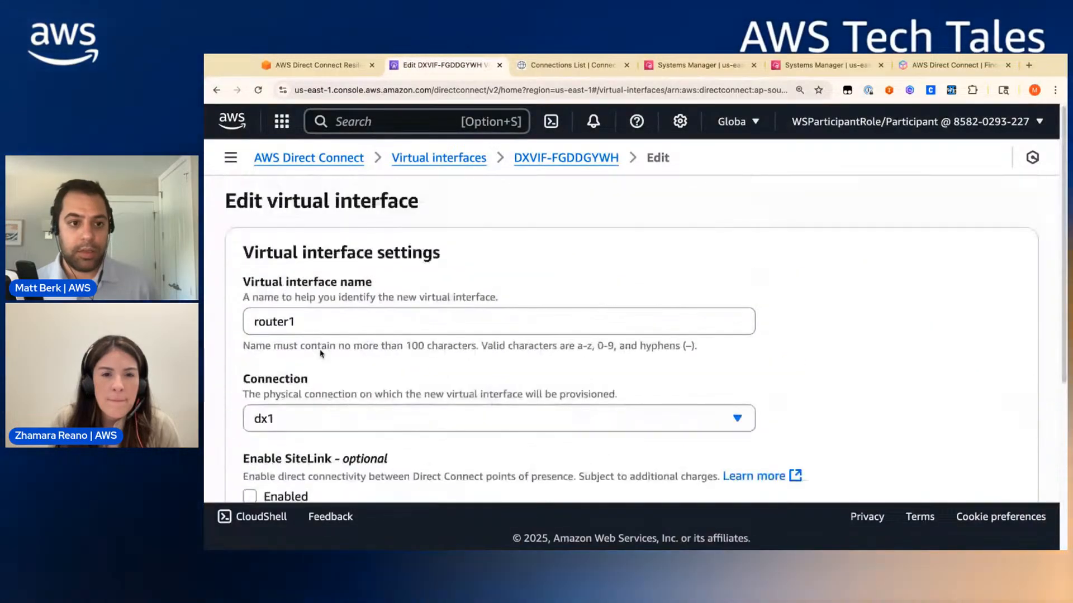
scroll(598, 400, down, 5)
scroll(597, 400, up, 2)
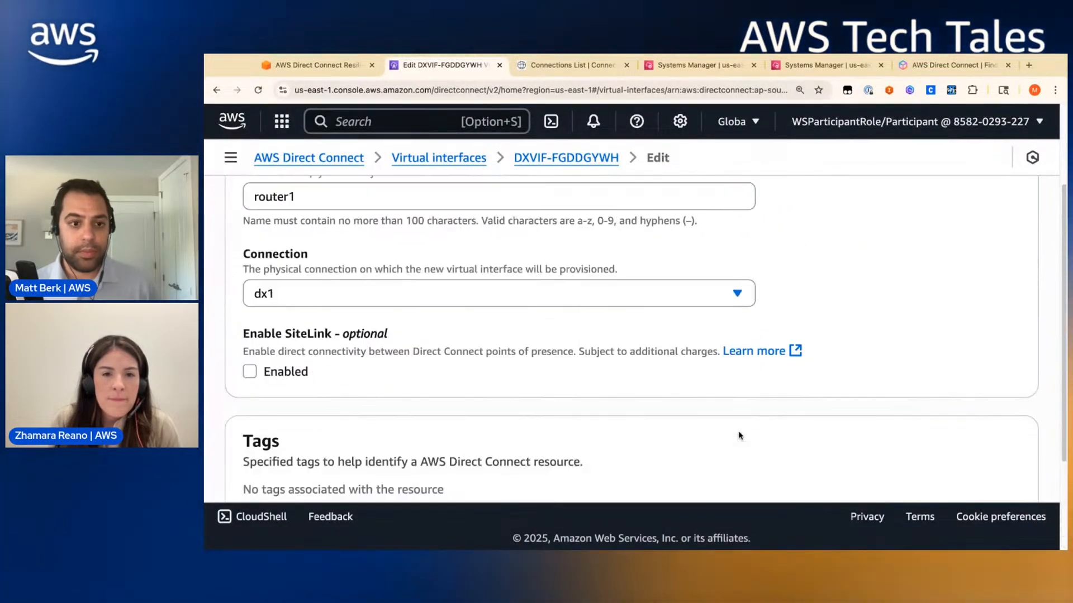
scroll(718, 431, down, 2)
click(969, 460)
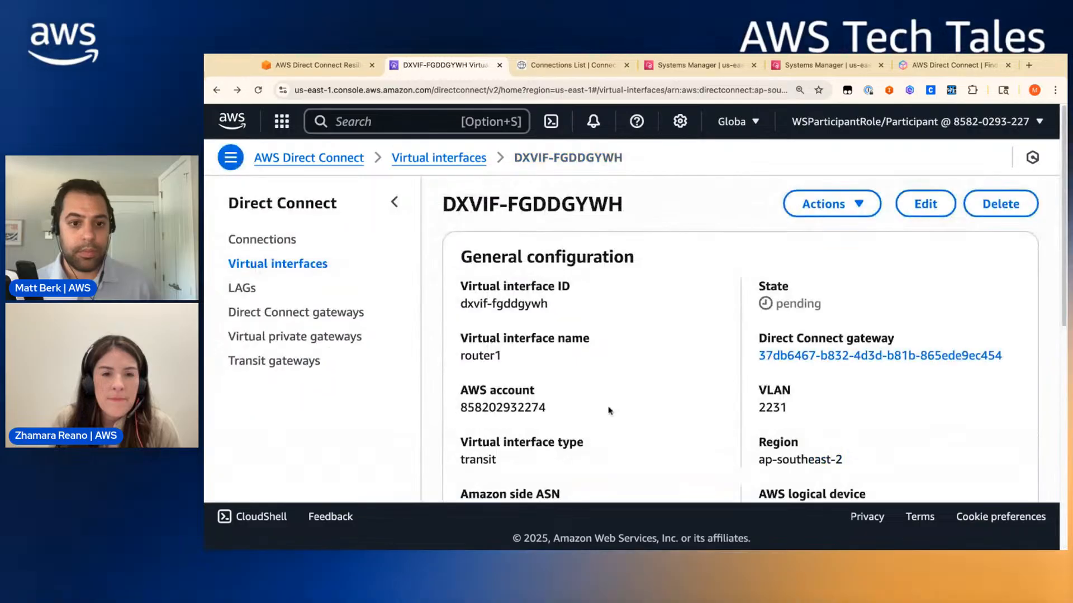
scroll(609, 412, down, 4)
scroll(709, 376, up, 4)
- Reopen router1's edit form and cancel back to its details
click(922, 205)
scroll(452, 385, down, 5)
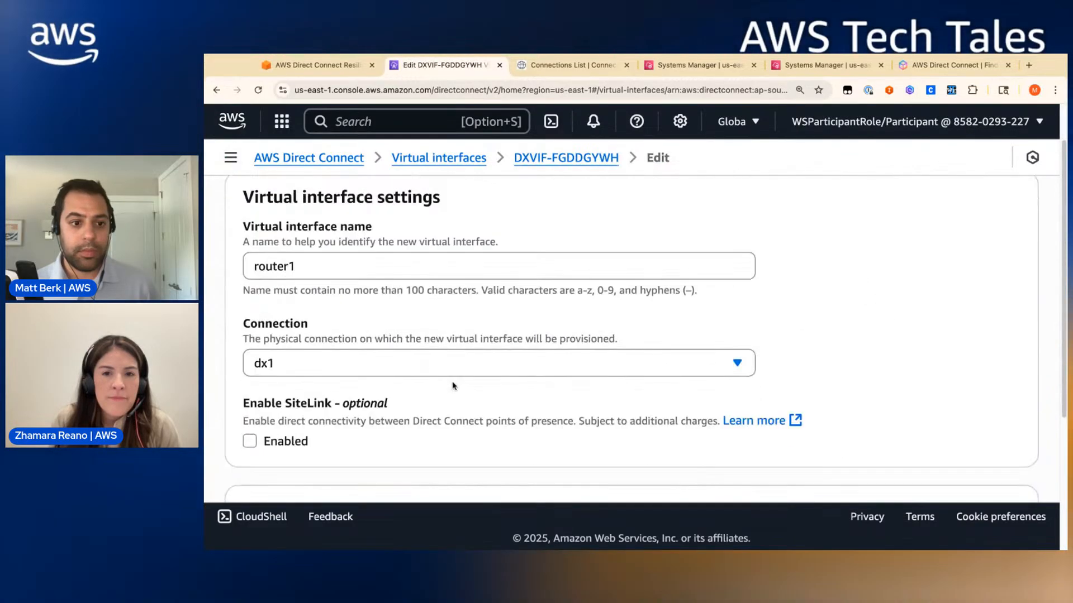
scroll(452, 387, up, 5)
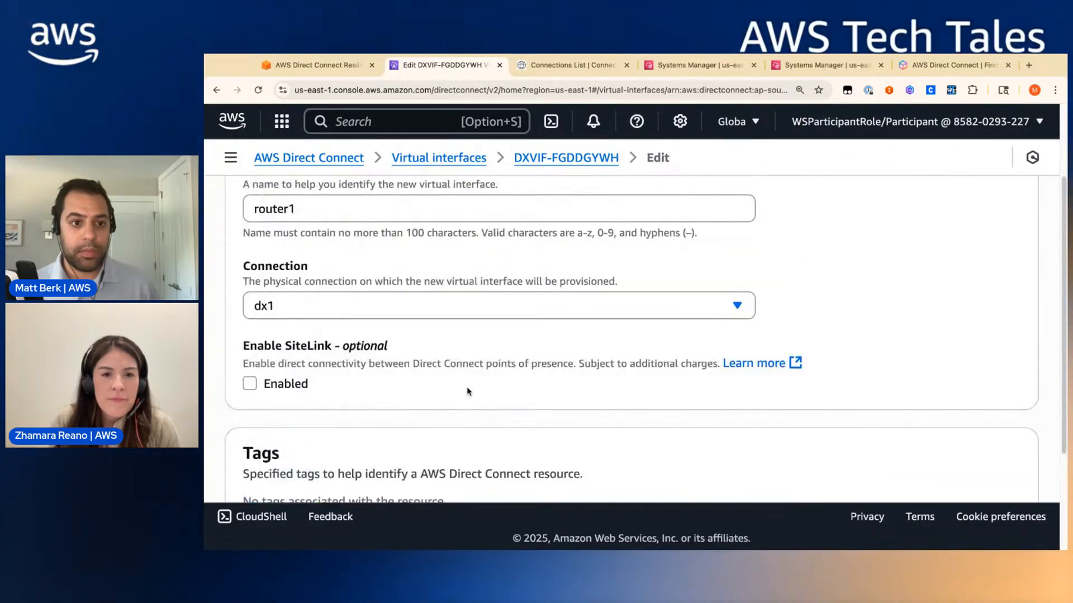
scroll(726, 447, down, 2)
scroll(831, 471, down, 4)
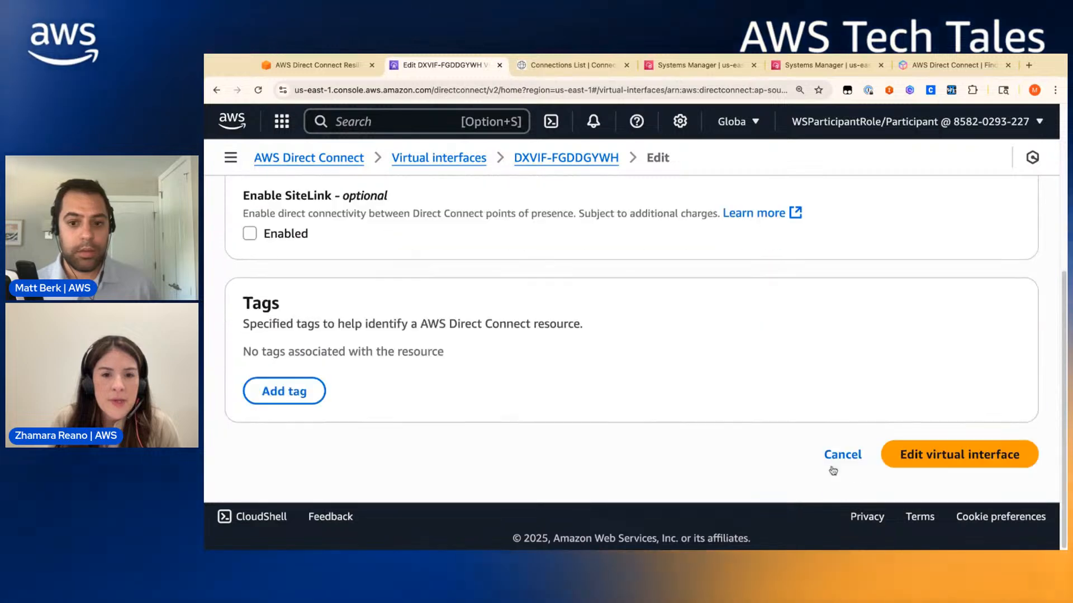
click(840, 454)
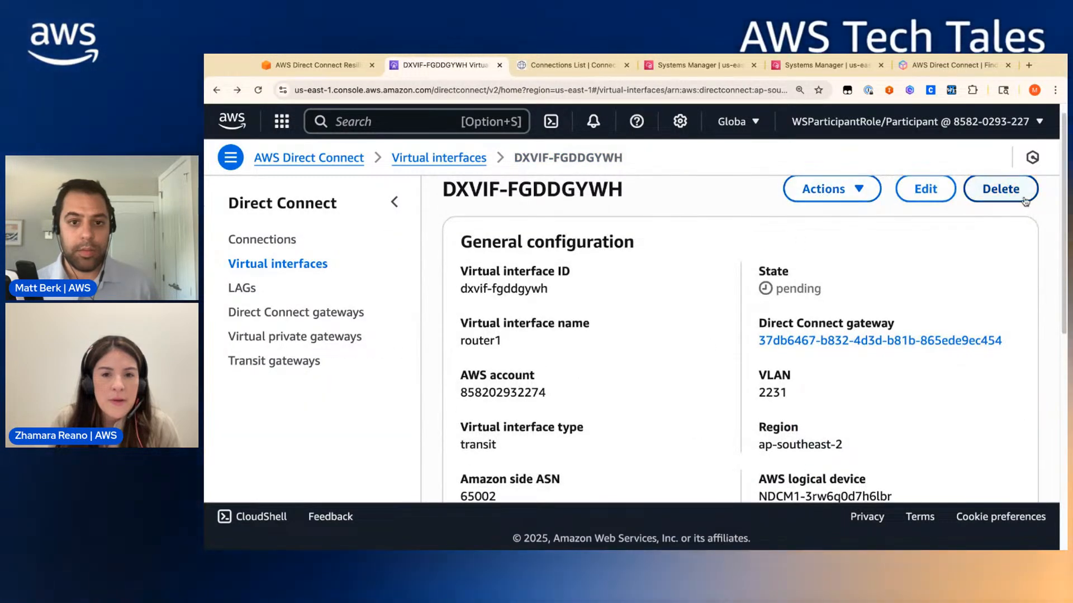
- Delete the router1 virtual interface and confirm the deletion
click(1024, 190)
click(840, 378)
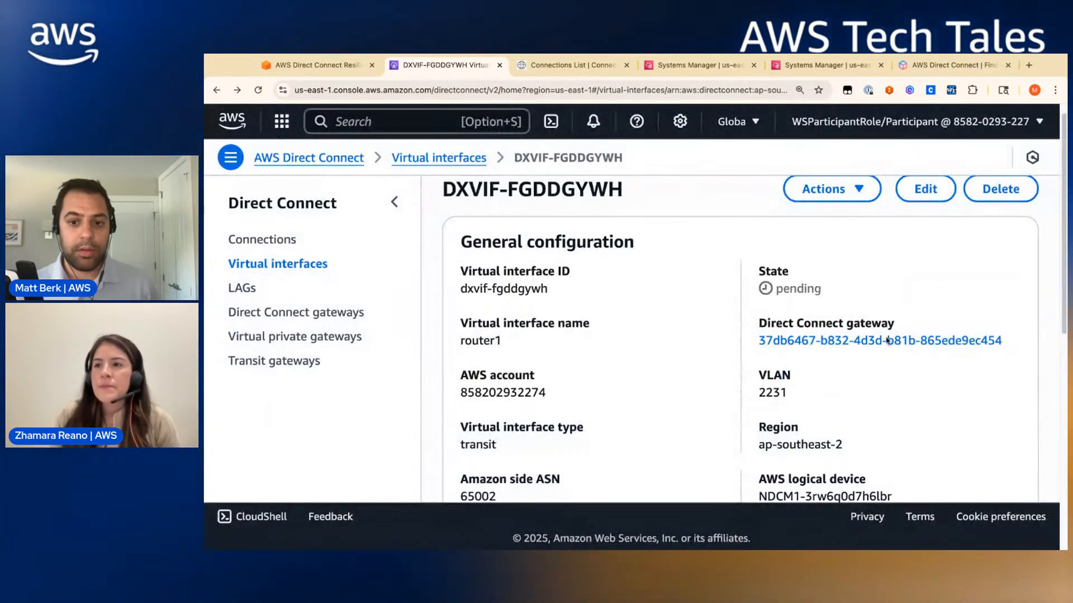
click(280, 265)
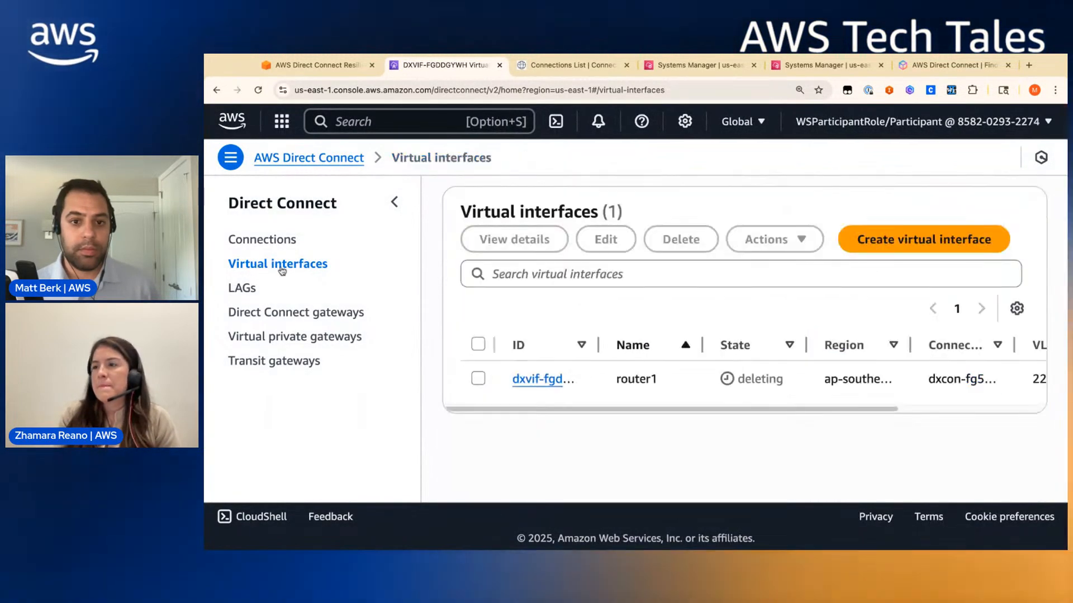
- Start another virtual interface and enter its name, correcting typos
click(926, 240)
scroll(330, 432, down, 5)
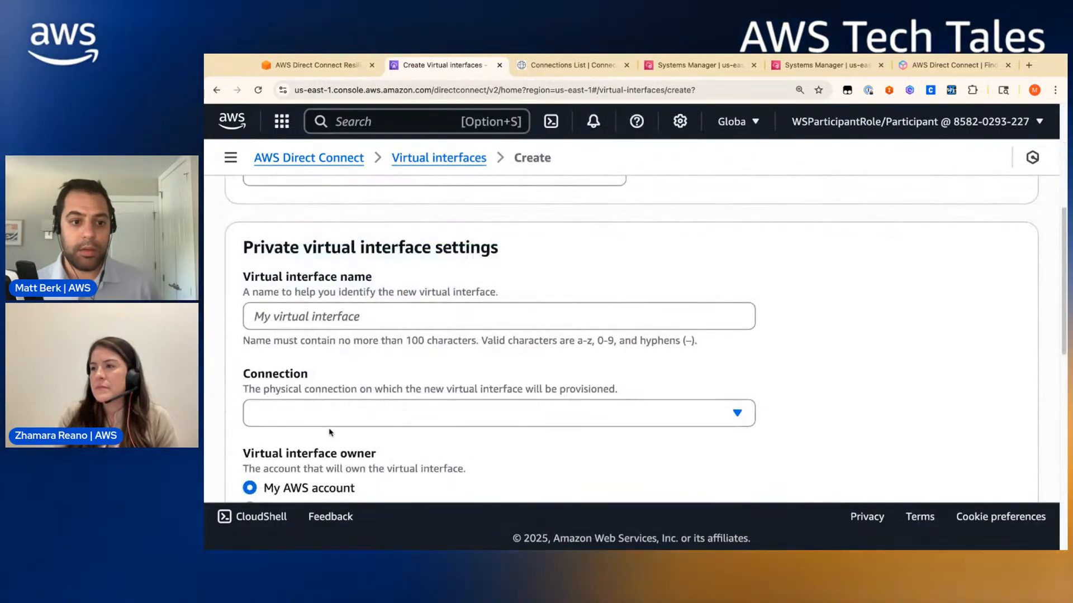
text(royut)
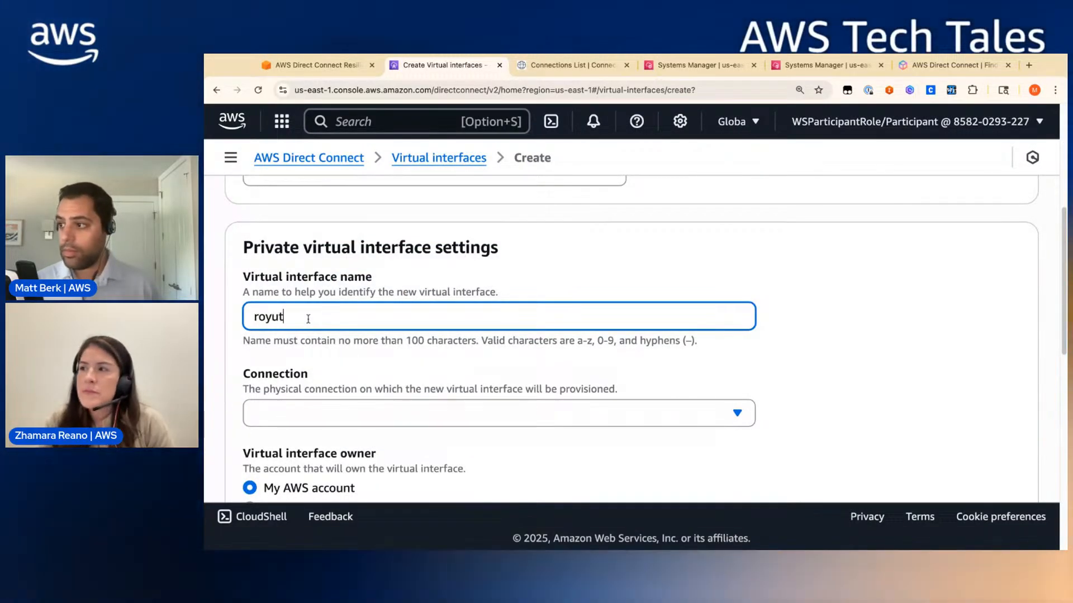
key(BackSpace)
key(BackSpace)
key(BackSpace)
key(BackSpace)
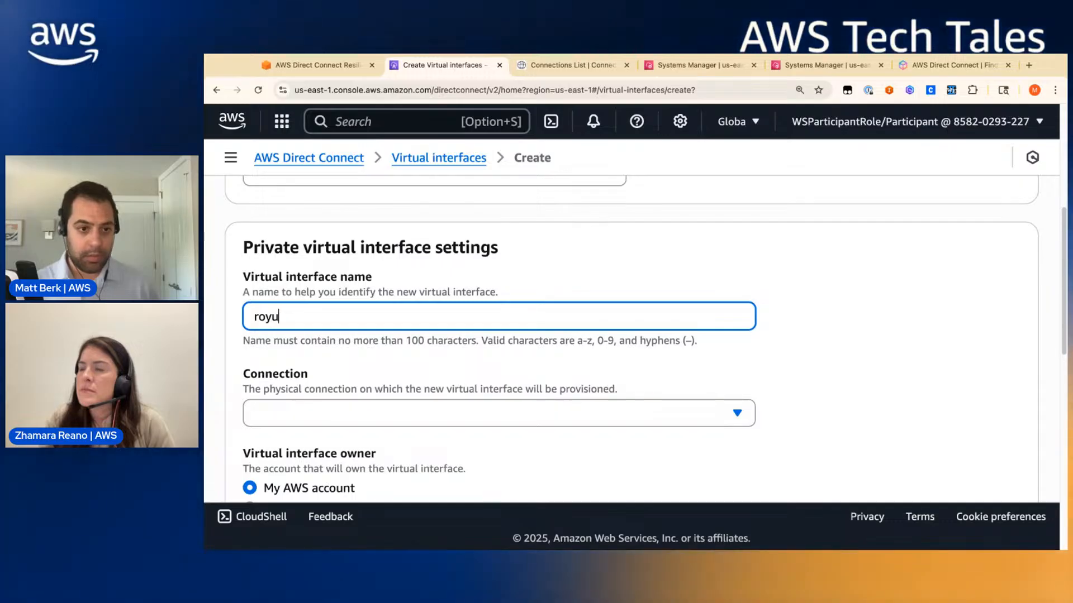
text(\)
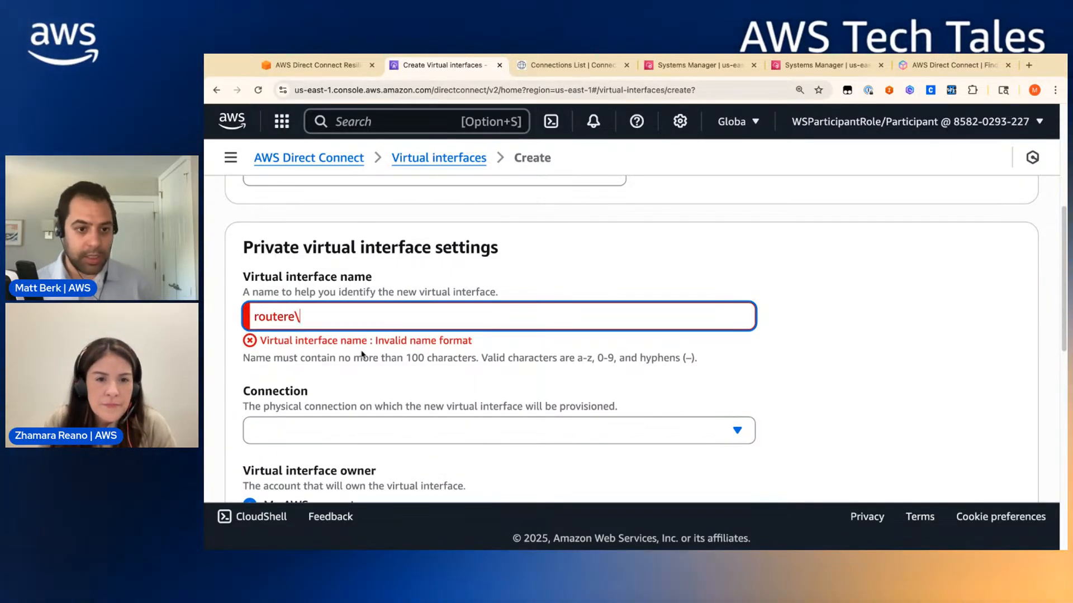
key(BackSpace)
- Select connection dx1 and Direct Connect gateway dxgw
click(395, 416)
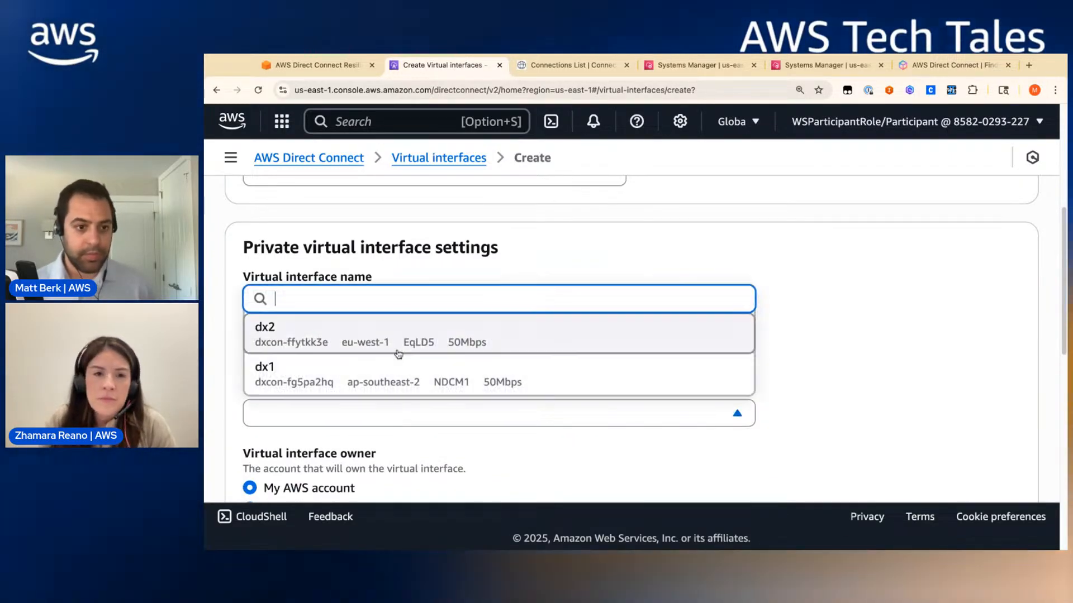
click(402, 370)
scroll(420, 399, down, 5)
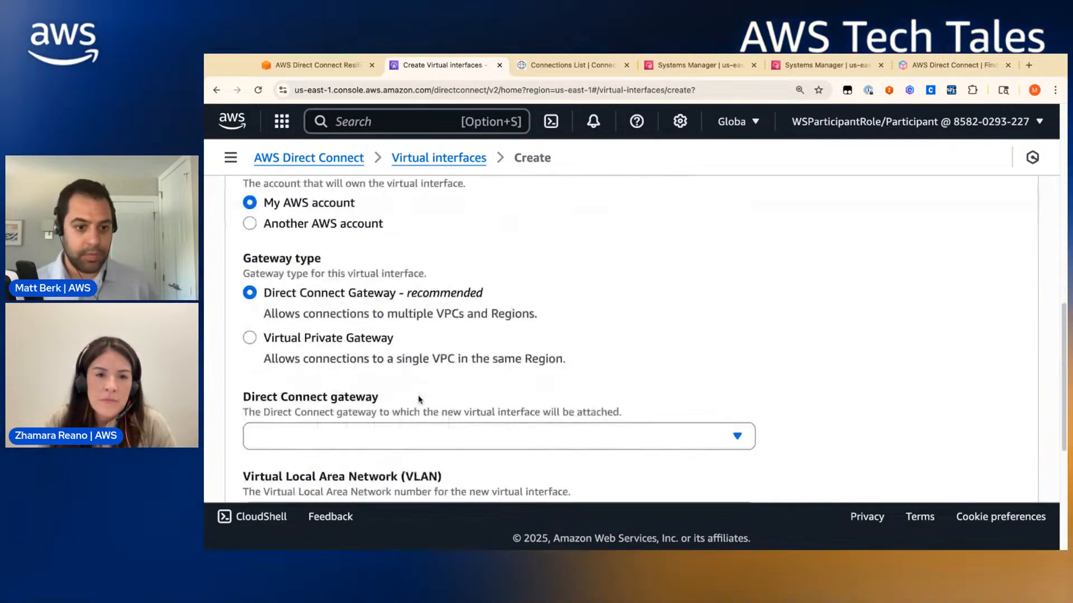
click(737, 436)
click(360, 399)
scroll(360, 406, down, 4)
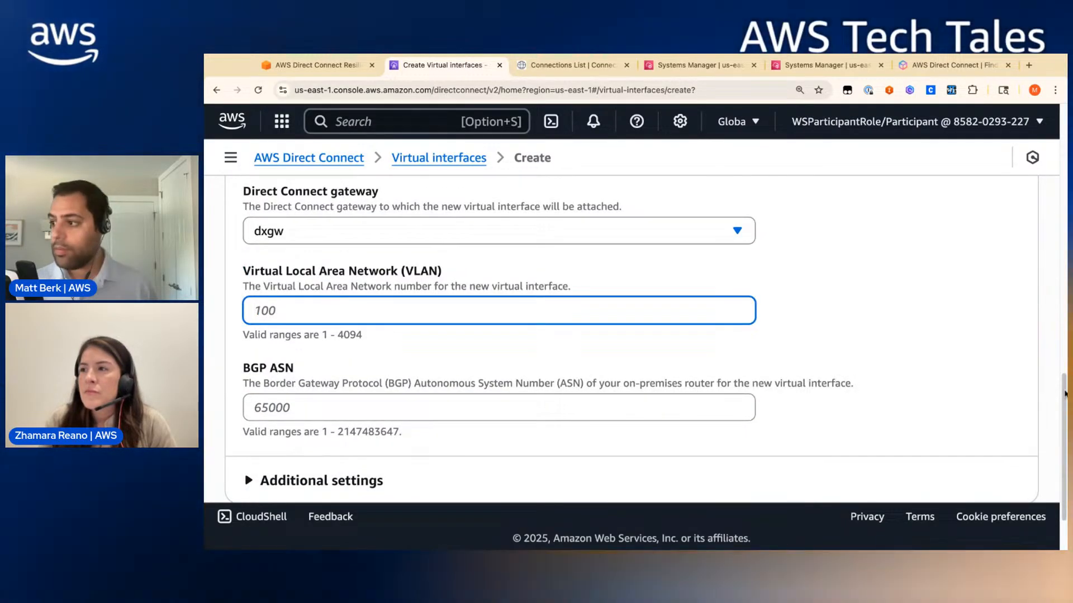
- Copy dx1's VLAN 2231 from the Connection Portal into the form and enter the BGP ASN
click(597, 67)
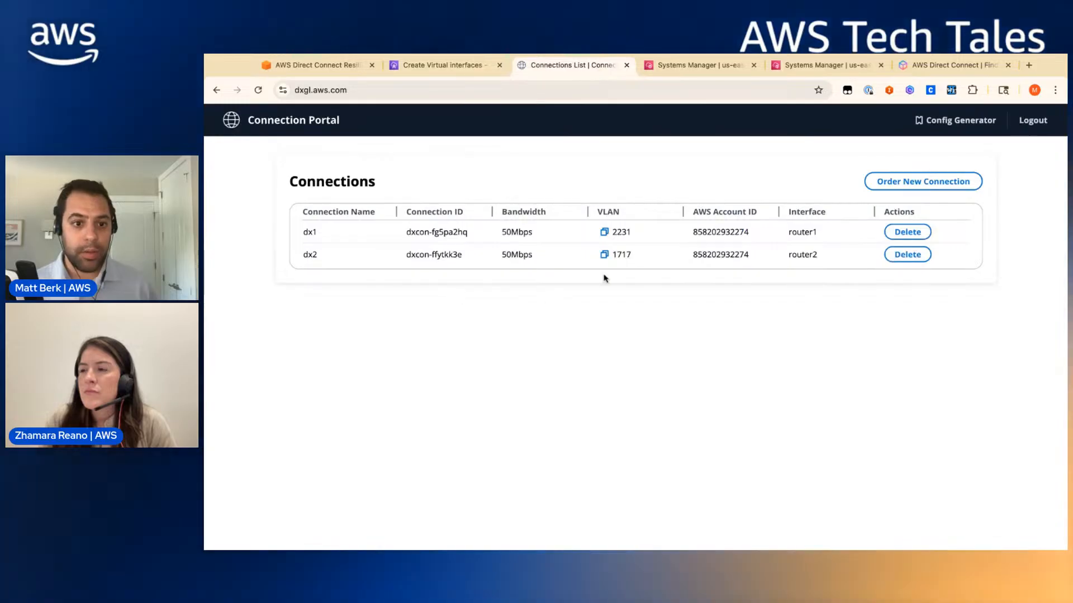
click(603, 234)
click(392, 67)
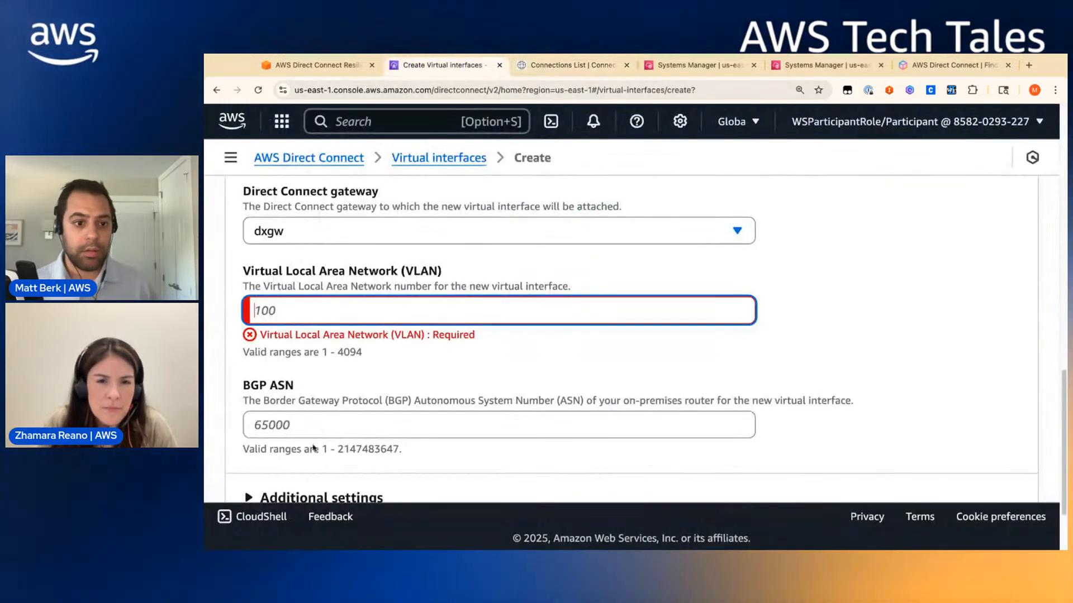
key(super+v)
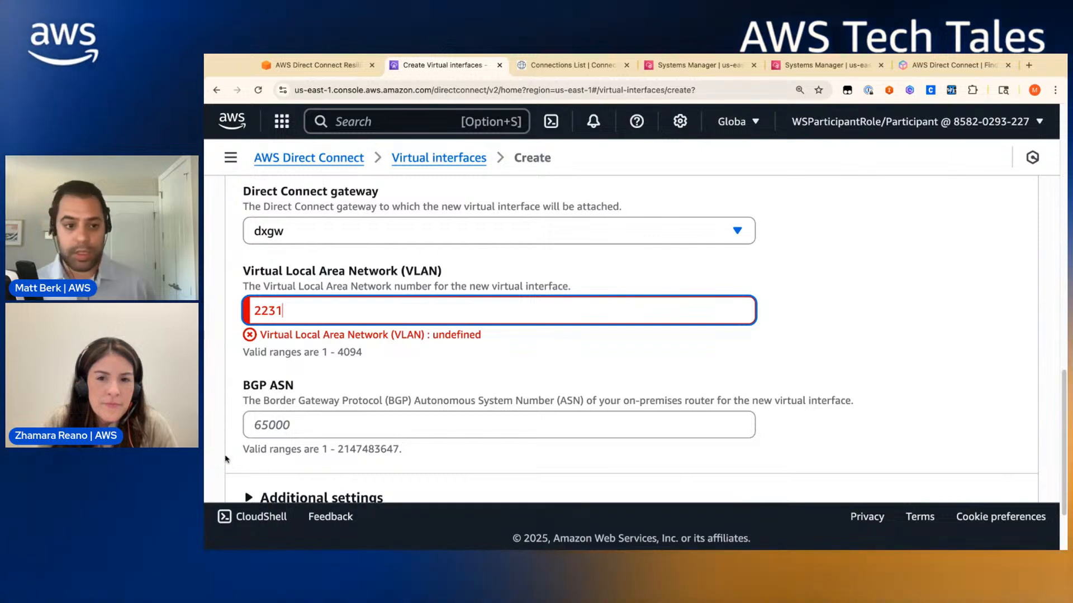
click(331, 431)
text(65001)
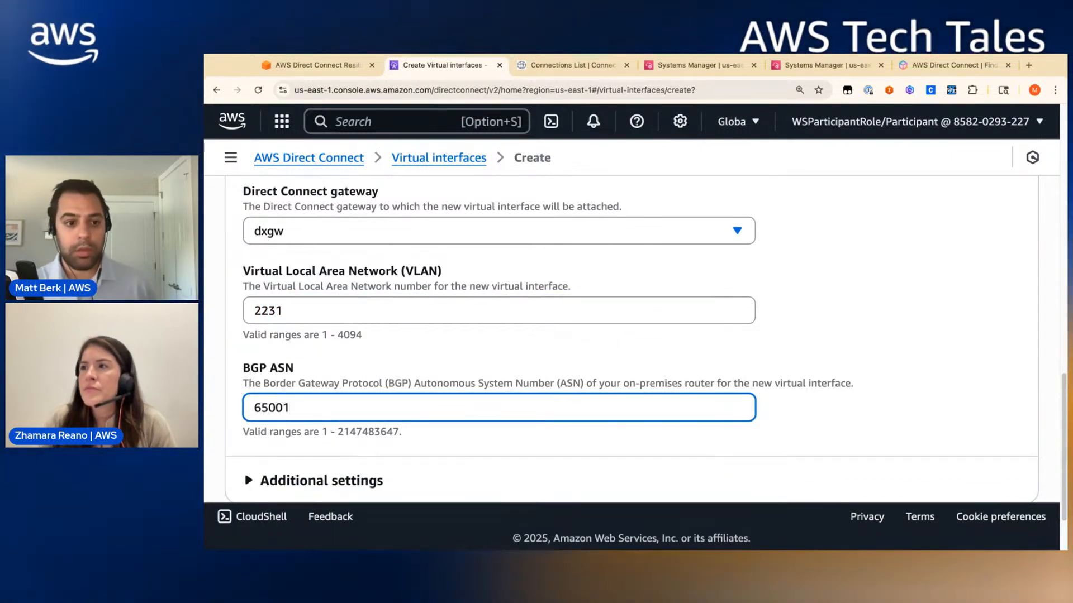
- Expand the additional peering settings
scroll(374, 479, down, 3)
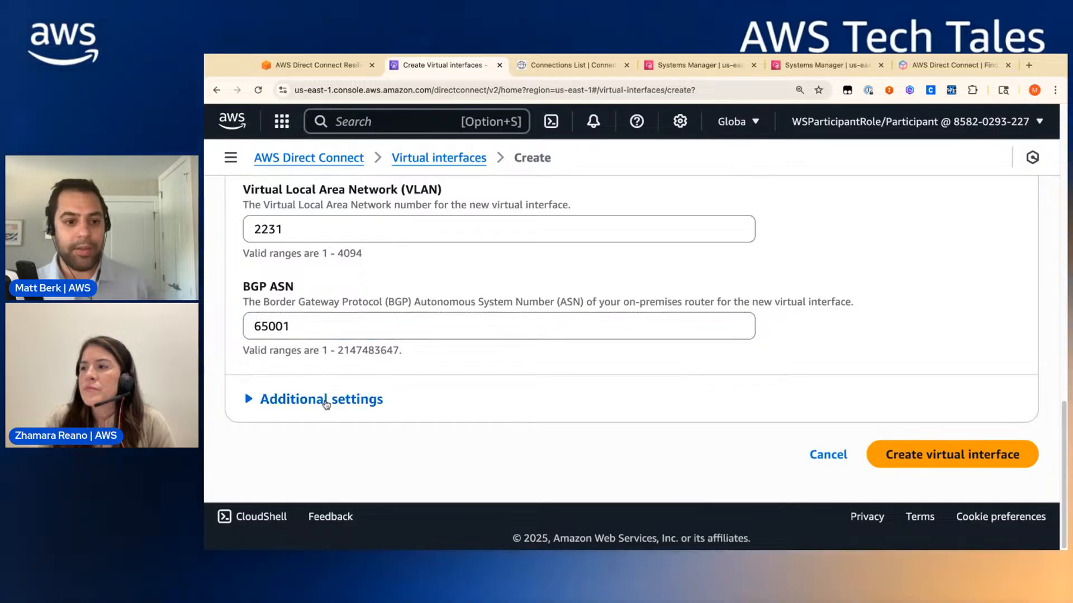
click(325, 399)
scroll(436, 410, down, 10)
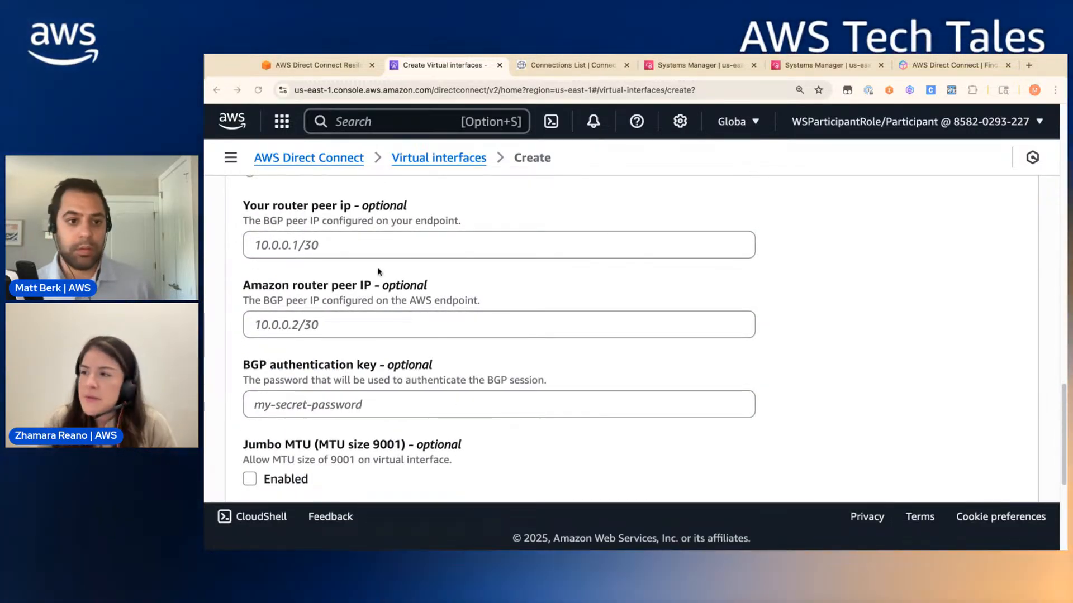
scroll(377, 246, up, 8)
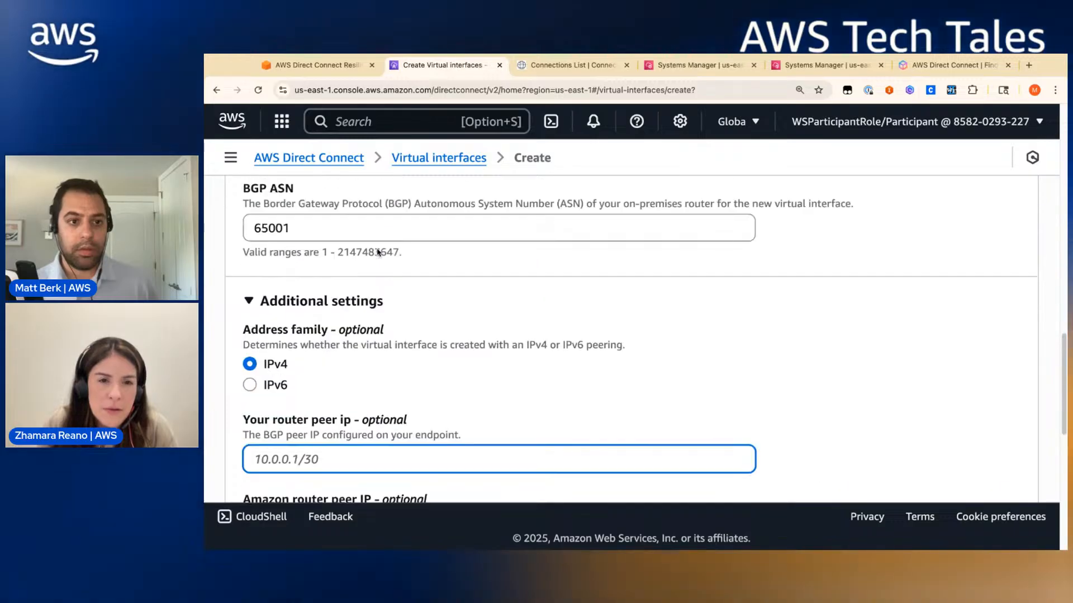
scroll(426, 349, down, 3)
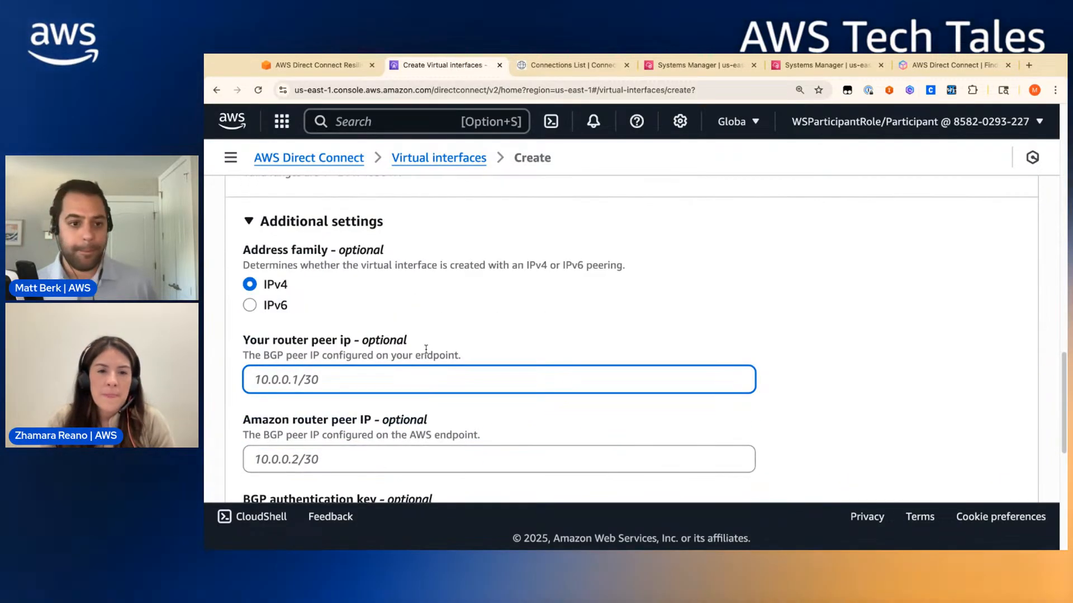
- Paste 169.254.100.2/30 as your router peer IP and 169.254.100.1/30 as Amazon's
key(super+v)
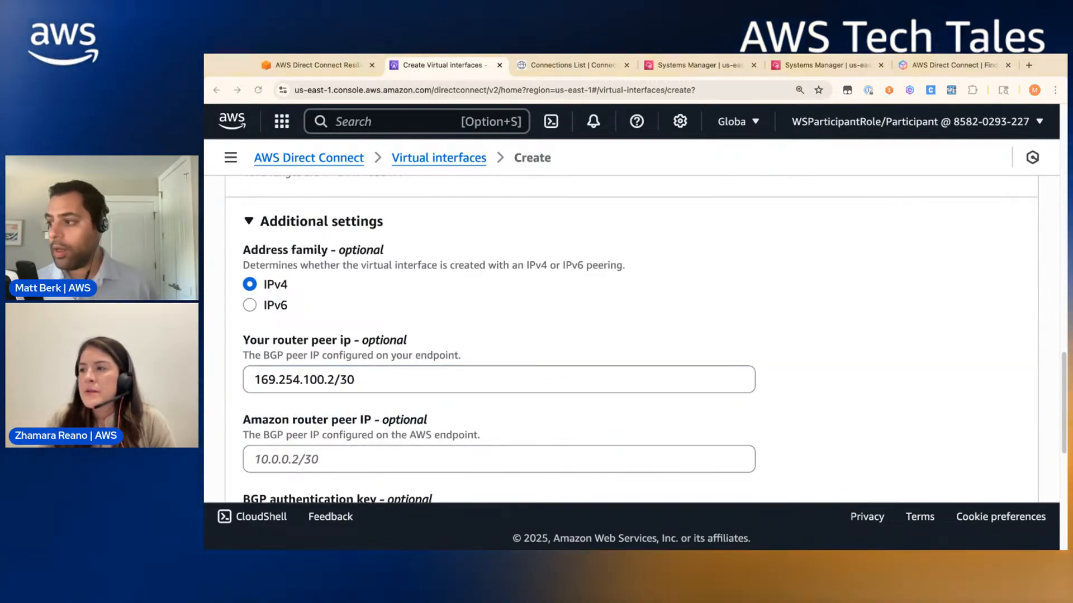
scroll(443, 391, down, 4)
click(352, 364)
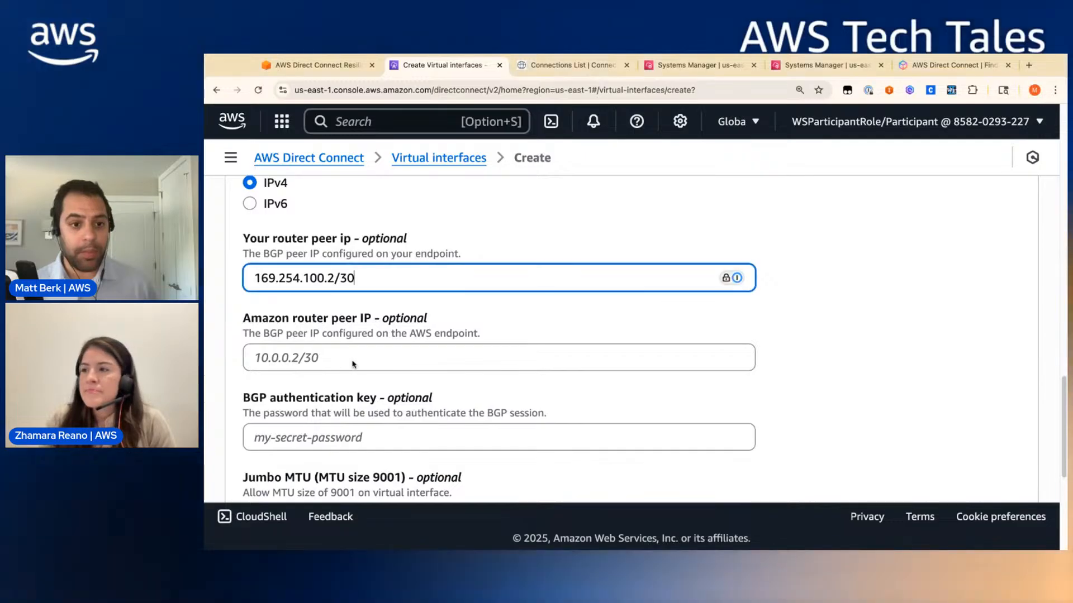
key(super+v)
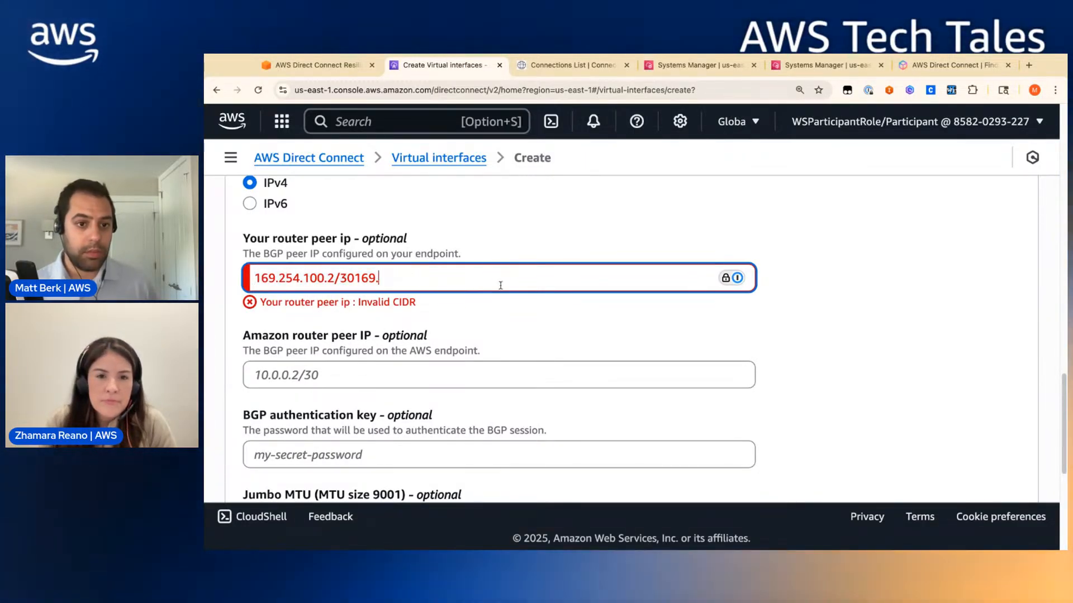
key(BackSpace)
click(493, 356)
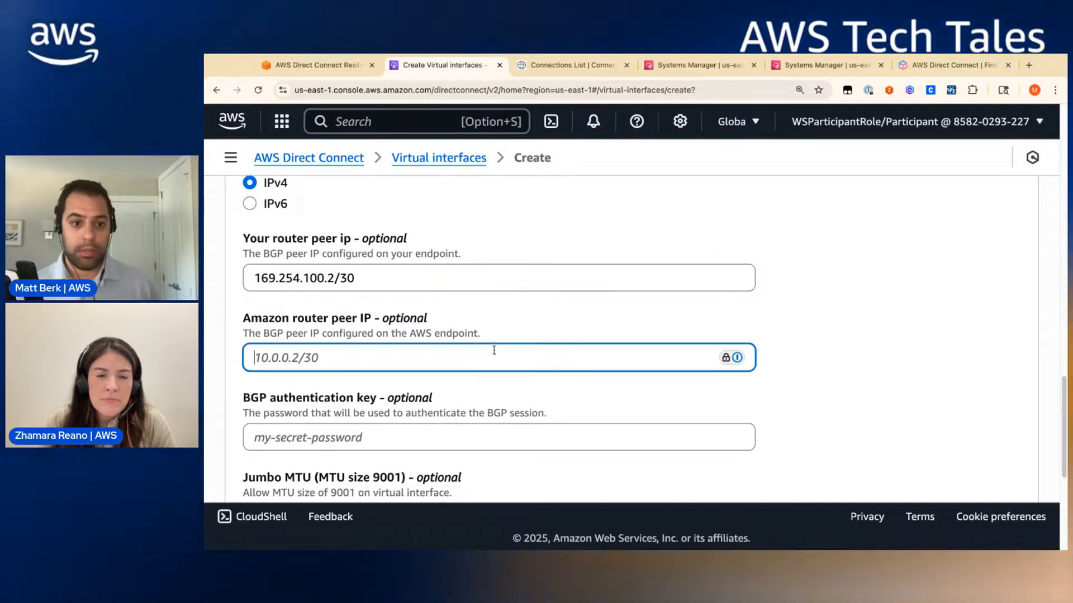
key(super+v)
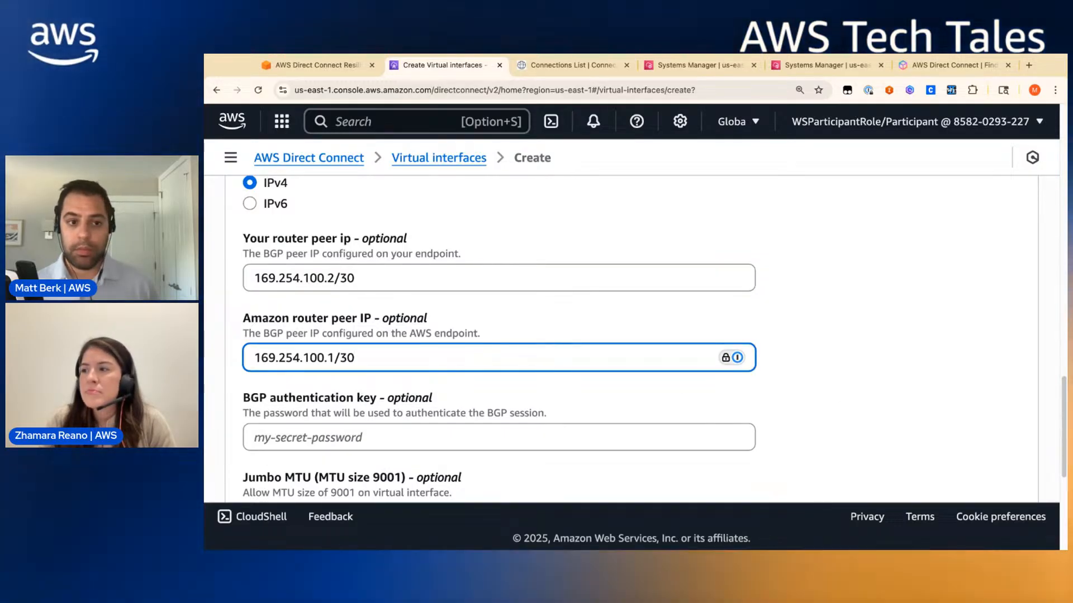
click(370, 440)
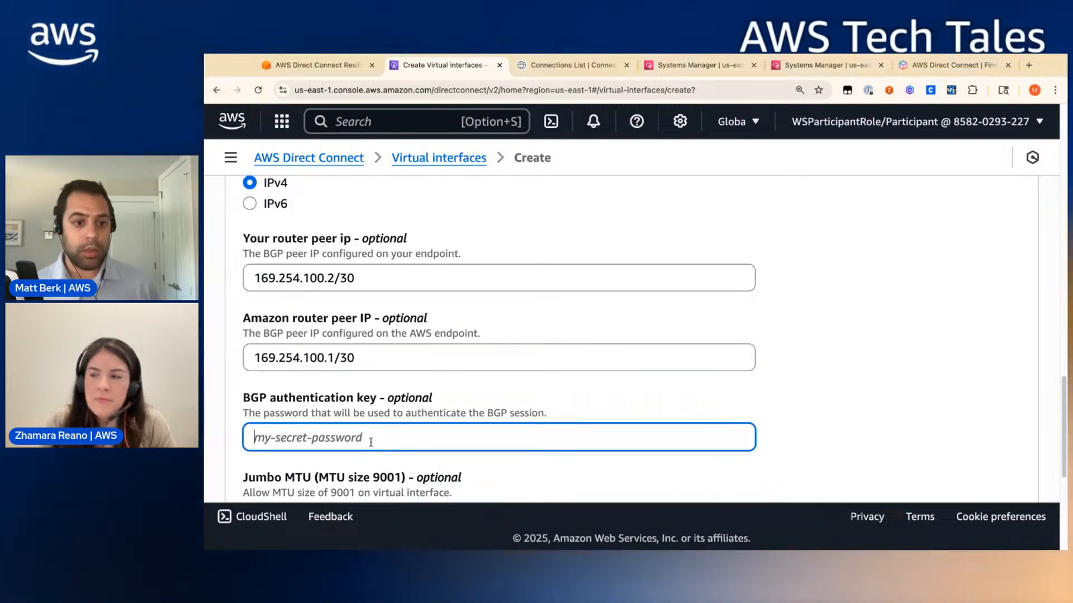
click(386, 359)
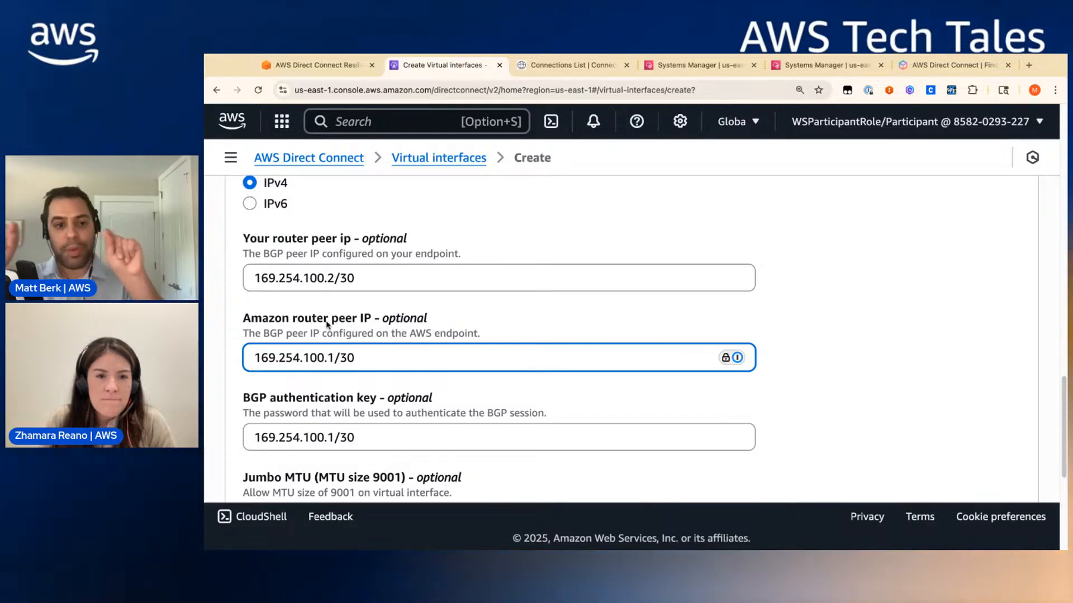
scroll(397, 357, down, 4)
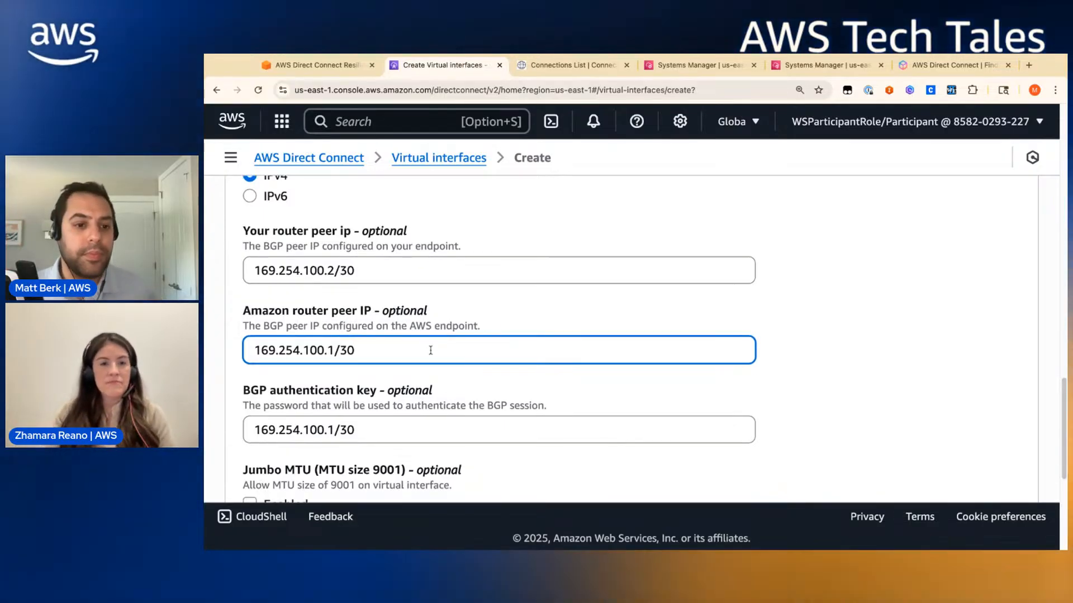
scroll(425, 373, down, 1)
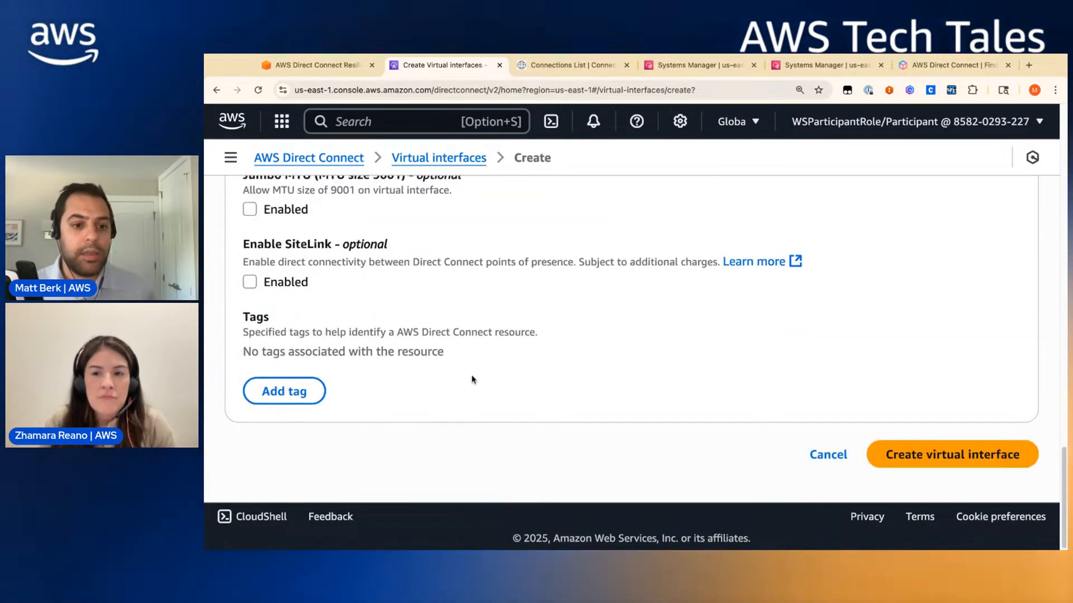
- Try twice to create the interface, hitting the one-interface limit error
click(961, 455)
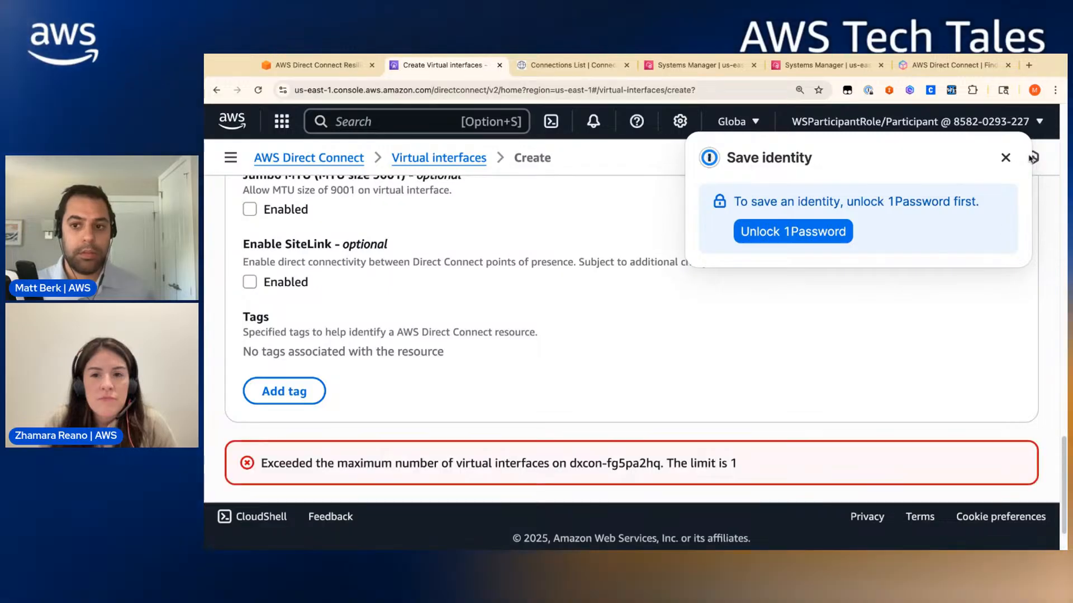
click(1006, 158)
scroll(851, 377, down, 1)
scroll(850, 378, down, 1)
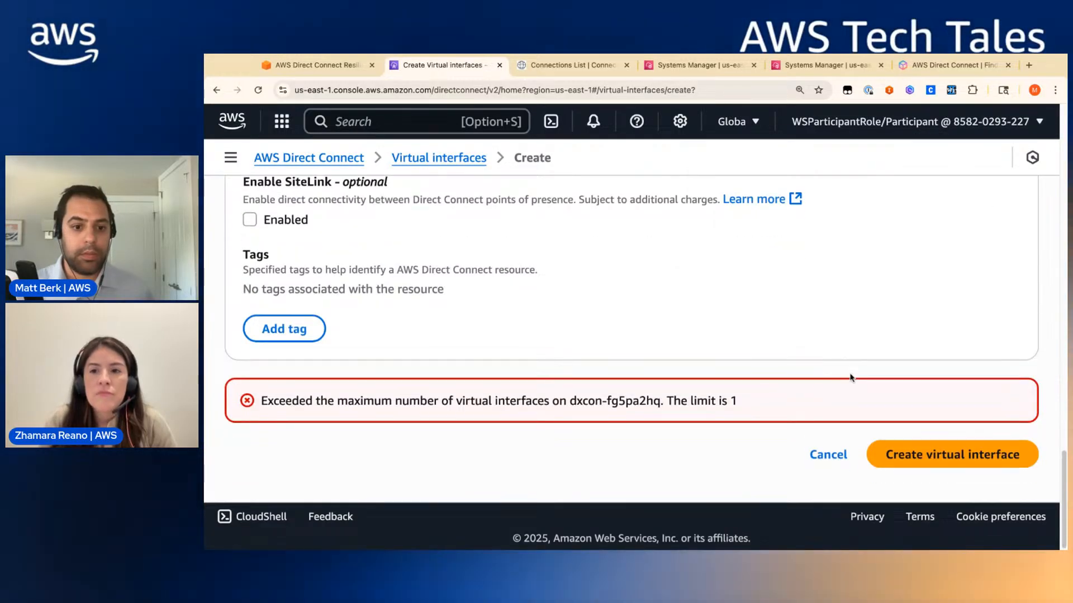
scroll(850, 378, up, 10)
scroll(850, 378, down, 10)
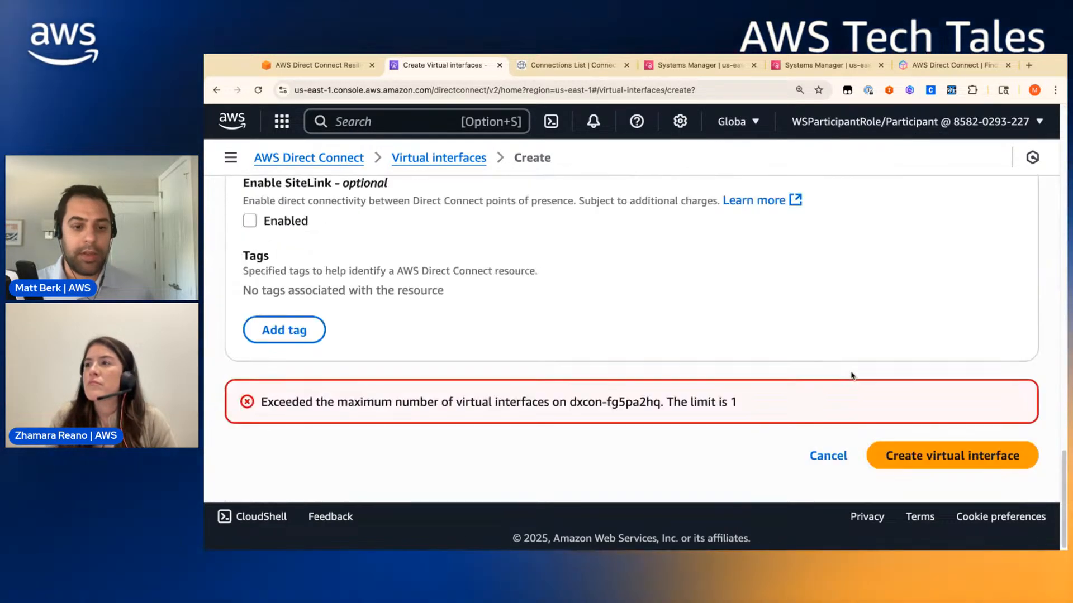
scroll(851, 373, up, 1)
scroll(851, 373, down, 1)
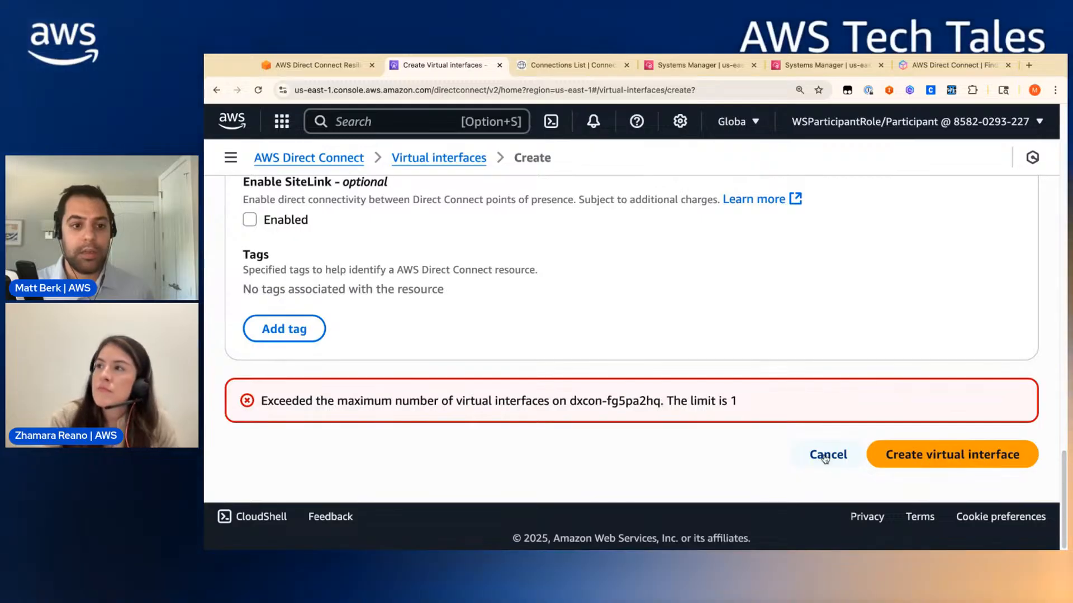
scroll(834, 456, up, 3)
scroll(942, 478, down, 3)
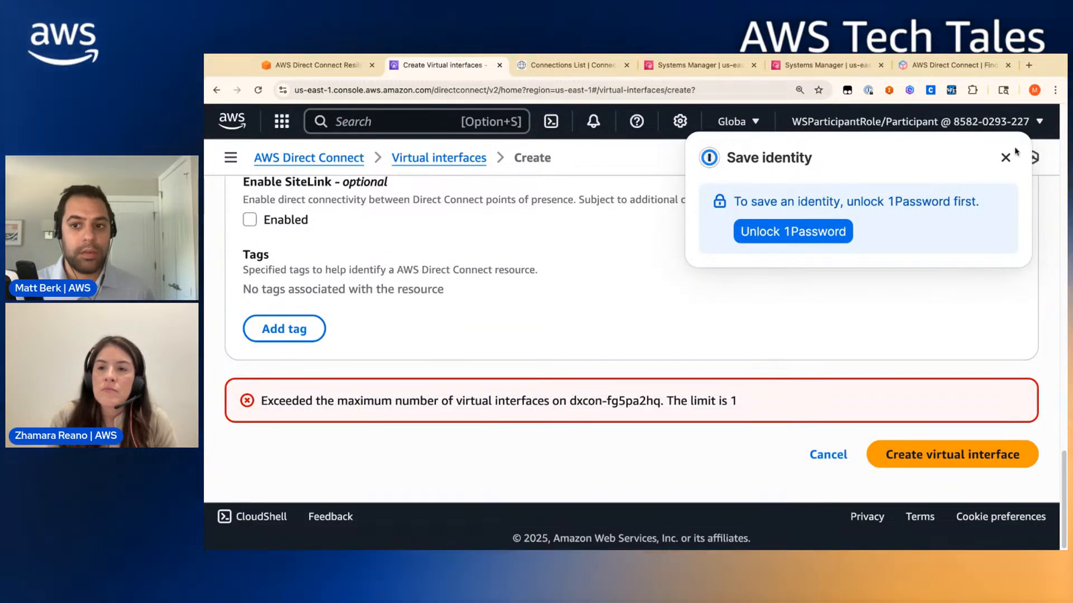
click(1011, 156)
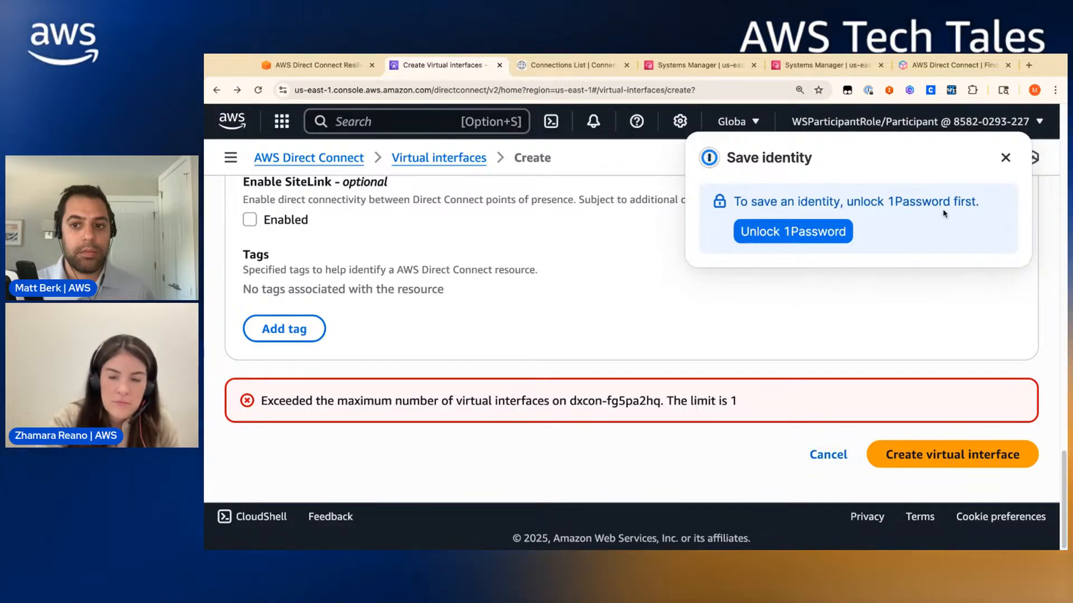
click(1006, 158)
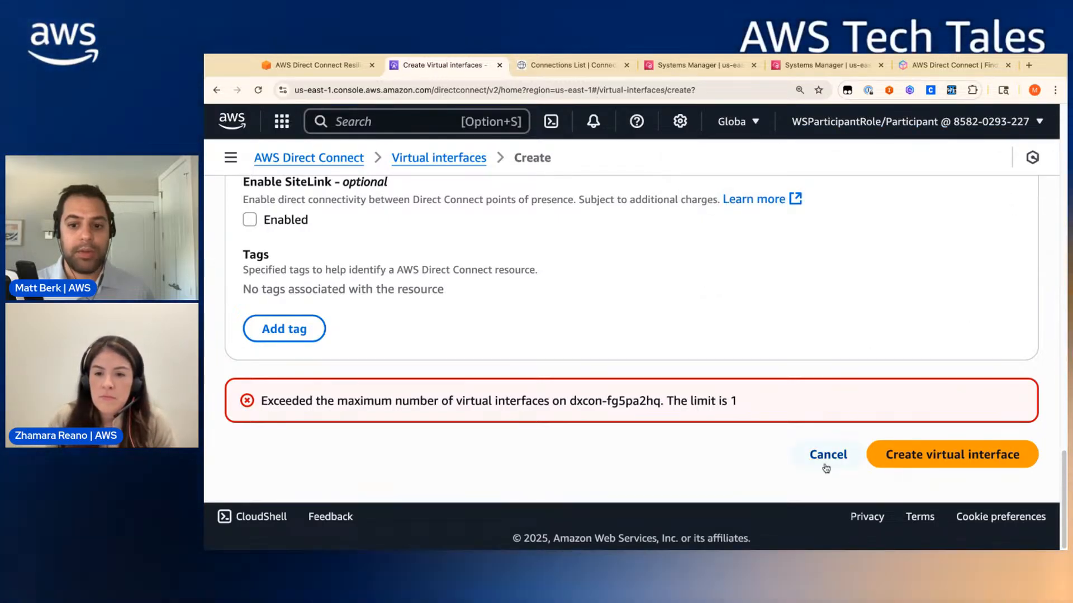
- Return to the Virtual interfaces list, reload it, and open a fresh creation form
click(215, 90)
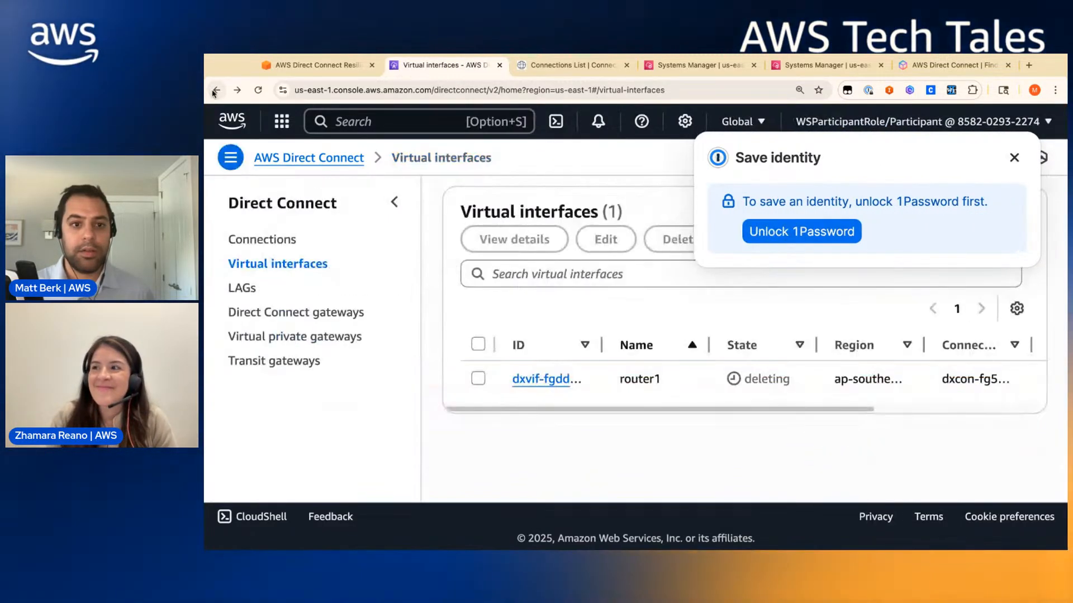
click(1018, 160)
click(258, 90)
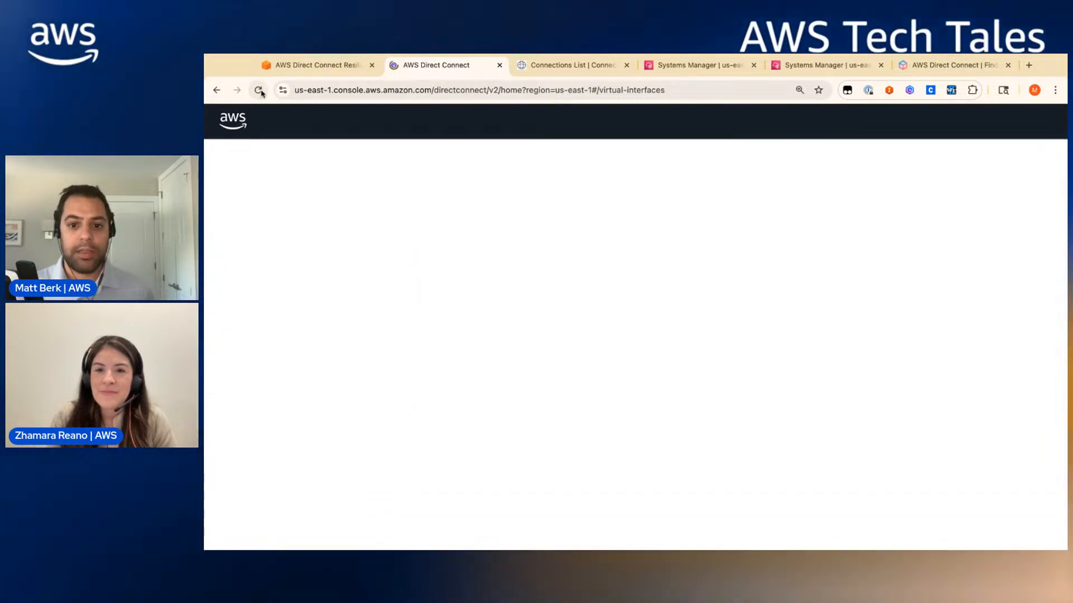
click(260, 91)
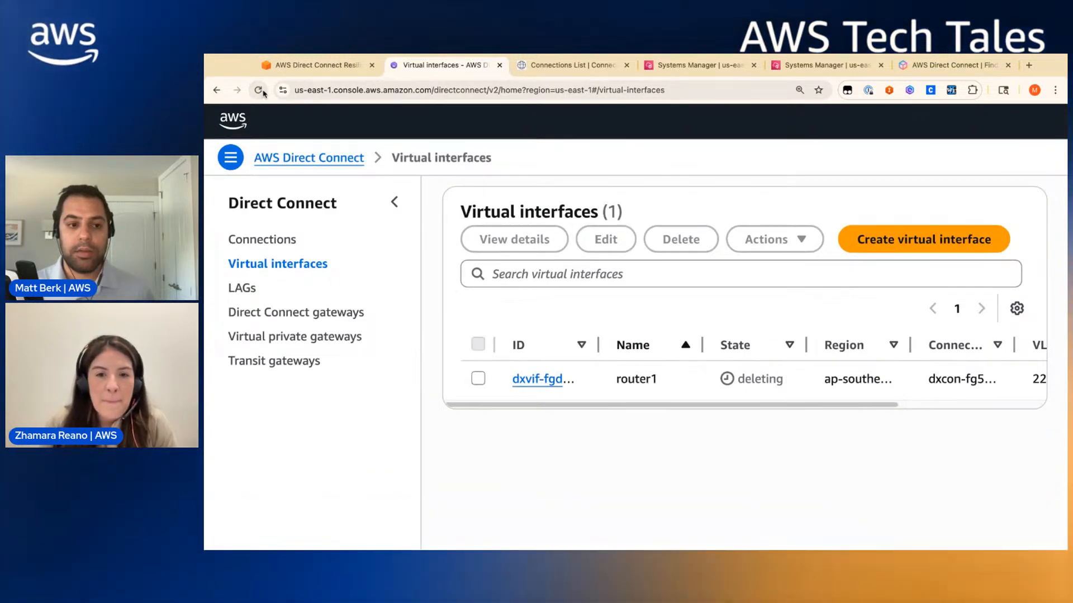
click(936, 246)
scroll(376, 354, down, 3)
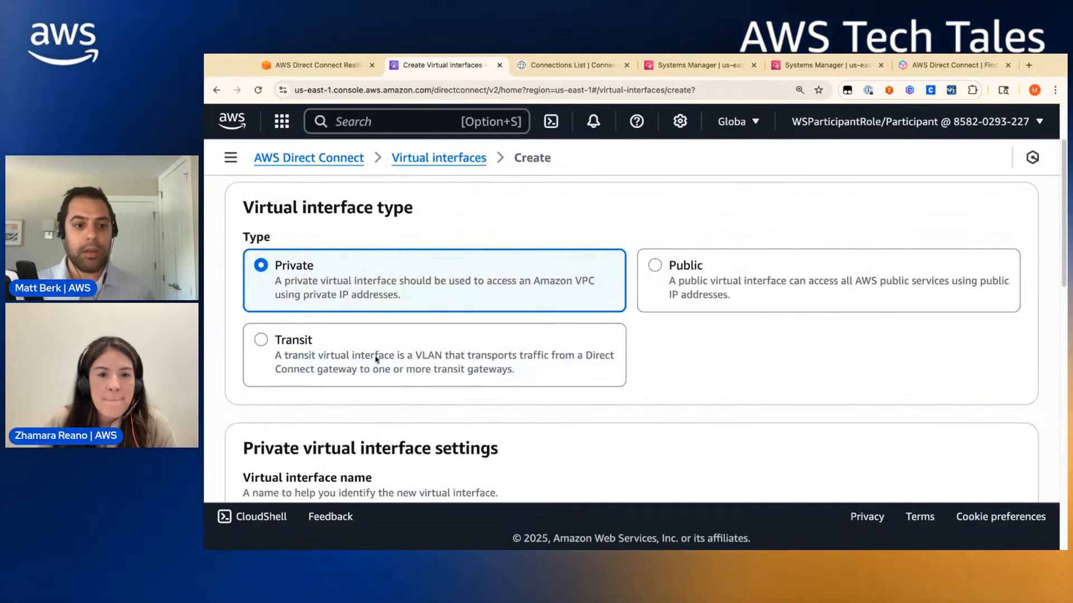
- Start a transit virtual interface named dx2 on the dx2 connection, attached to the dxgw gateway
click(376, 354)
scroll(505, 393, down, 3)
click(503, 341)
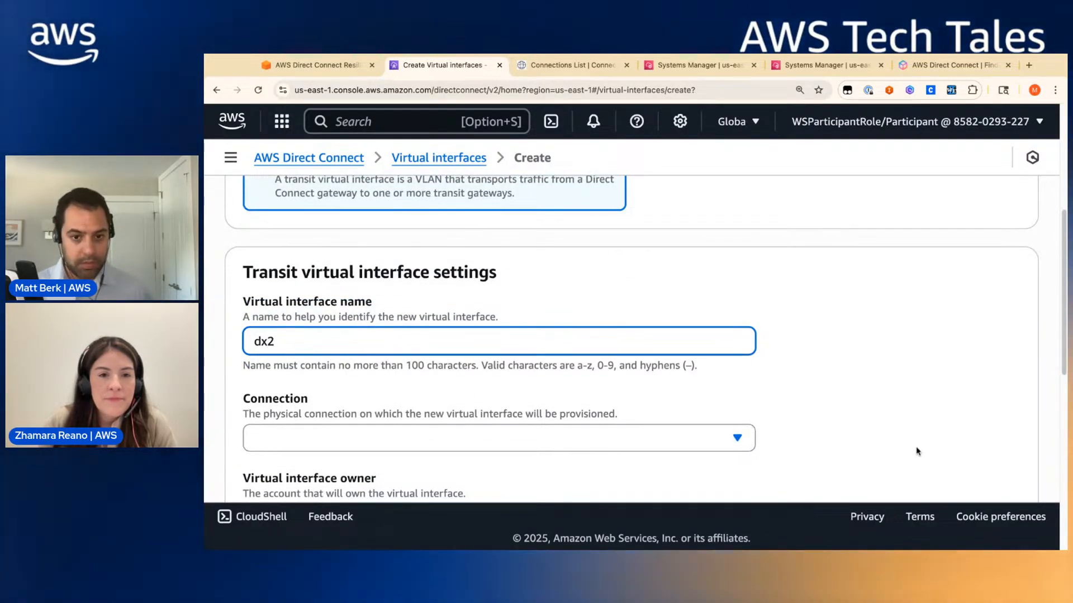
text(dx2)
click(678, 438)
click(587, 358)
scroll(617, 400, down, 2)
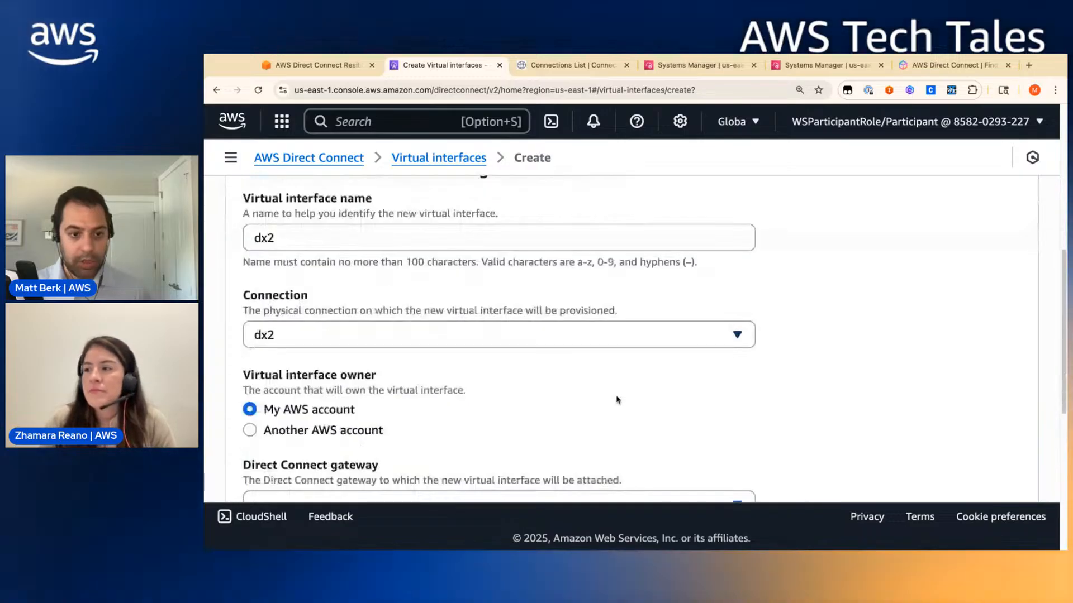
scroll(617, 400, down, 2)
click(386, 395)
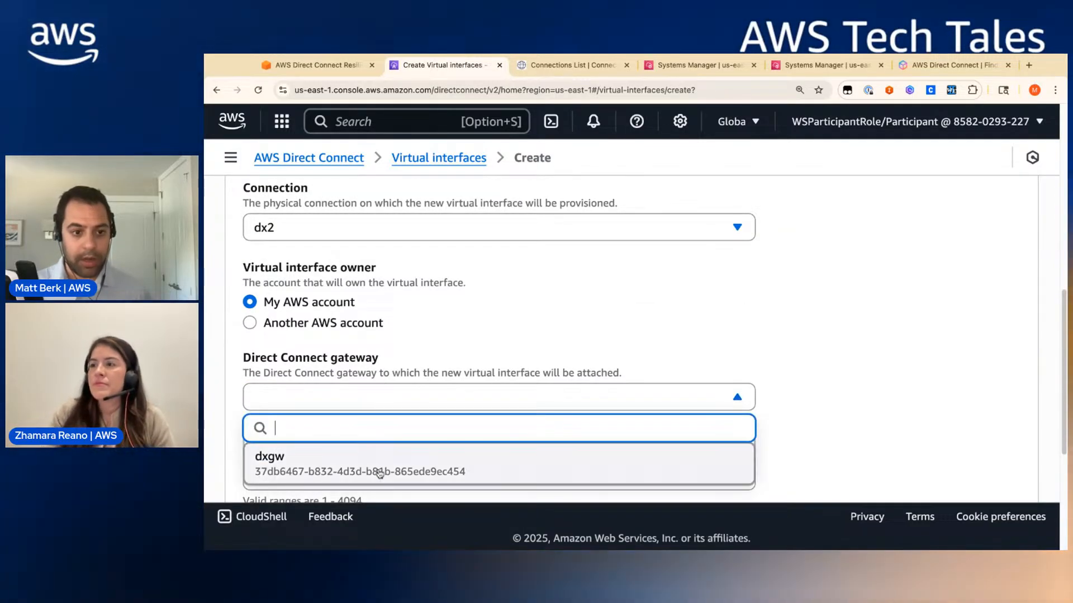
click(379, 473)
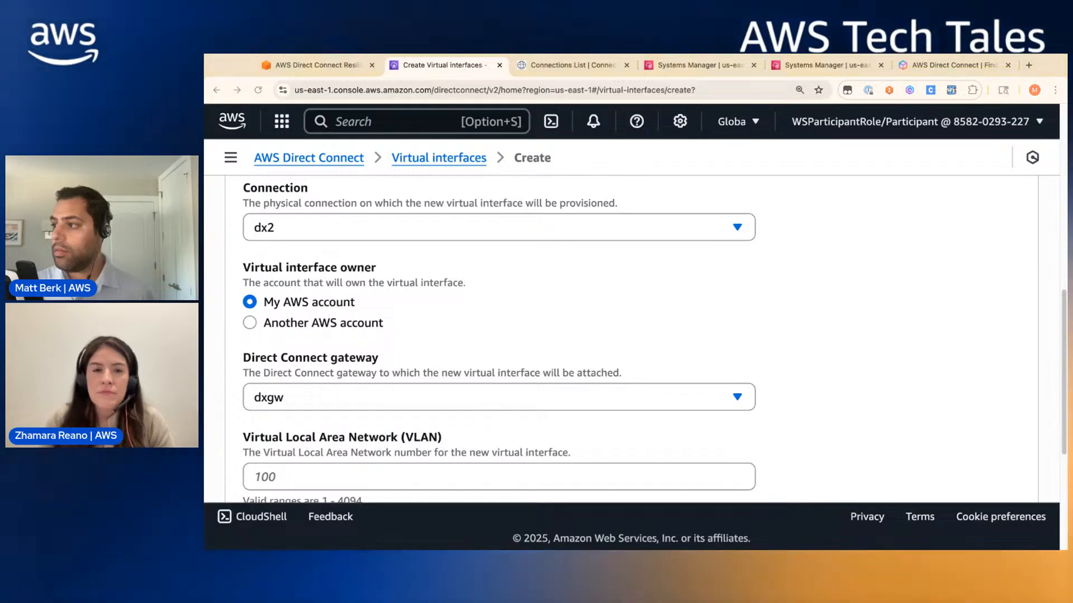
- Enter VLAN 1717, copied from the Connection Portal, and the BGP ASN
scroll(380, 441, down, 1)
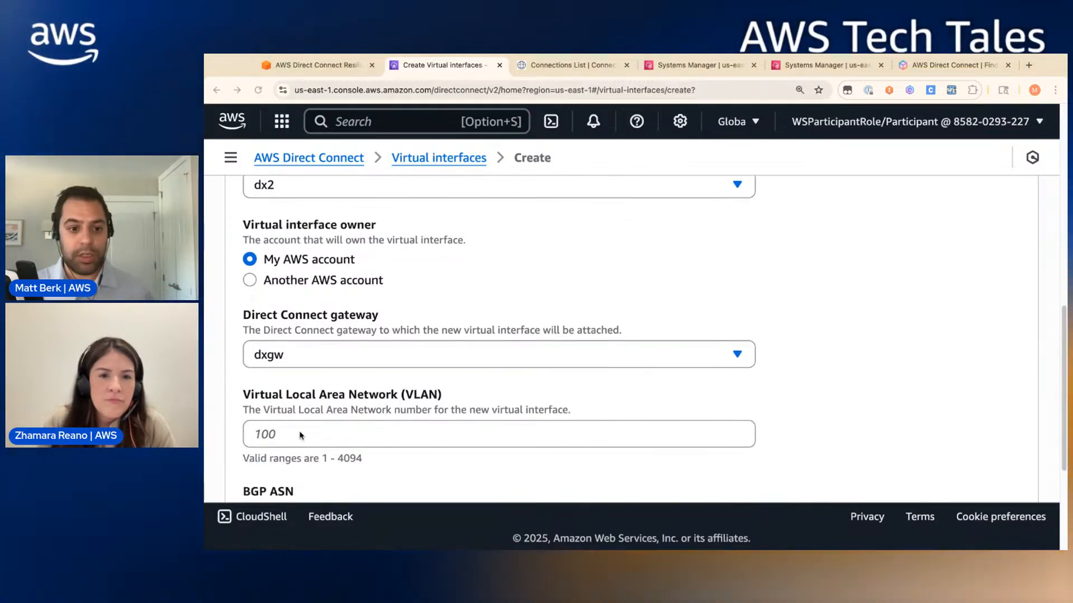
click(548, 75)
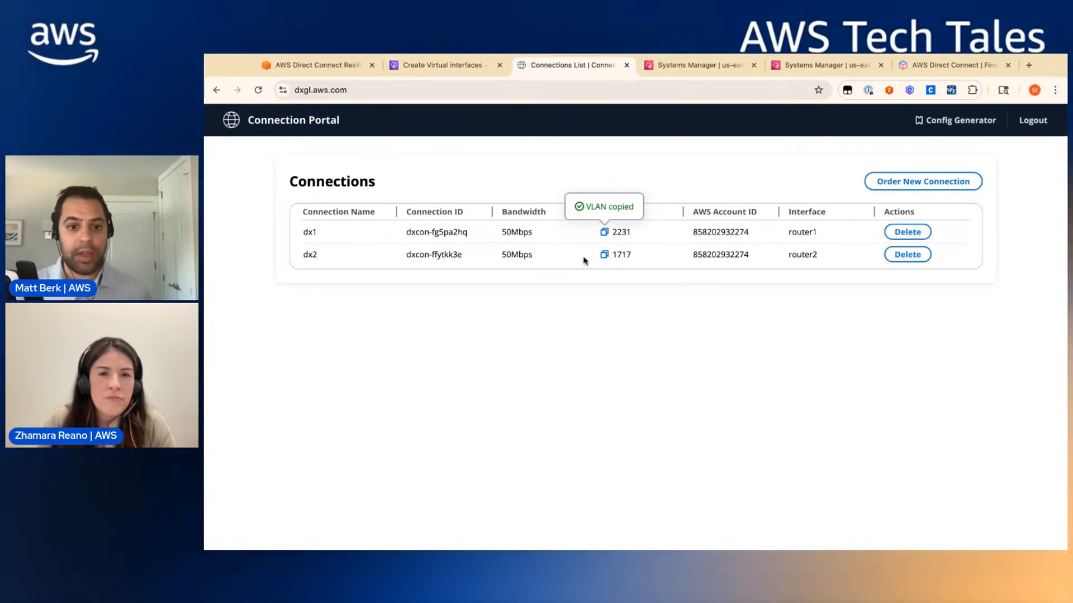
click(604, 257)
click(453, 65)
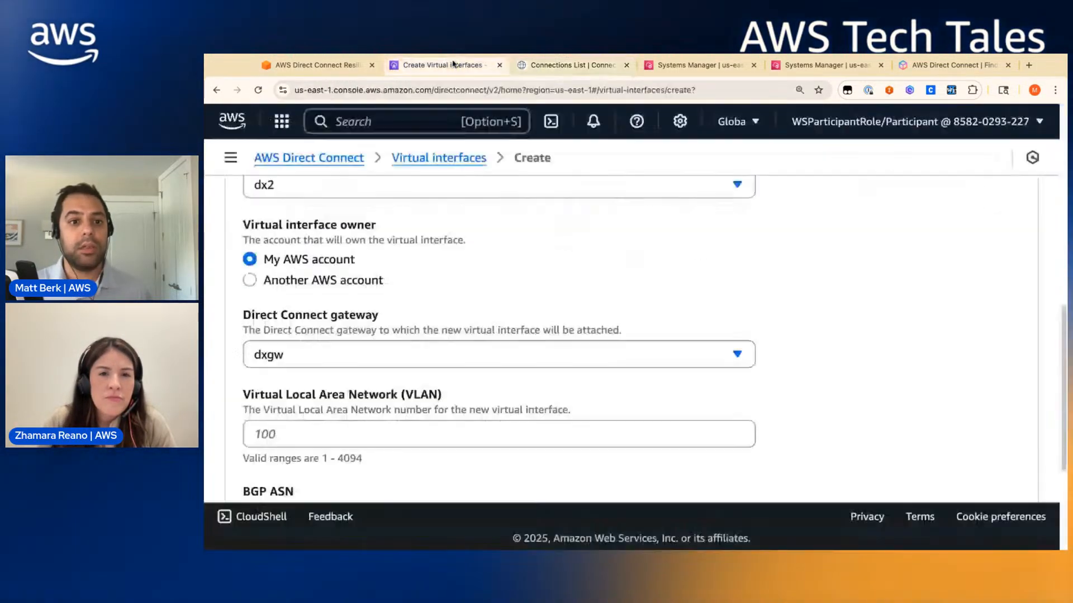
click(305, 439)
text(1717)
scroll(311, 455, down, 3)
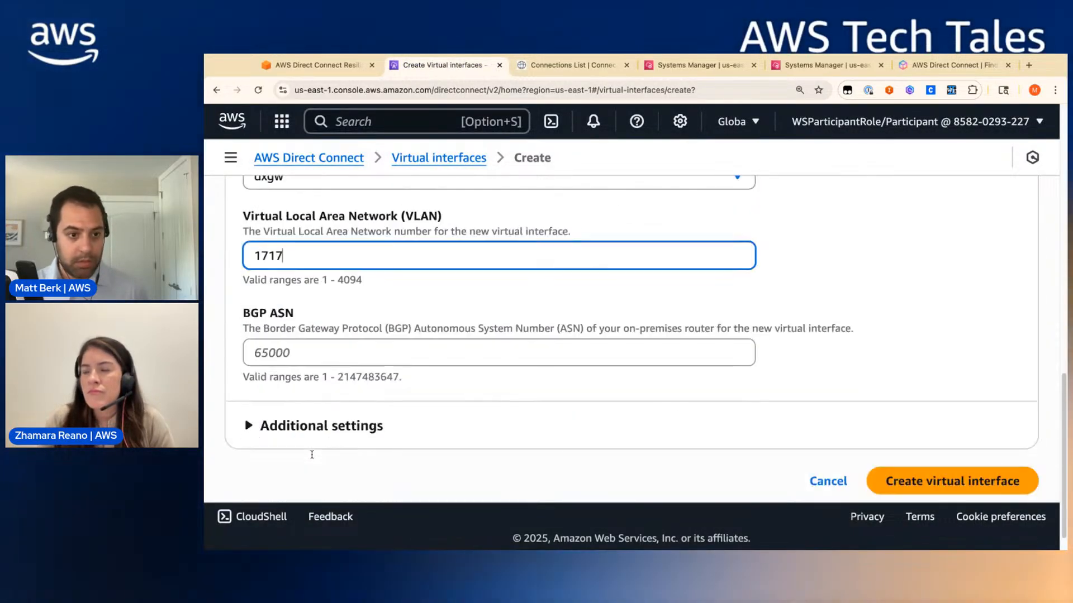
click(312, 365)
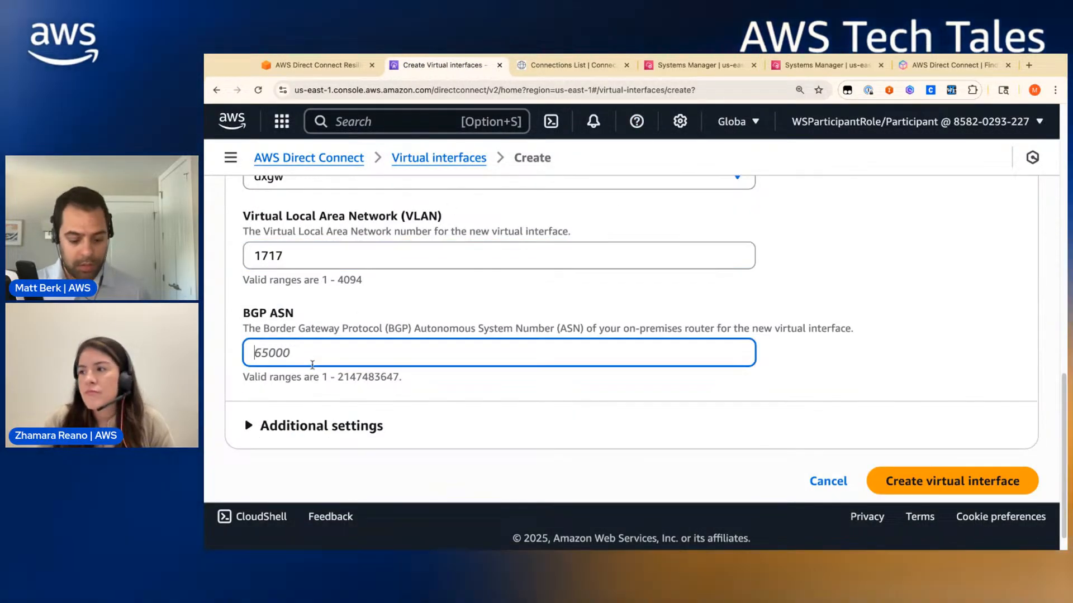
text(6501)
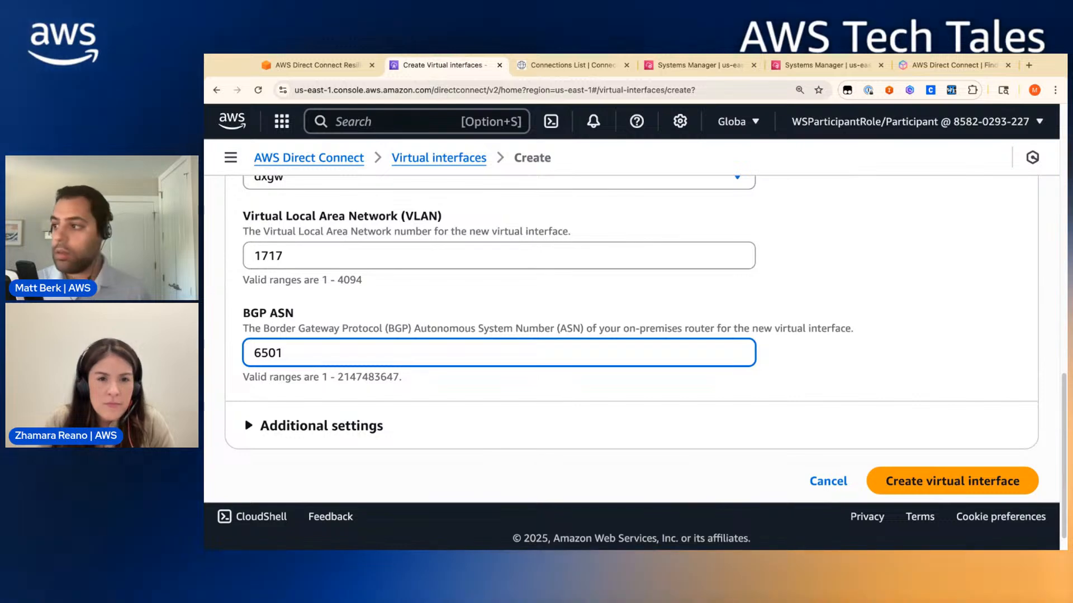
key(Left)
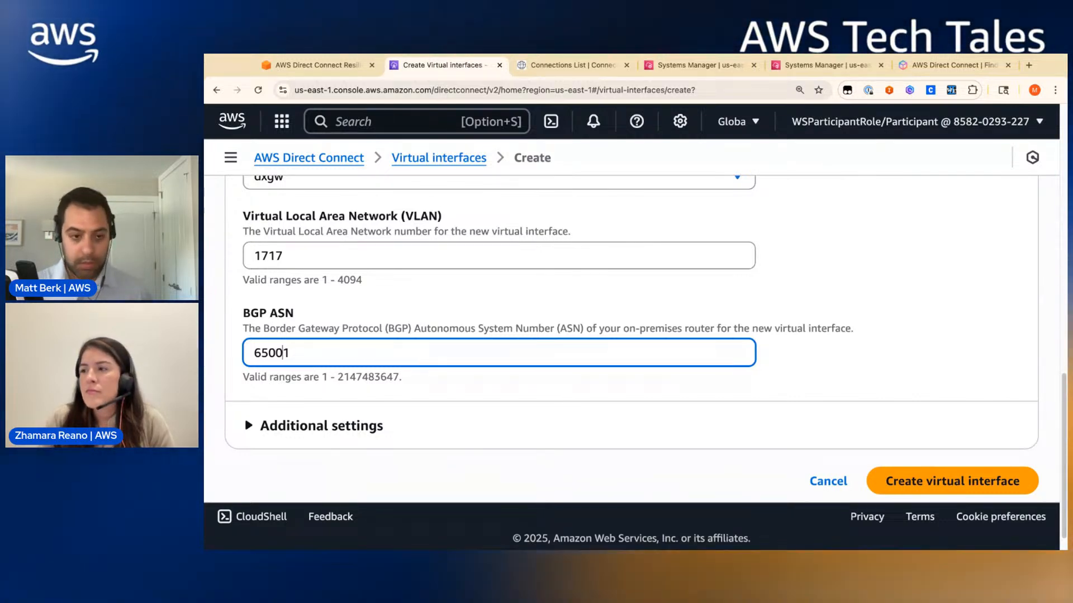
- Set peer IPs 169.254.200.2/30 and 169.254.200.1/30, paste the BGP key, and create the interface
click(308, 433)
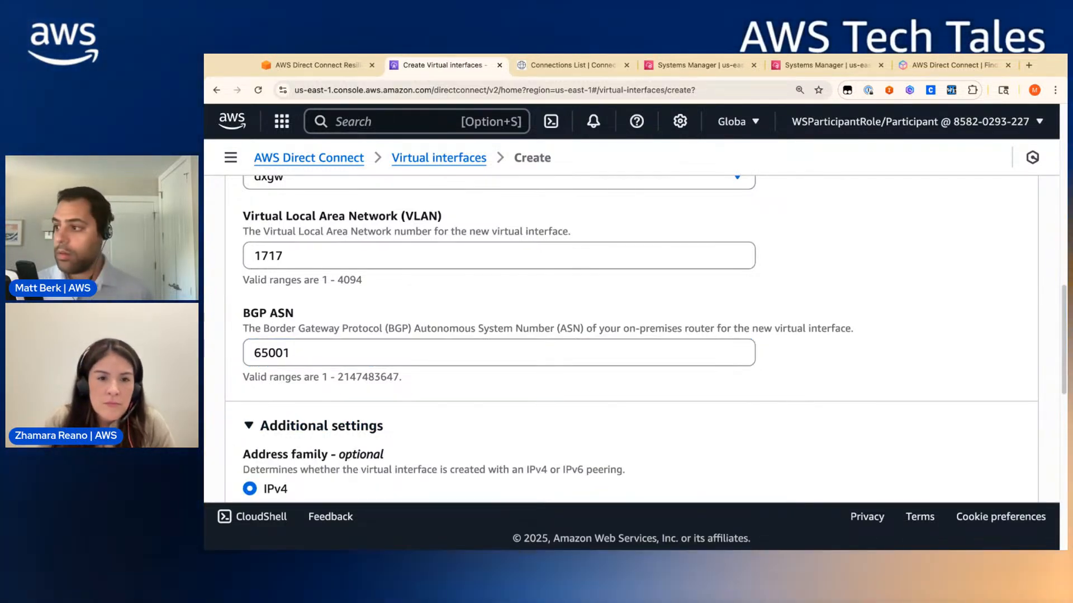
scroll(524, 440, down, 5)
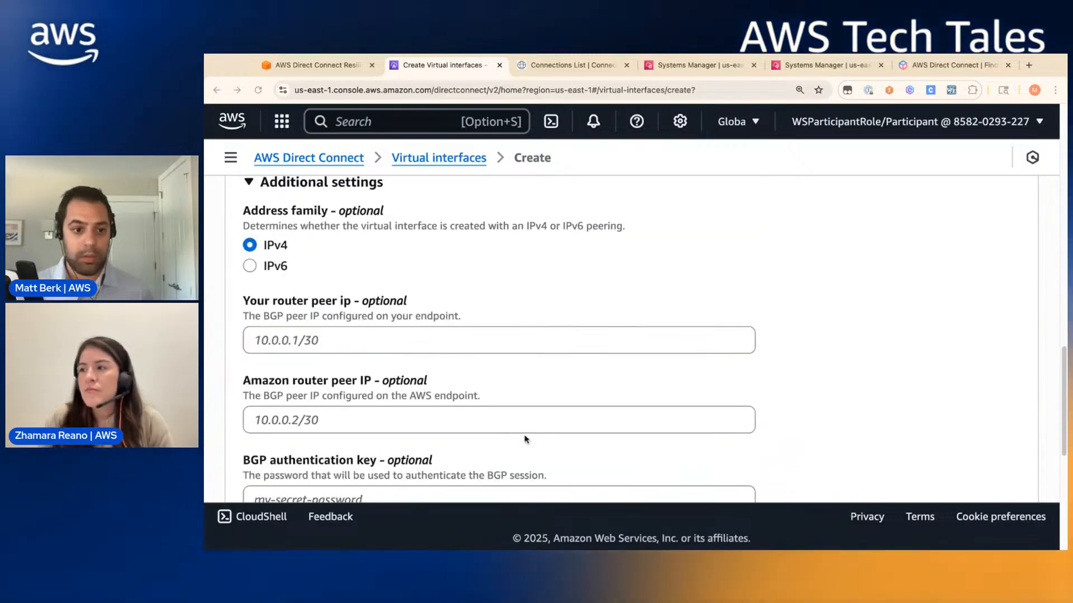
click(386, 338)
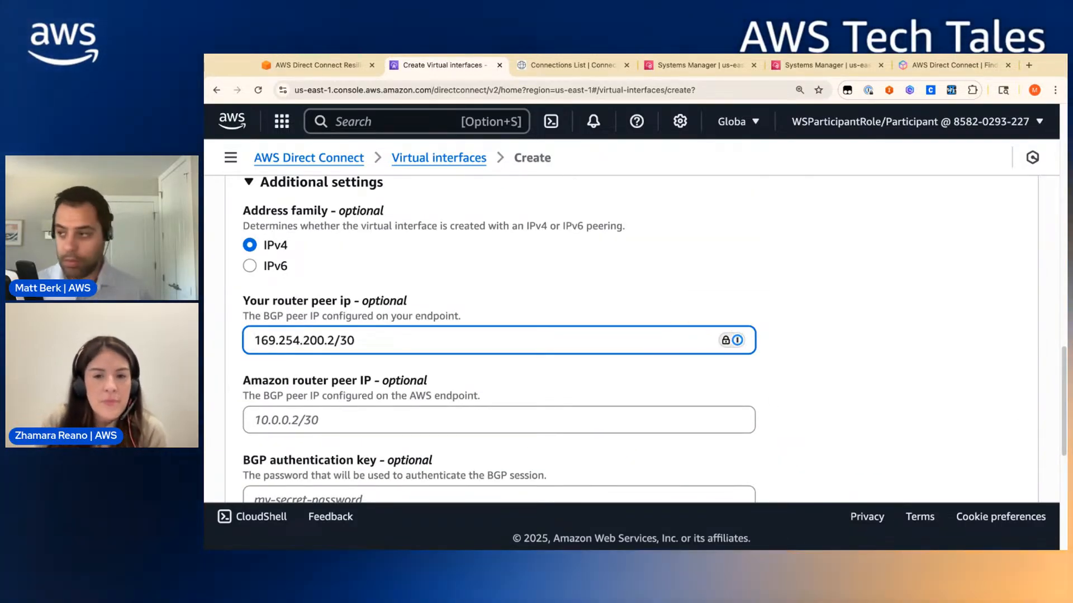
click(280, 439)
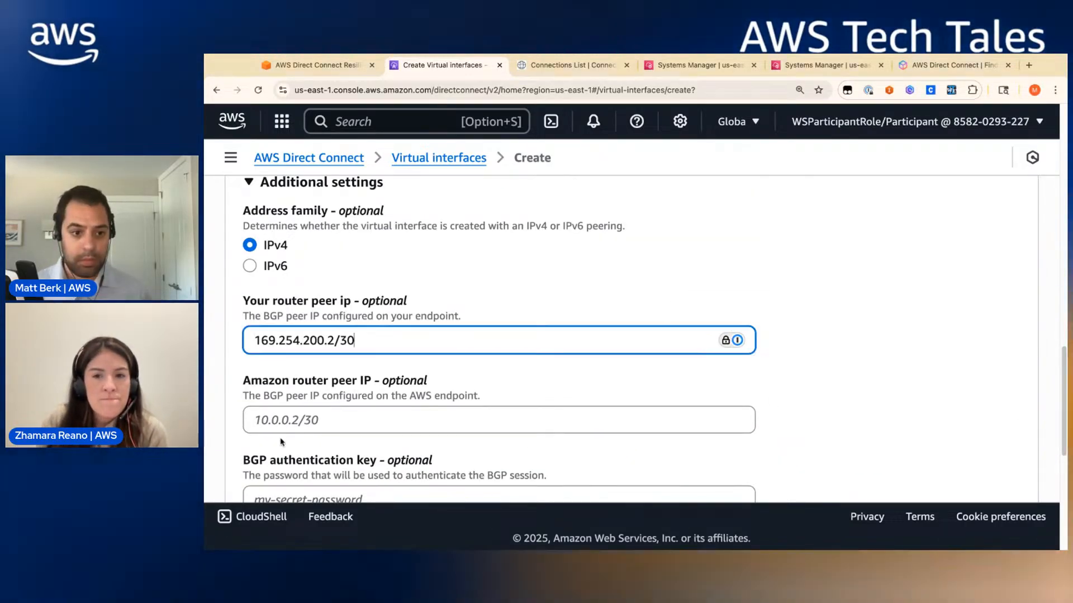
click(304, 428)
key(super+v)
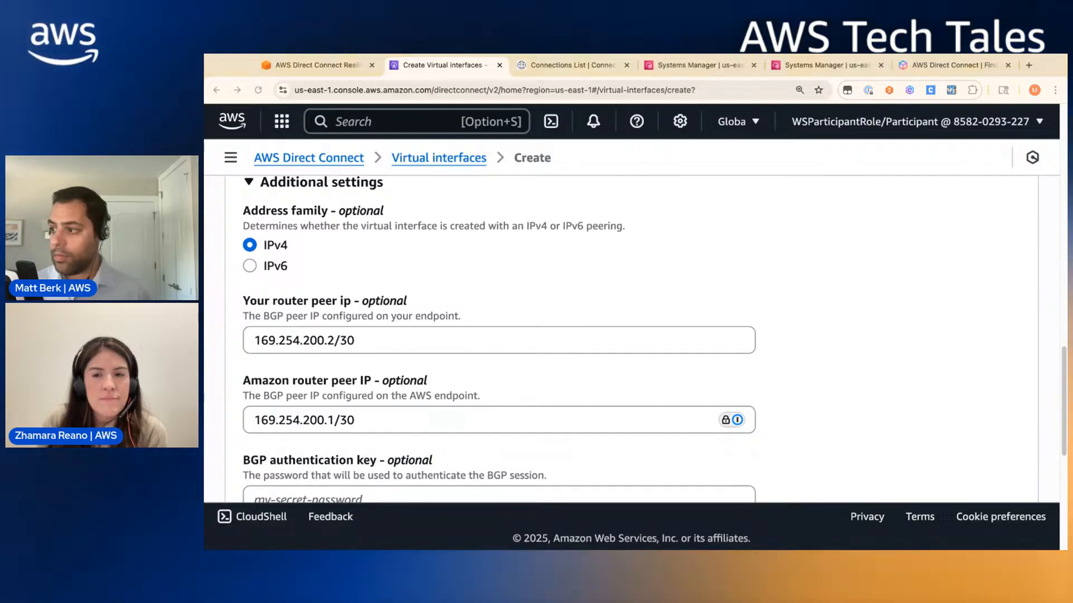
scroll(374, 450, down, 1)
click(374, 449)
key(super+v)
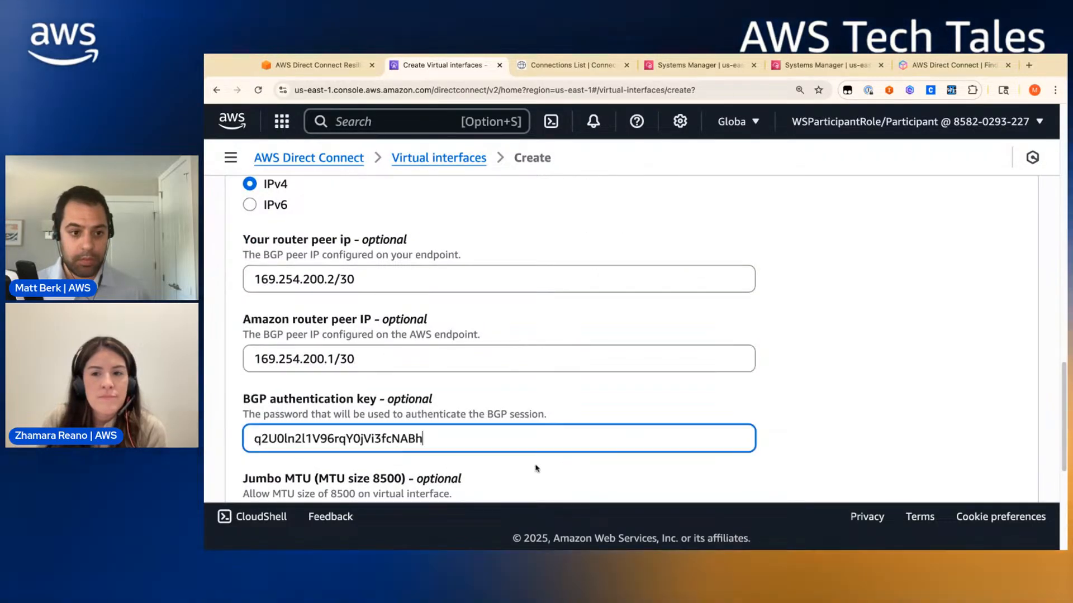
scroll(558, 458, down, 5)
click(969, 452)
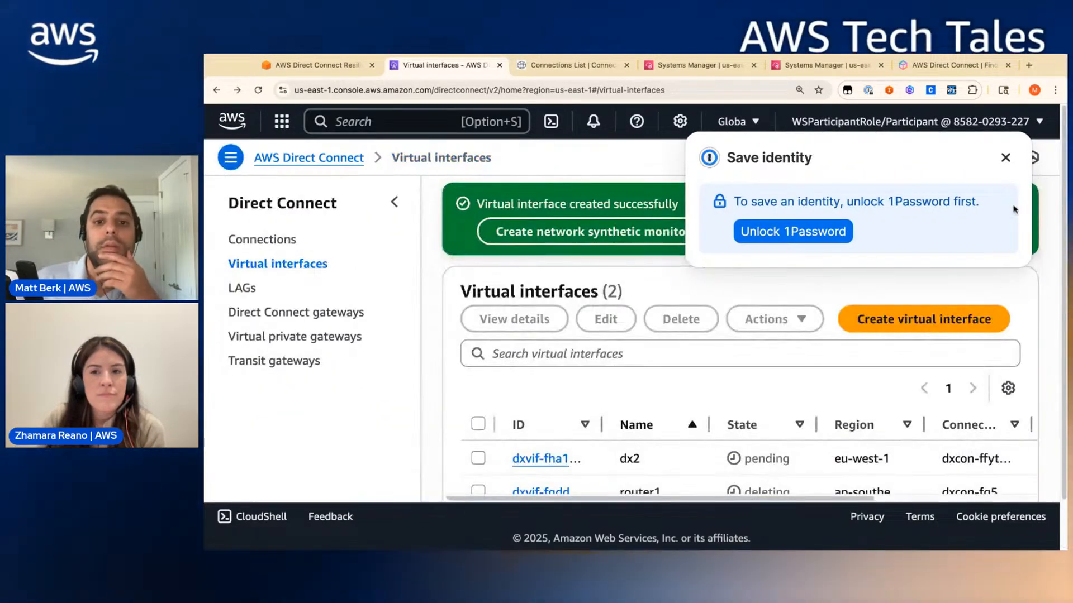
- Dismiss the password manager prompt and success banner, then open the dx2 interface details
click(1012, 150)
scroll(747, 342, down, 1)
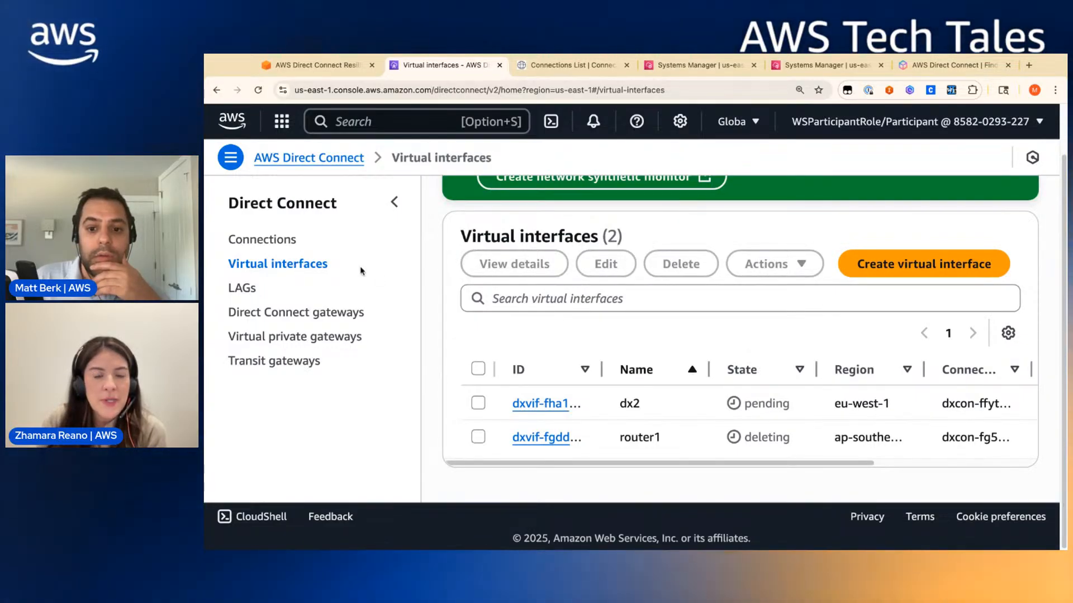
scroll(766, 317, up, 1)
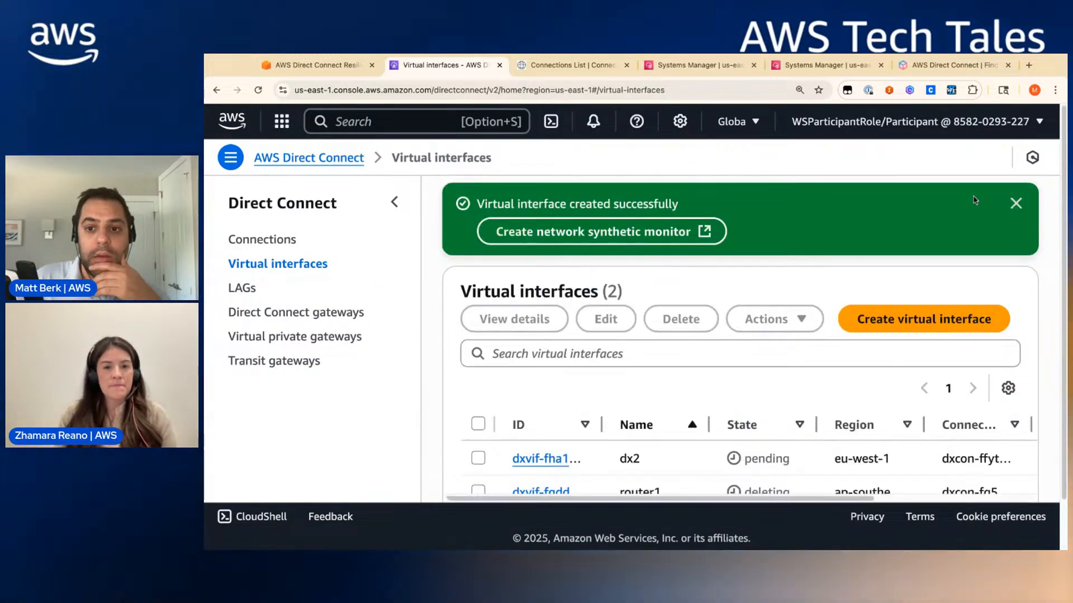
click(1024, 205)
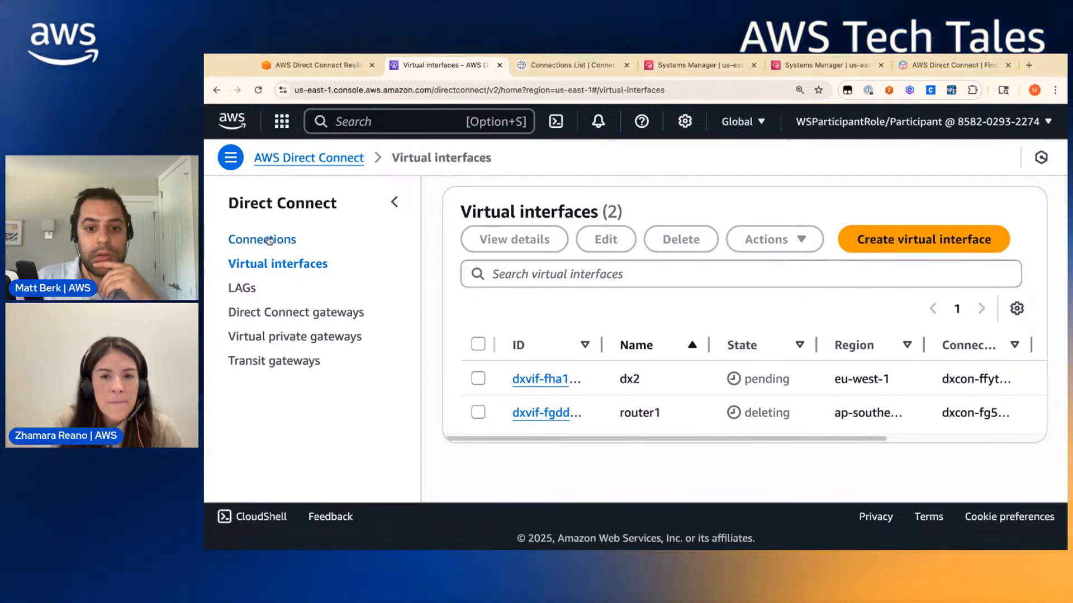
click(545, 379)
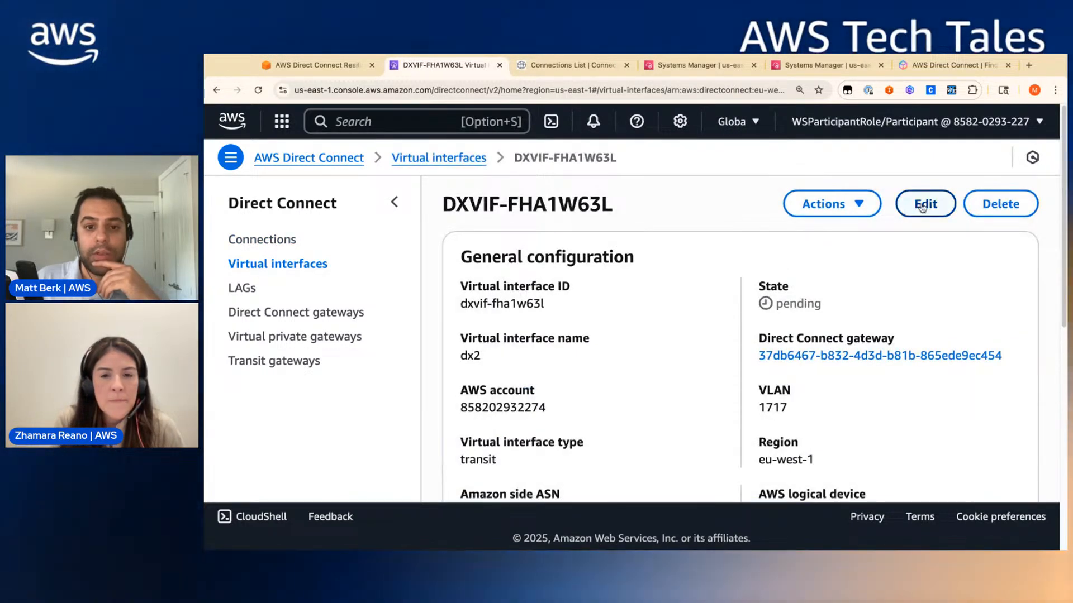
- Rename the dx2 interface to router2, save, and go back to the Virtual interfaces list
click(922, 205)
click(347, 318)
key(BackSpace)
key(BackSpace)
key(BackSpace)
text(ro)
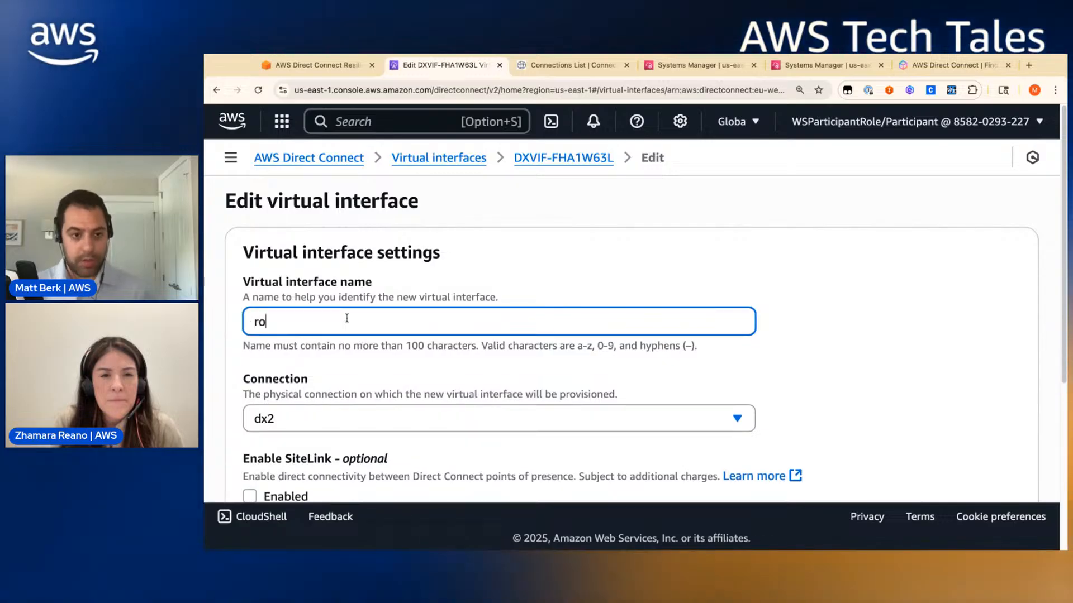
text(uter2)
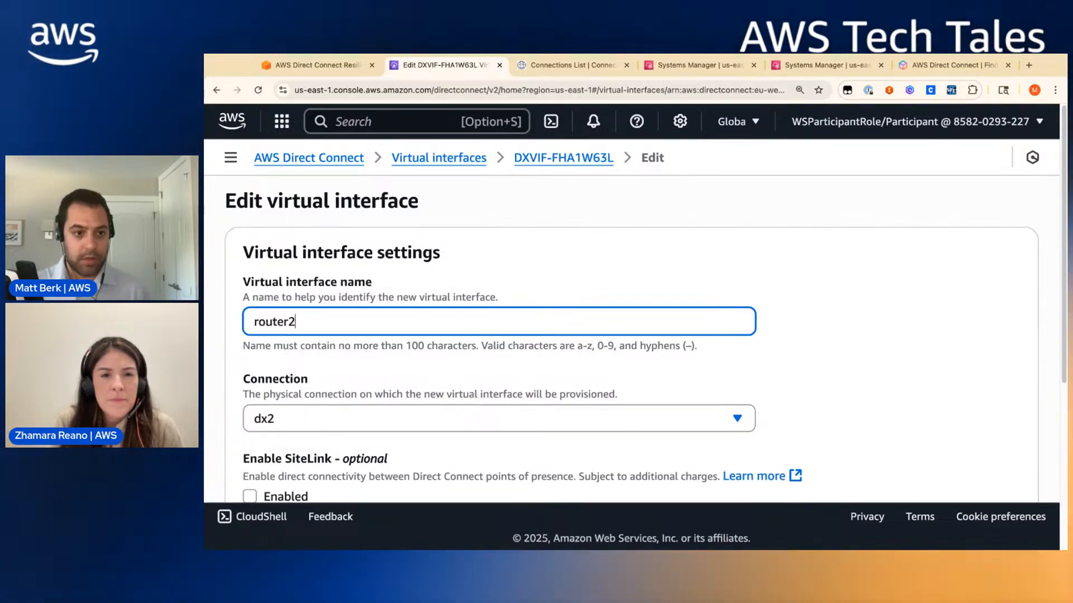
scroll(364, 321, down, 5)
click(928, 464)
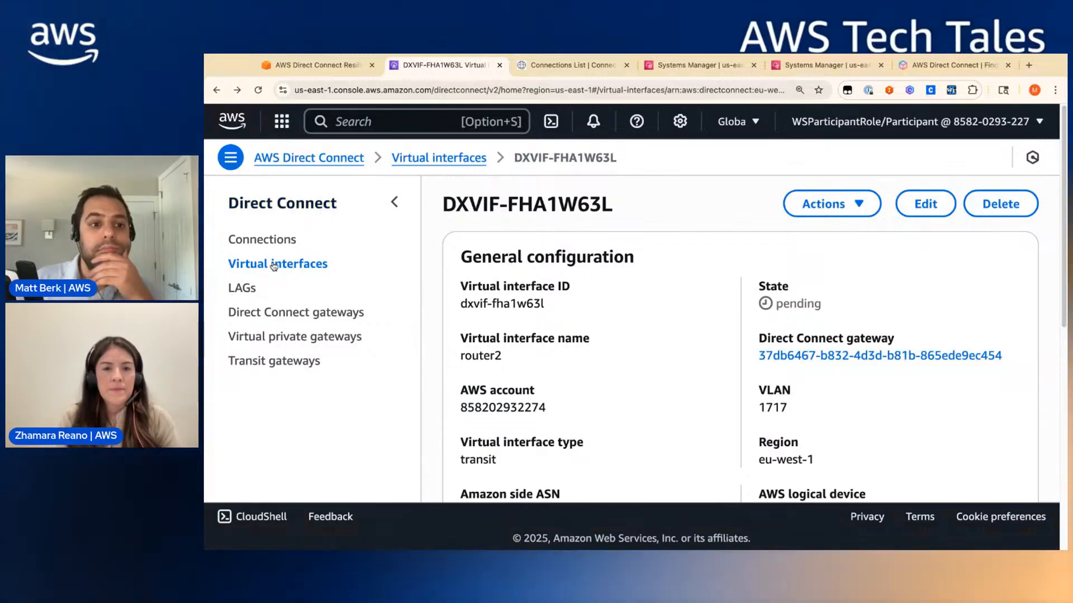
click(274, 265)
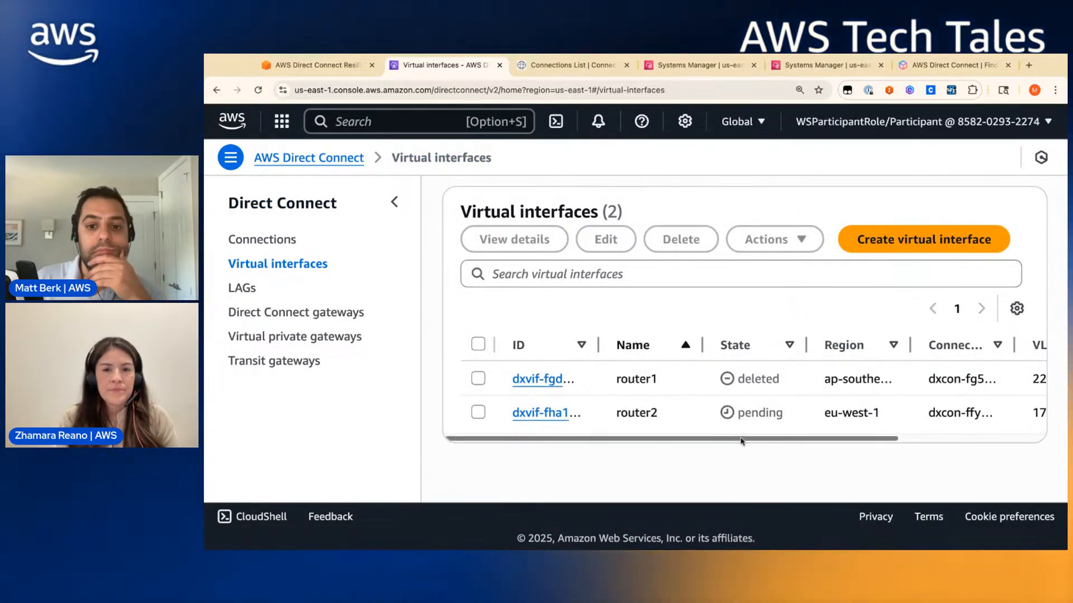
- Start a new transit virtual interface named router1 on the dx1 connection, attached to dxgw
click(924, 239)
scroll(369, 293, down, 3)
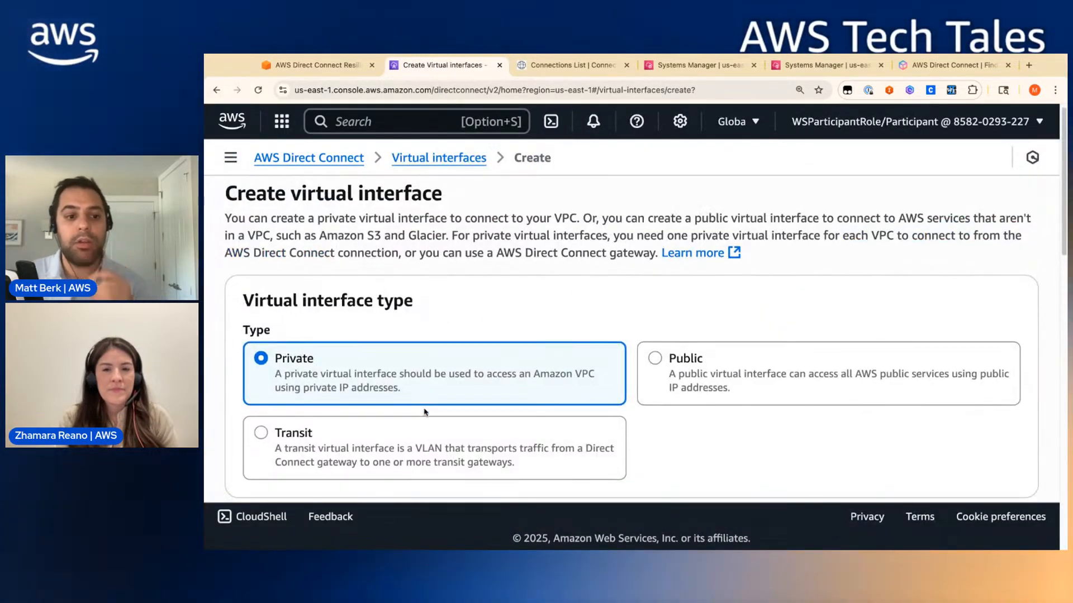
click(369, 293)
click(330, 433)
text(ro)
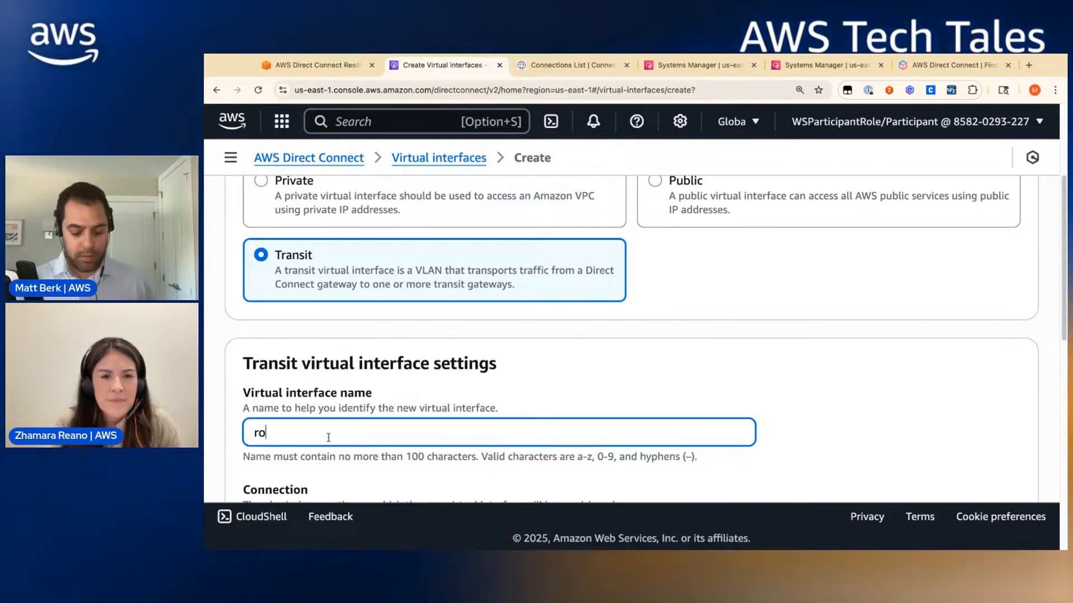
text(uter1)
scroll(328, 437, down, 4)
click(320, 302)
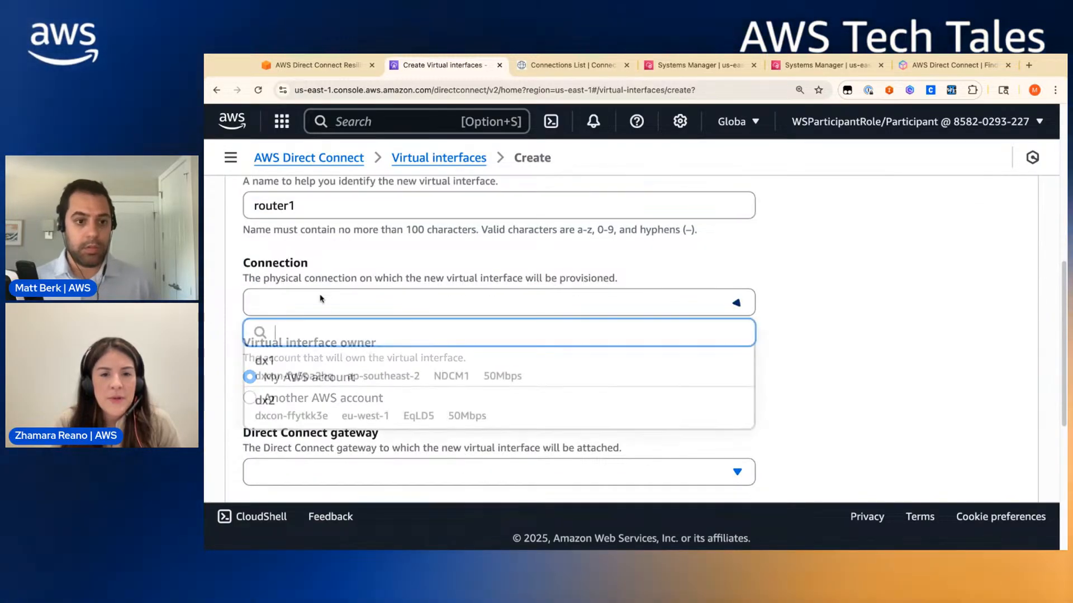
click(319, 359)
scroll(330, 391, down, 2)
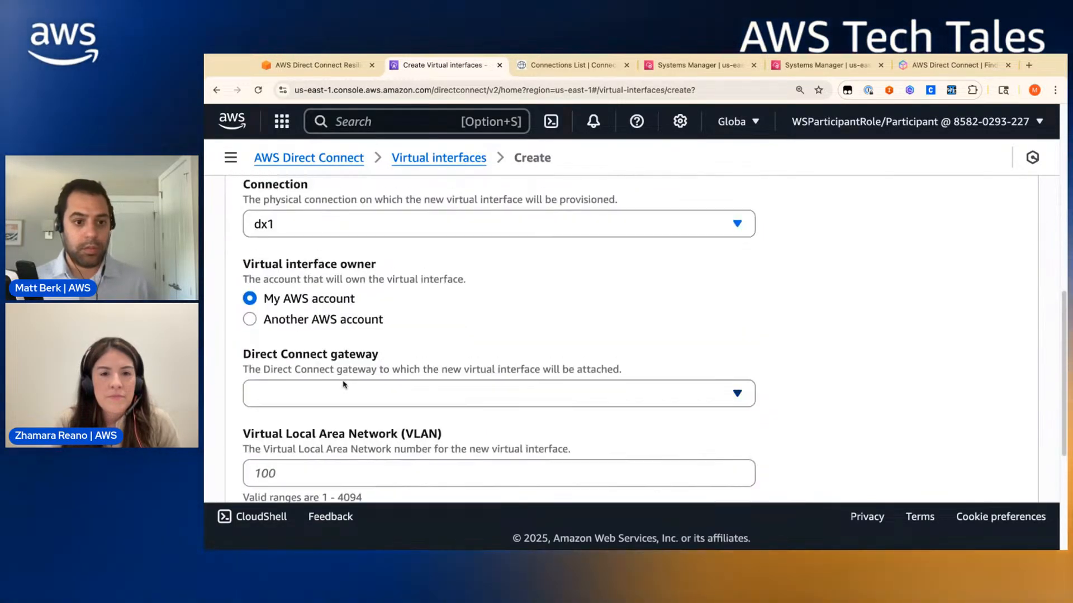
click(336, 394)
click(338, 454)
- Enter VLAN 2231 from the Connection Portal and BGP ASN 65001
scroll(338, 425, down, 2)
click(346, 396)
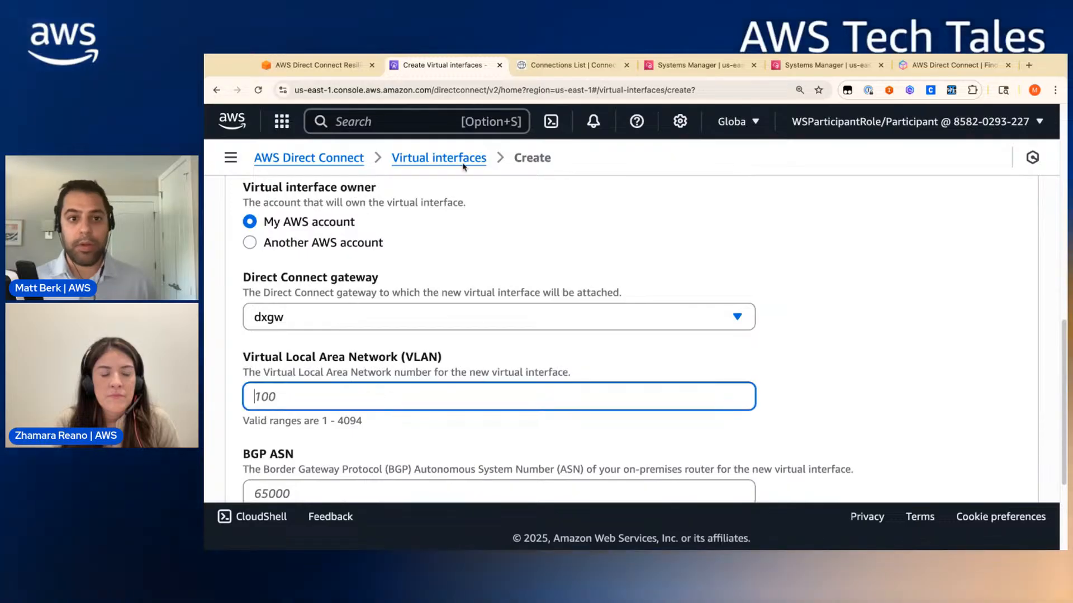
click(561, 70)
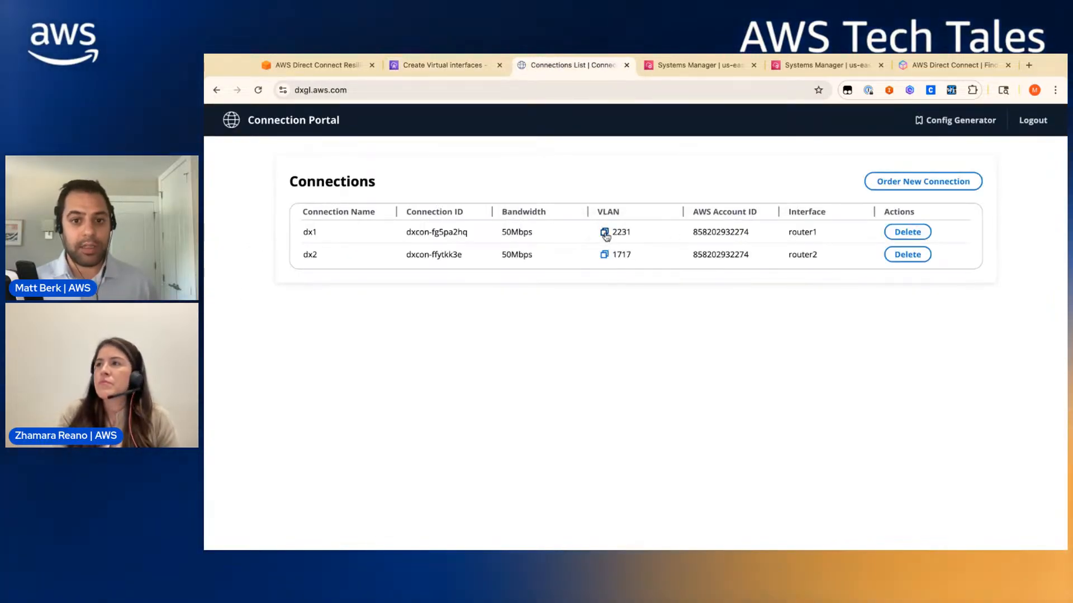
click(441, 66)
text(2231)
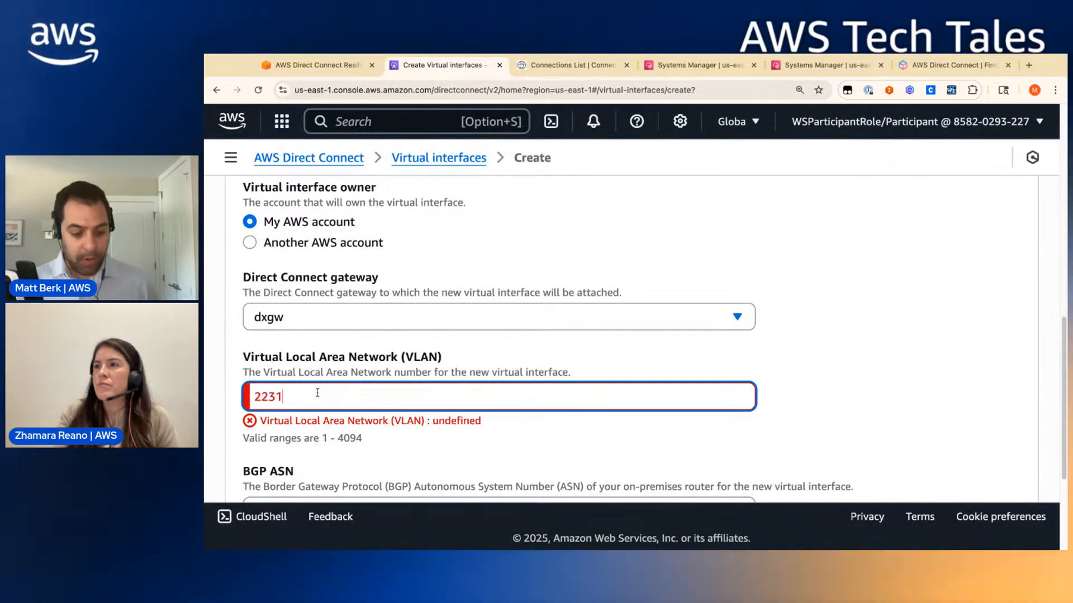
scroll(329, 404, down, 2)
click(321, 470)
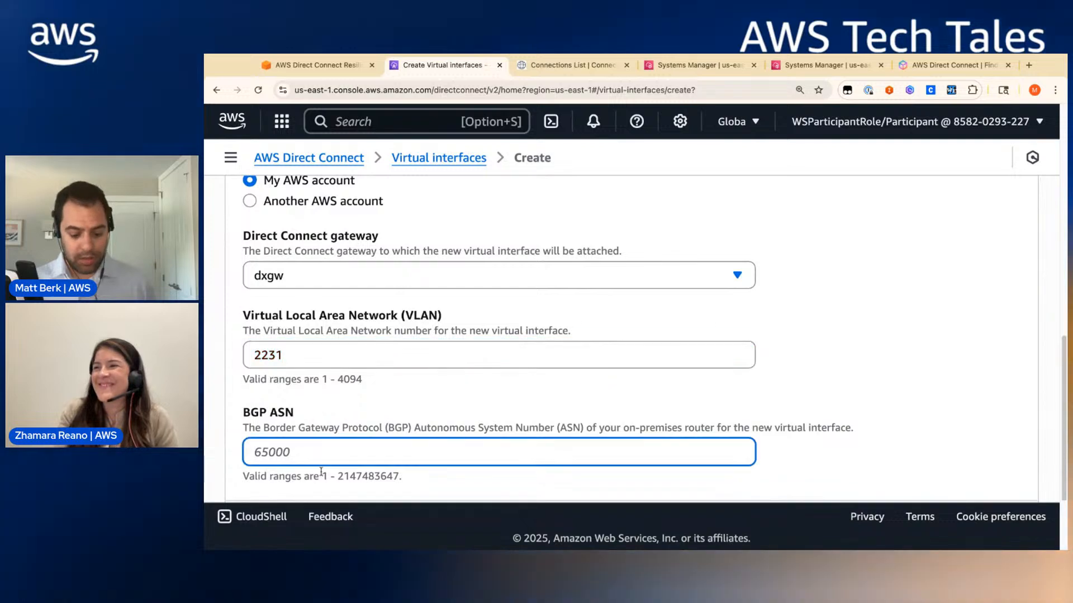
text(65001)
scroll(313, 458, down, 3)
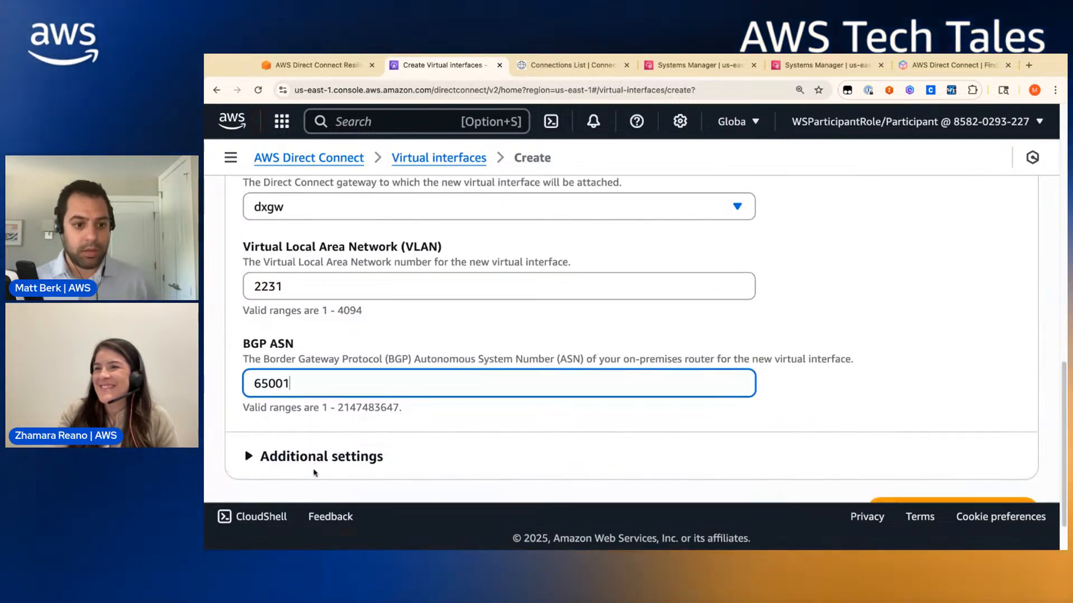
- Set peer IPs 169.254.100.2/30 and 169.254.100.1/30, paste the BGP key, and create the interface
click(306, 444)
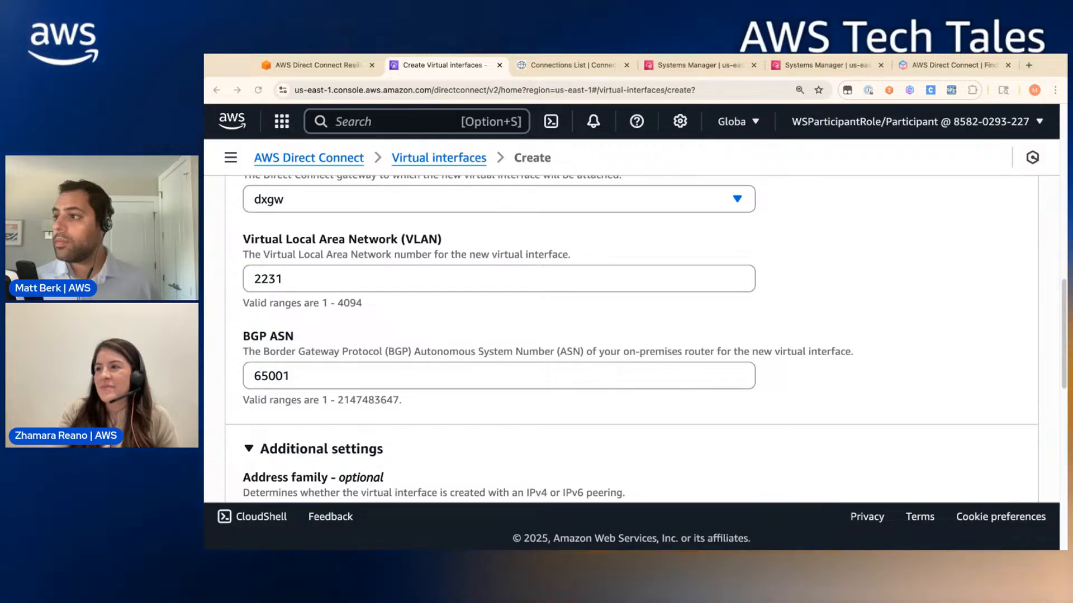
scroll(305, 366, down, 5)
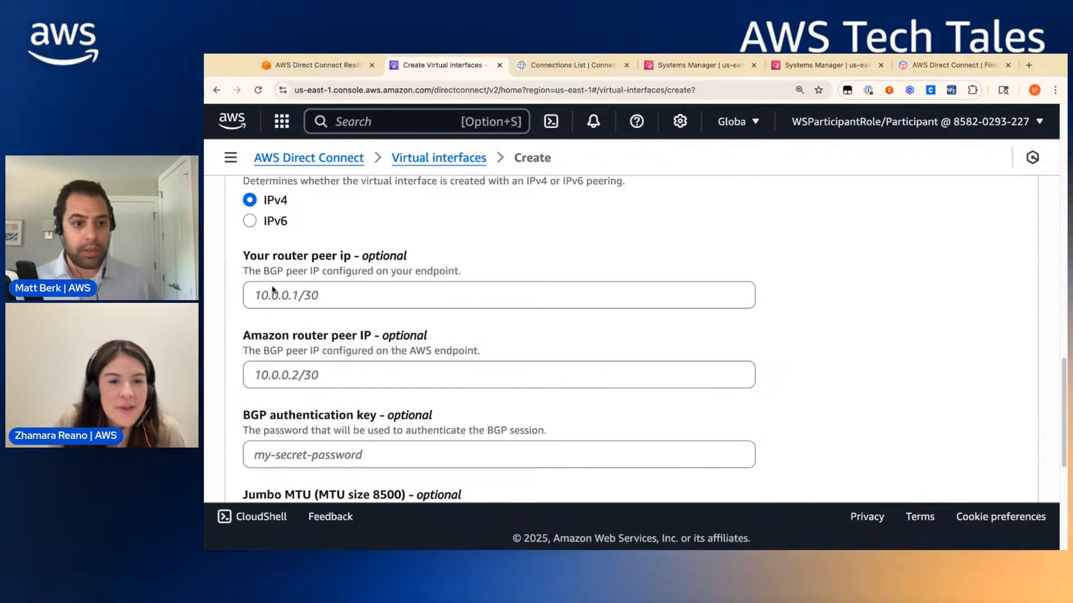
click(272, 294)
text(169.254.100.2/30)
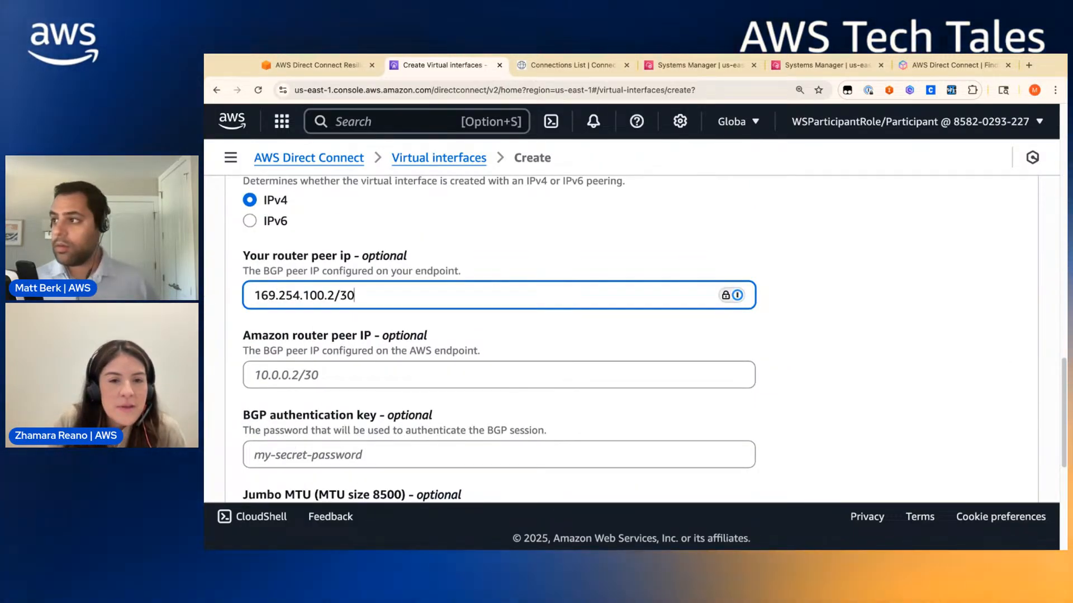
key(super+Tab)
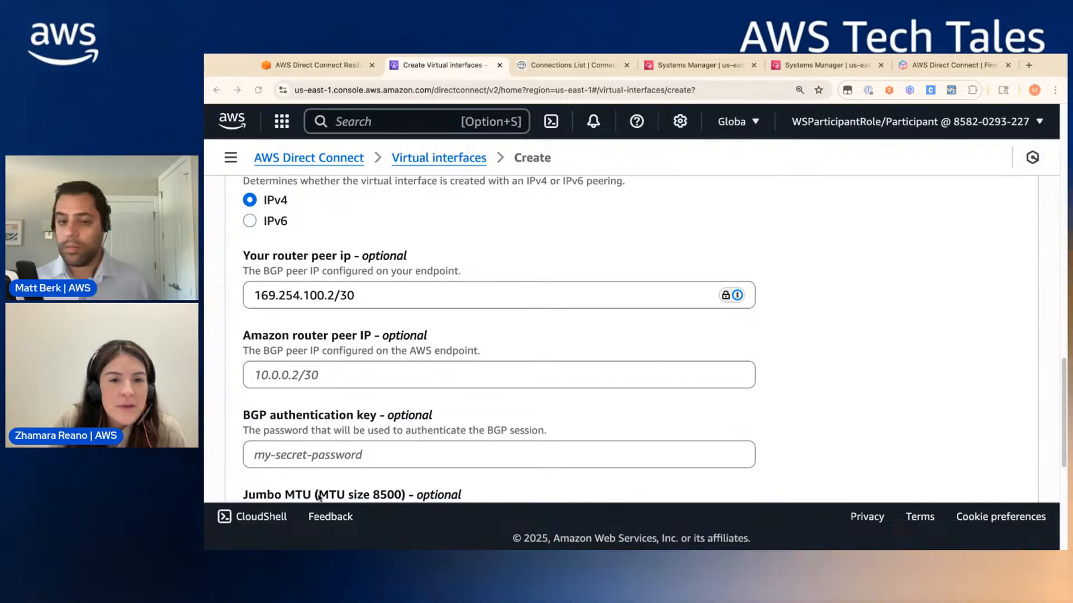
click(379, 375)
text(169.254.100.1/30)
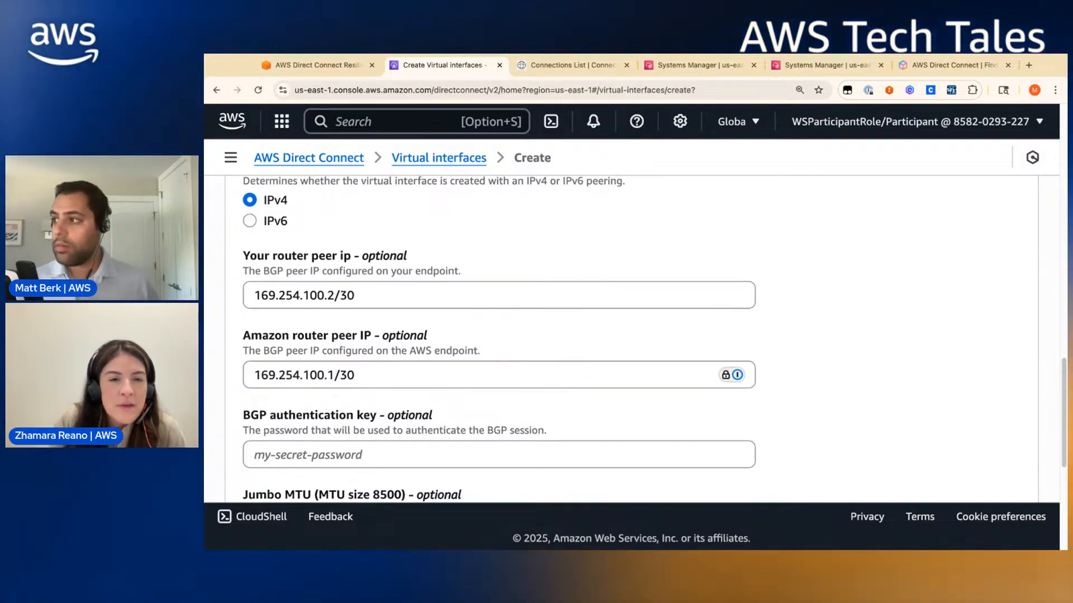
click(332, 456)
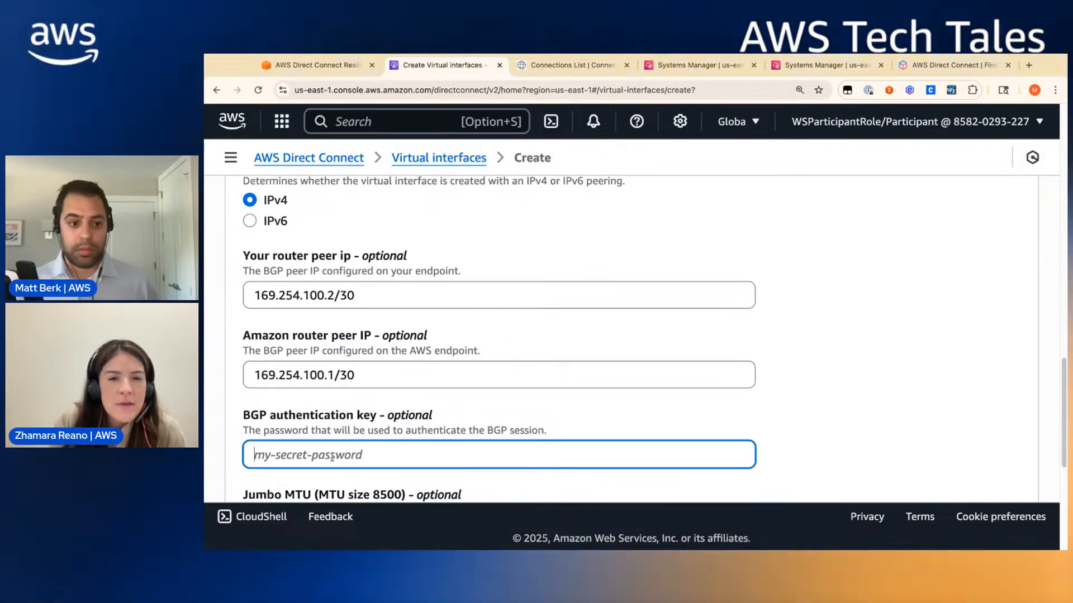
key(super+v)
scroll(455, 479, down, 8)
click(961, 453)
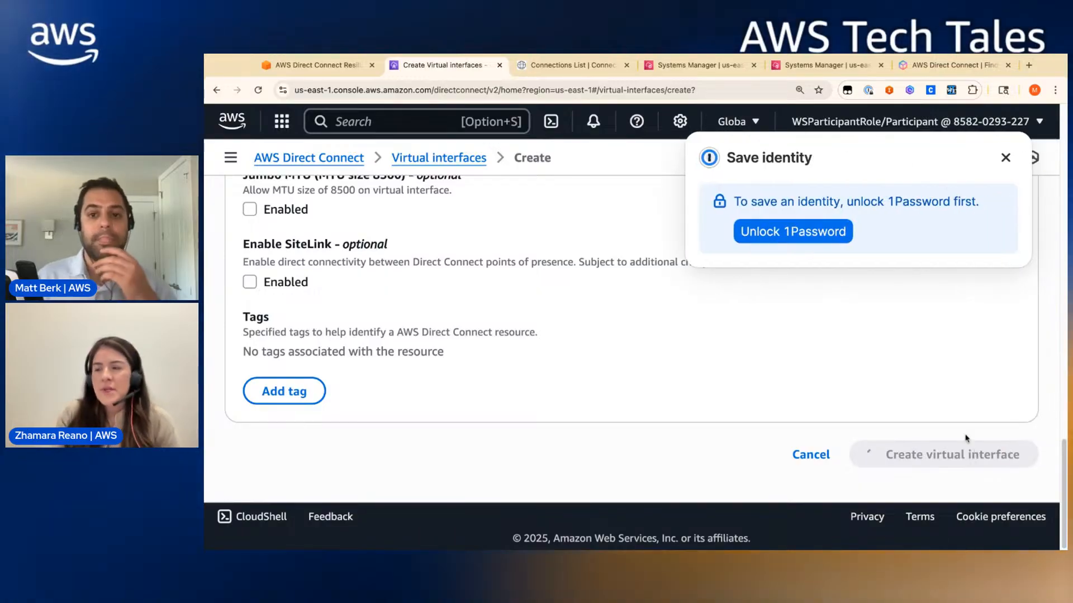
click(1007, 158)
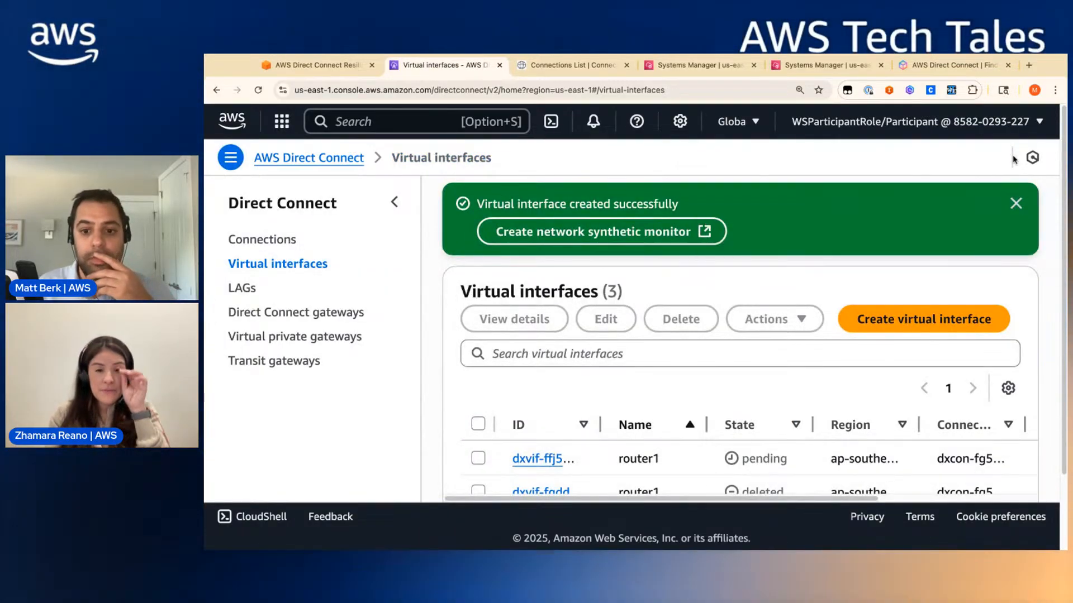
- Close the success banner to review router1, router2 and the deleted router1, then go to the workshop guide
click(1015, 204)
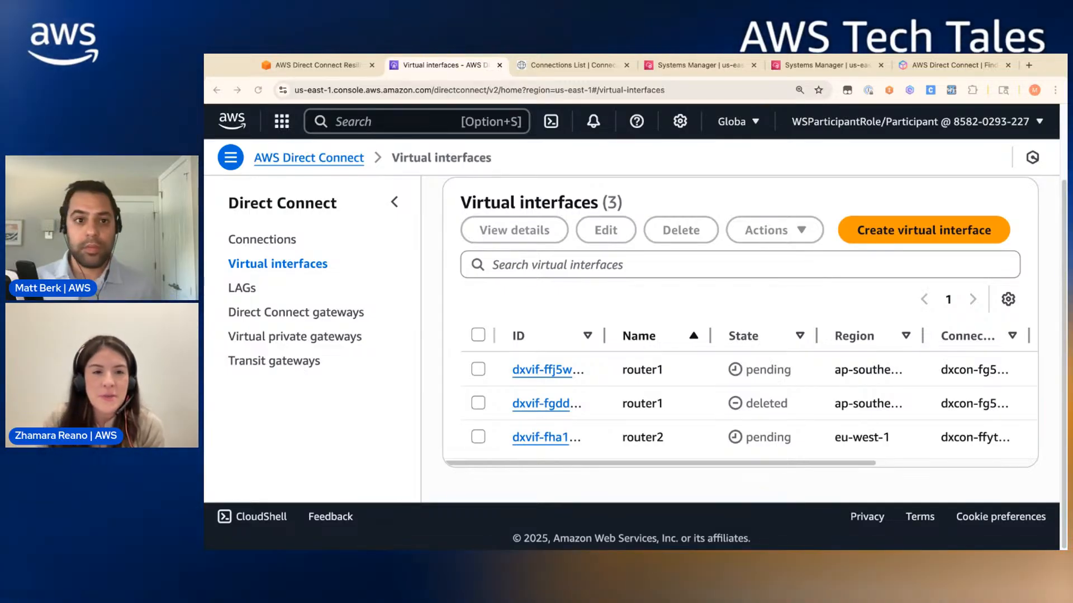
click(332, 67)
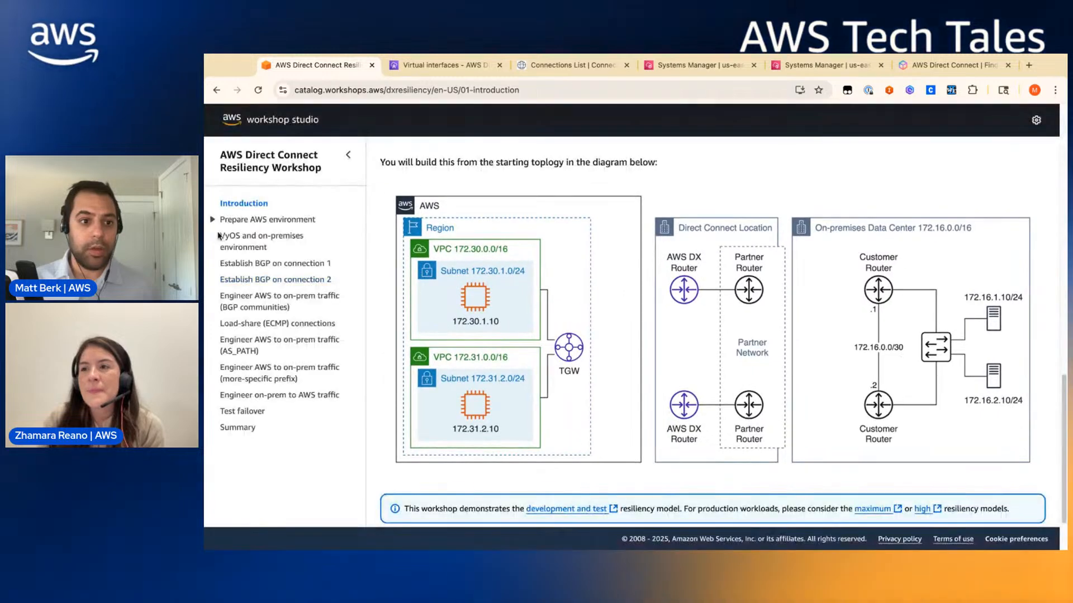
- Enlarge the Prepare AWS environment summary topology diagram, then go back to the Virtual interfaces list
click(243, 296)
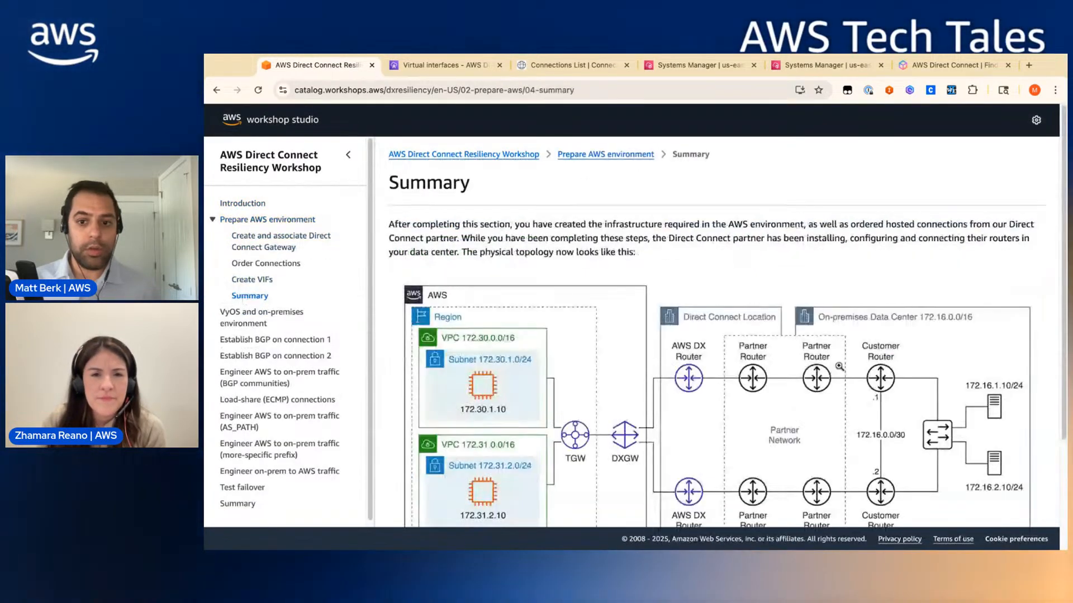
click(833, 365)
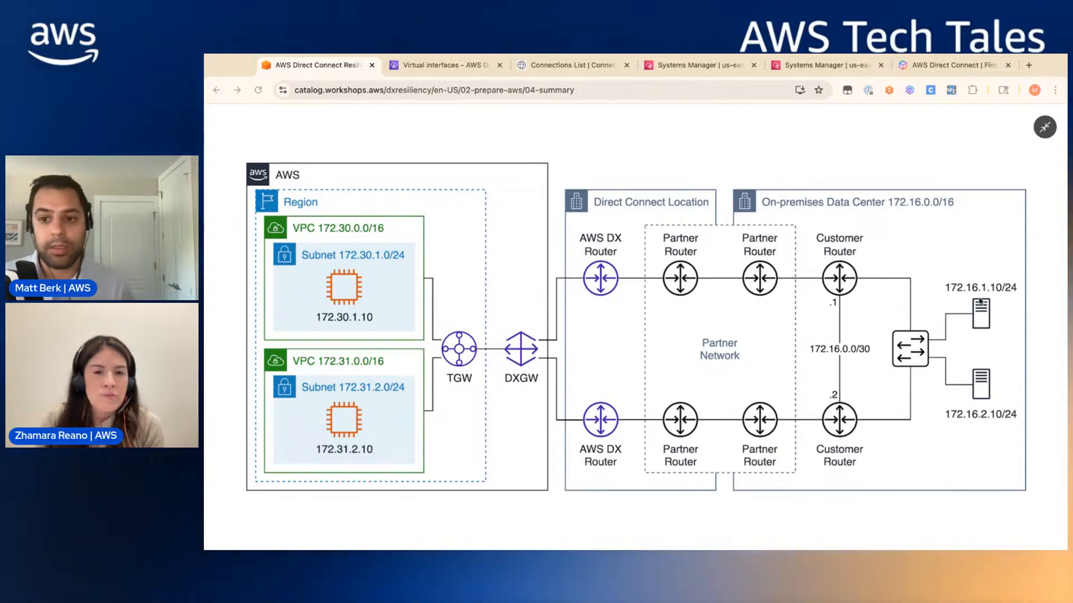
click(421, 67)
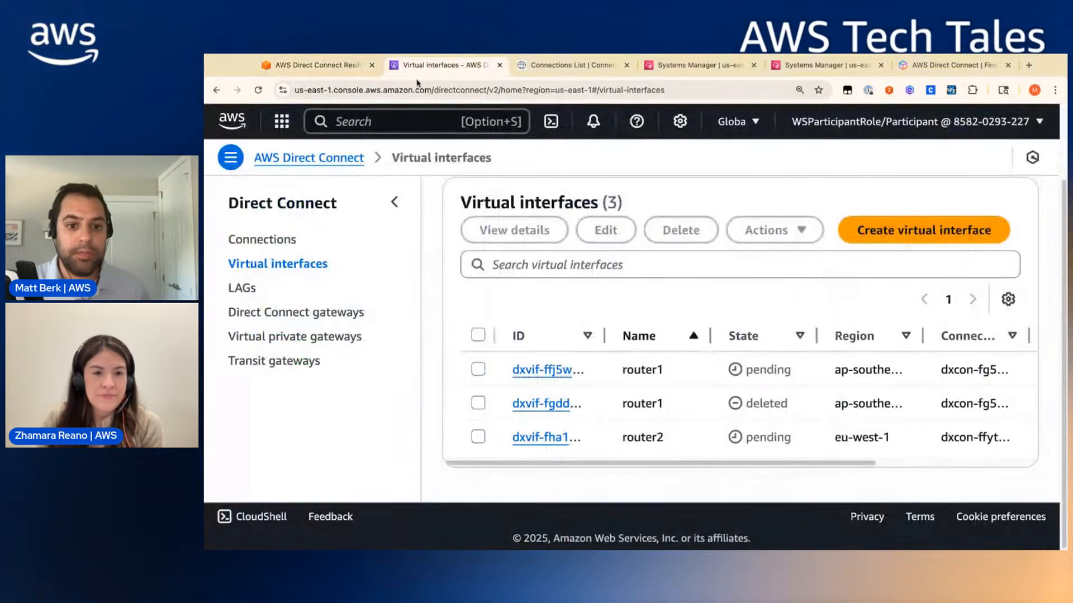
- Search the console for ec2 and open EC2 in a new tab
key(alt+s)
text(ec2)
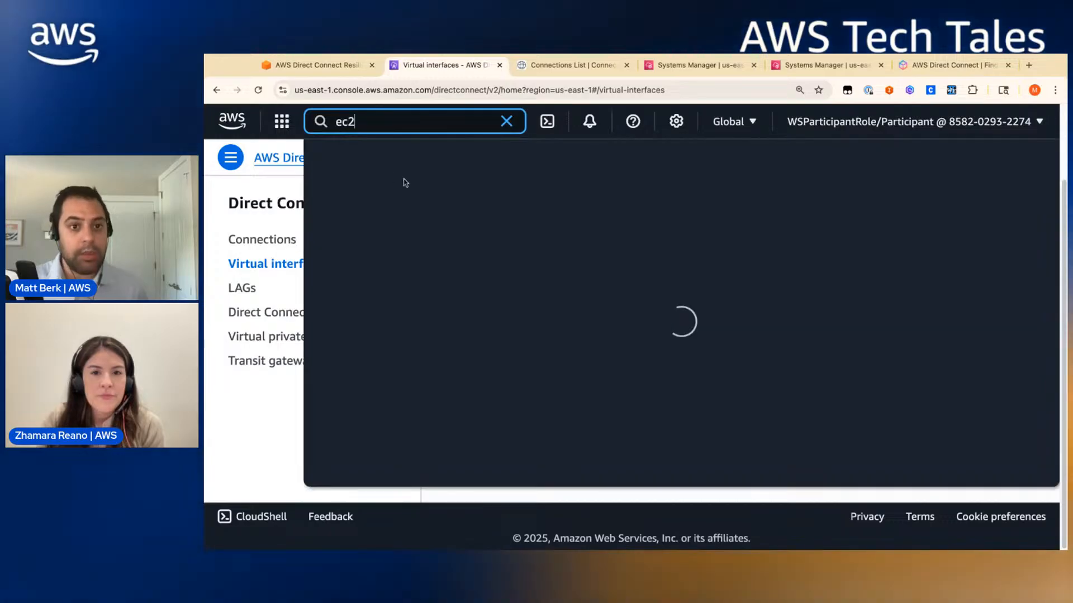
super+click(553, 224)
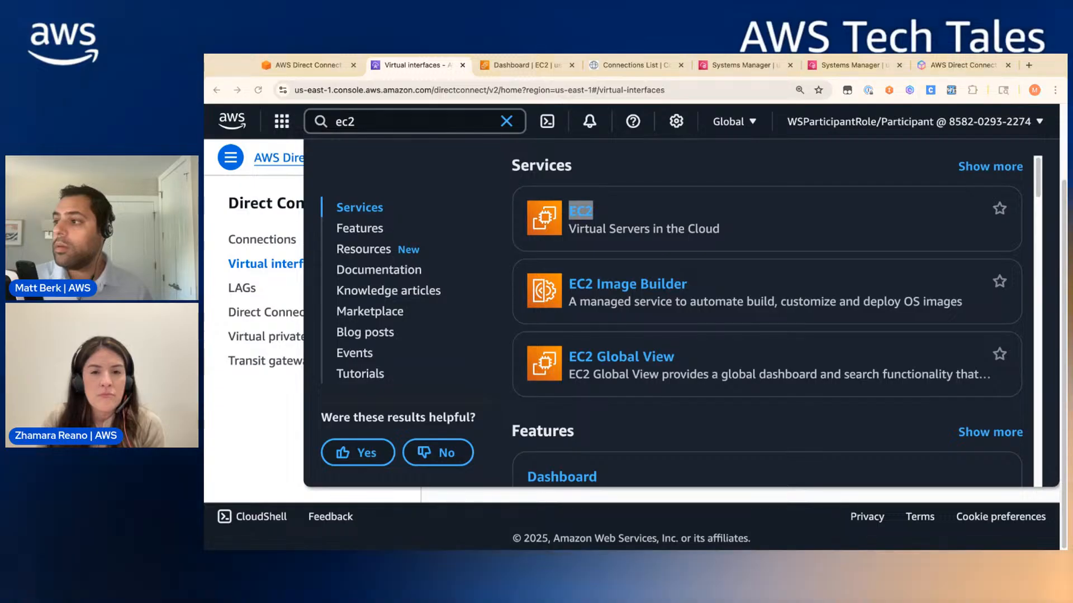
- Check the router1 and router2 Session Manager terminals, ending on router1
click(744, 65)
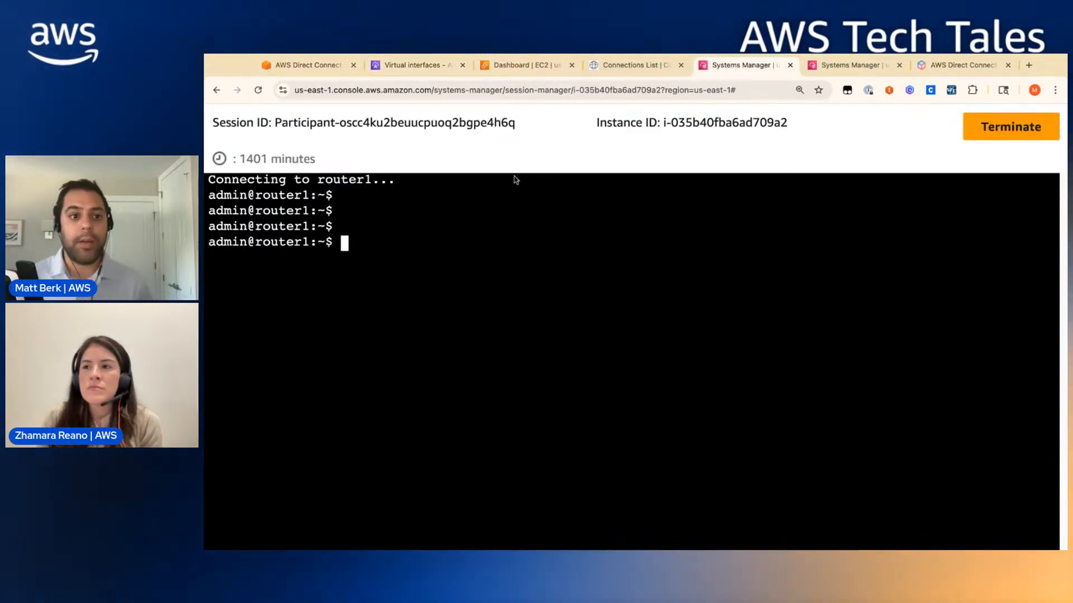
click(830, 65)
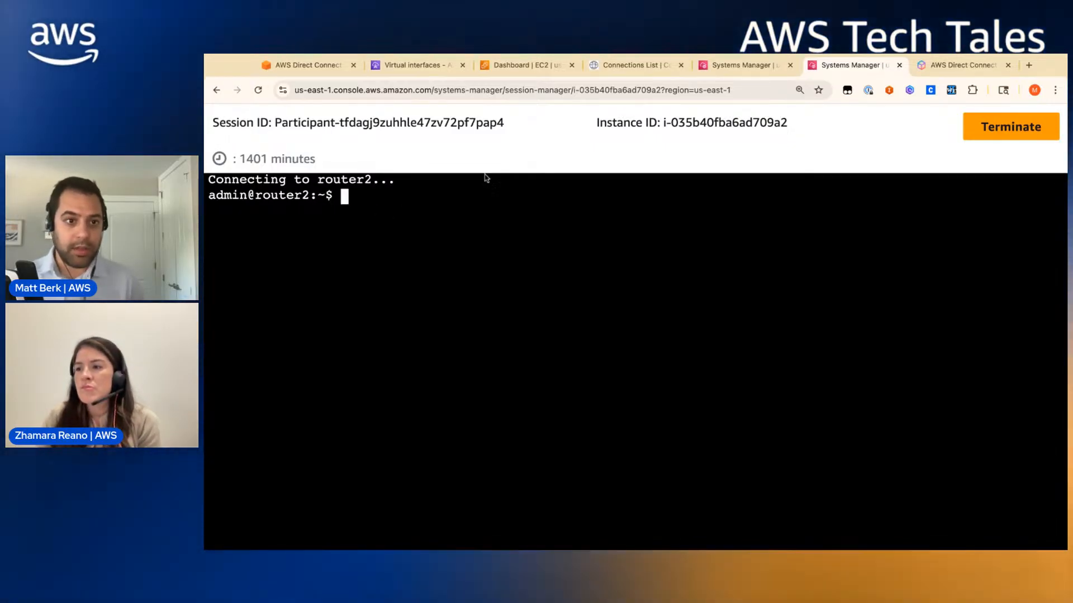
click(760, 74)
key(Return)
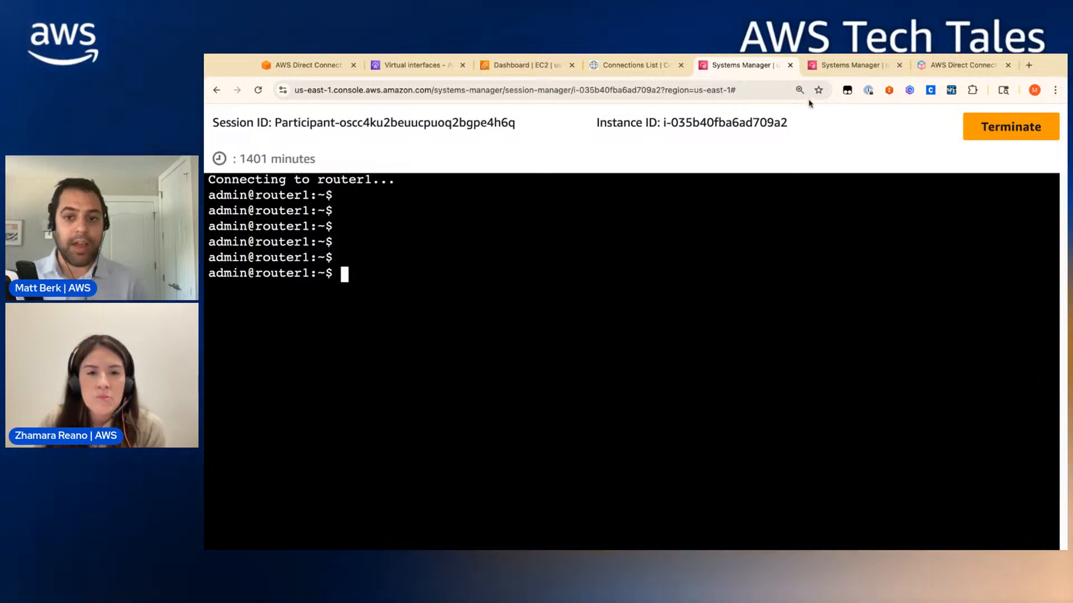
click(849, 65)
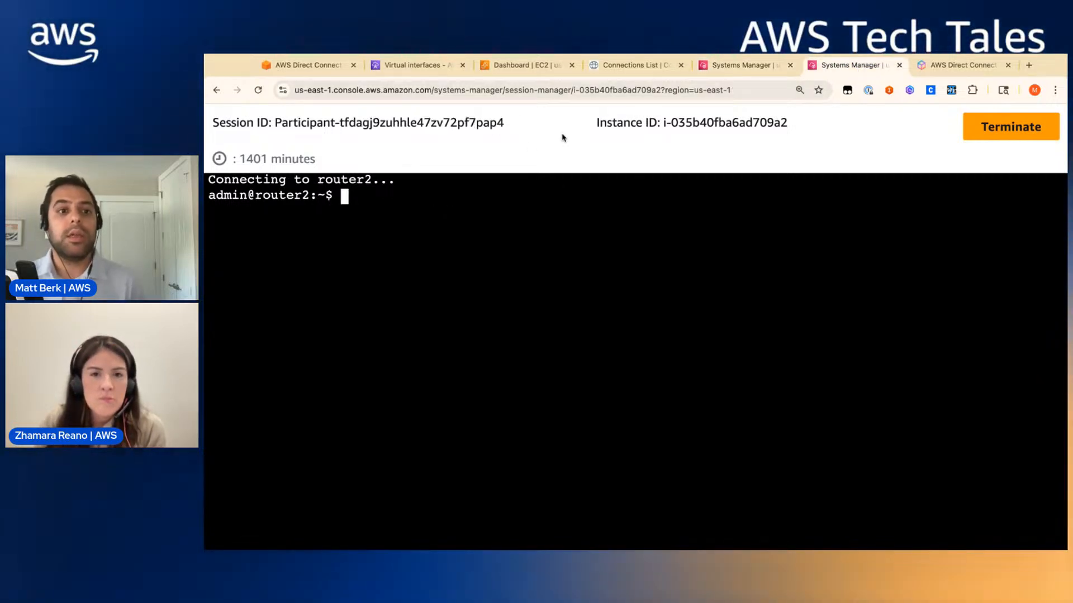
click(736, 66)
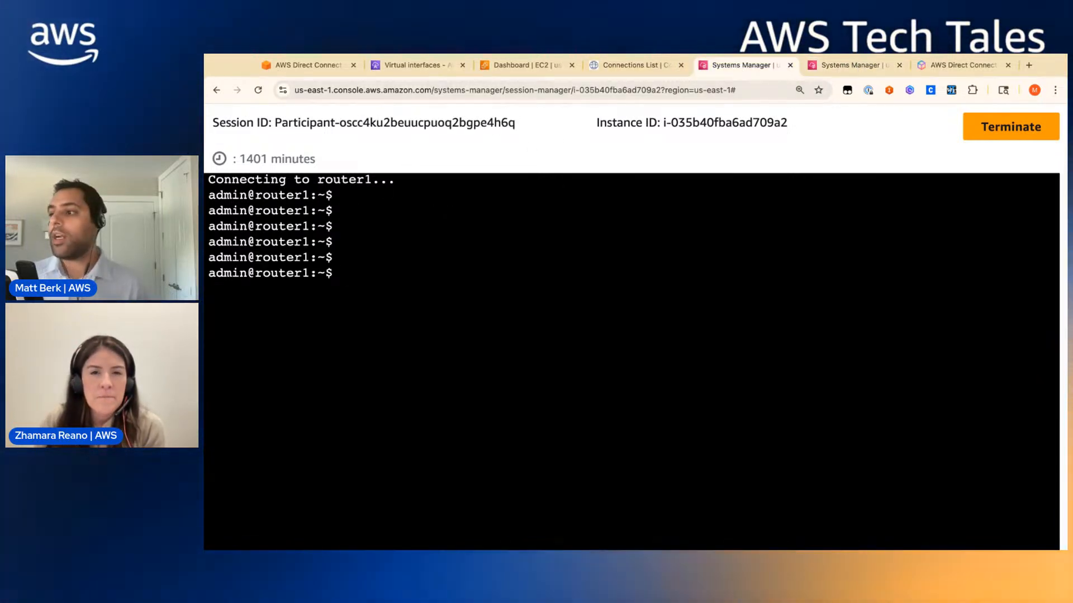
- Run ping 172.16.0.2 from the router1 terminal while glancing at the diagram and console tabs
text(ping 182)
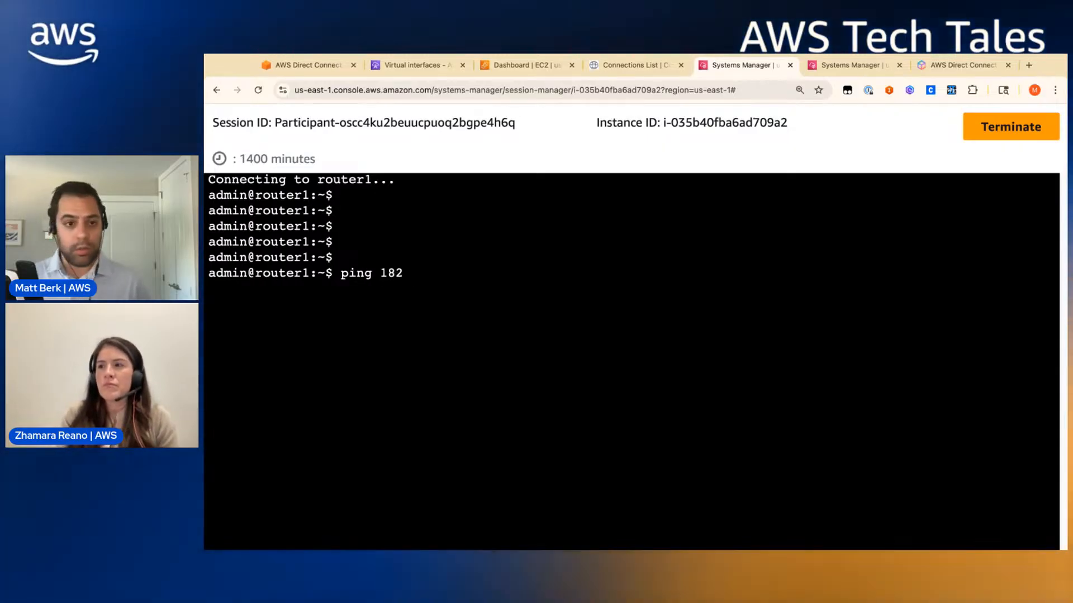
text(2)
key(BackSpace)
key(BackSpace)
key(BackSpace)
text(72.1)
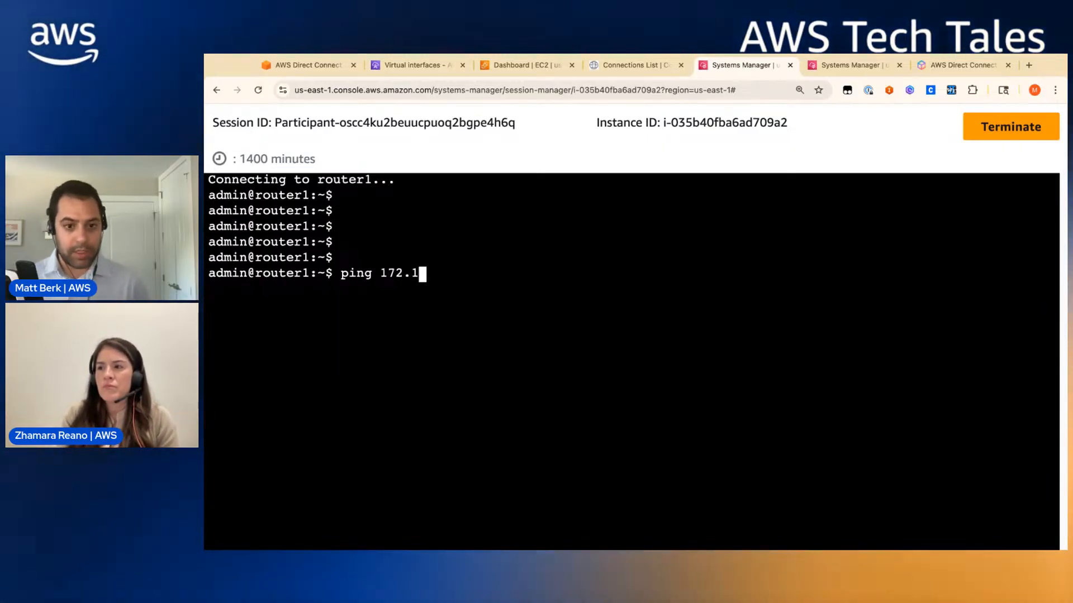
text(6.0.2)
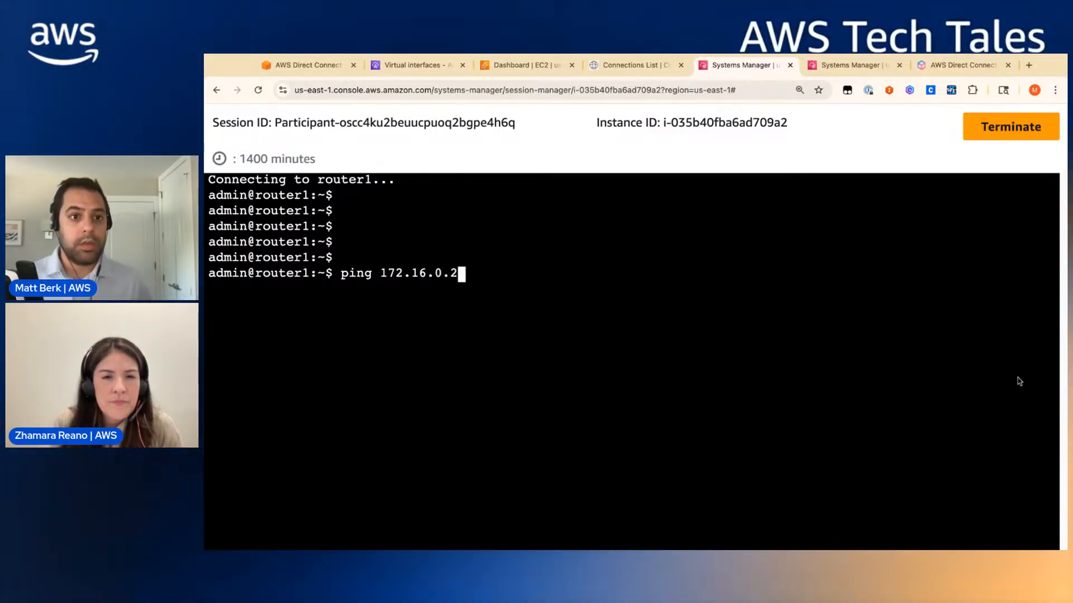
click(308, 69)
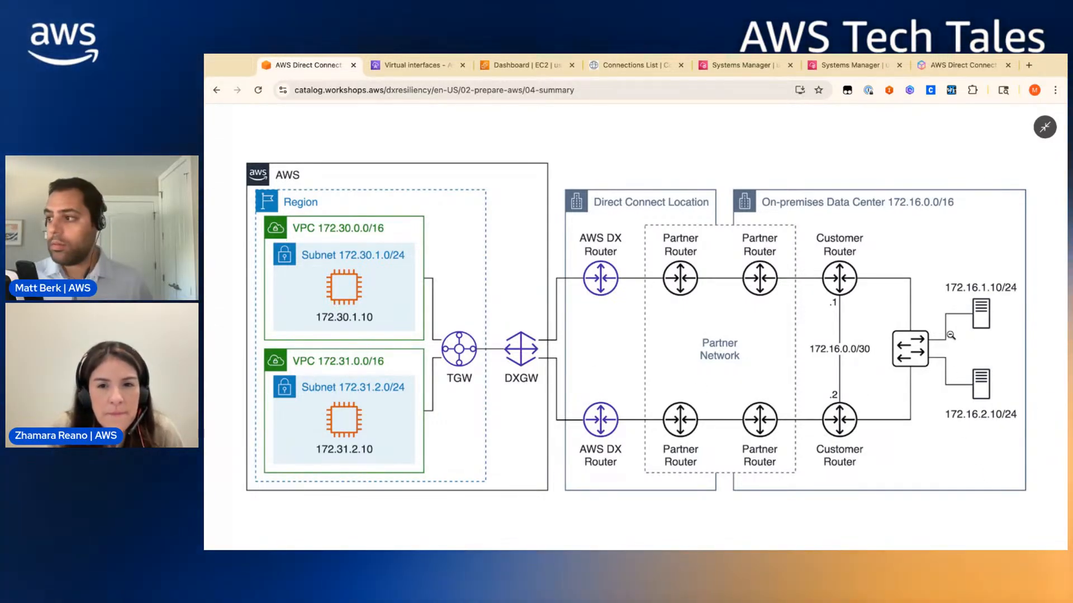
click(433, 65)
click(743, 65)
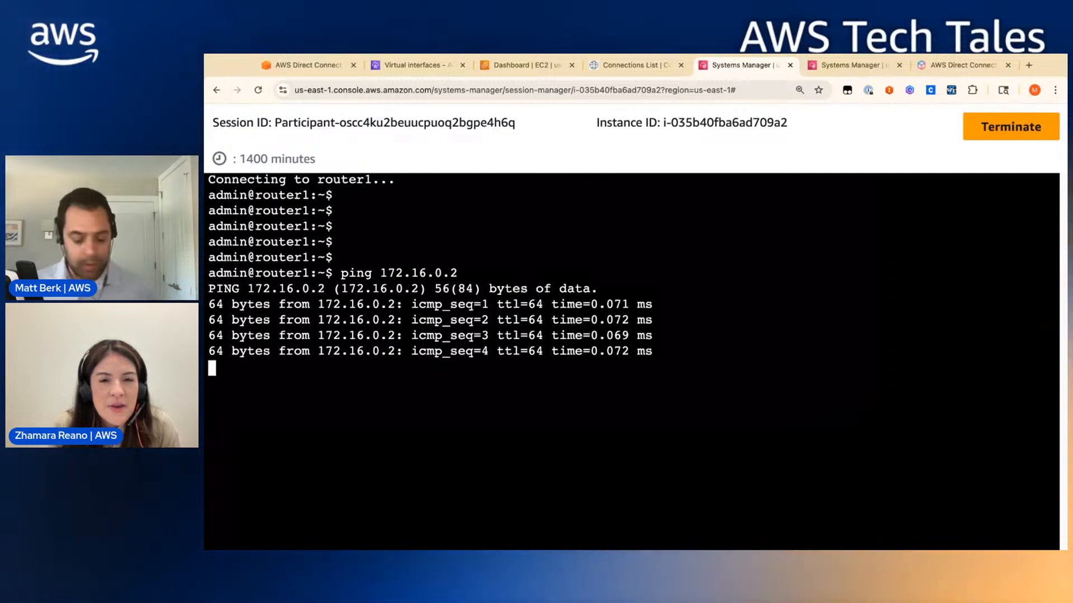
- Stop the ping with Ctrl+C and Ctrl+Z, then clear the terminal
key(ctrl+c)
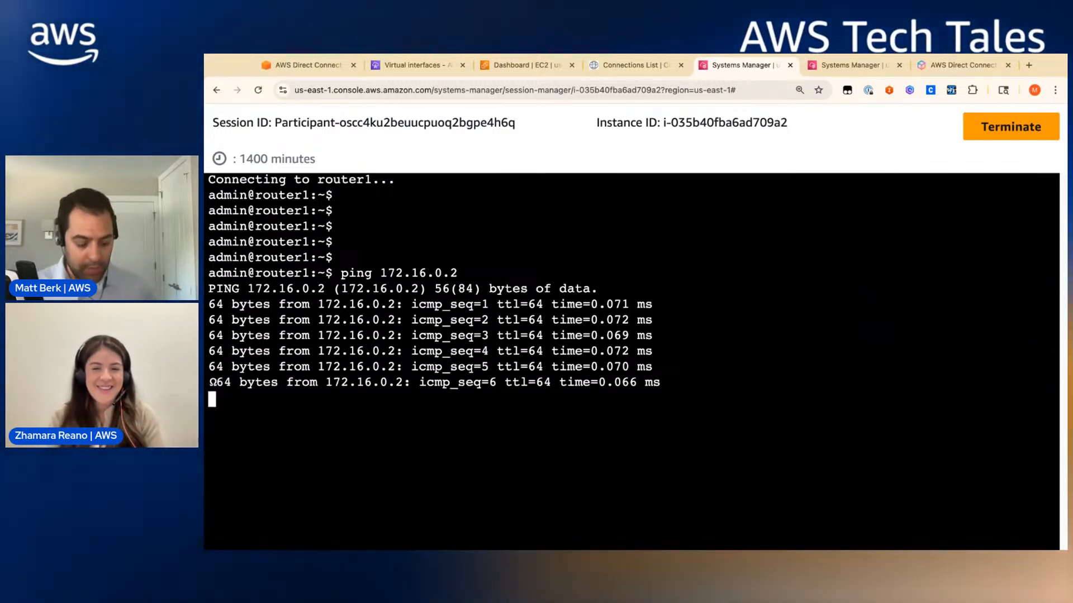
key(Return)
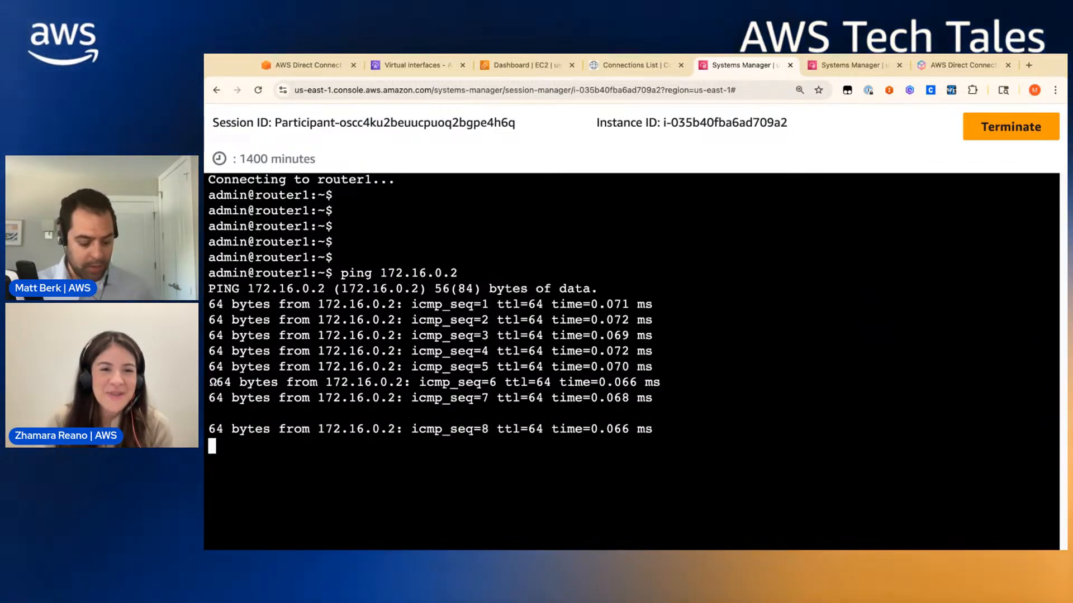
key(ctrl+c)
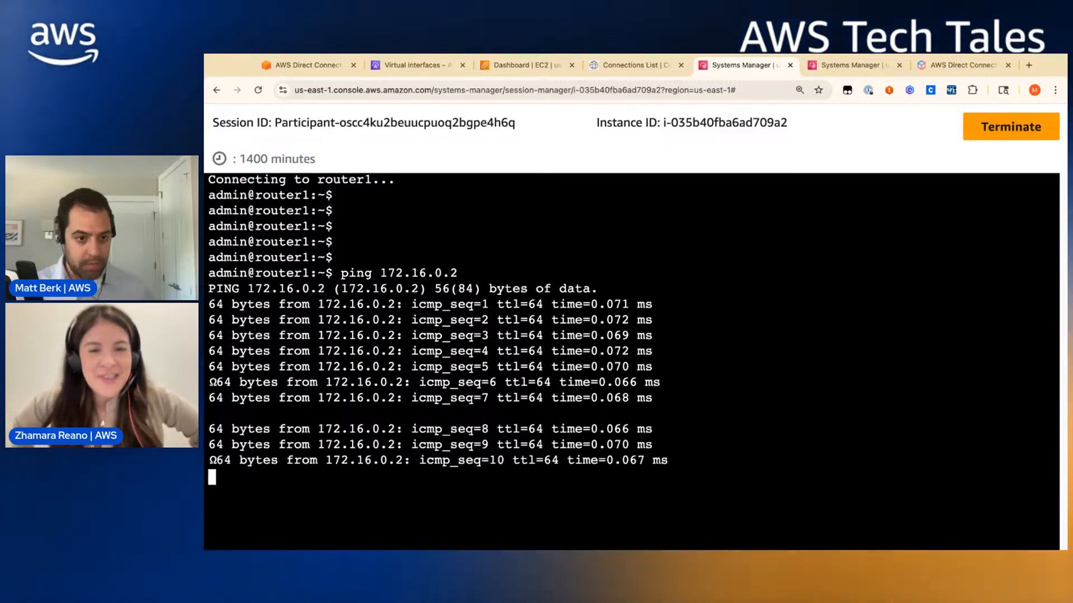
key(Return)
key(ctrl+z)
key(Return)
key(Return)
key(Return)
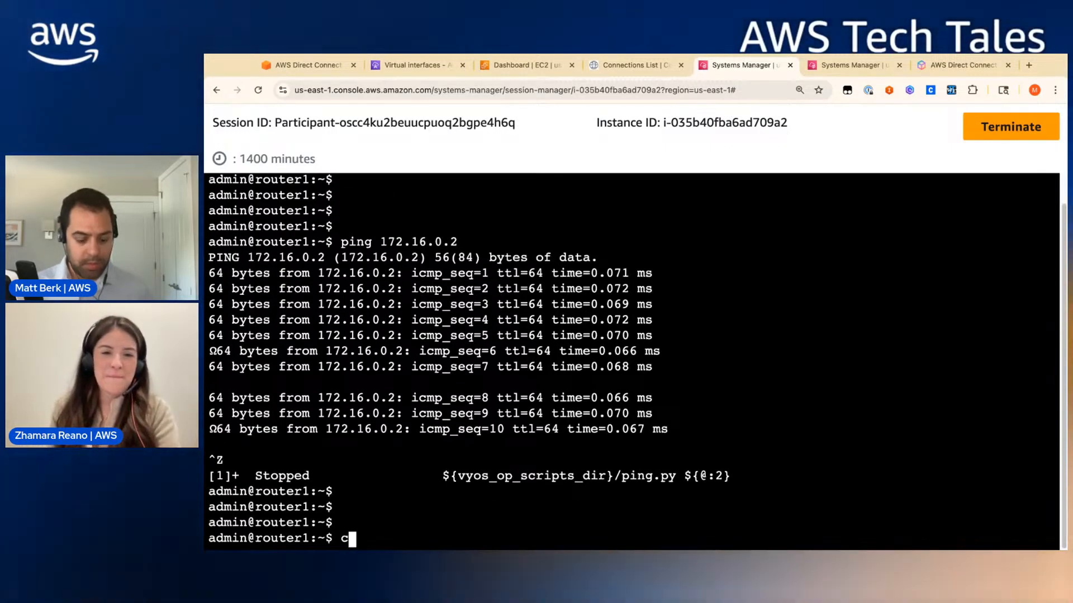
text(clear)
key(Return)
key(Return)
key(Return)
key(Return)
key(Return)
key(Return)
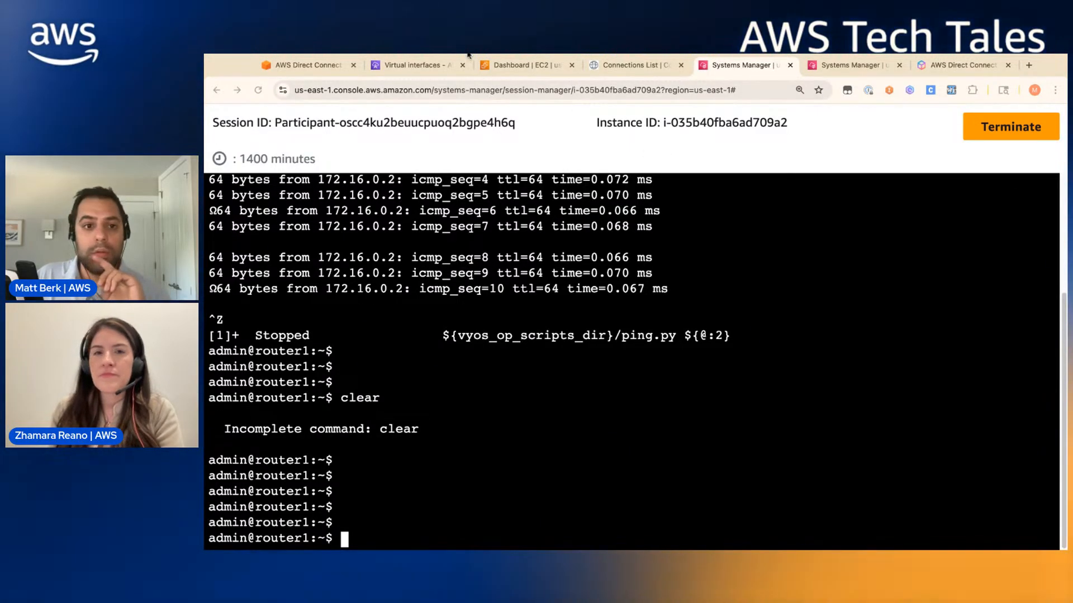
- Look over the EC2 and connections list tabs, ending on the workshop network diagram
click(528, 65)
click(637, 65)
click(740, 66)
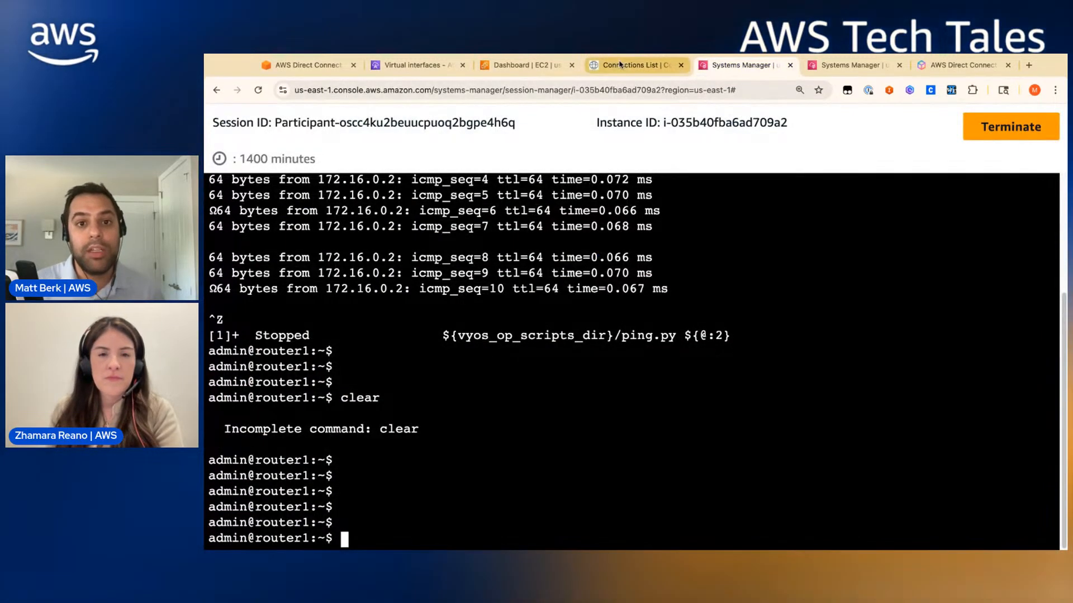
click(620, 65)
click(740, 65)
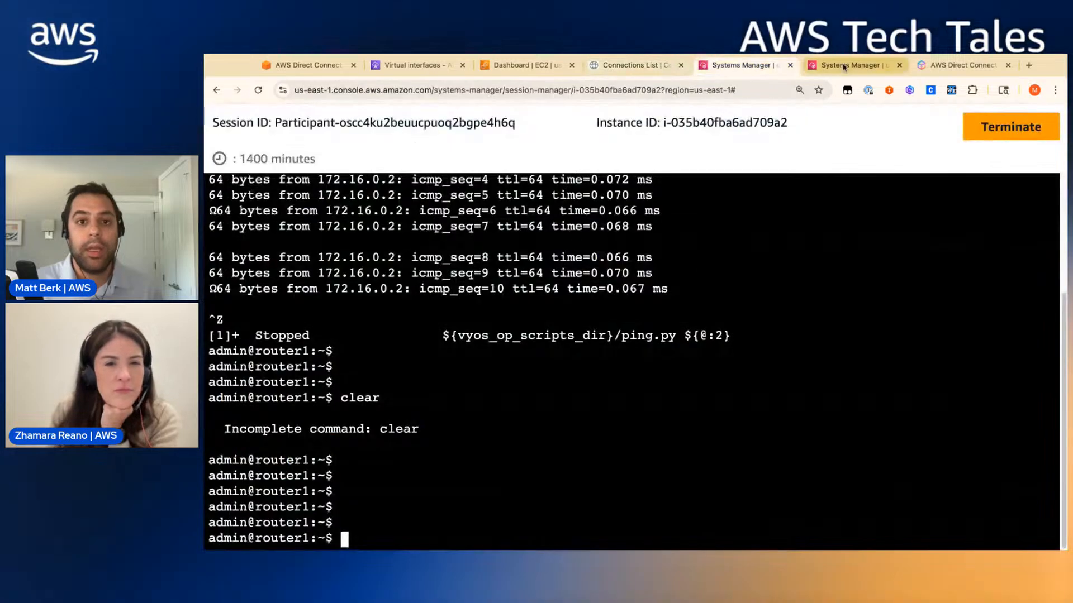
click(291, 69)
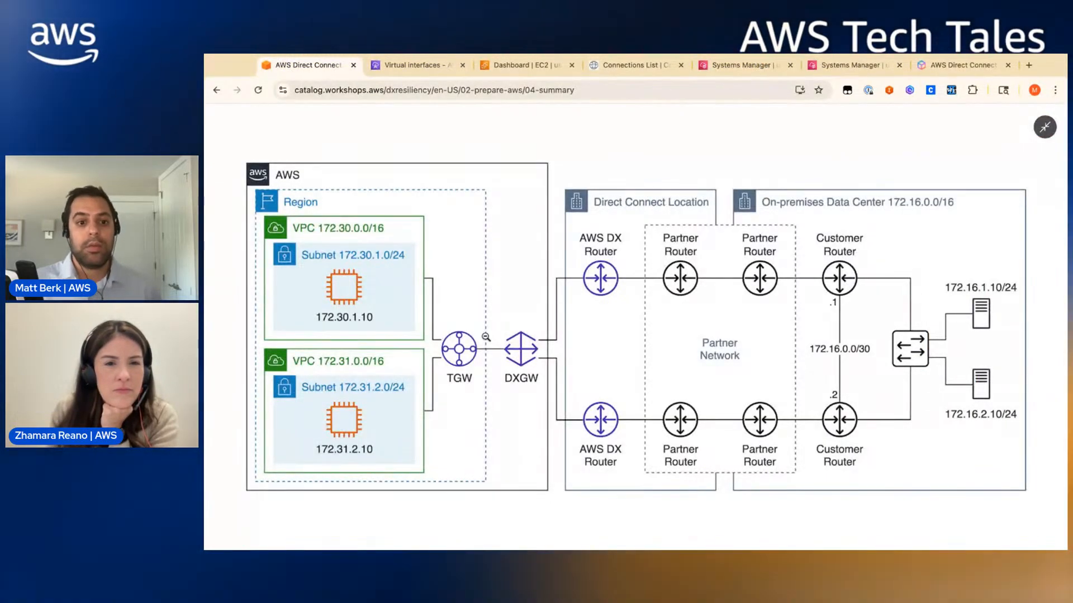
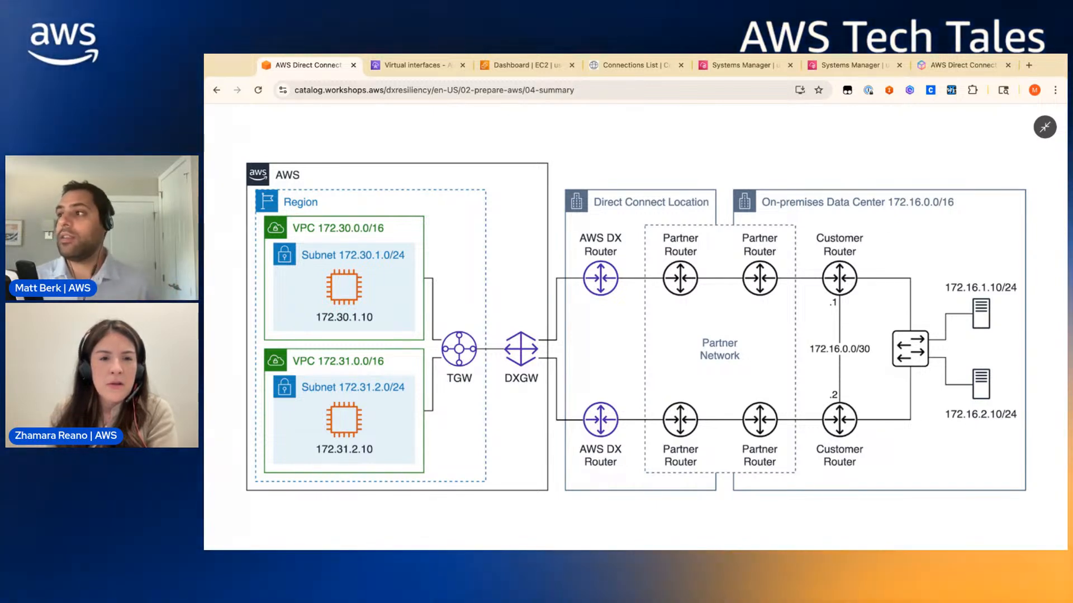
- On router1, run the eth3 vif 2231 address 169.254.100.2/30 command; it is rejected as invalid
click(726, 68)
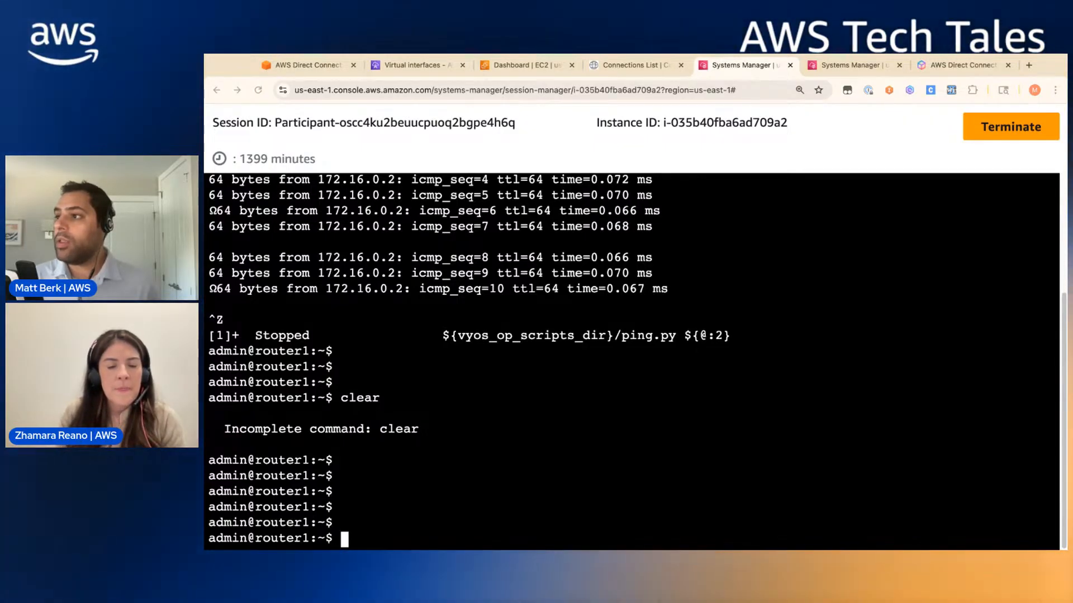
text(set interfaces ethernet eth3 vif VLANID address 169.254.100.2/30)
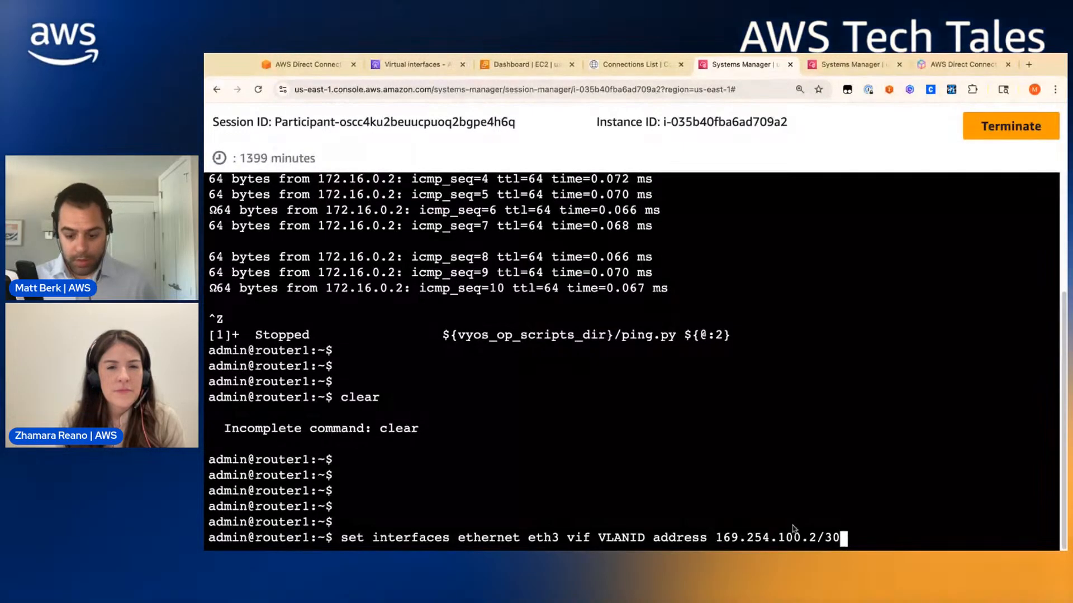
key(Left)
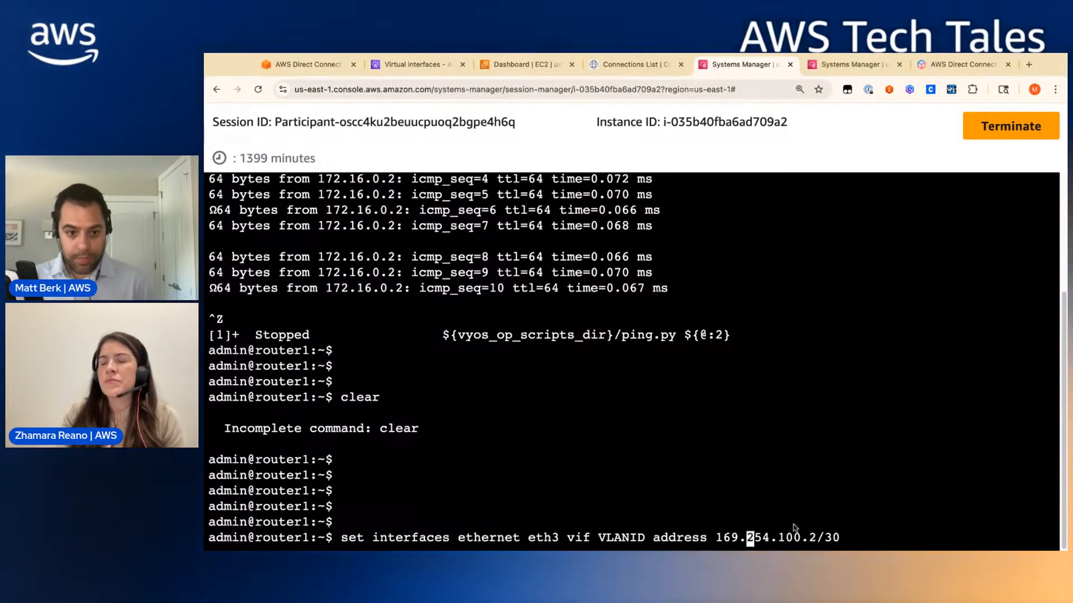
key(Left)
key(Left)
key(Left)
key(Left)
key(Left)
key(Left)
key(Left)
key(Left)
key(Left)
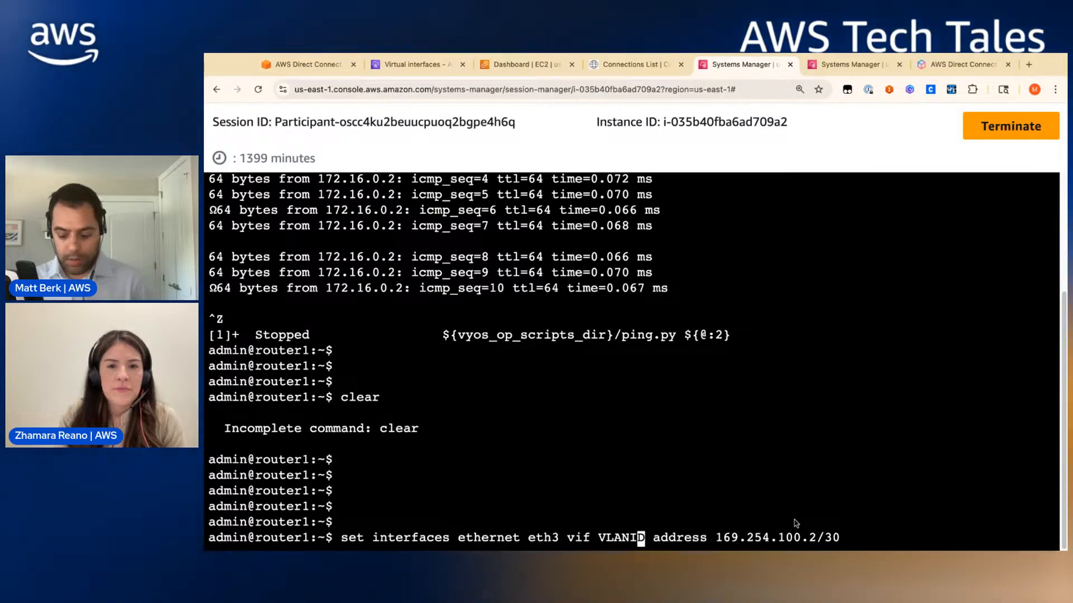
key(BackSpace)
key(BackSpace)
key(BackSpace)
key(BackSpace)
key(BackSpace)
key(BackSpace)
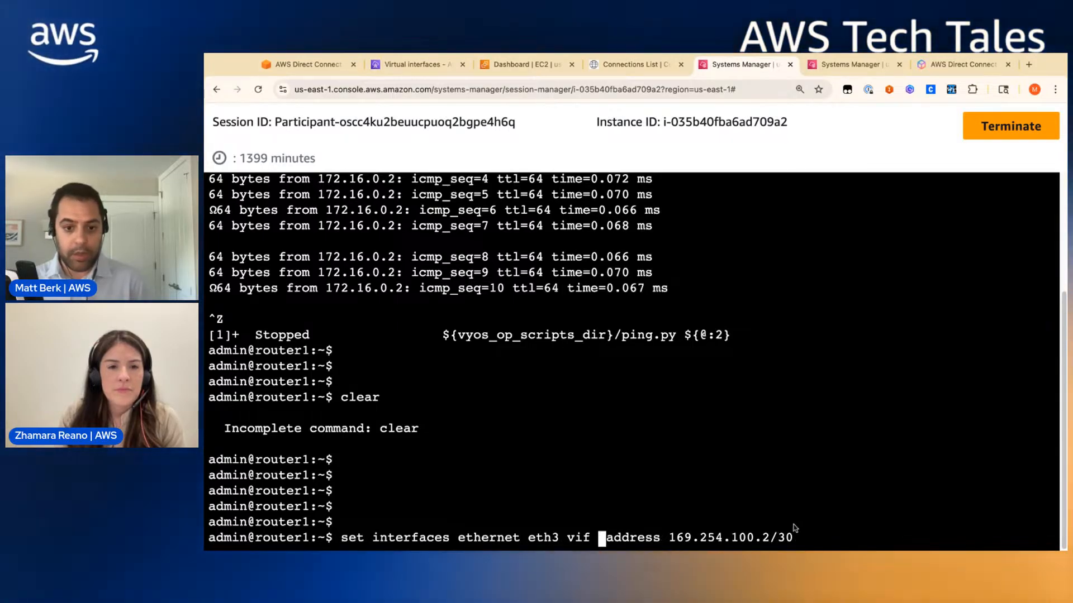
click(627, 66)
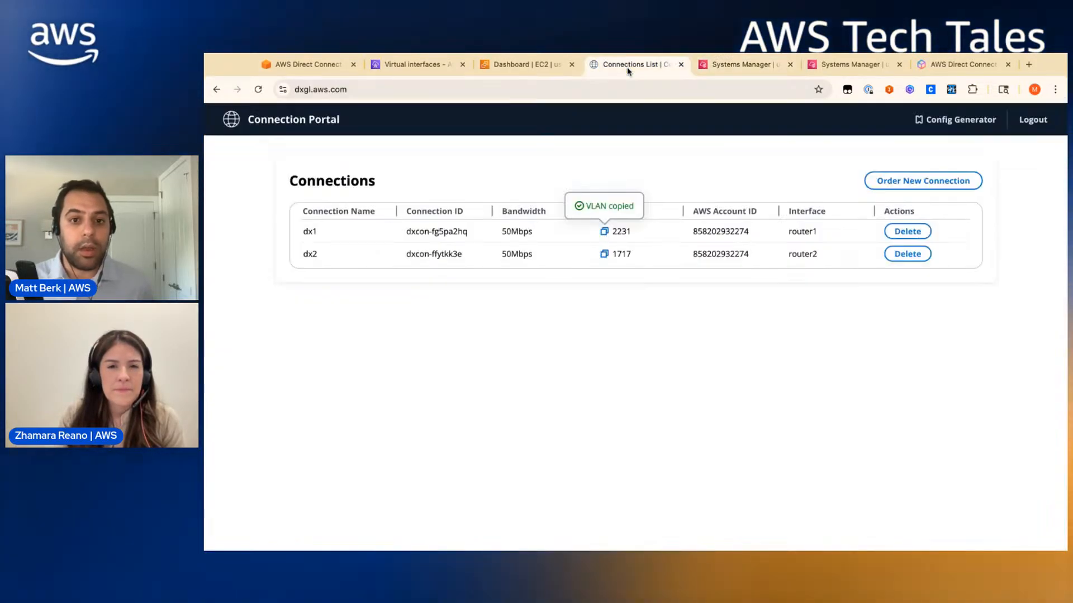
click(725, 67)
text(22)
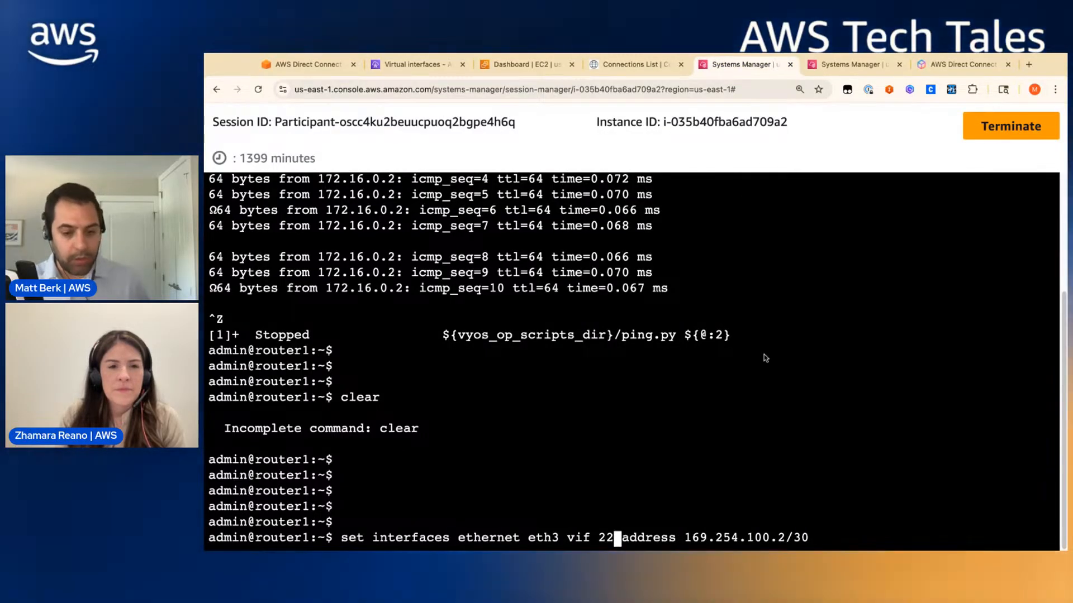
text(31)
key(Return)
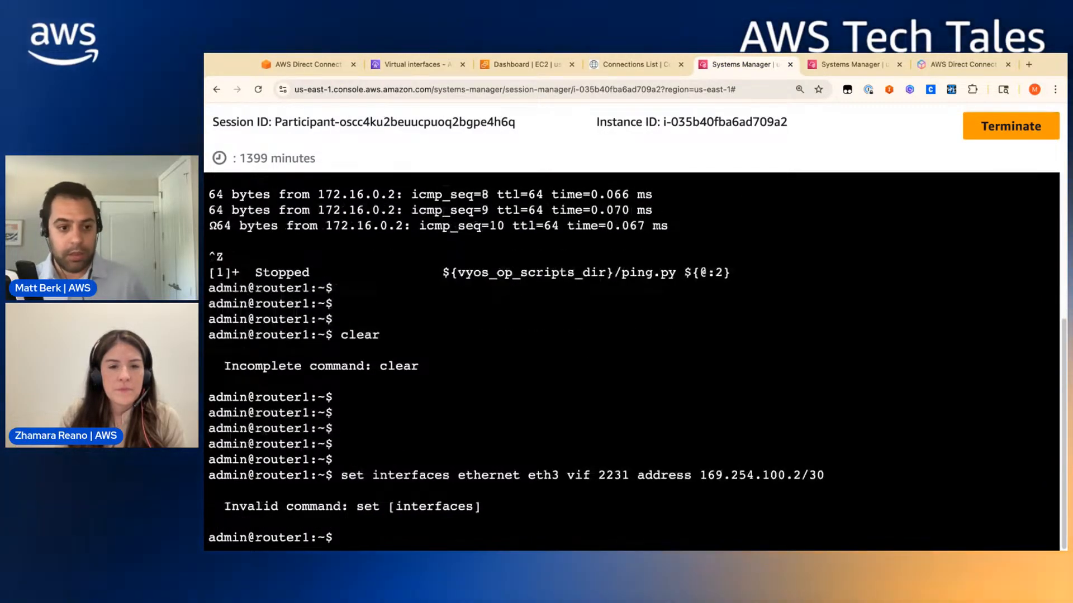
- Enter configuration mode on router1 and set eth3 vif 2231 address 169.254.100.2/30
text(confdig)
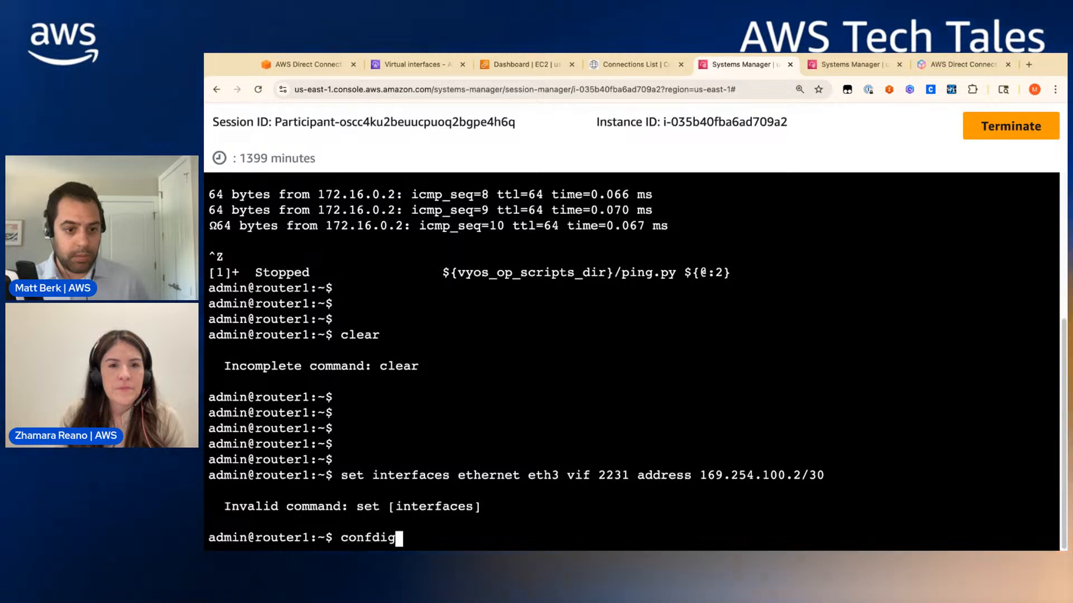
key(BackSpace)
key(BackSpace)
key(BackSpace)
text(igure)
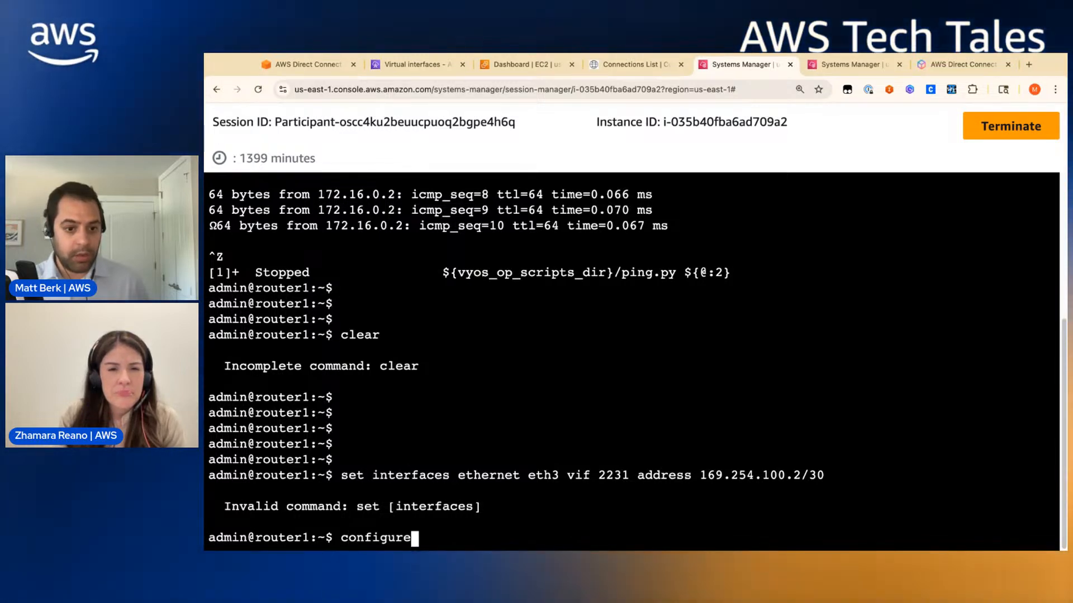
key(Return)
key(Up)
key(Up)
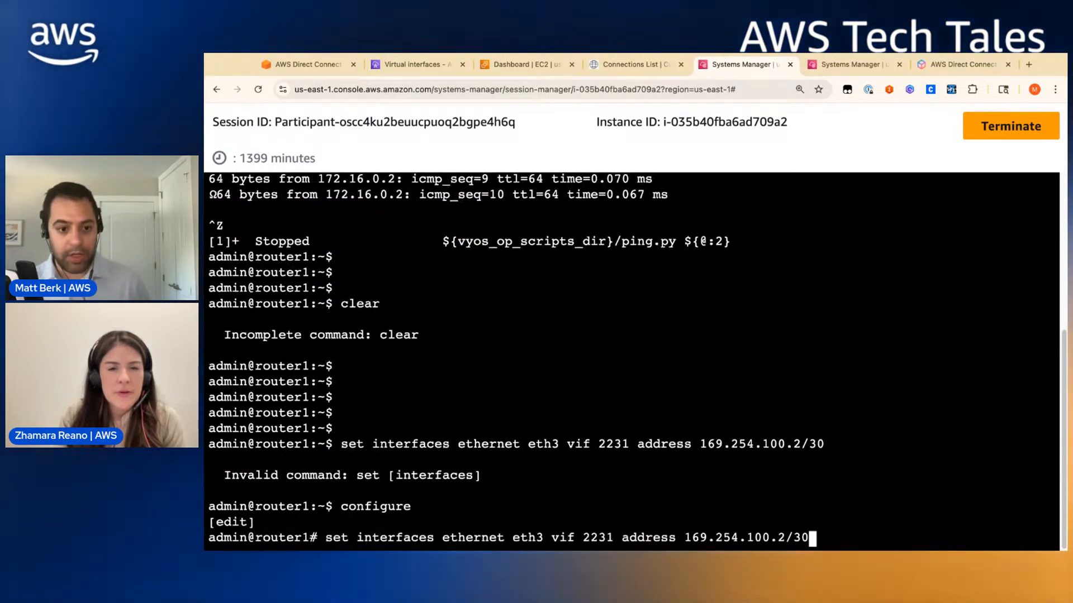
key(Return)
key(Return)
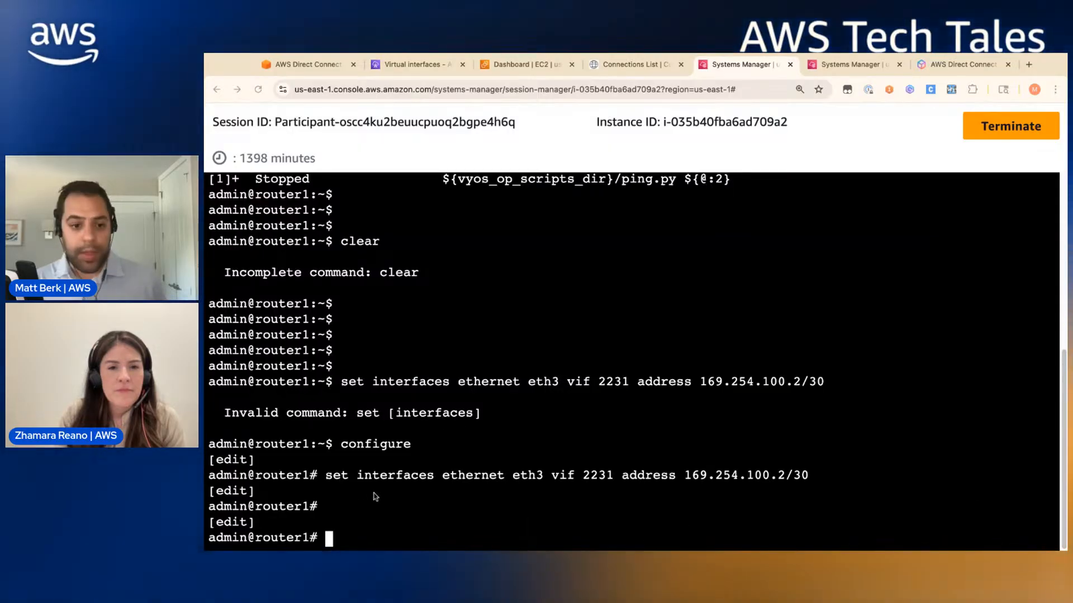
- Add BGP network 172.16.0.0/16, a blackhole static route, and neighbor 169.254.100.1 with remote AS 65002
text(set protocols bgp 65001 address-family ipv4-unicast network 172.16.0.0/16 set protocols static route 172.16.0.0/16 blackhole)
key(Return)
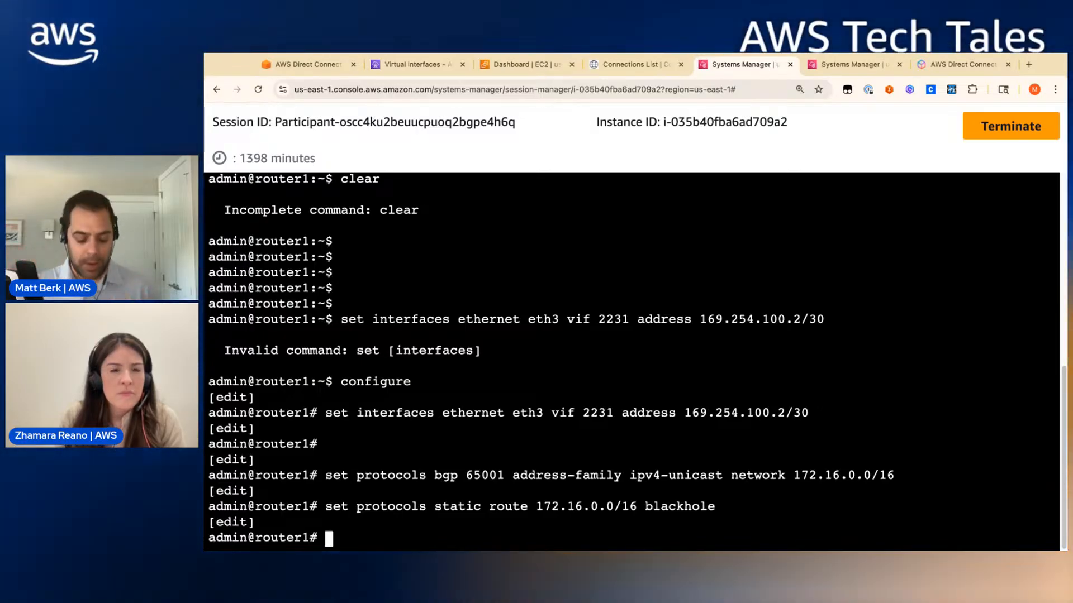
key(super+v)
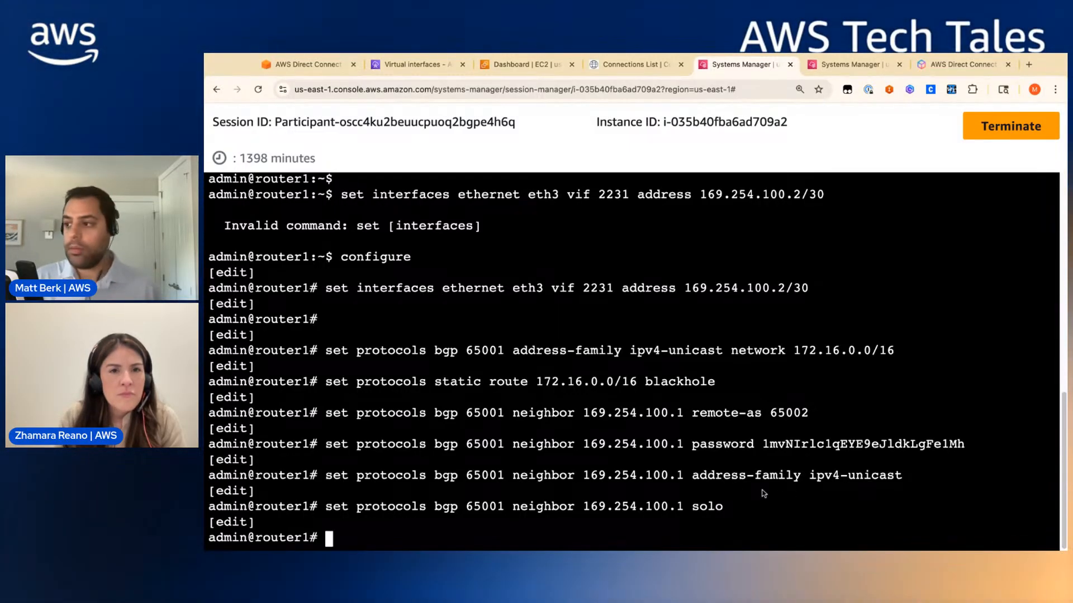
- Commit and save router1's configuration
text(commi)
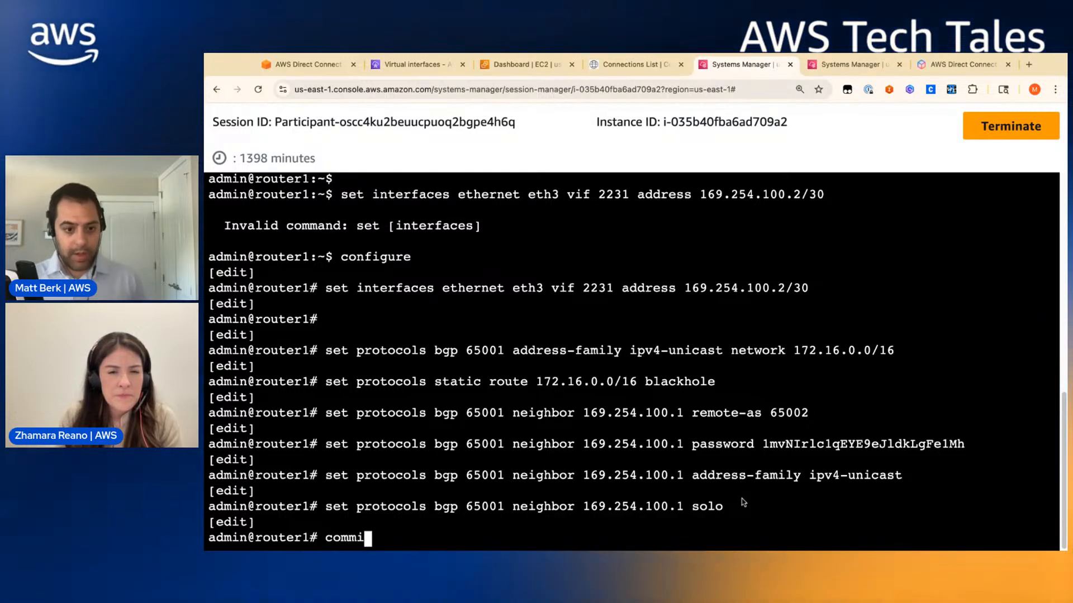
text(ty)
key(BackSpace)
key(Return)
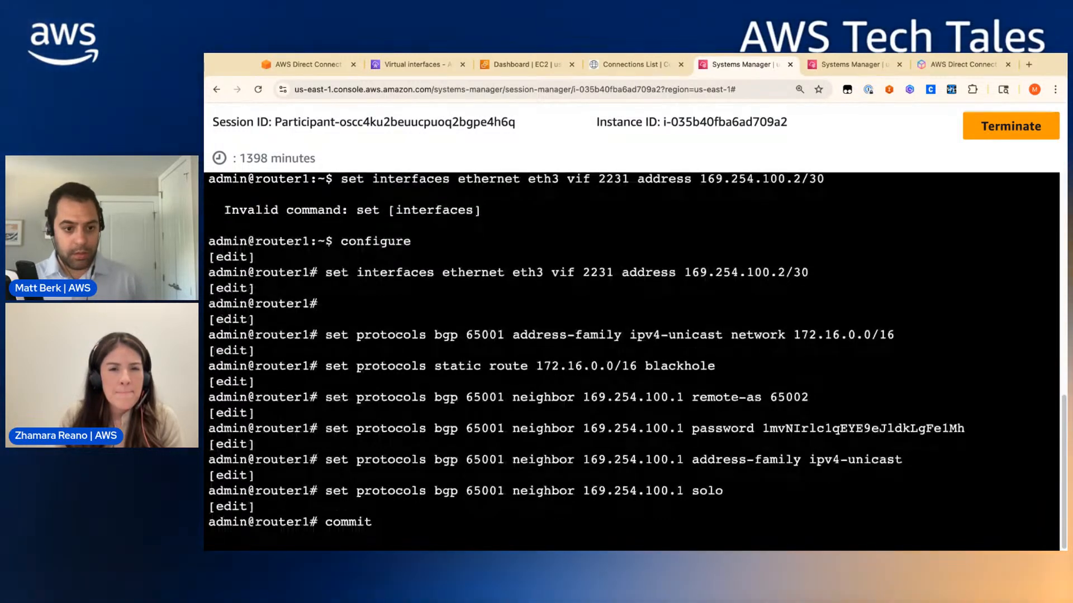
text(s)
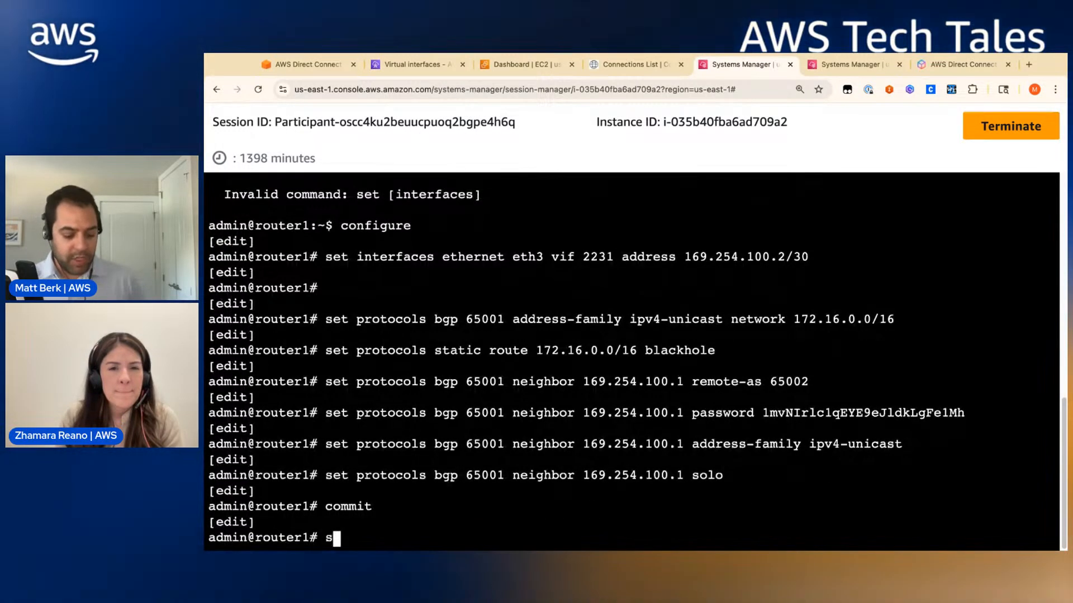
text(ave)
key(Return)
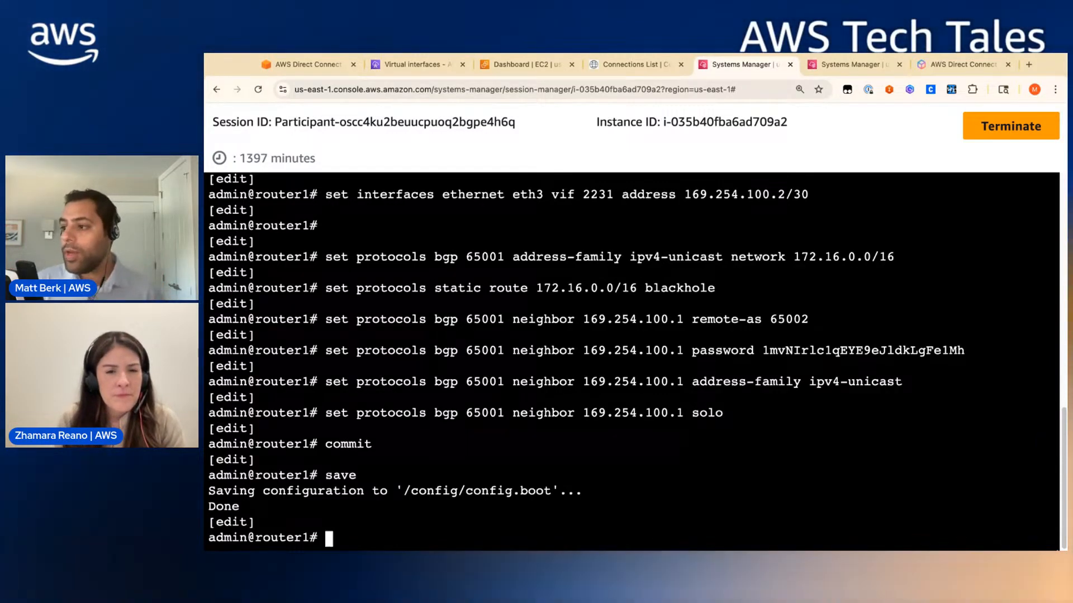
- Ping the AWS peer 169.254.100.1 from router1 twice; it returns 'Operation not permitted'
text(ping 16)
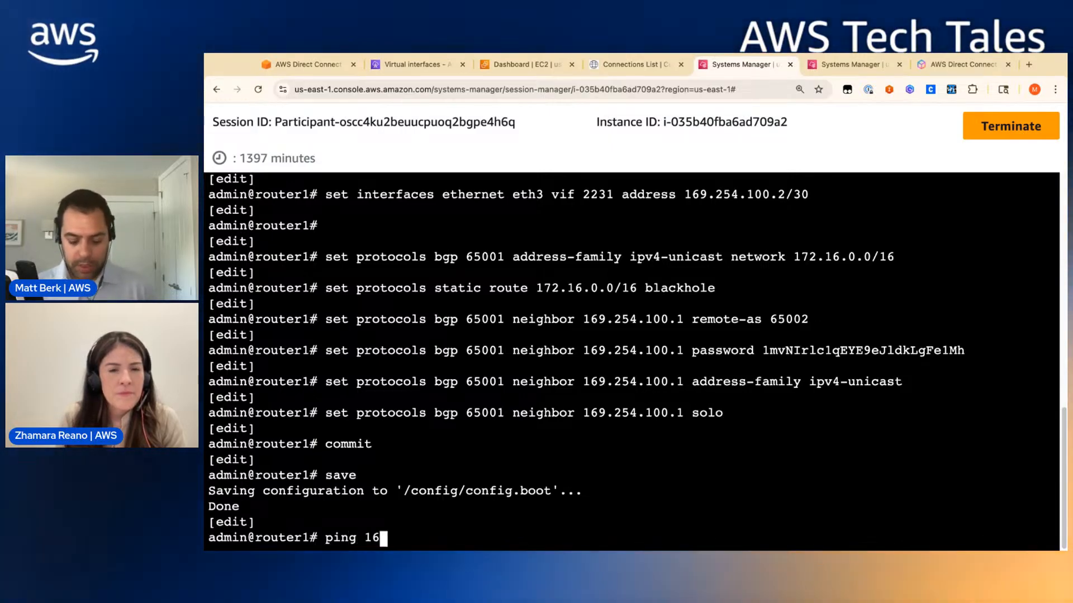
text(9.254)
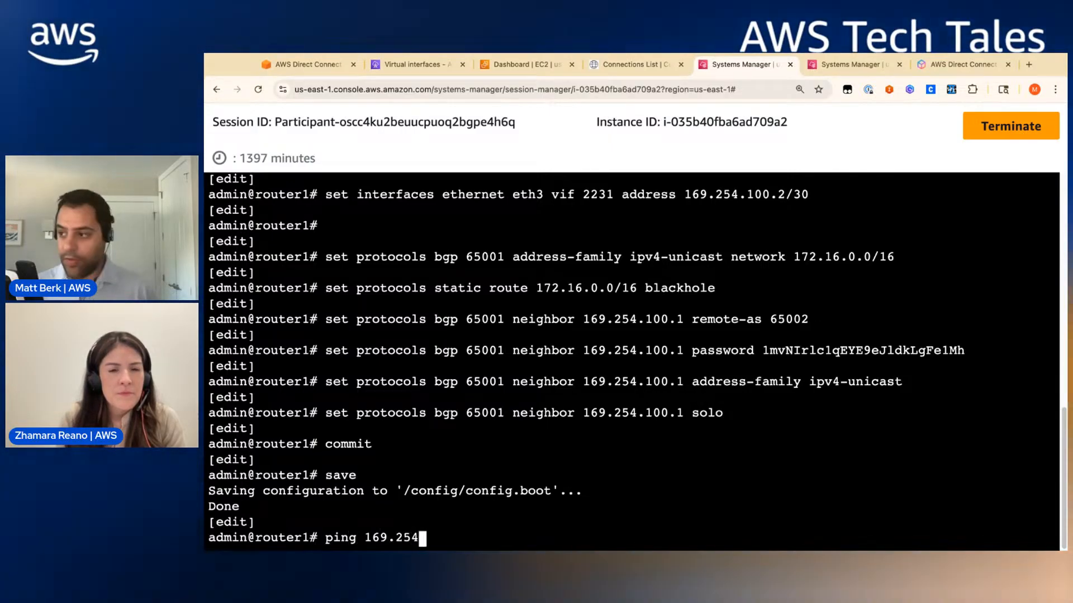
text(.100.1)
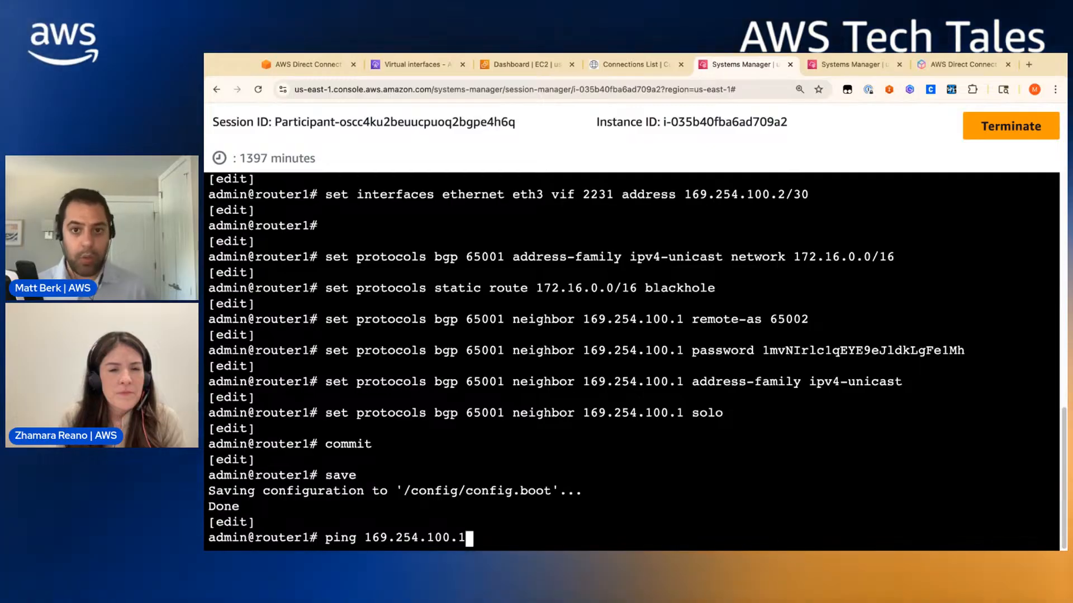
click(402, 67)
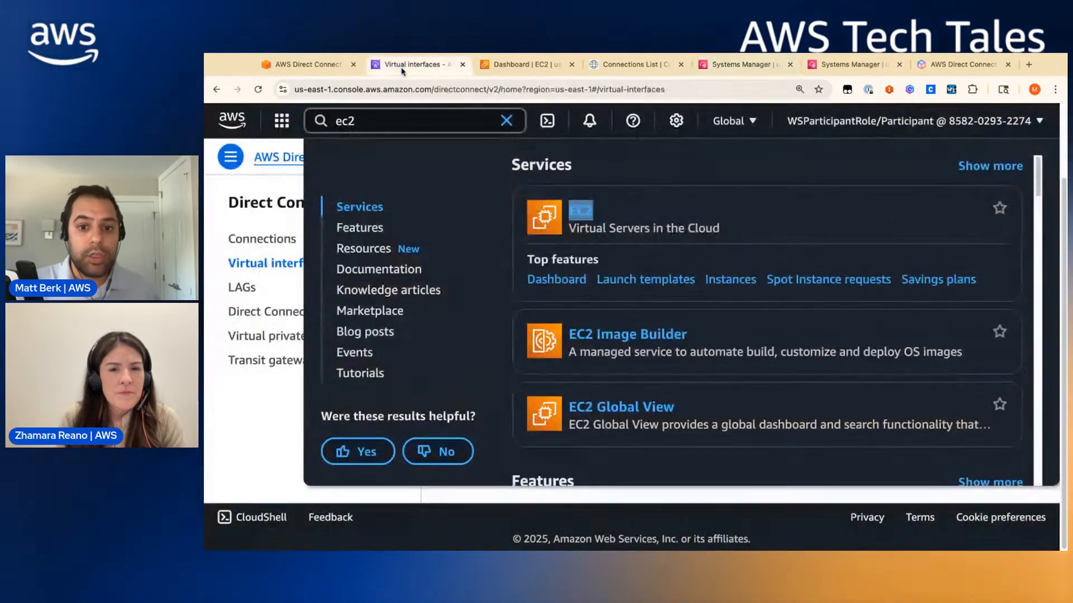
click(315, 66)
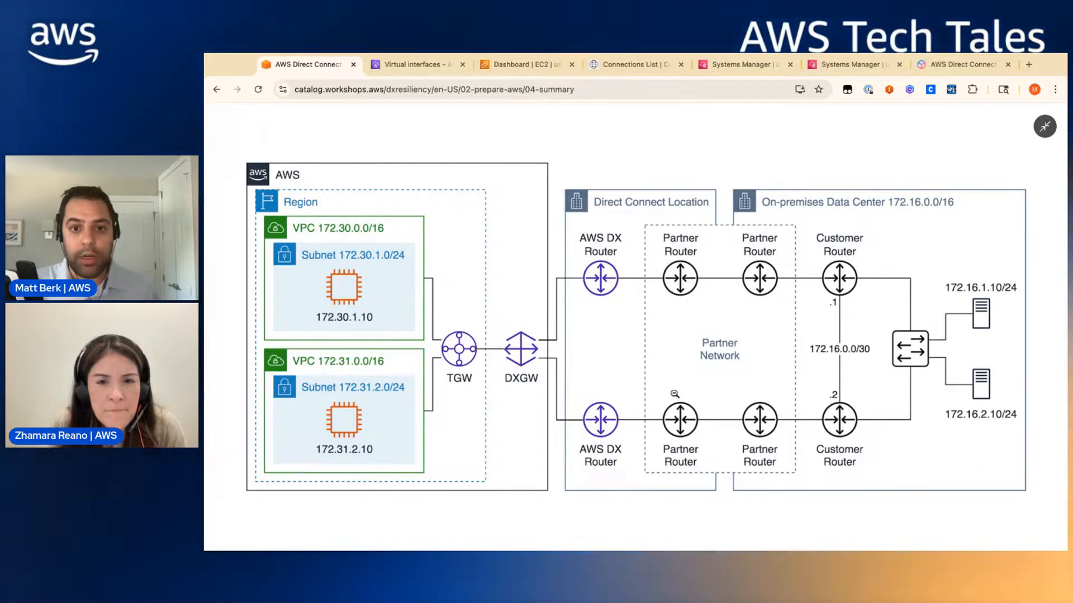
click(743, 66)
key(Return)
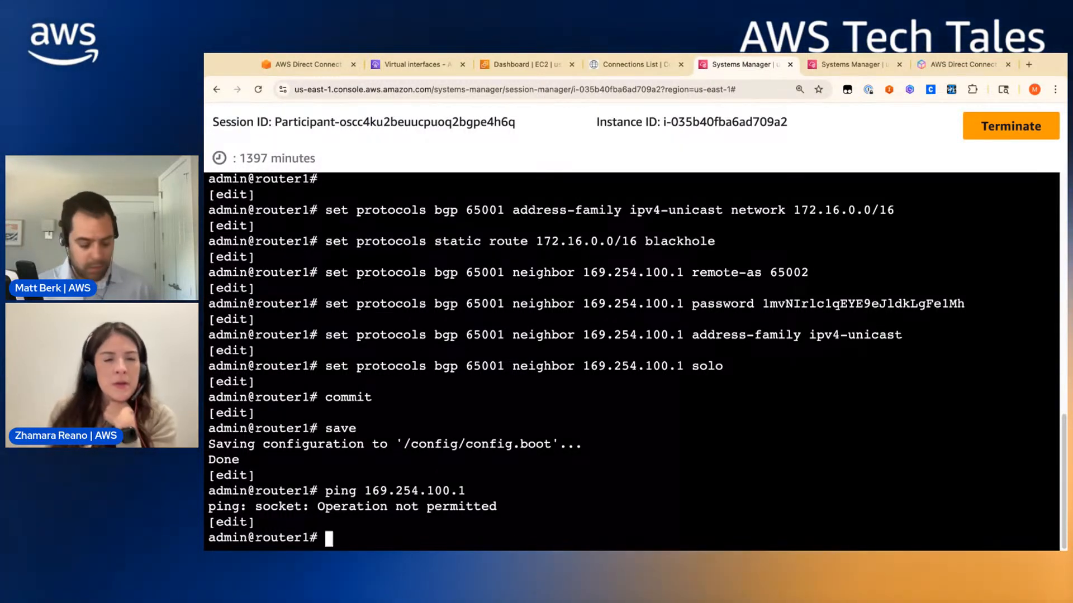
text(g)
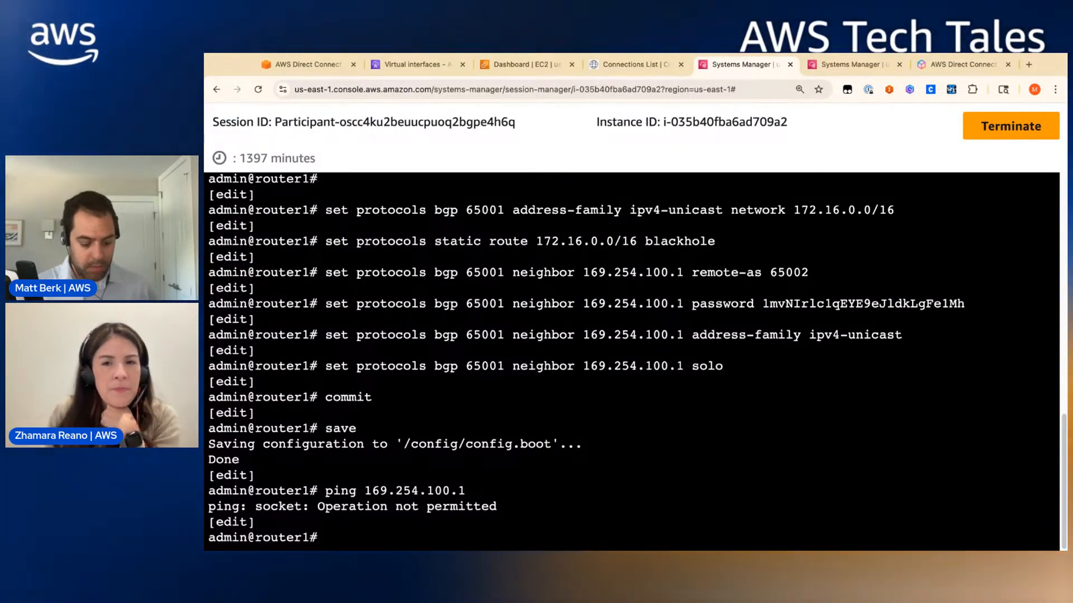
key(ctrl+c)
key(Return)
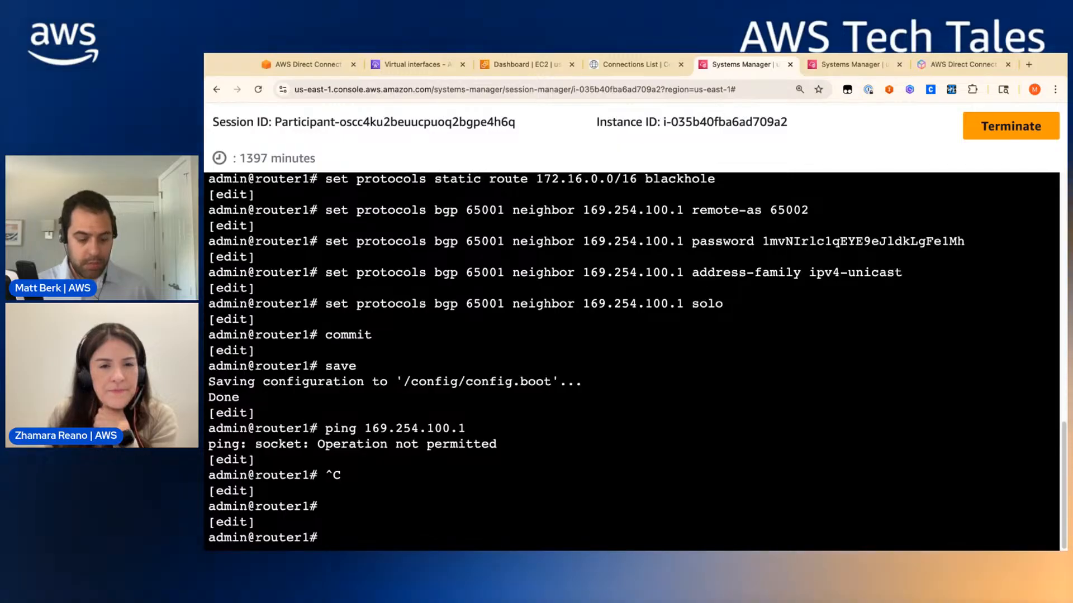
key(Up)
key(Return)
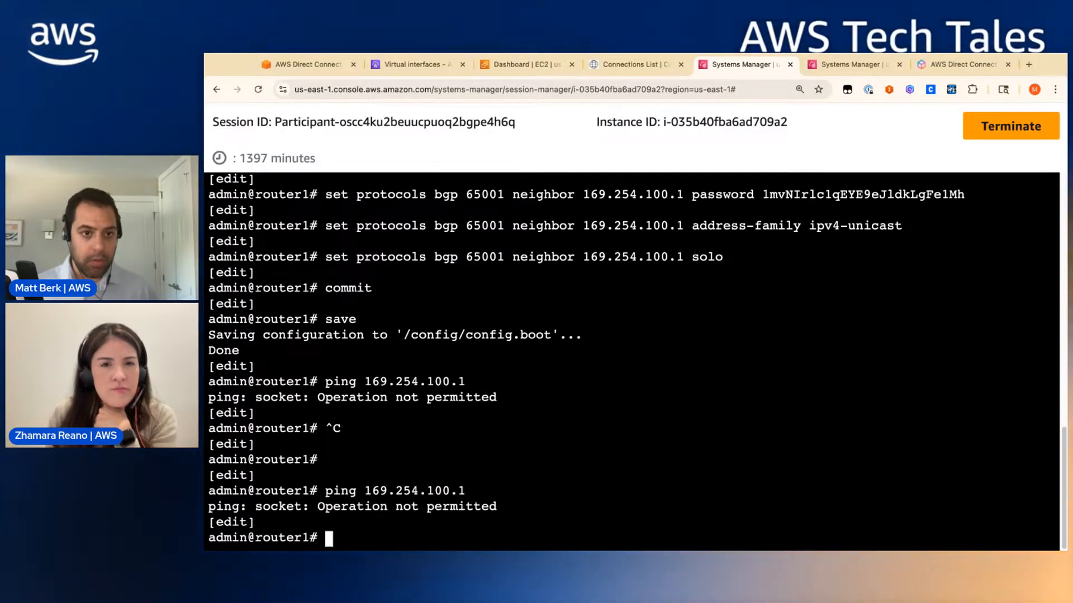
- Run ping with no arguments to display its usage help
scroll(645, 219, up, 1)
scroll(638, 302, down, 1)
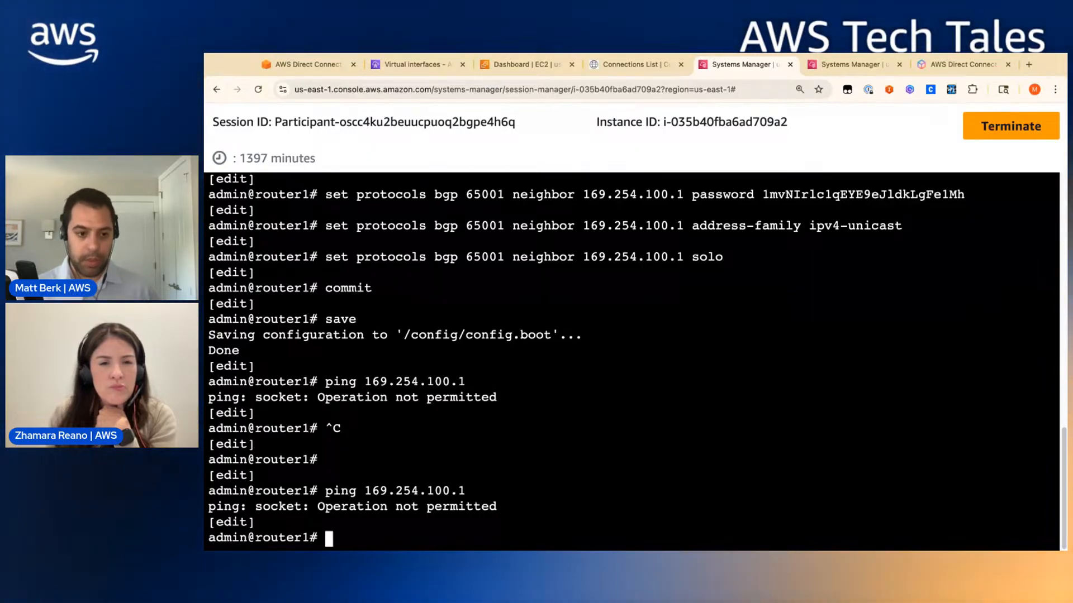
key(Return)
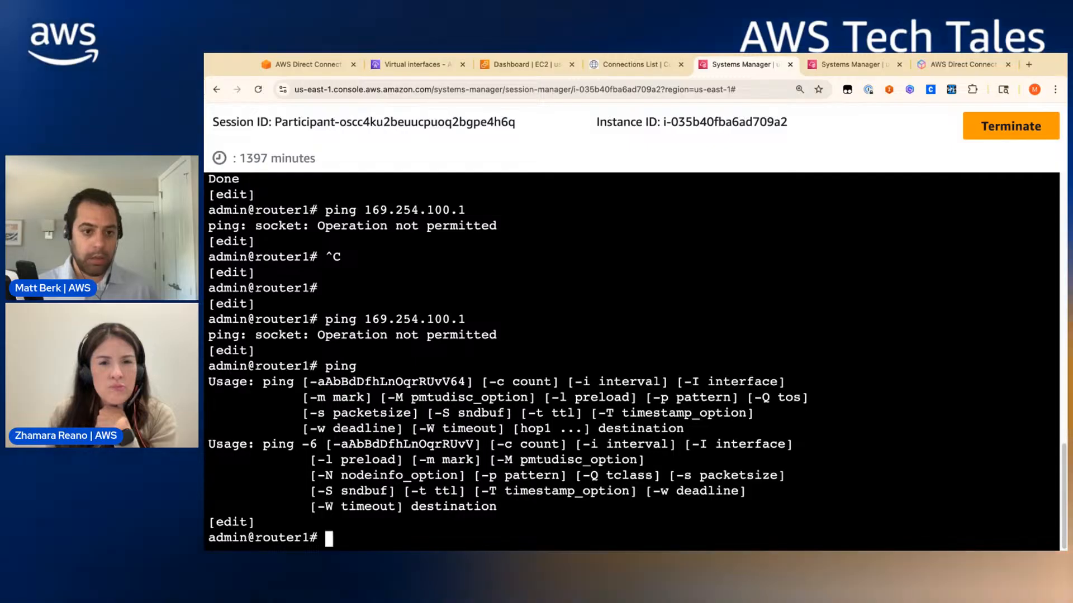
- Run 'run ping 169.254.100.1' on router1, getting about 208 ms replies, then stop it
text(ping)
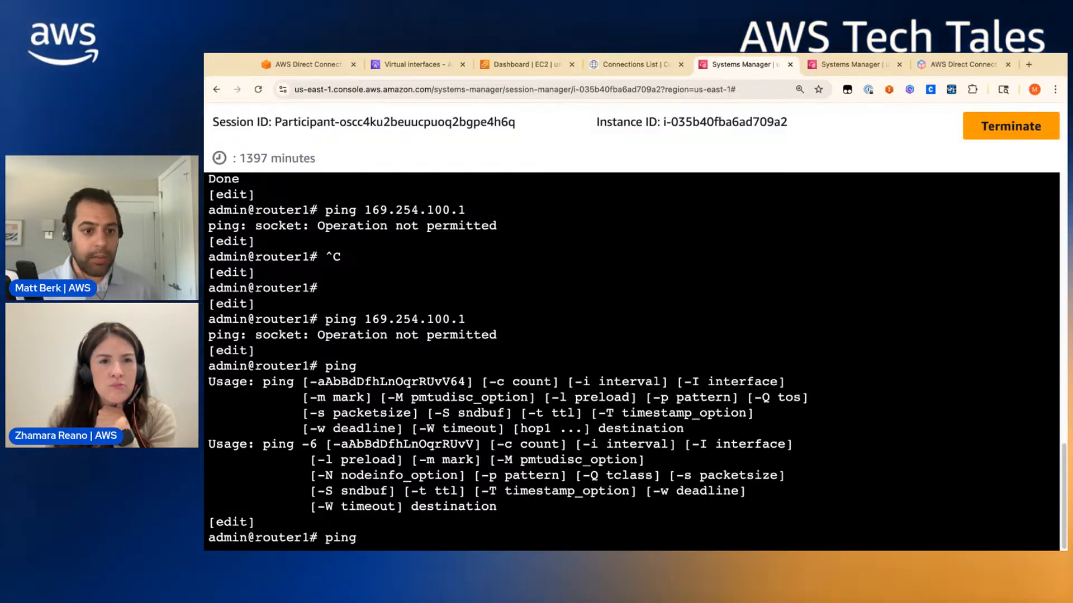
key(BackSpace)
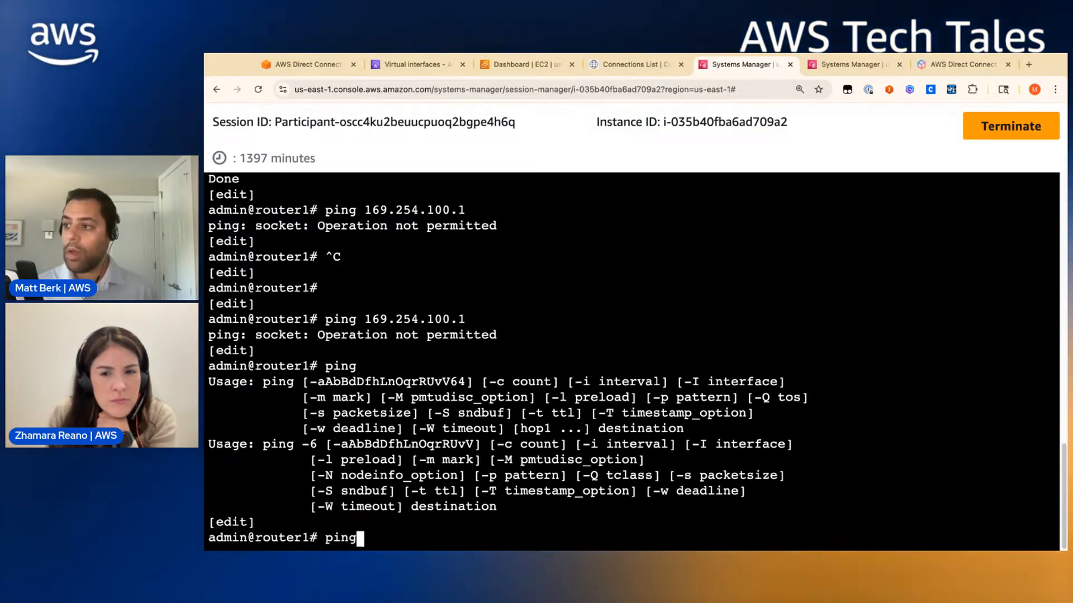
text(run ping)
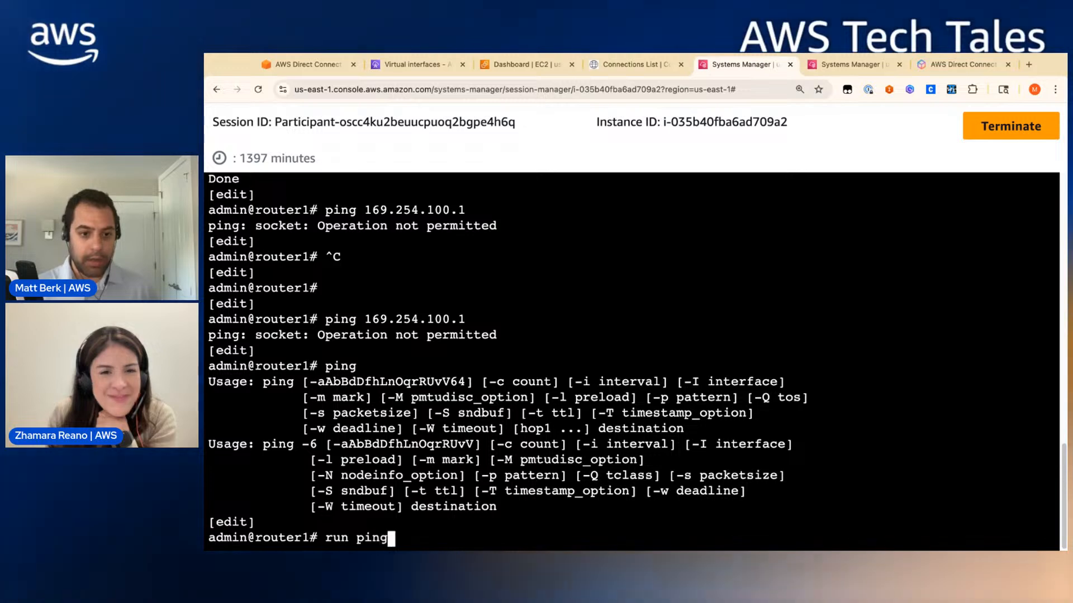
text( 1)
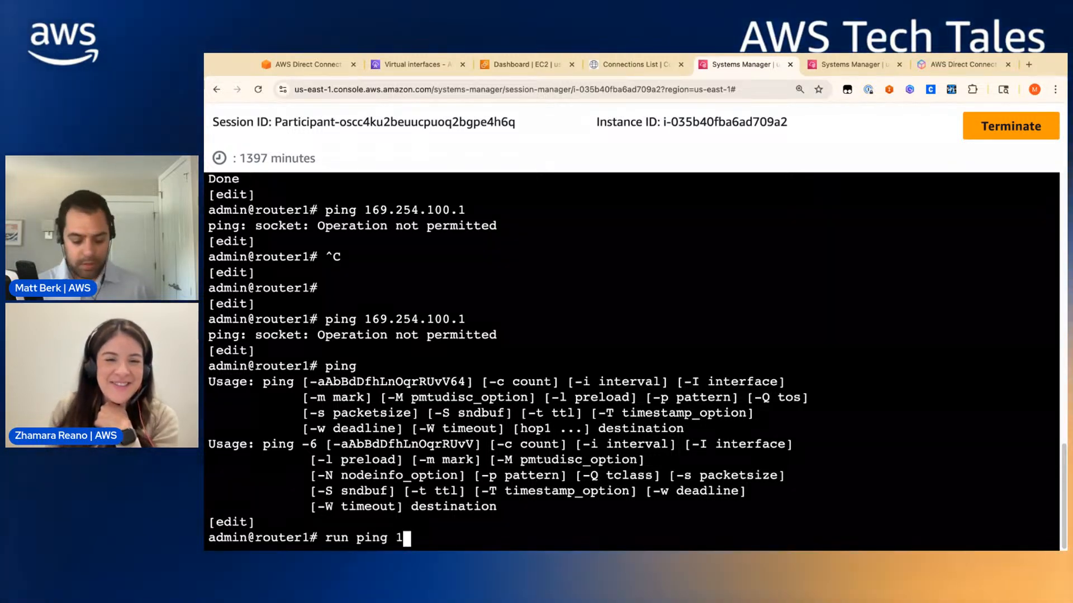
text(68)
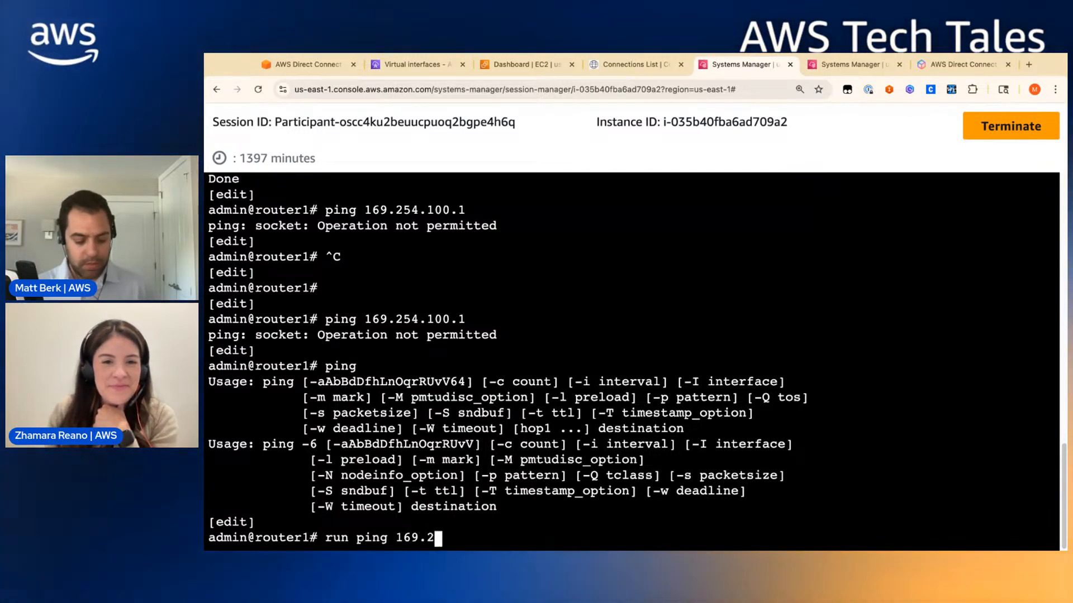
text(.254.100.1)
key(Return)
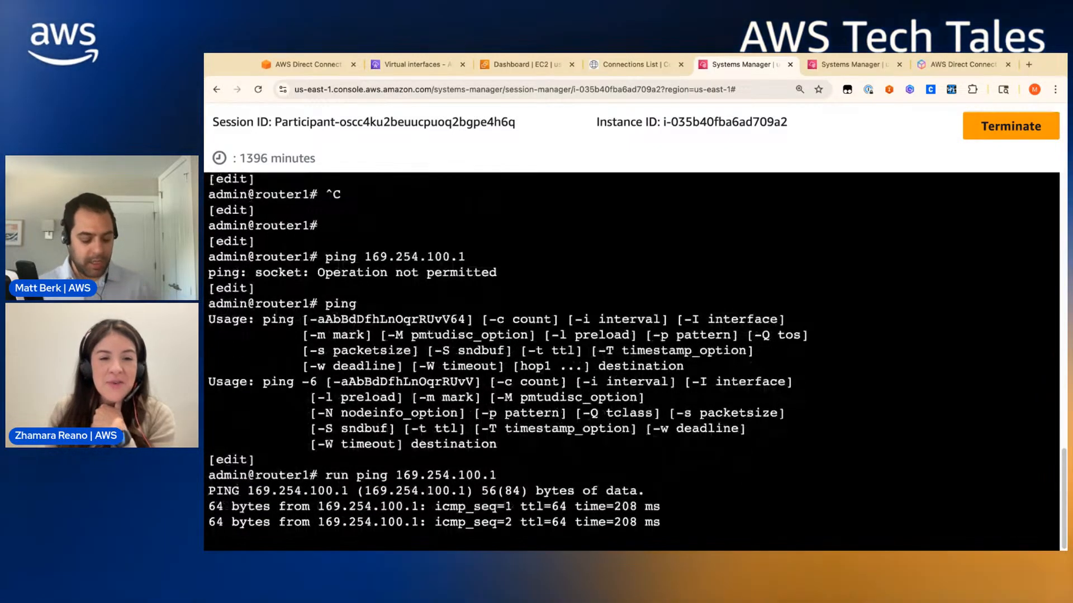
key(ctrl+z)
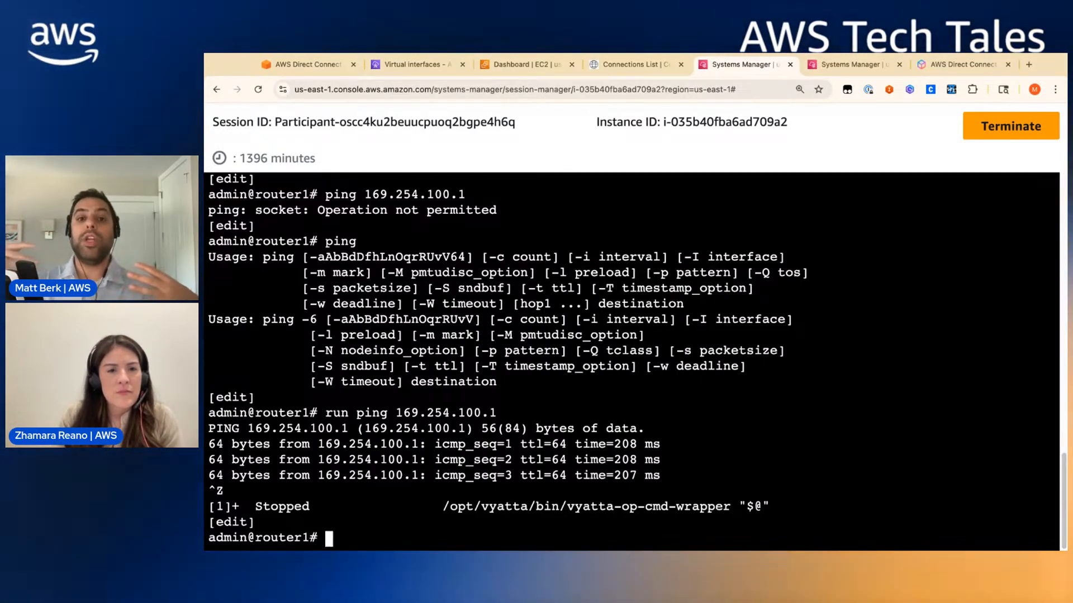
- Run 'run show ip bgp' on router1 to list its BGP routes
click(327, 66)
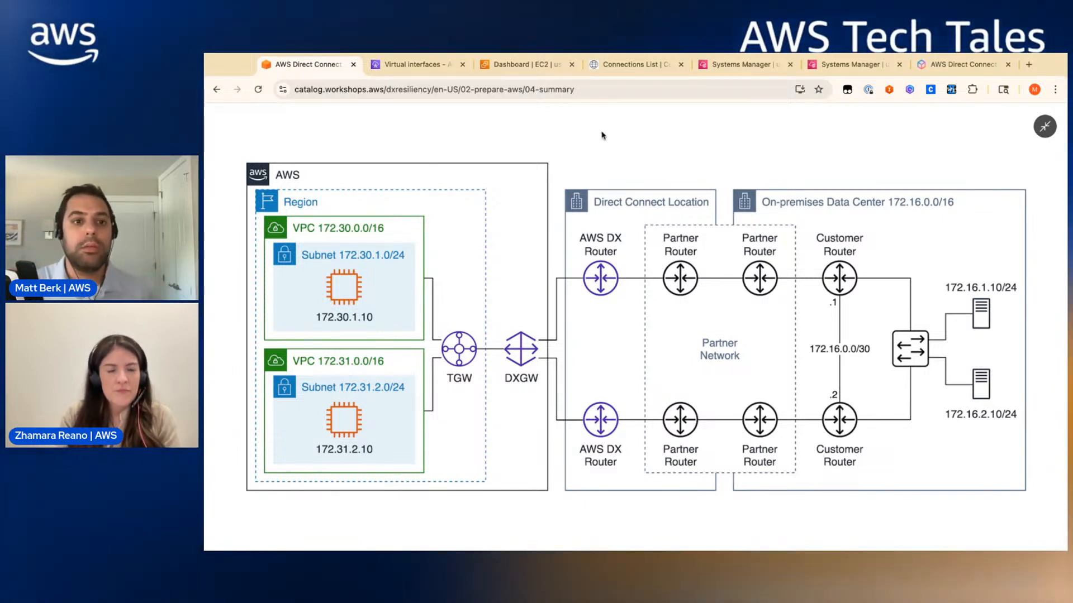
click(385, 67)
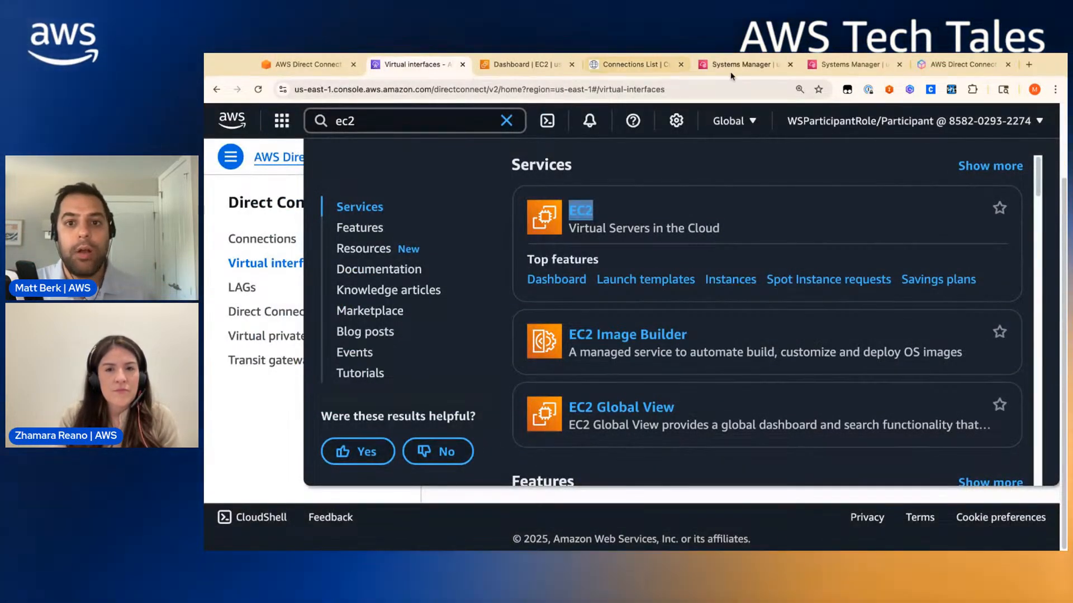
click(733, 64)
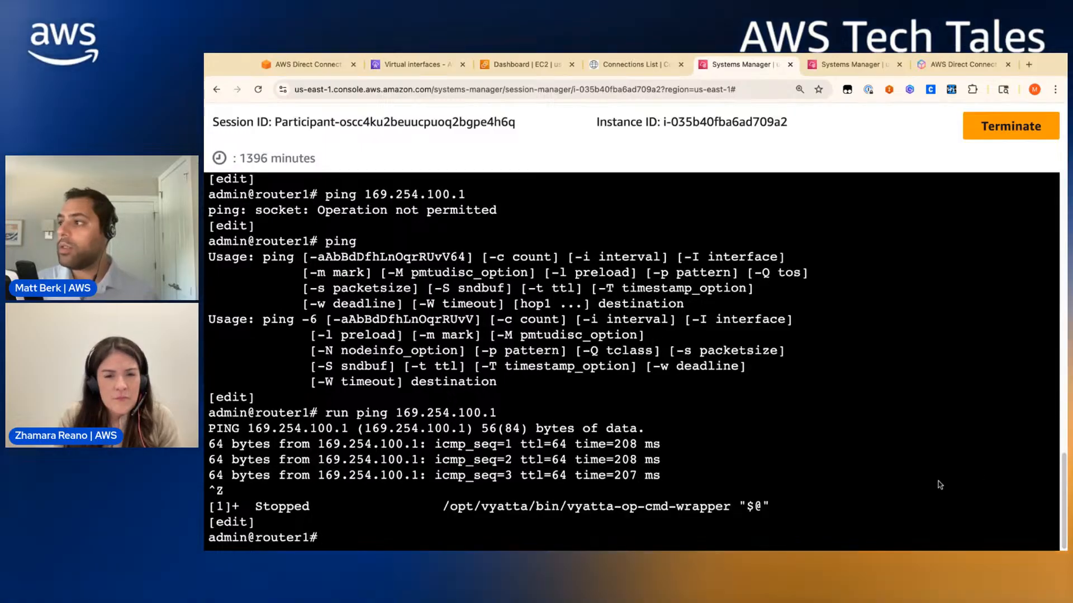
text(run show ipp )
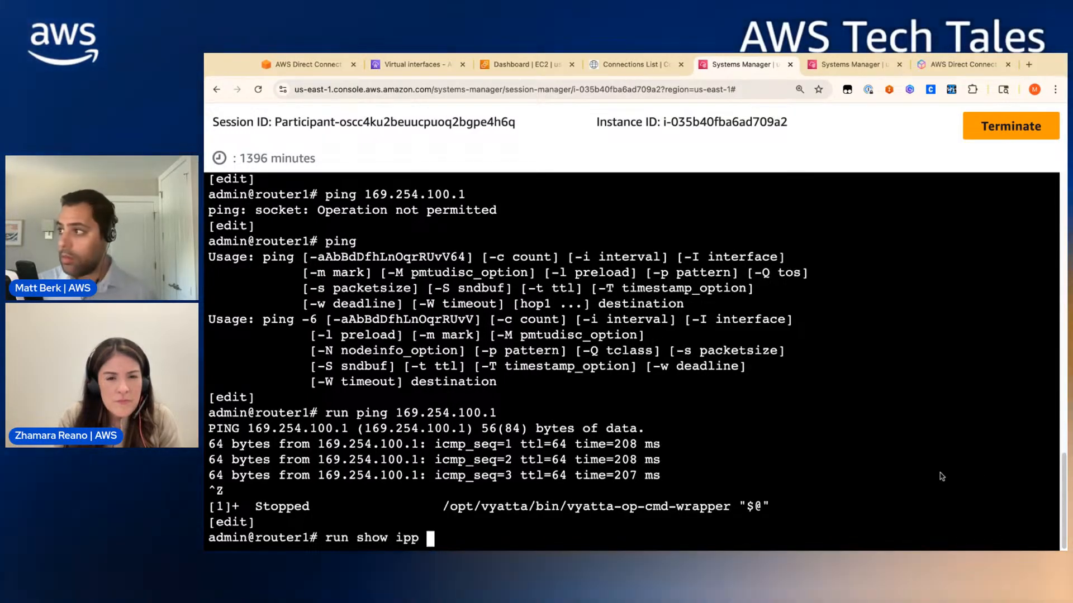
text(bgpp)
key(Return)
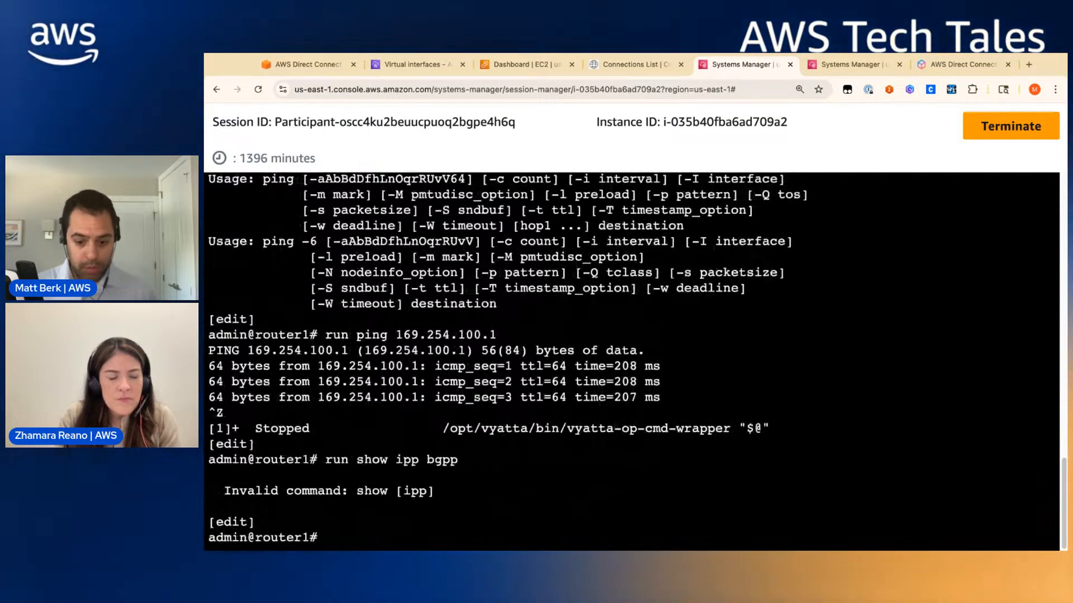
key(BackSpace)
key(Return)
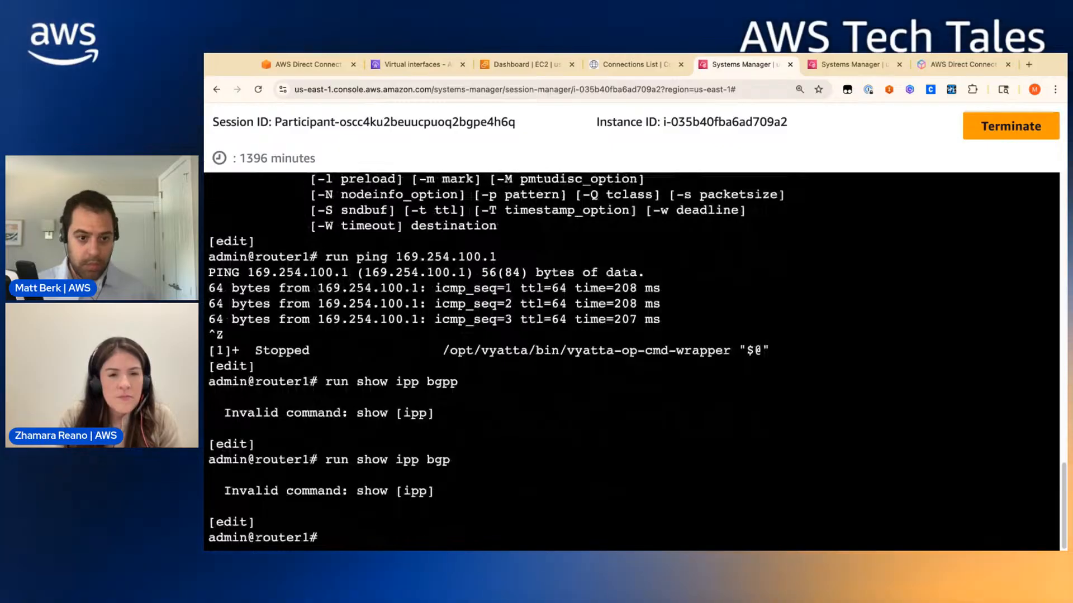
text(run s)
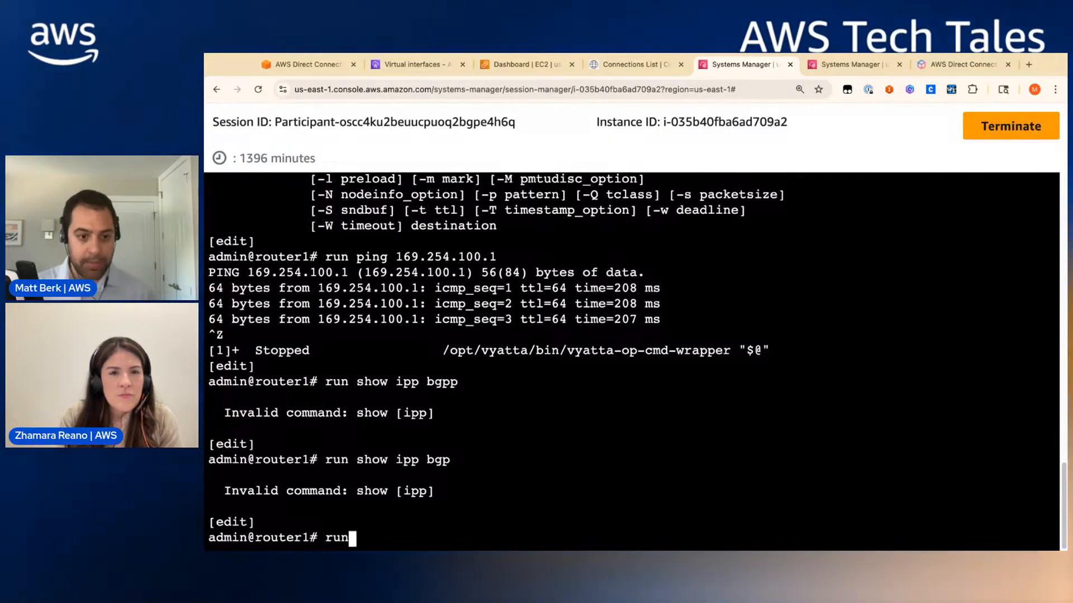
key(BackSpace)
text(show ip bgp)
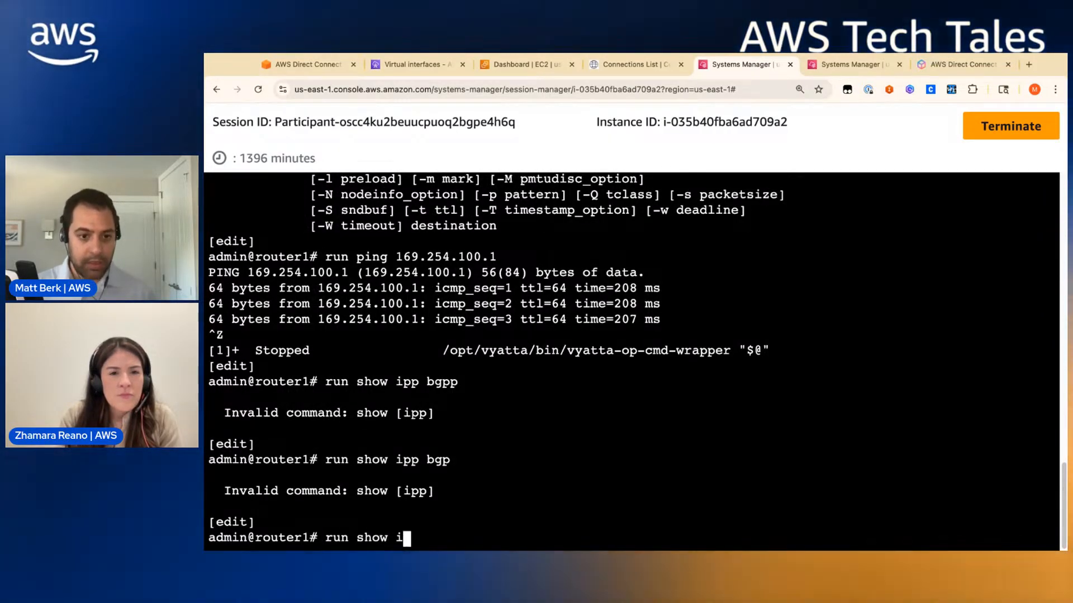
key(Return)
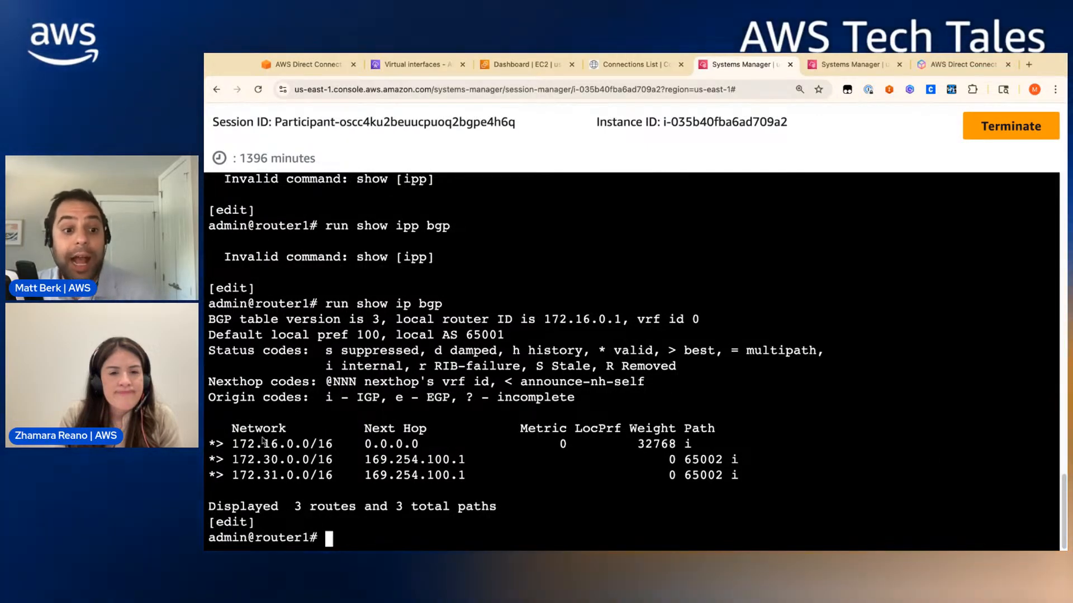
- Highlight the 172.30.0.0/16 and 172.31.0.0/16 routes learned via 169.254.100.1, then view the diagram
drag(301, 443, 235, 479)
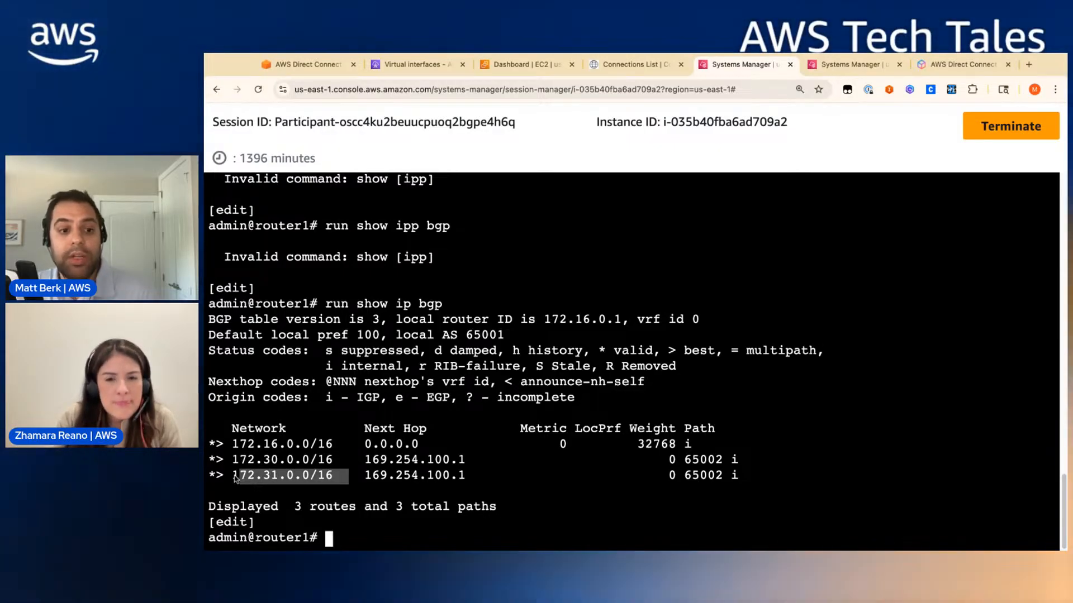
click(235, 479)
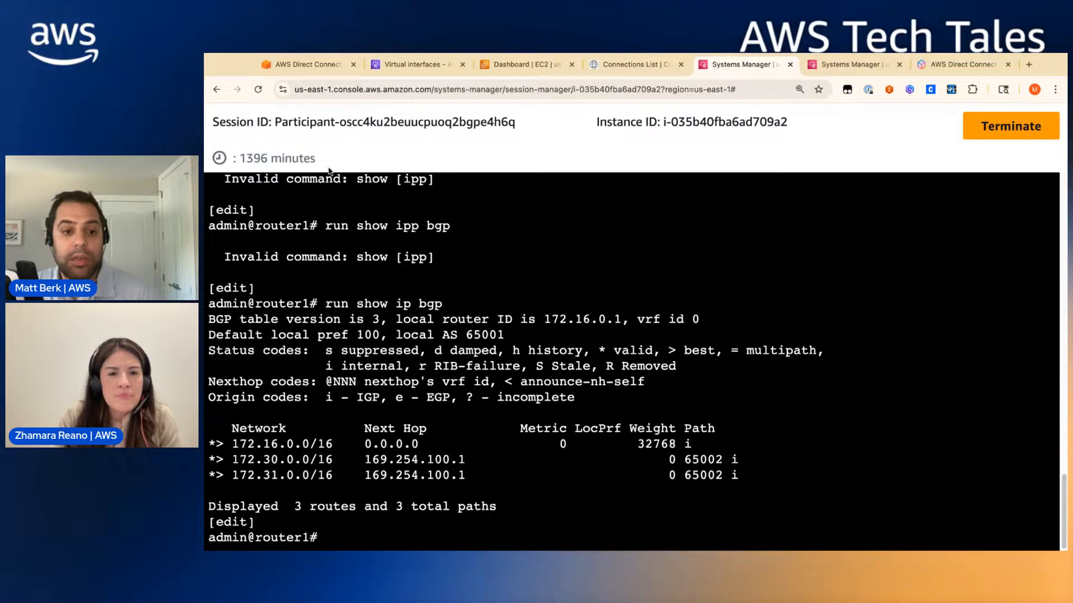
click(328, 65)
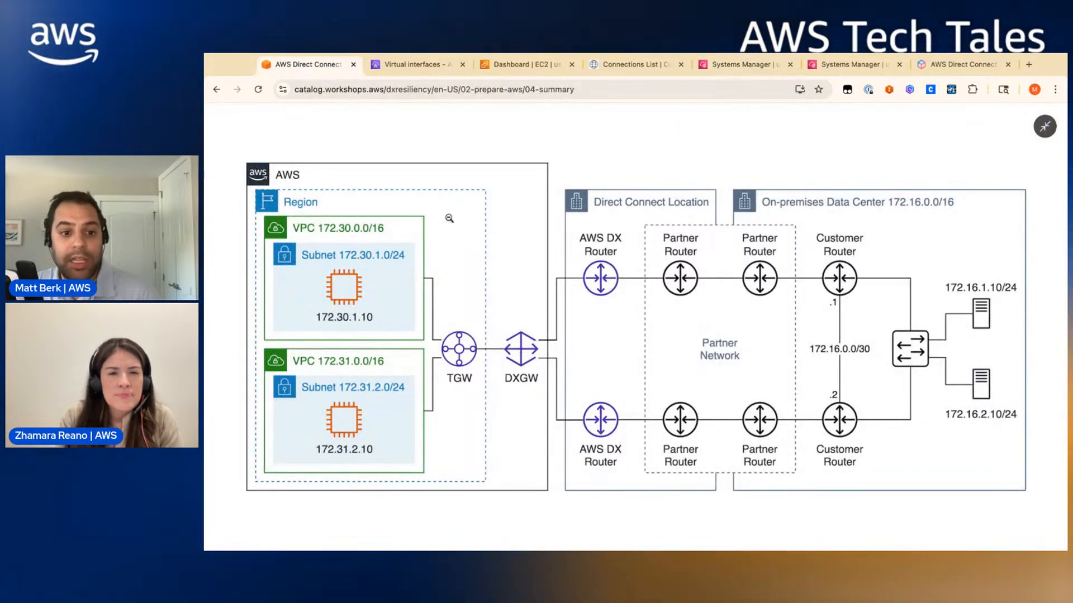
- List the running EC2 instances and zoom the page out to show more columns
click(341, 259)
click(416, 365)
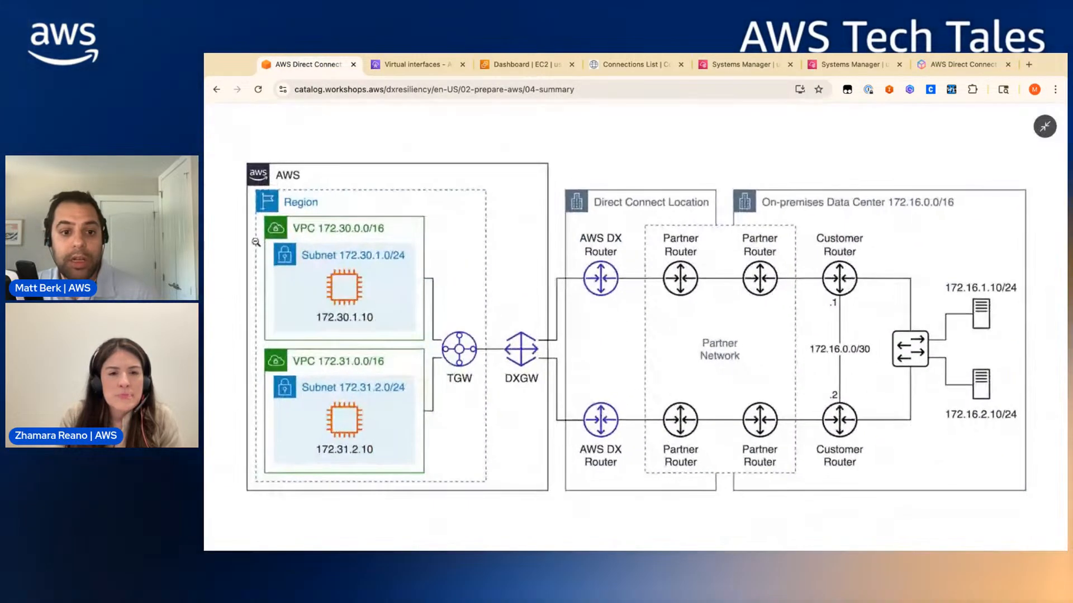
click(520, 64)
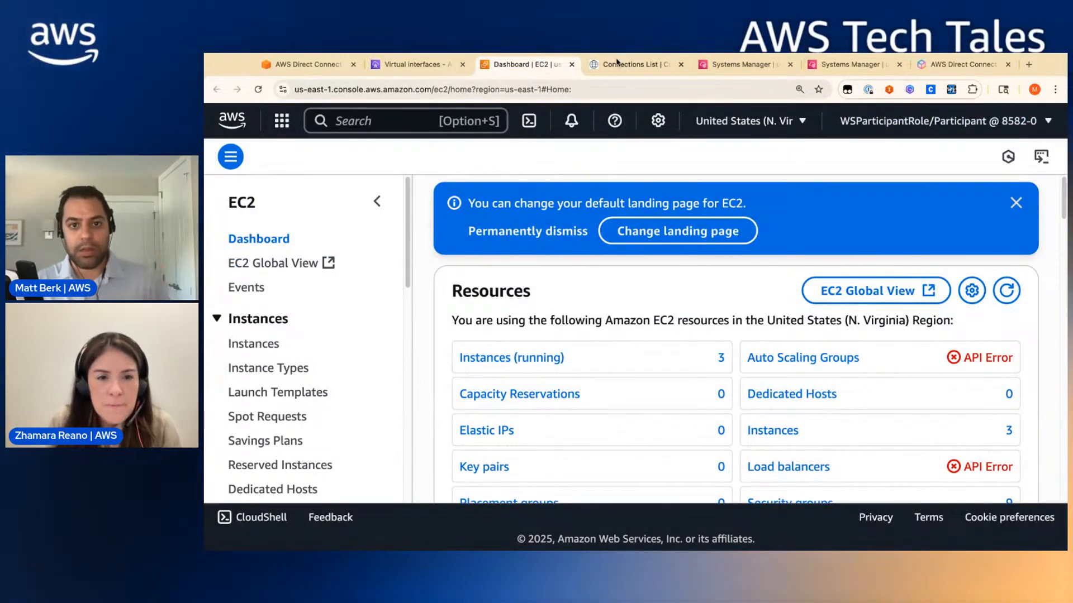
click(743, 66)
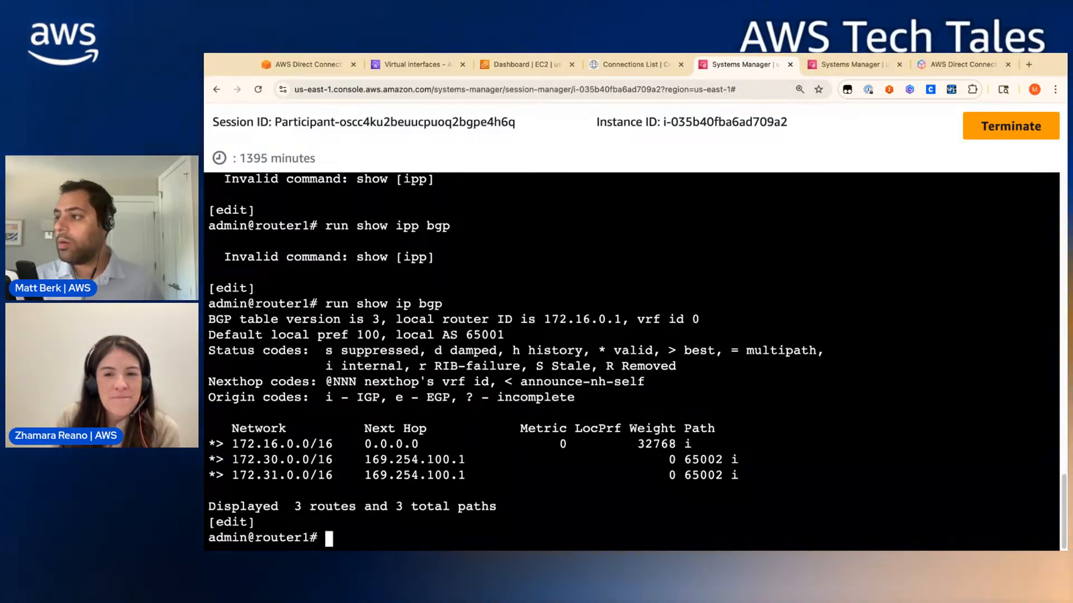
click(550, 66)
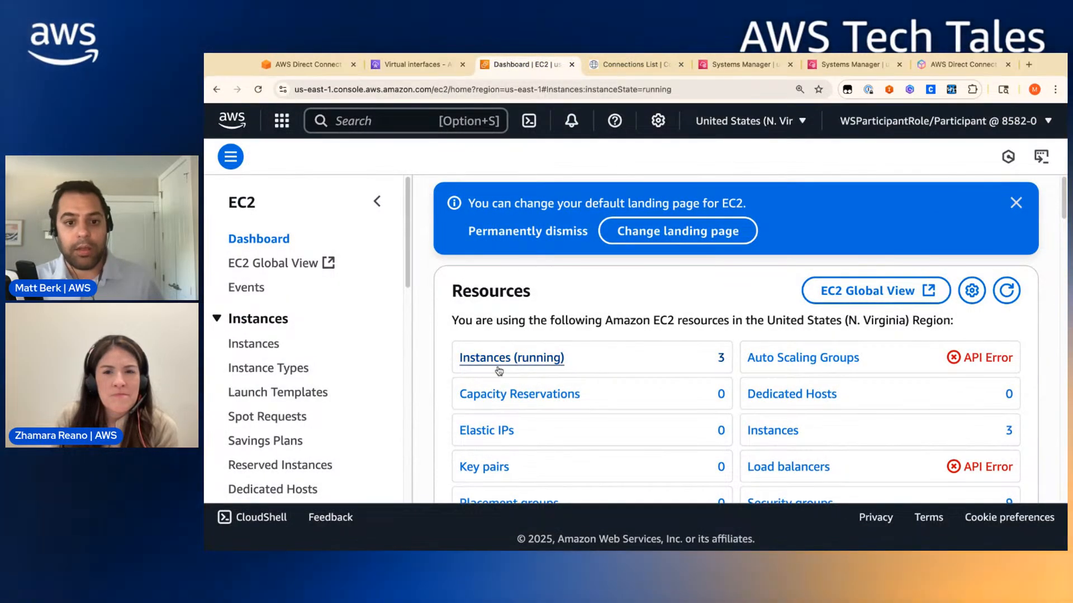
click(499, 358)
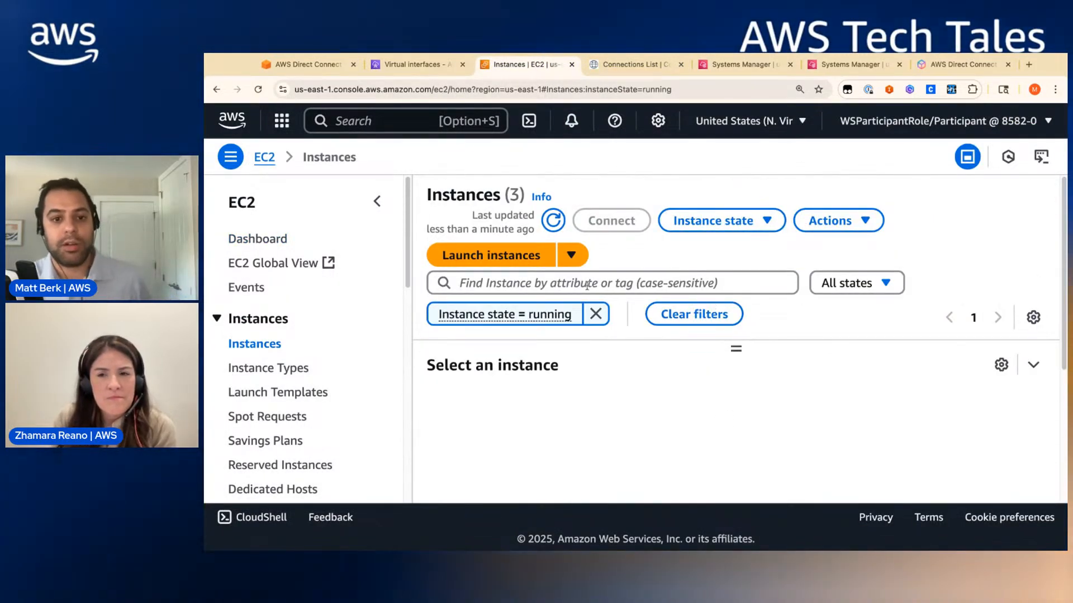
scroll(608, 309, down, 3)
scroll(699, 245, right, 5)
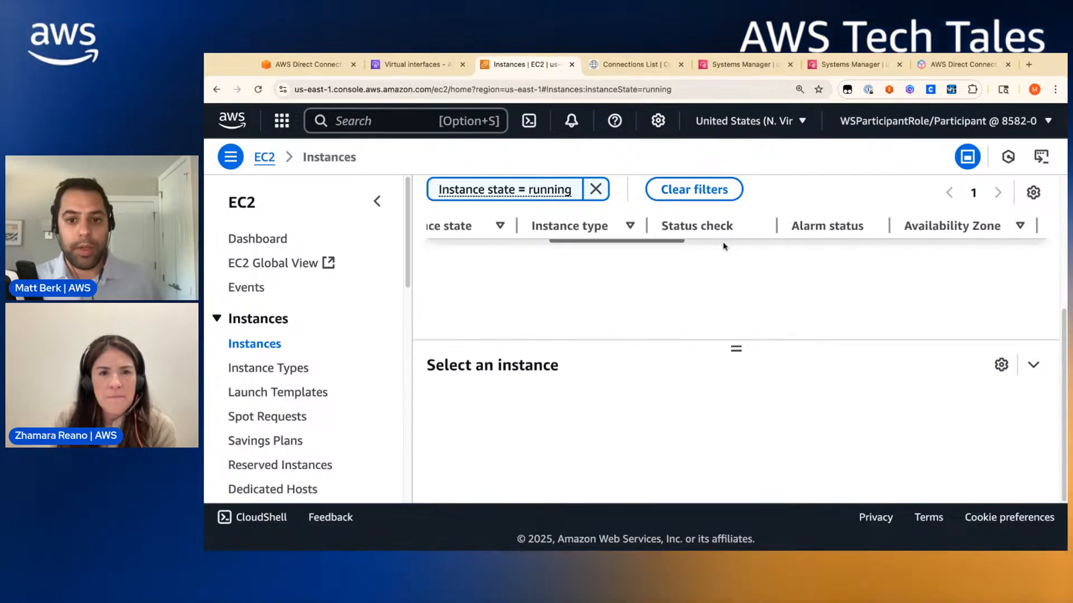
scroll(735, 349, up, 1)
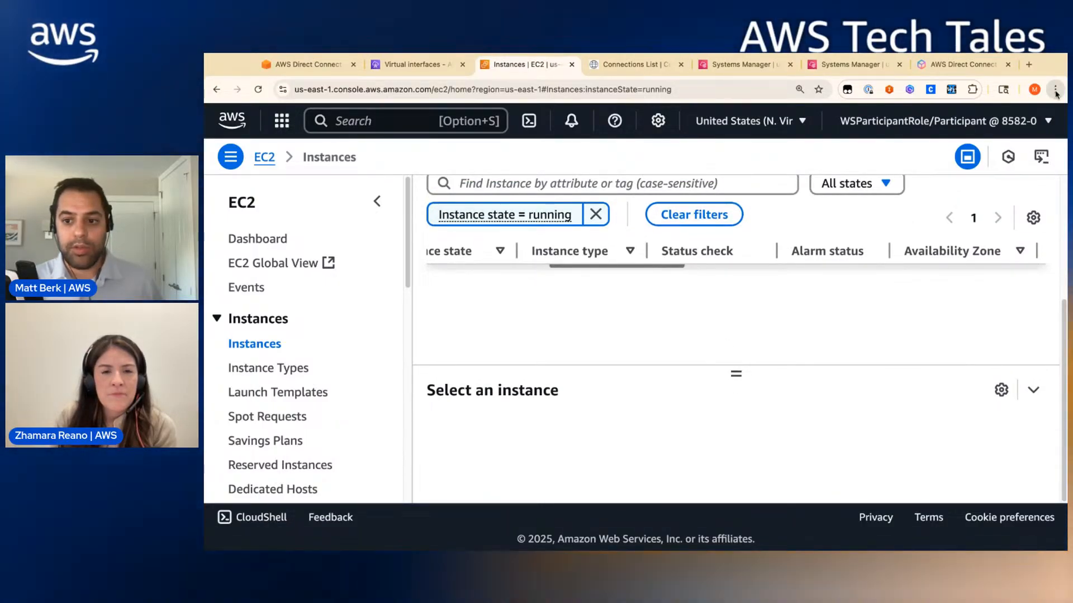
key(super+minus)
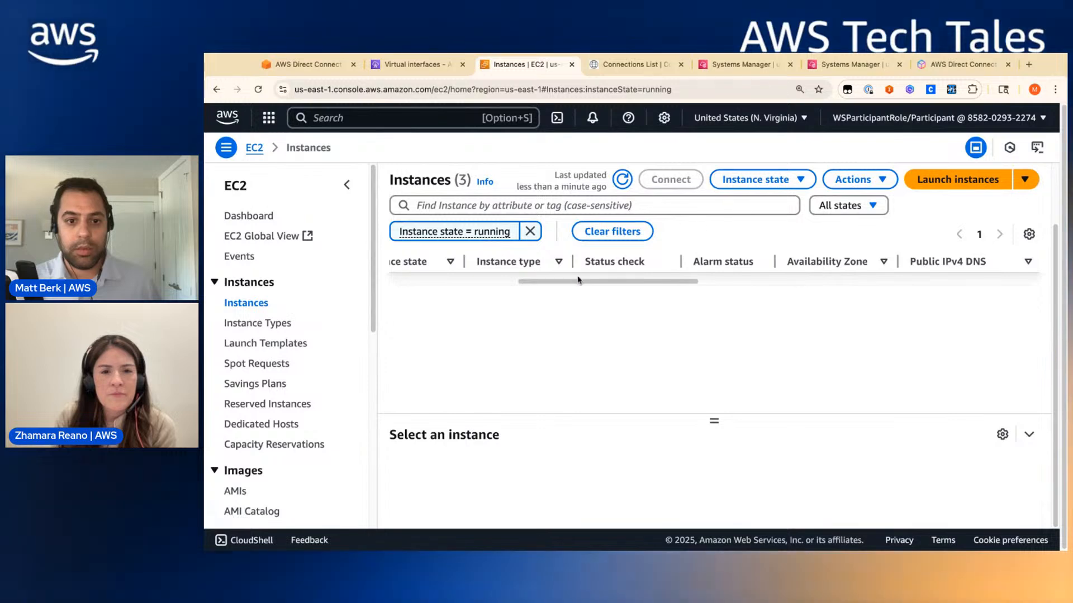
scroll(578, 280, right, 5)
scroll(578, 281, left, 10)
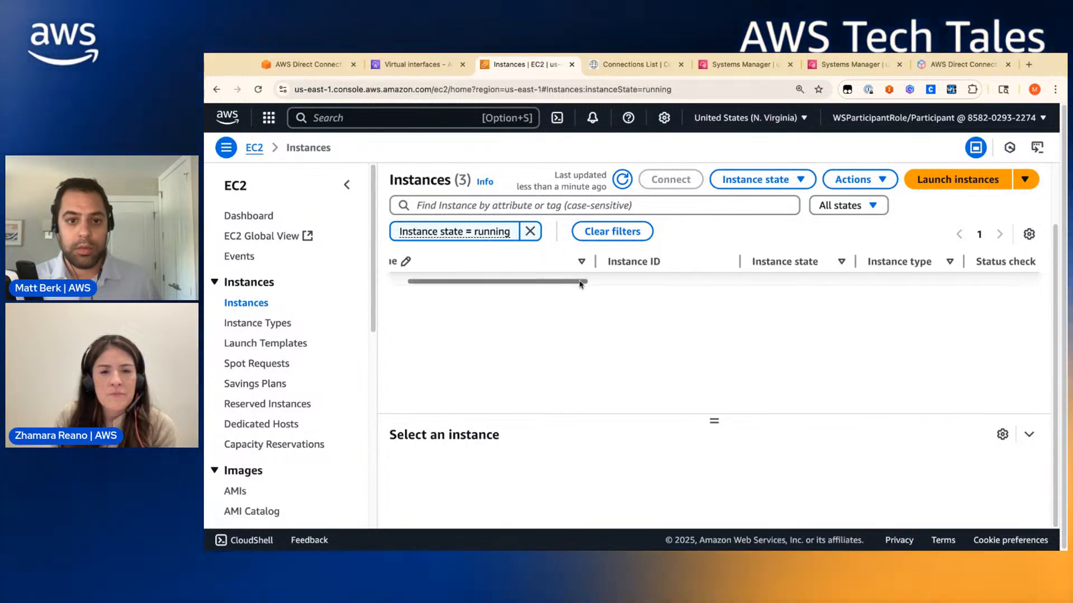
- Reload the instances list and select vpc1-instance to see its details
click(258, 89)
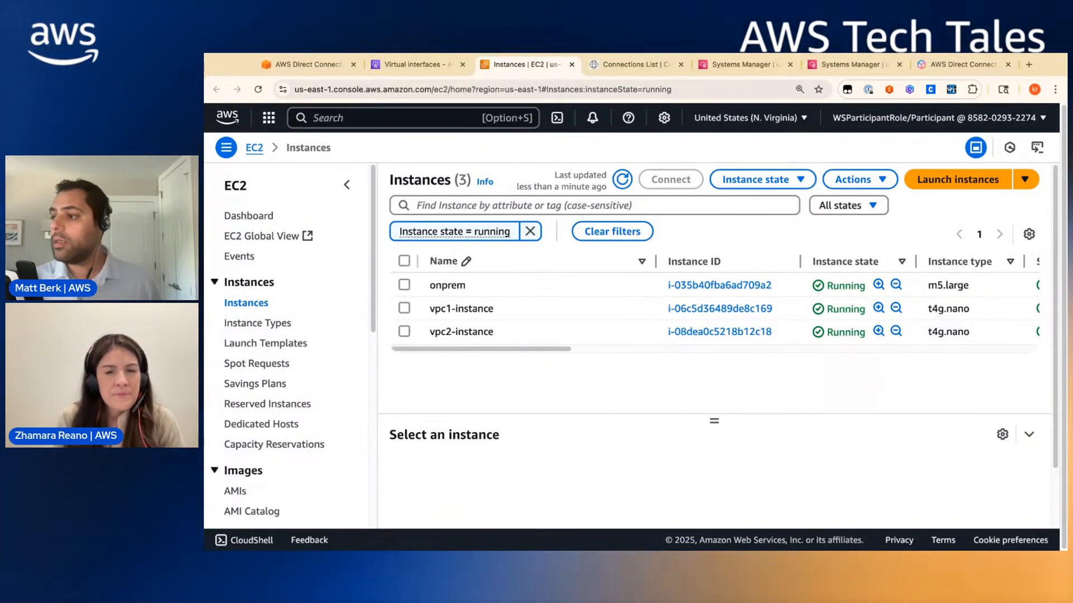
click(404, 308)
click(905, 202)
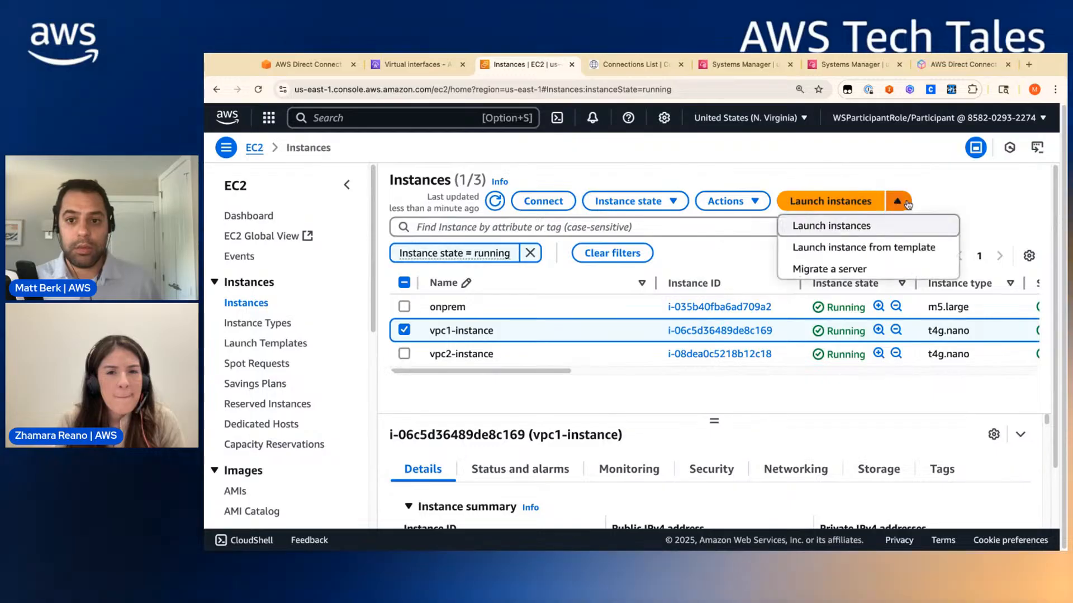
- Start a Session Manager shell on vpc1-instance and enter mtr -n 172.16.1.10 without running it
click(540, 201)
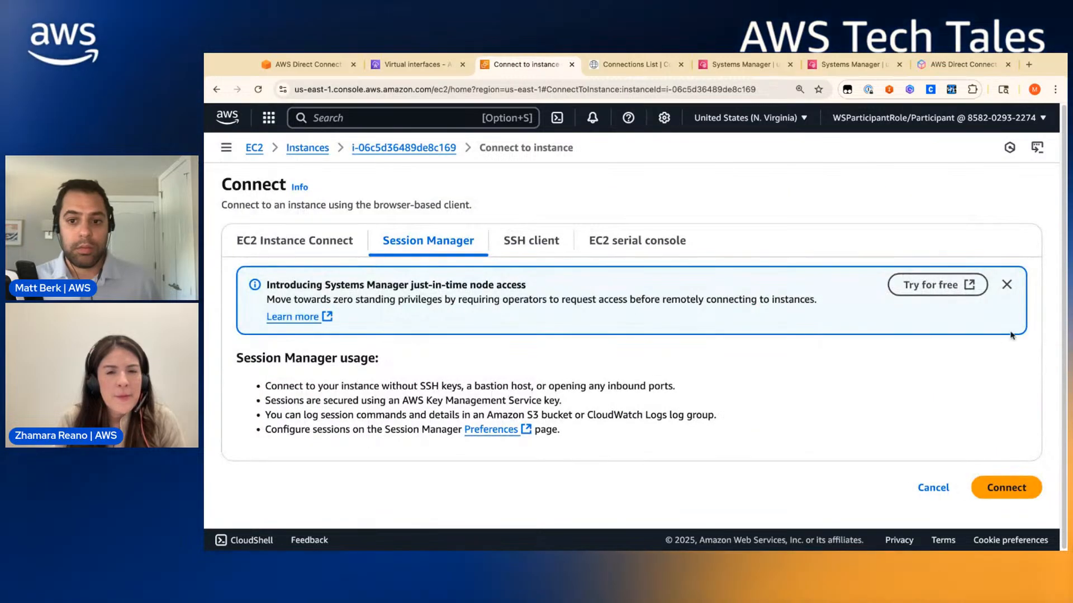
click(1002, 492)
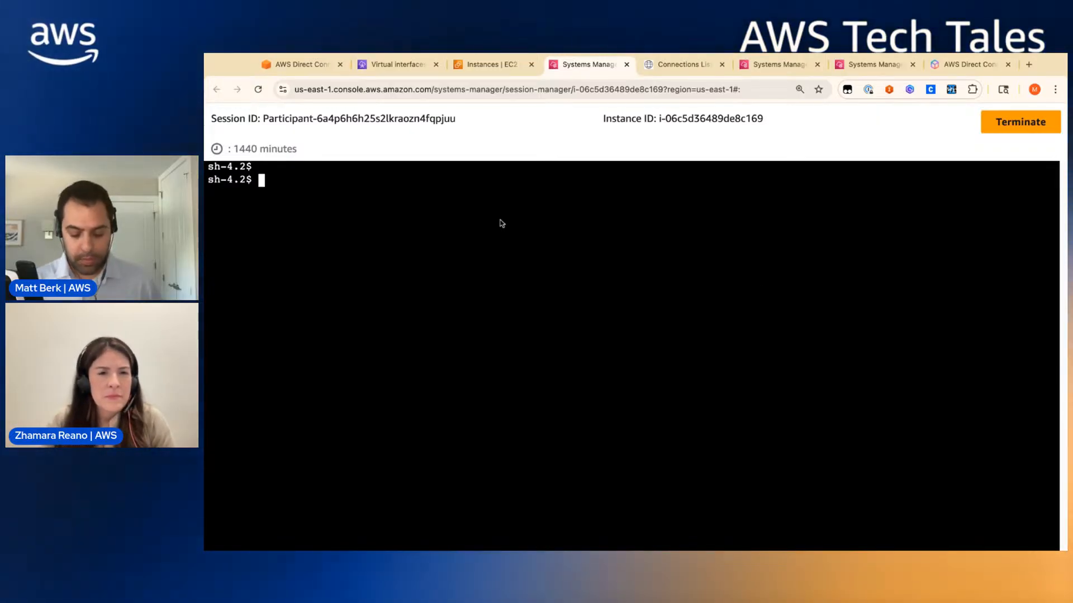
text(ping)
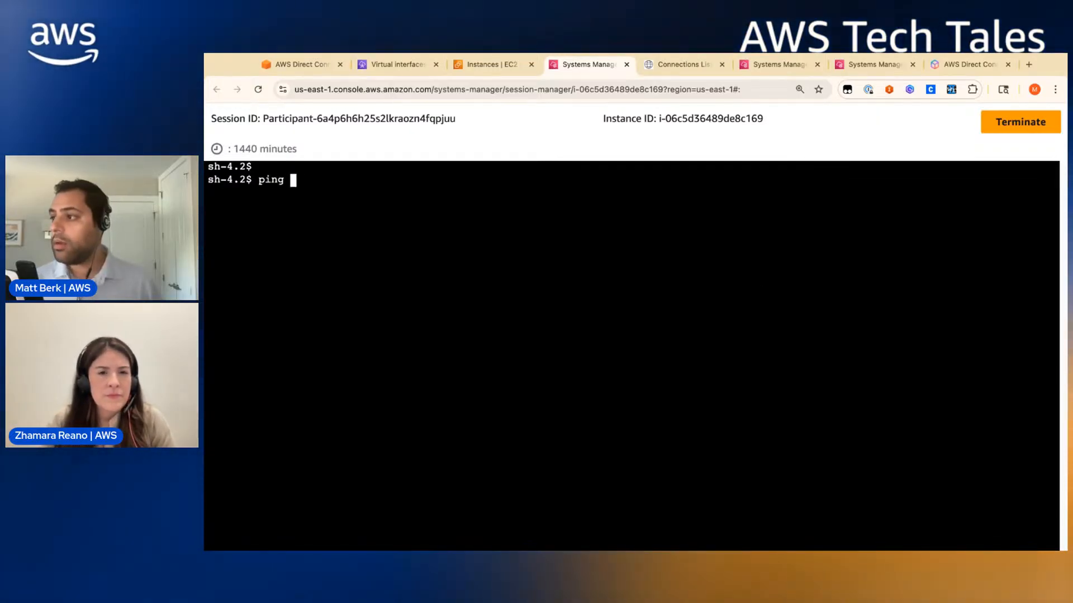
key(BackSpace)
key(BackSpace)
key(BackSpace)
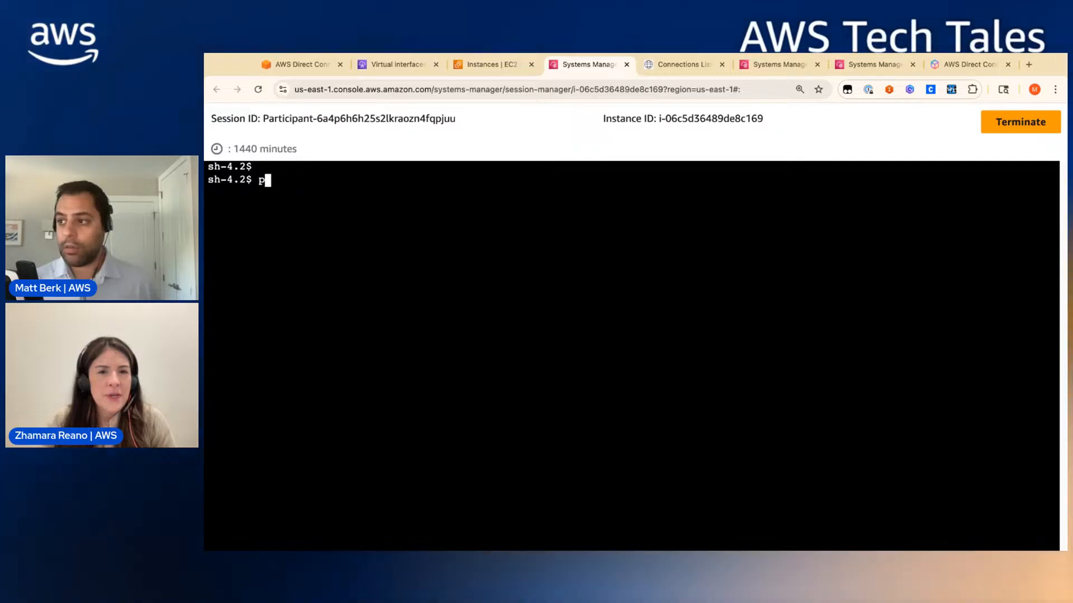
key(BackSpace)
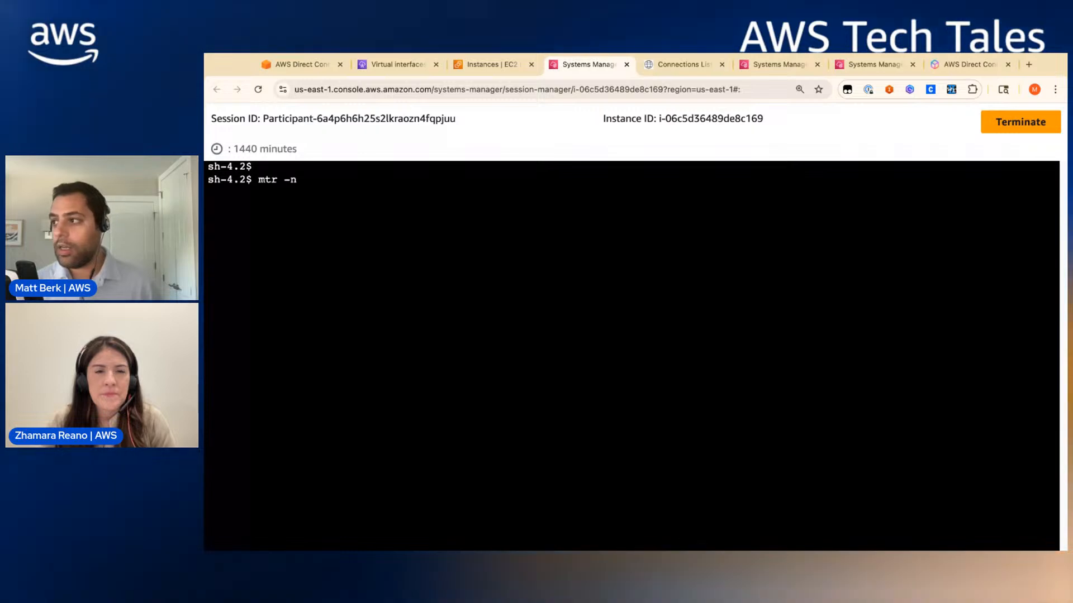
text(17)
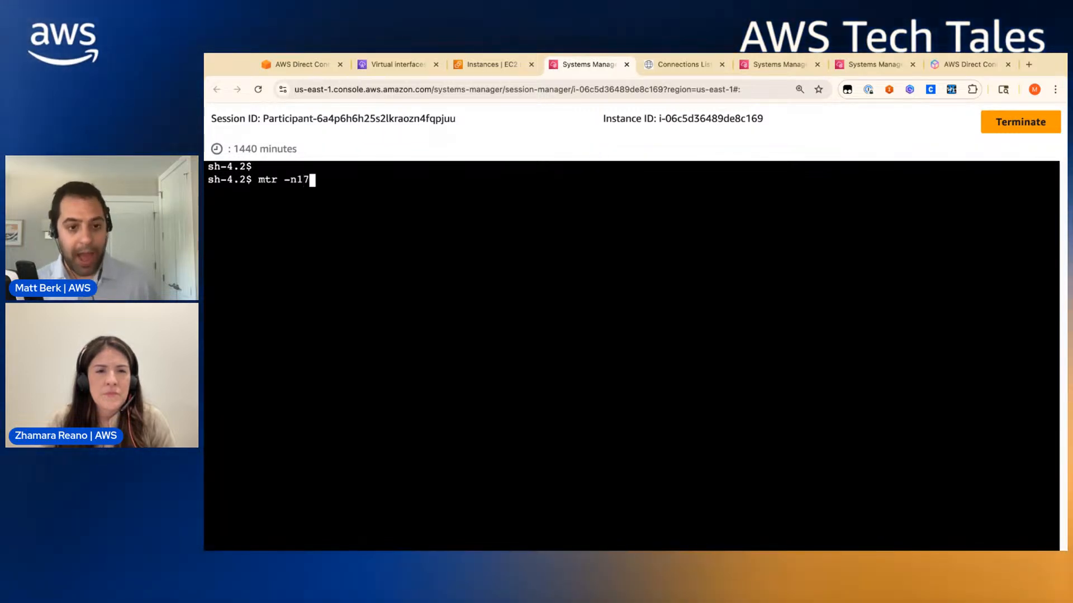
text(2.)
key(BackSpace)
key(BackSpace)
key(BackSpace)
key(BackSpace)
text(1)
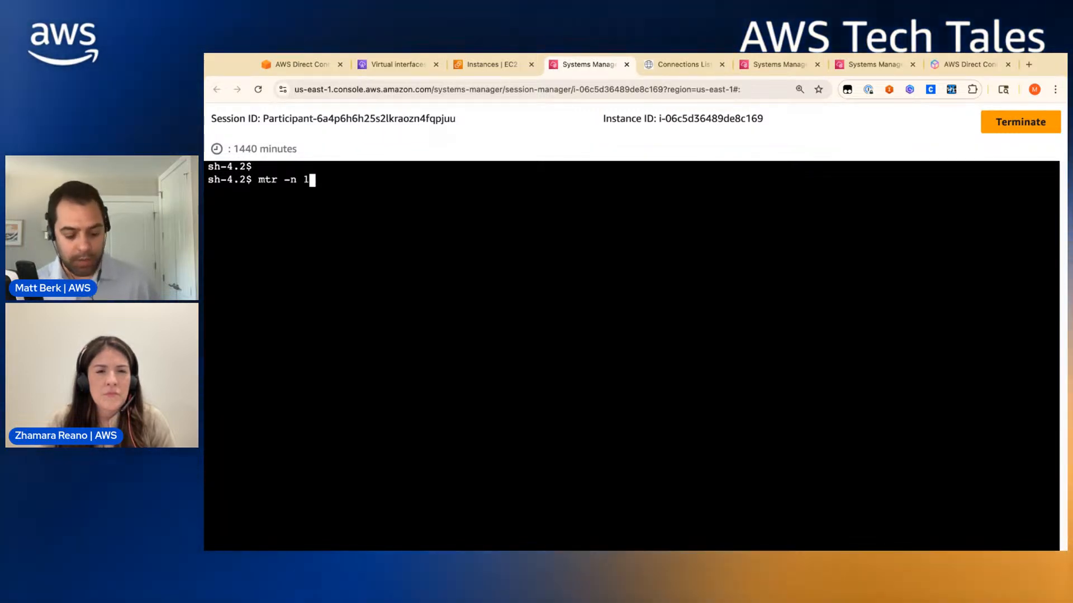
text(72.16.1.10)
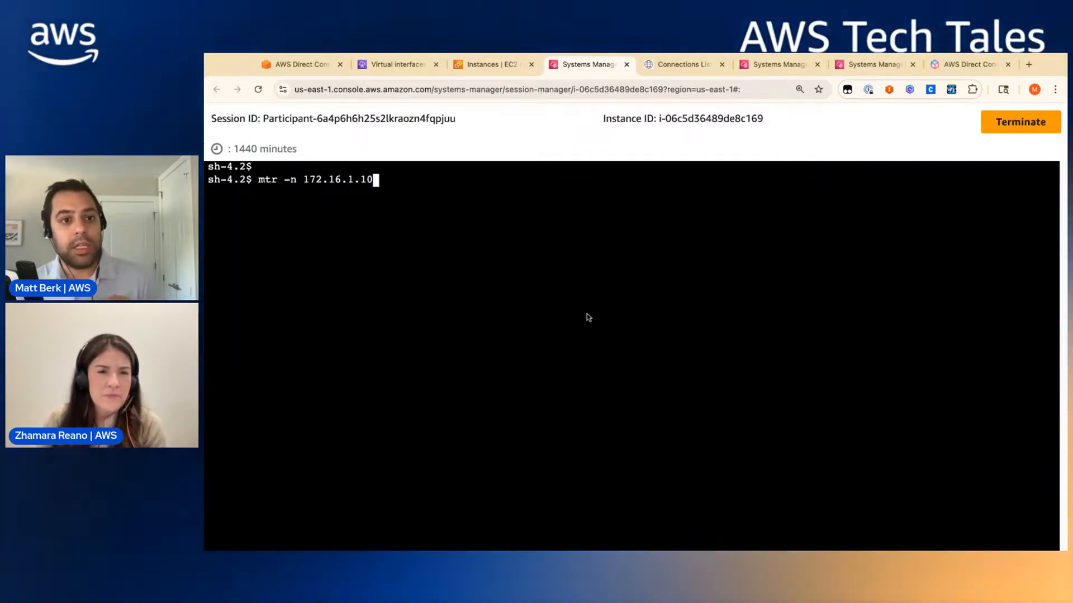
click(290, 66)
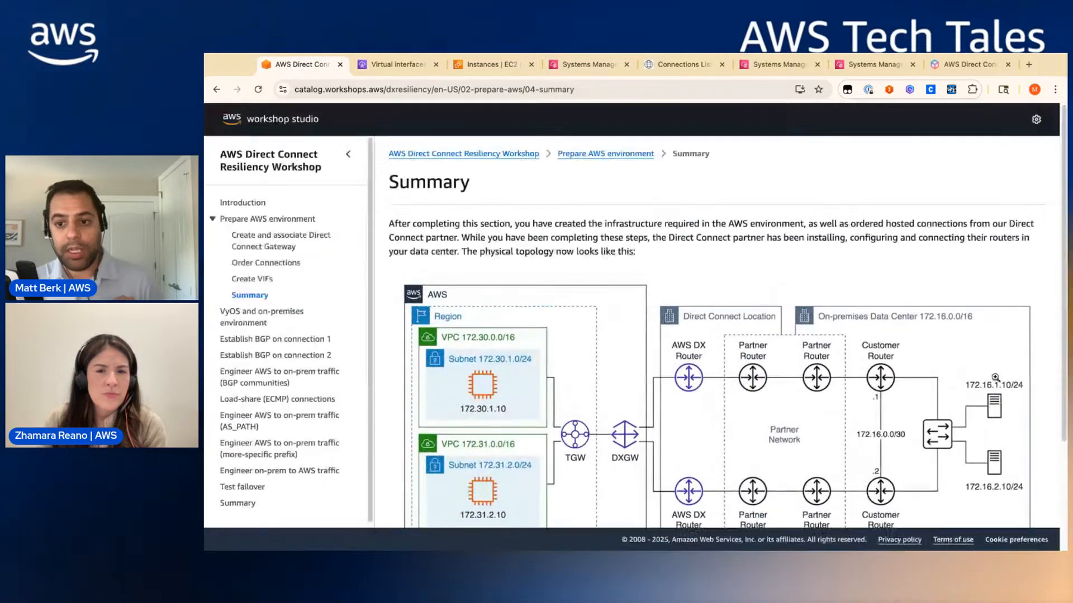
- Run the mtr trace to 172.16.1.10 on vpc1-instance, showing hops 169.254.100.1 and 169.254.100.2
click(409, 66)
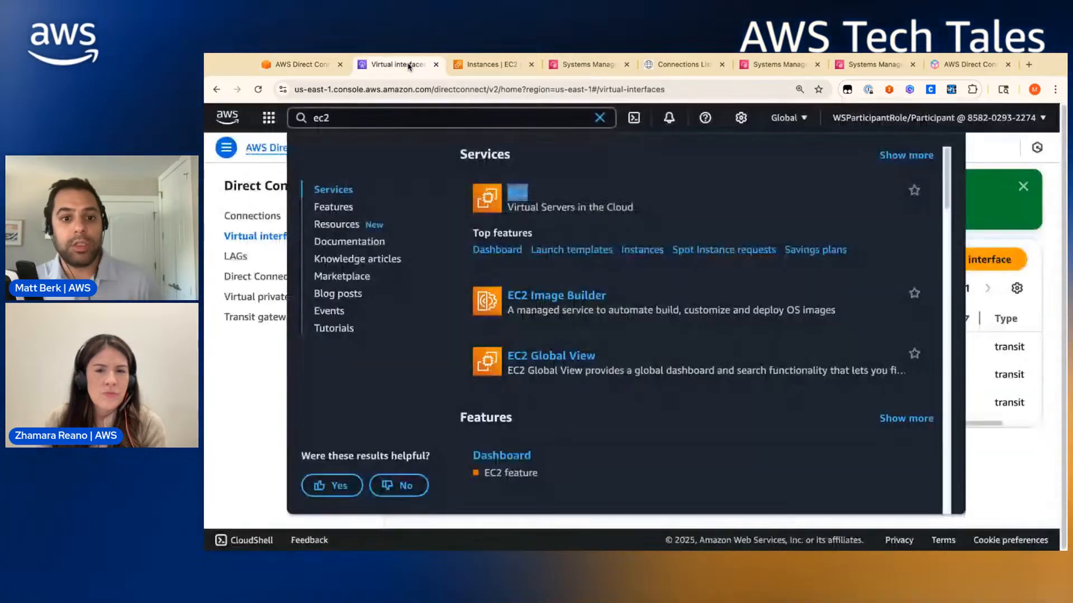
click(486, 64)
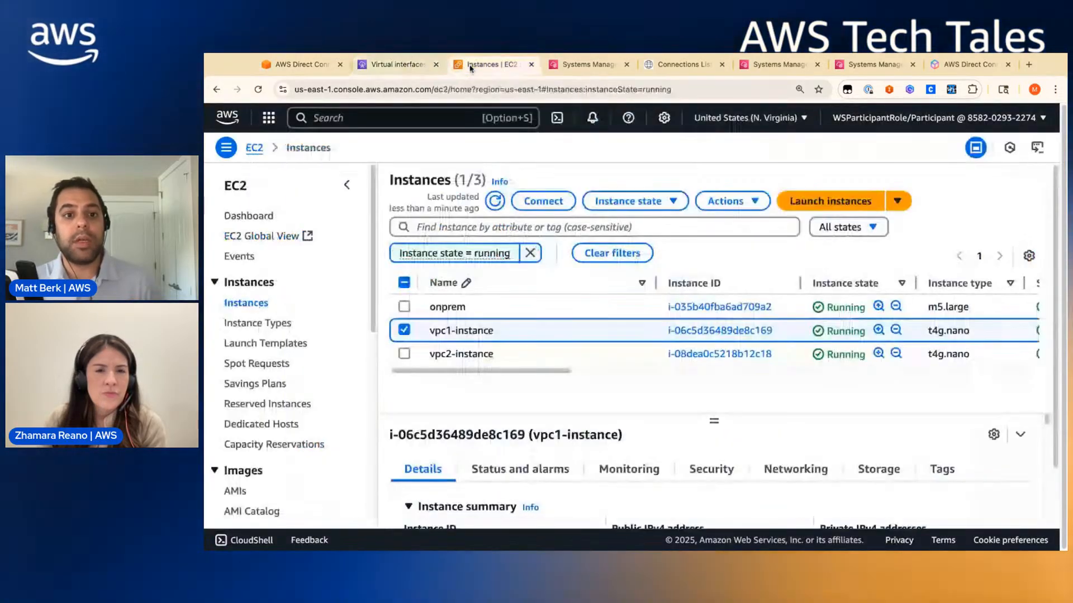
click(765, 65)
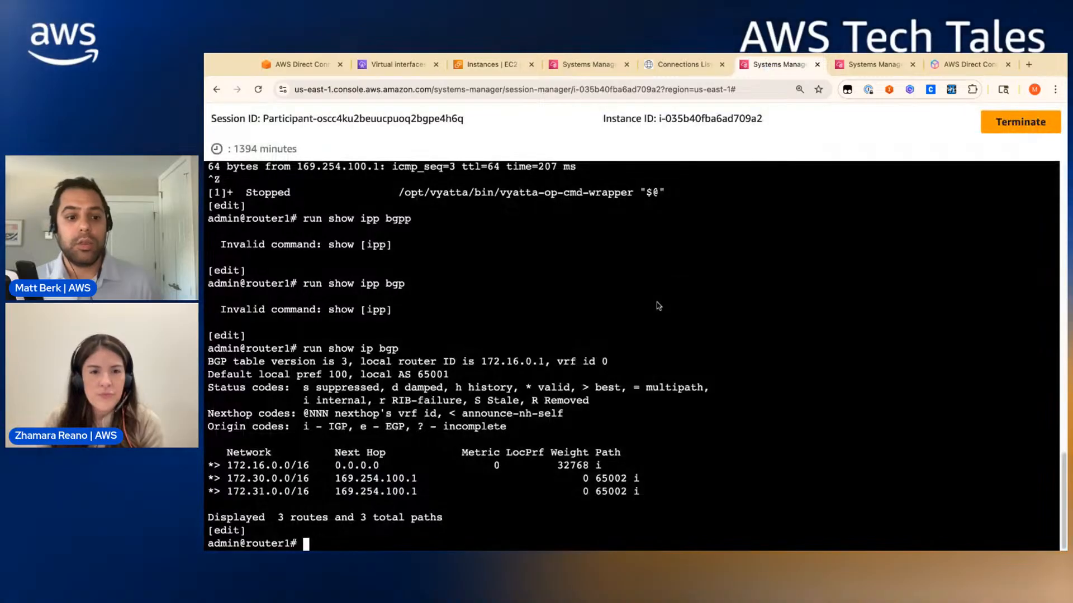
click(881, 67)
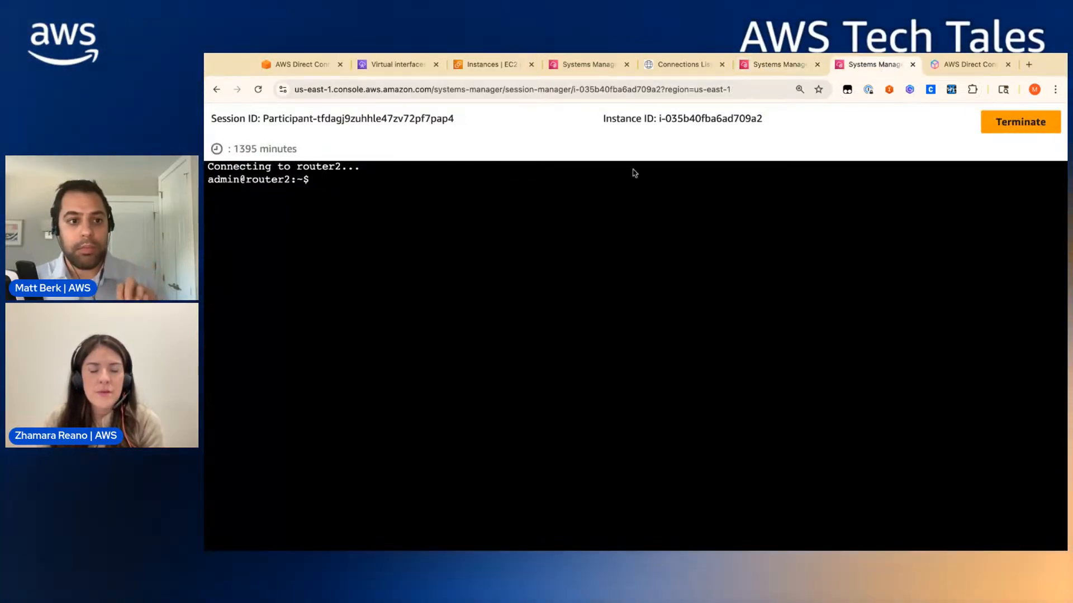
click(589, 65)
key(Return)
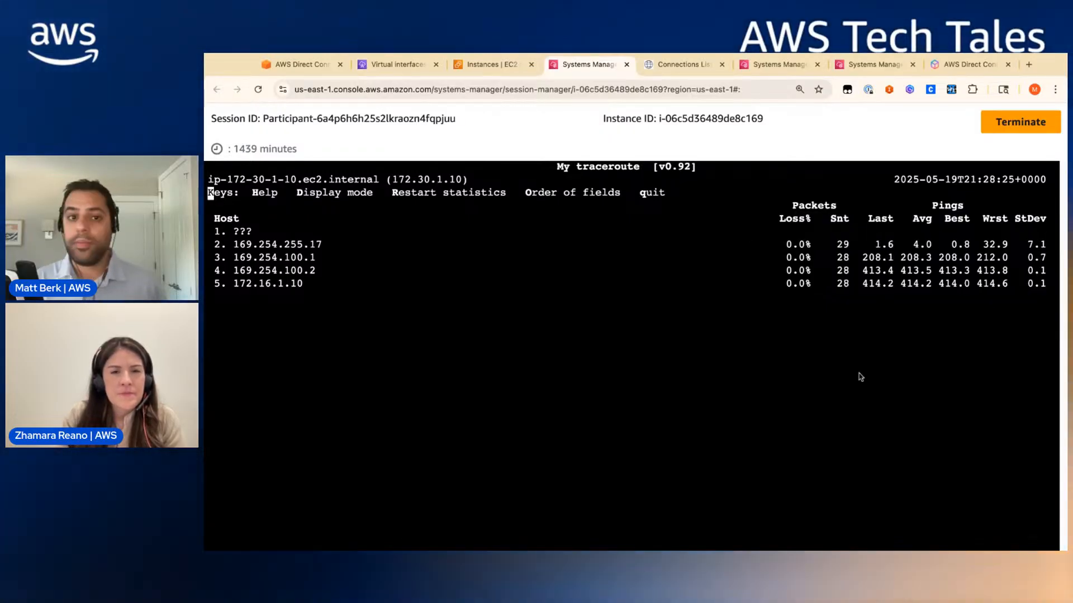
- View the enlarged traffic-path diagram on the Establish BGP on connection 1 page, then go back to router1
click(296, 66)
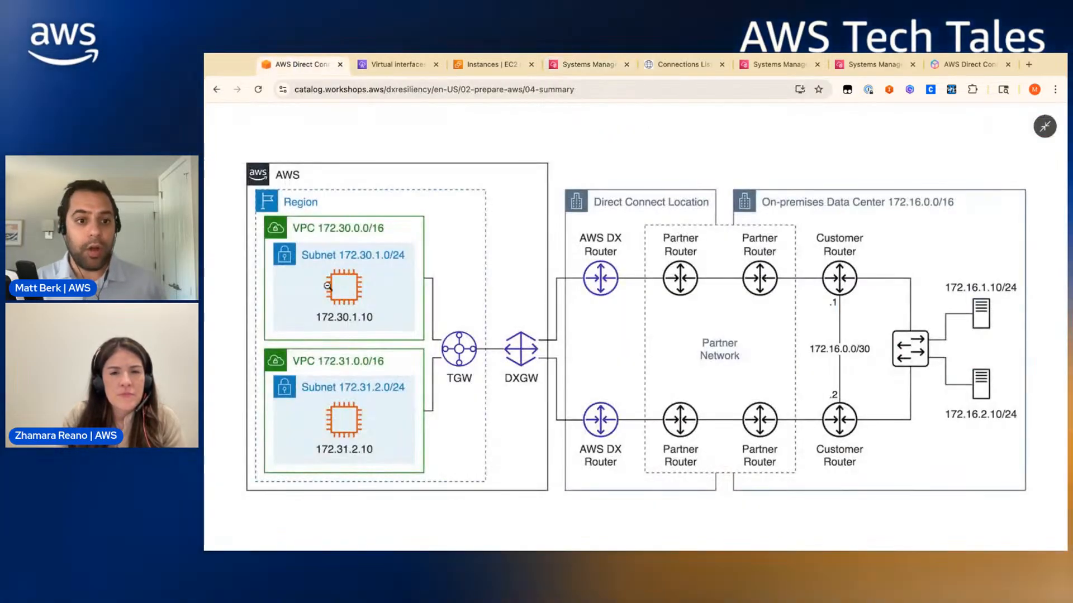
click(547, 126)
scroll(512, 357, down, 3)
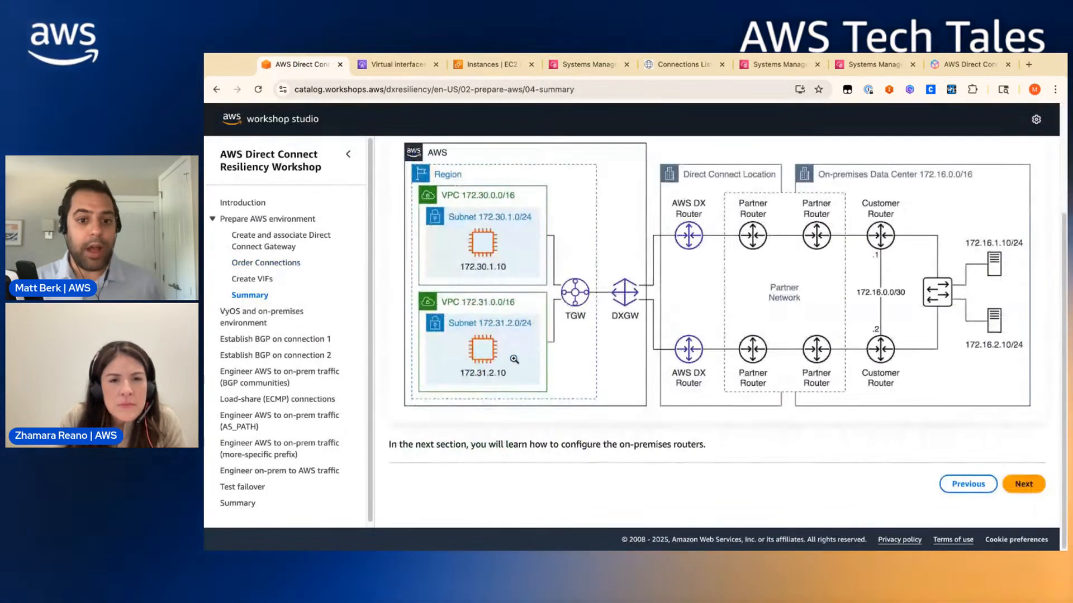
click(274, 338)
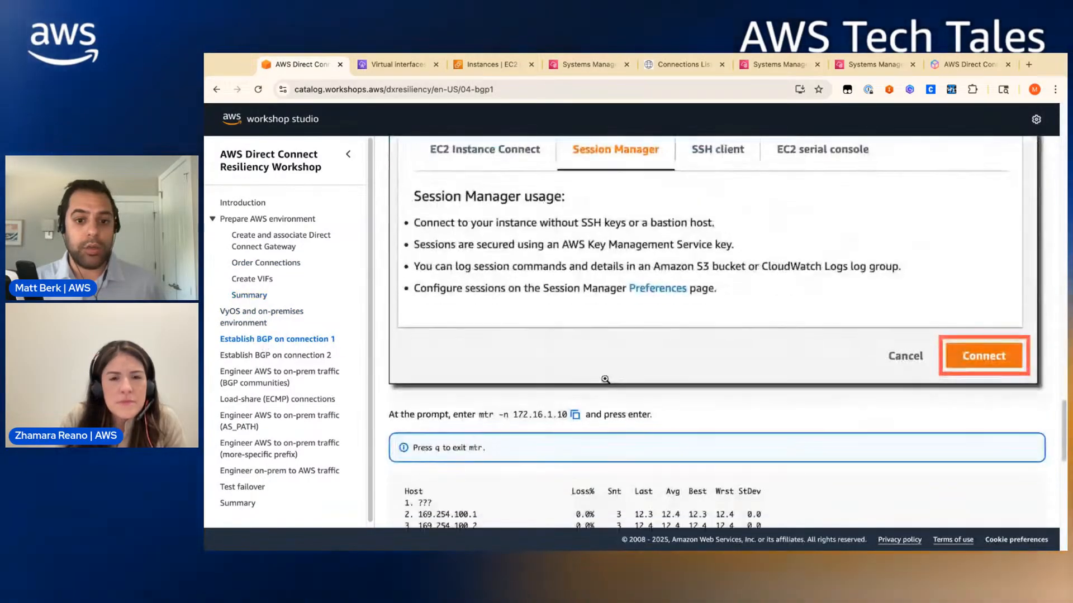
scroll(605, 380, up, 5)
click(625, 321)
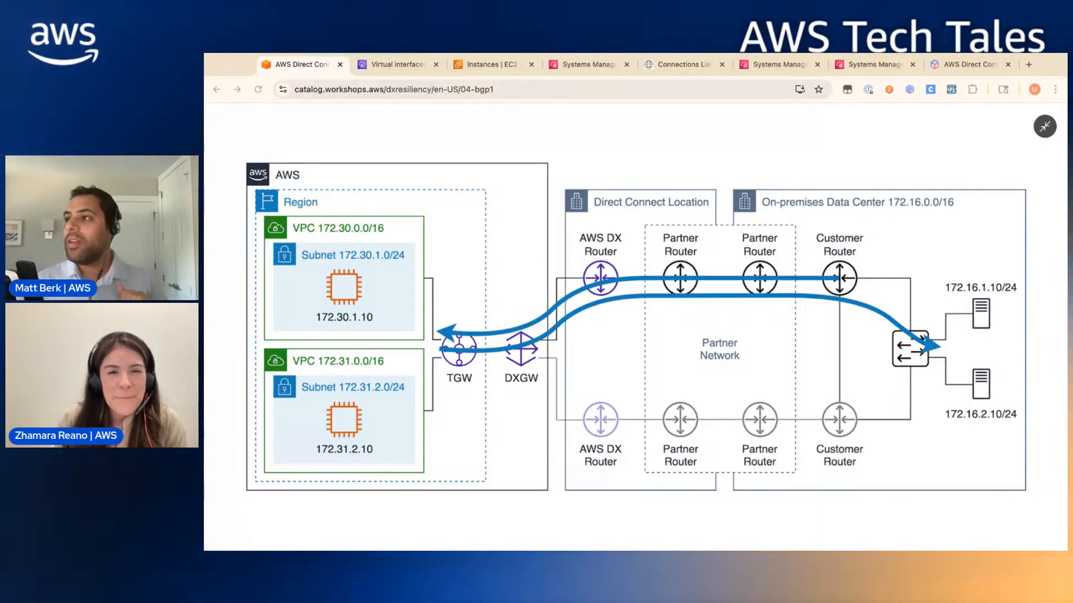
click(778, 65)
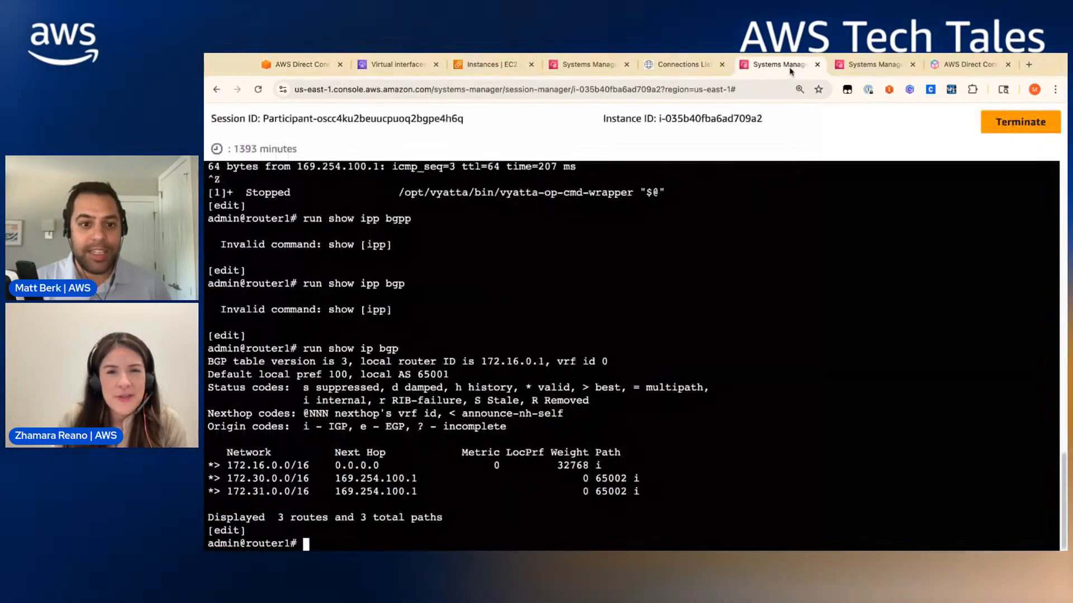
- Reconnect the router2 terminal session by choosing device 2 at the selection prompt
click(854, 69)
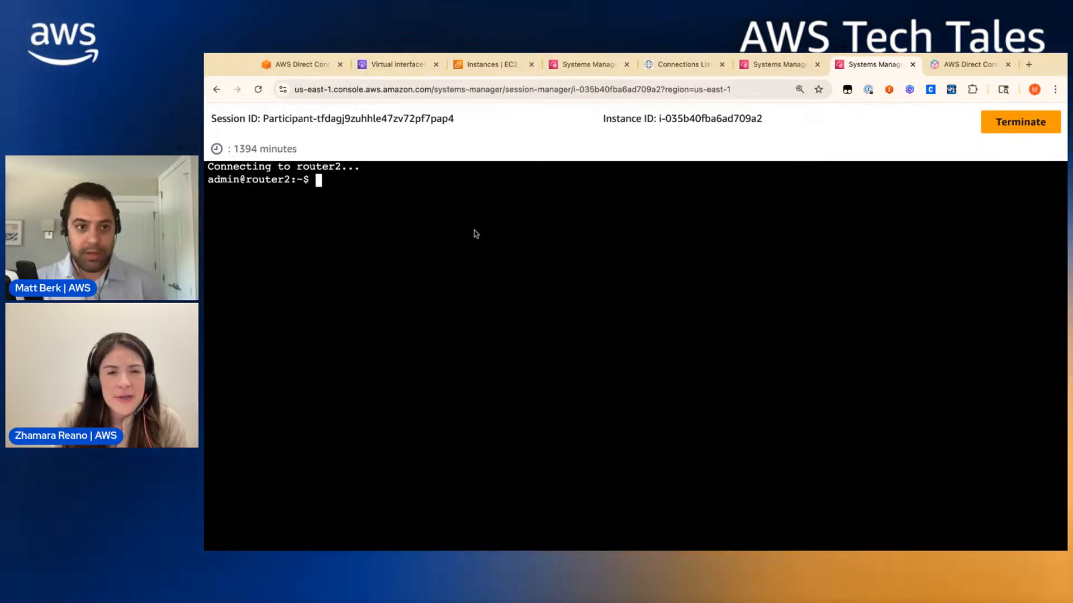
click(257, 90)
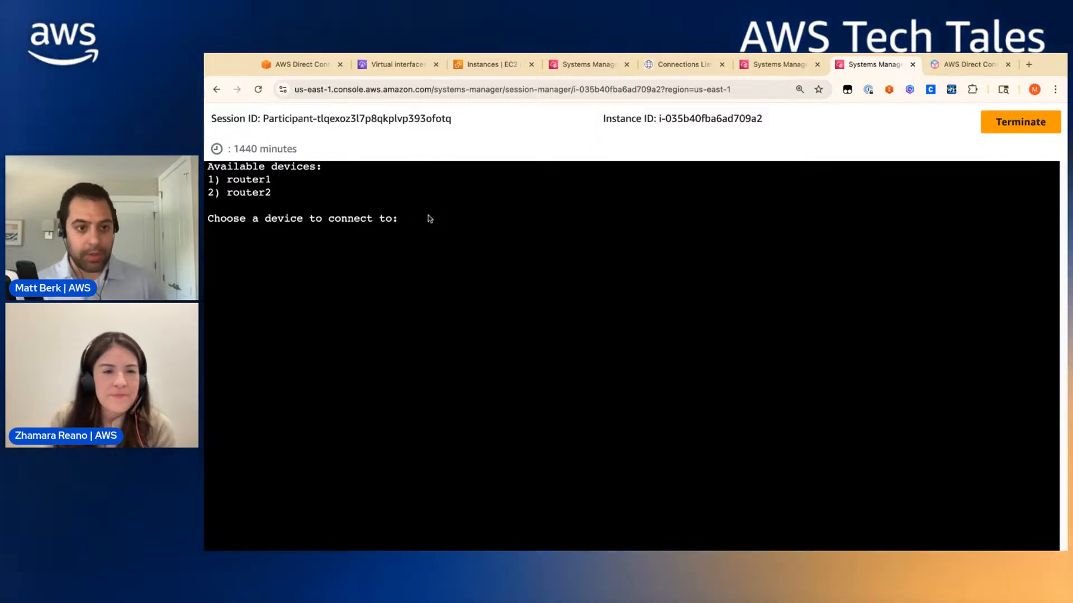
click(433, 230)
text(2)
key(Return)
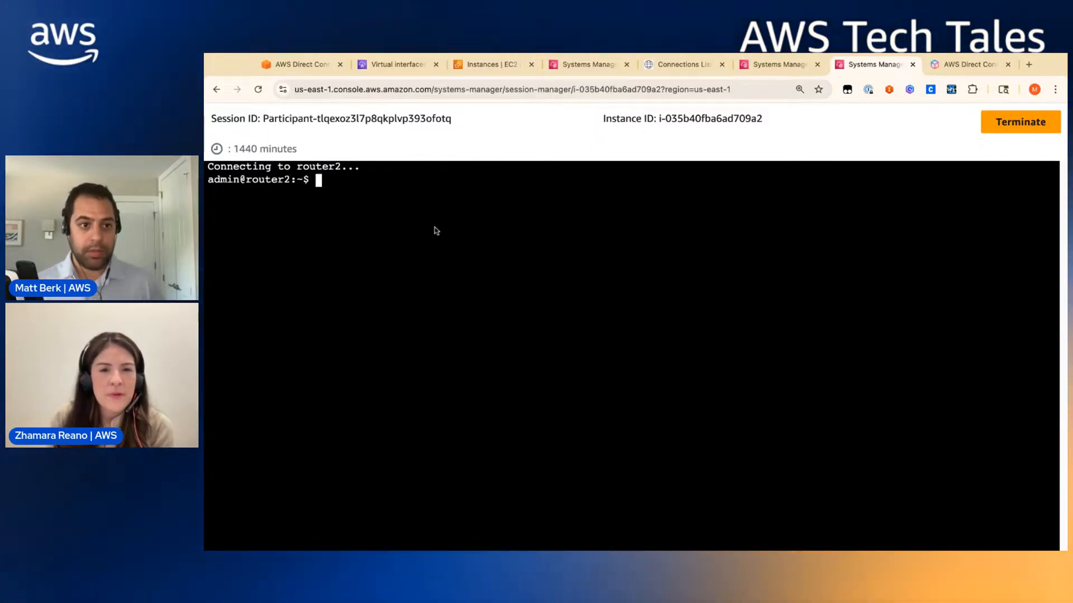
key(Return)
key(Return)
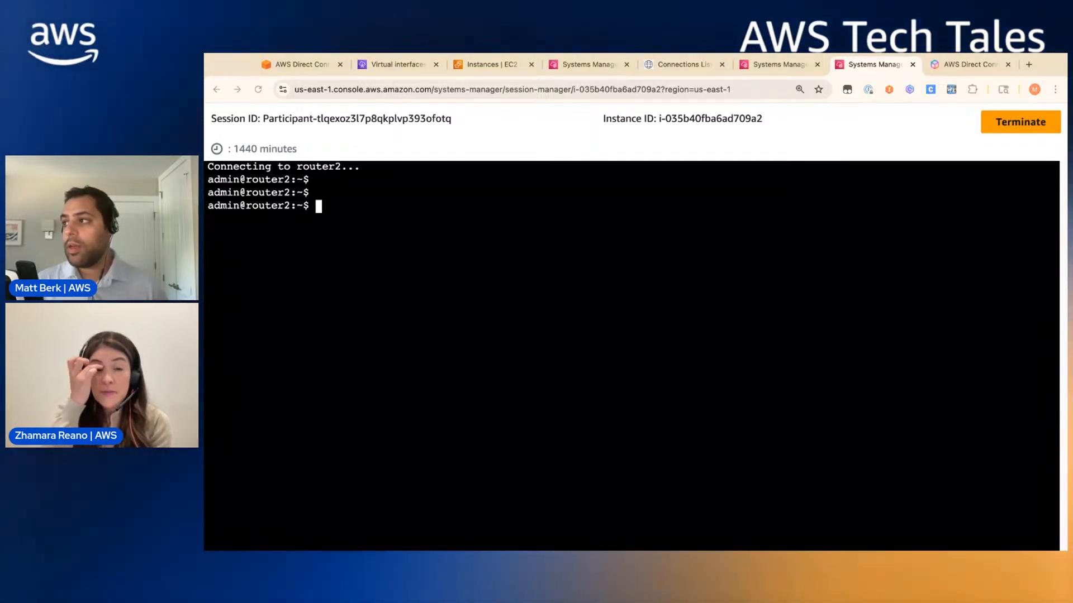
text(set interfaces ethernet eth3 vif VLANID address 169.254.200.2/30)
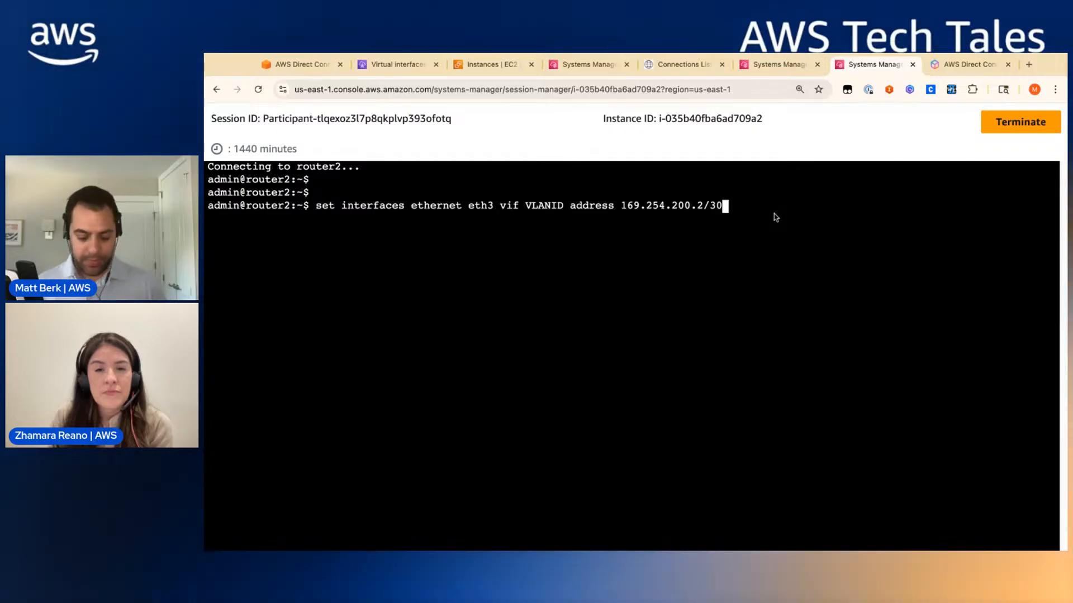
key(BackSpace)
key(BackSpace)
key(BackSpace)
key(BackSpace)
key(BackSpace)
key(BackSpace)
key(BackSpace)
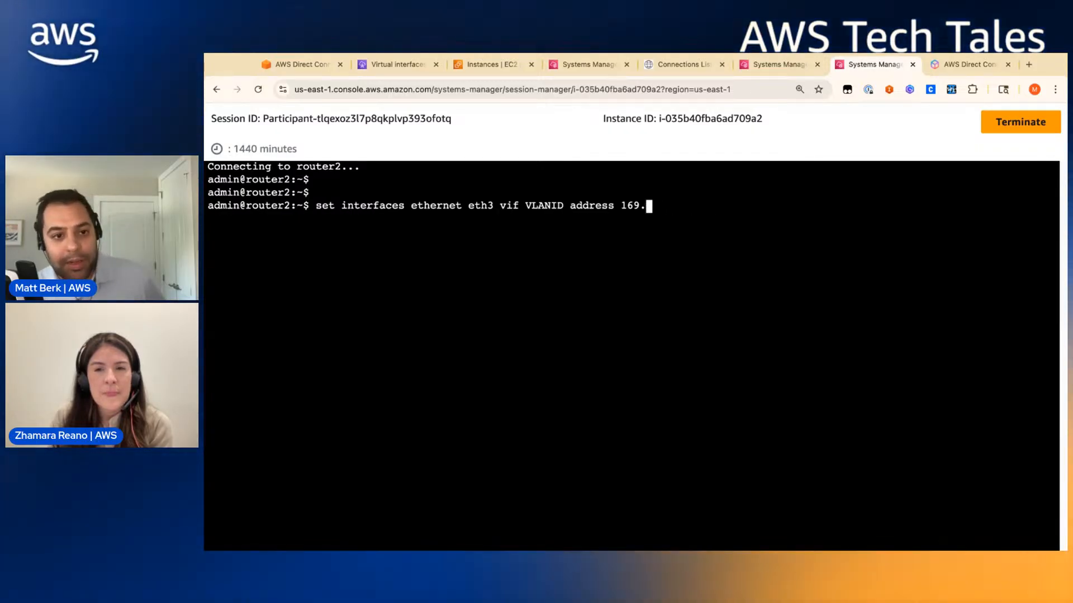
key(BackSpace)
key(BackSpace)
key(BackSpace)
key(BackSpace)
key(BackSpace)
key(BackSpace)
key(BackSpace)
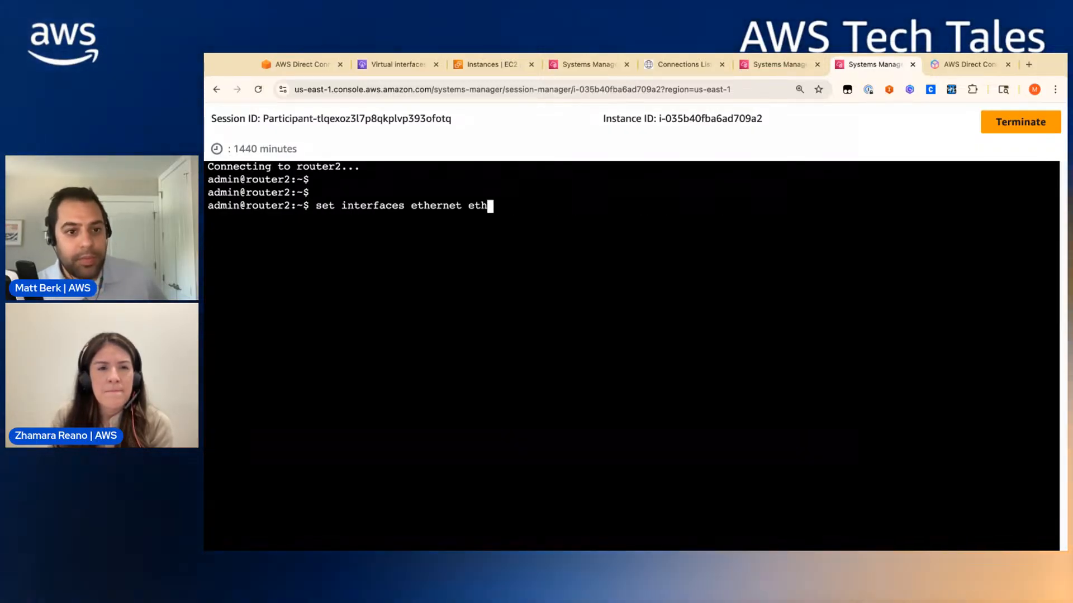
key(BackSpace)
key(BackSpace)
key(BackSpace)
key(BackSpace)
key(BackSpace)
key(BackSpace)
key(BackSpace)
key(BackSpace)
key(BackSpace)
key(BackSpace)
key(BackSpace)
key(BackSpace)
key(BackSpace)
key(BackSpace)
key(BackSpace)
key(BackSpace)
key(BackSpace)
key(BackSpace)
key(BackSpace)
key(BackSpace)
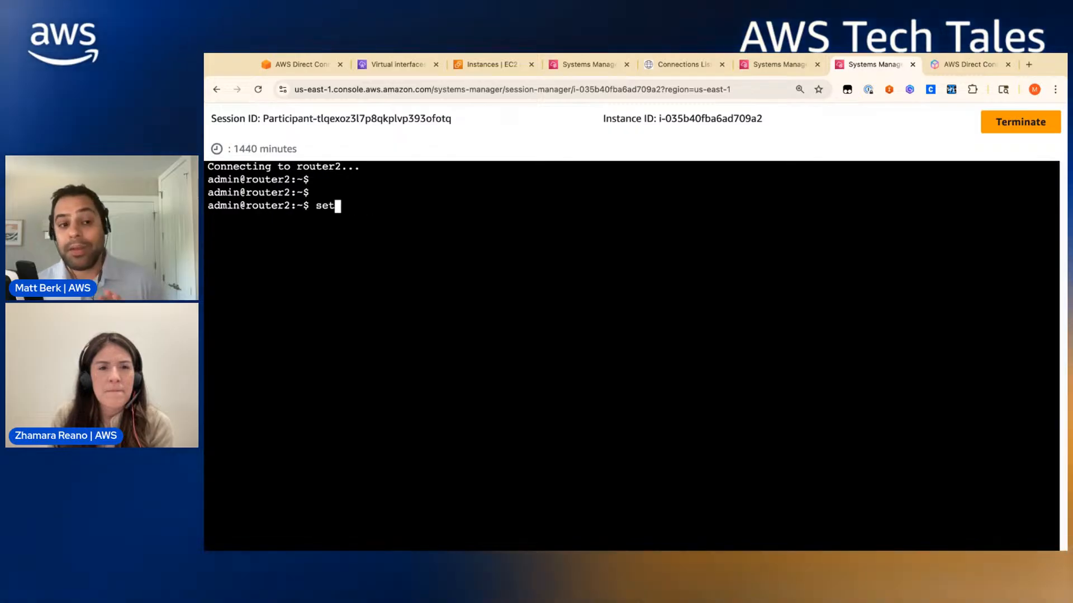
- Enter configuration mode on router2 and set eth3 vif 1717 address 169.254.200.2/30
text(config)
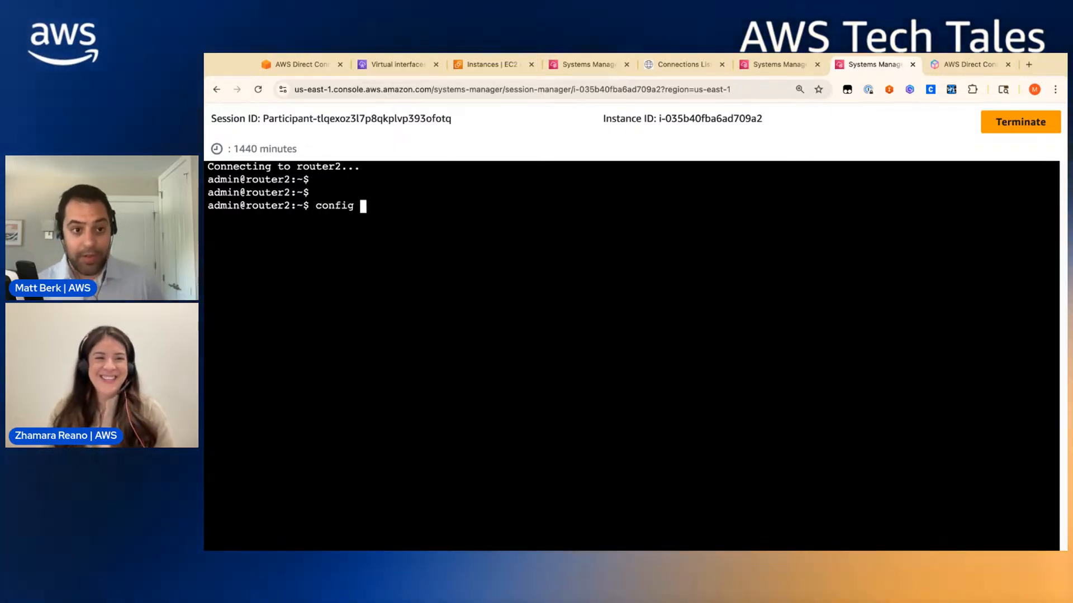
key(Return)
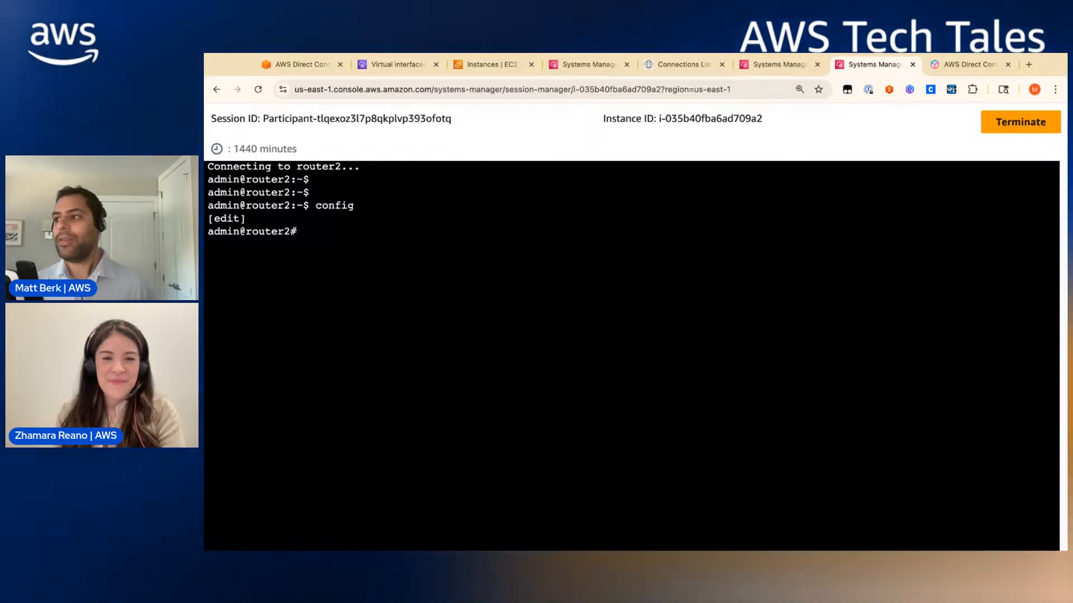
text(set interfaces ethernet eth3 vif VLANID address 169.254.200.2/30)
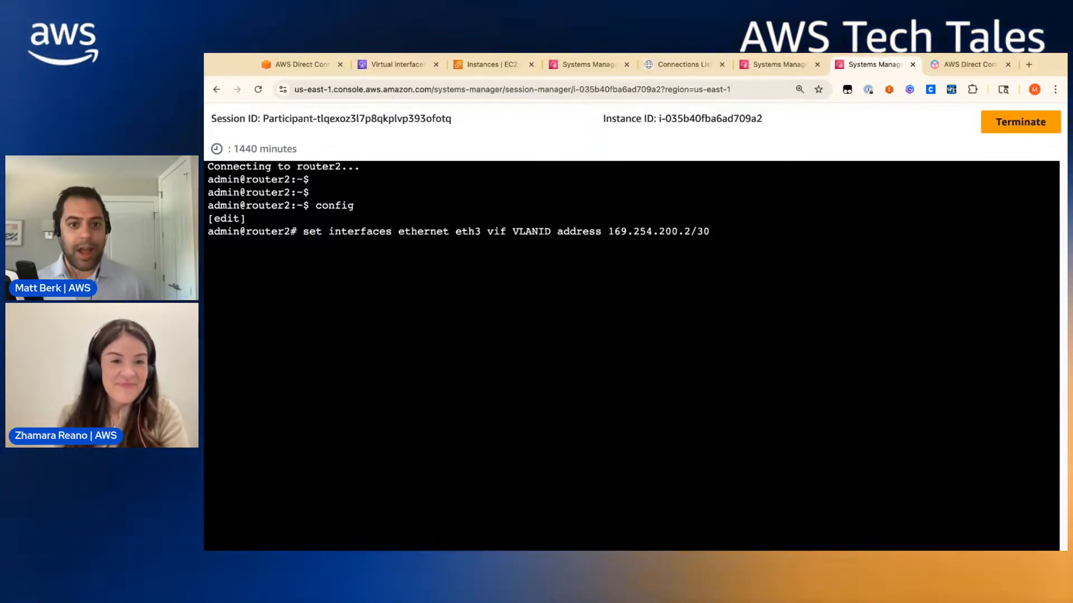
key(Left)
key(Left)
key(Left)
key(Left)
key(Left)
key(Left)
key(Left)
key(Left)
key(Left)
key(Left)
key(Left)
key(Left)
key(Left)
key(Left)
key(Left)
key(Left)
key(Left)
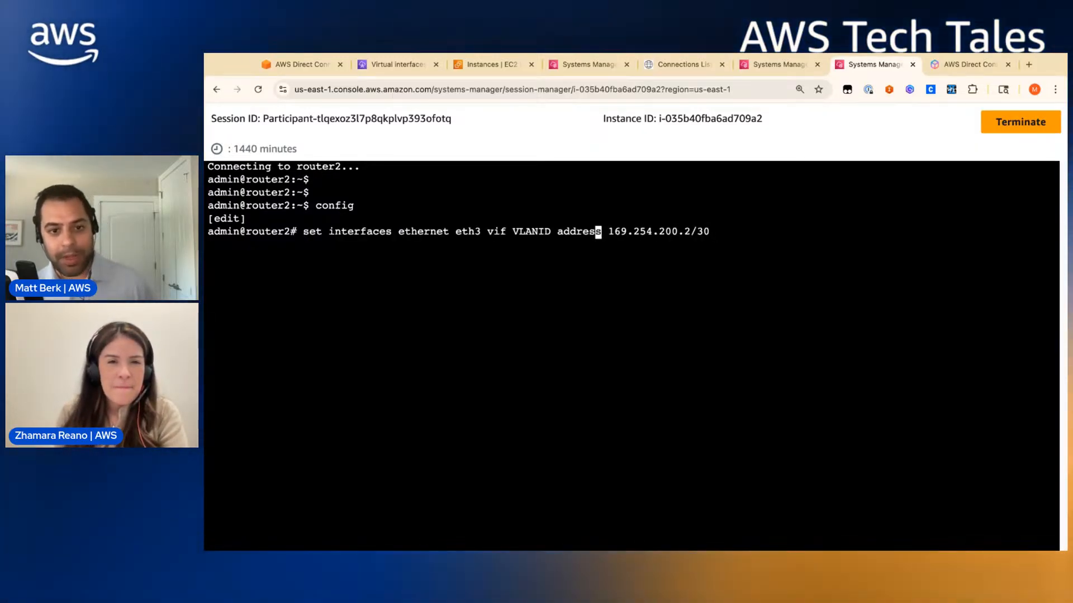
key(BackSpace)
key(BackSpace)
key(BackSpace)
key(BackSpace)
key(BackSpace)
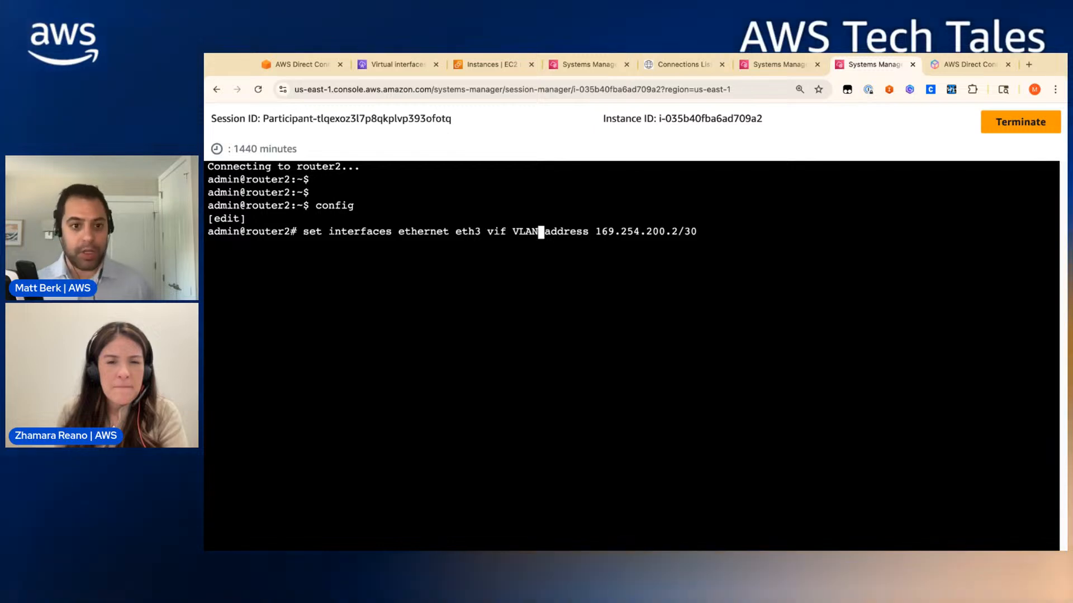
click(658, 75)
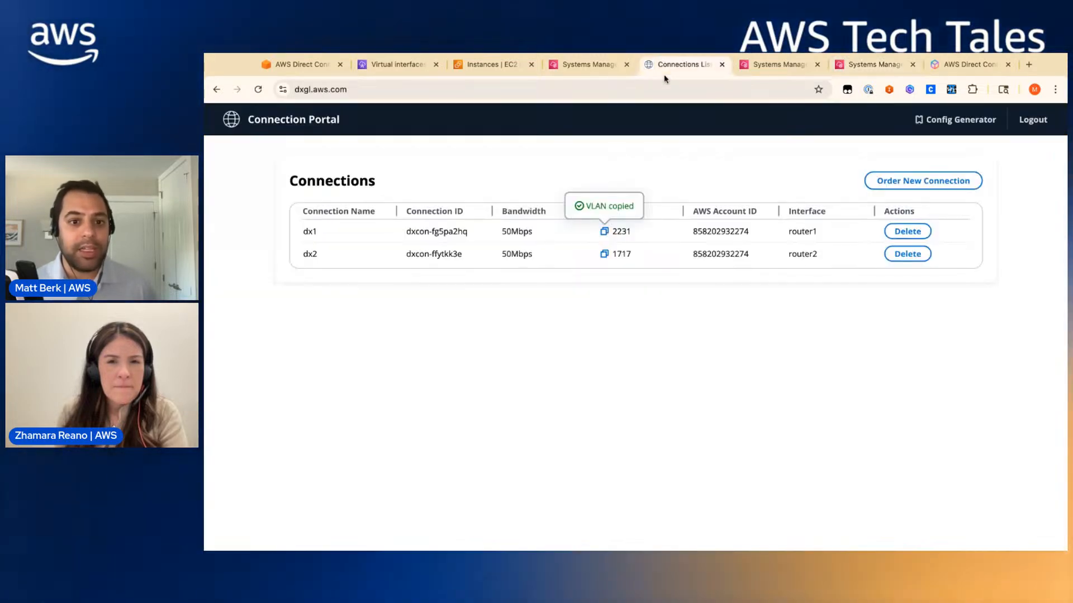
click(932, 72)
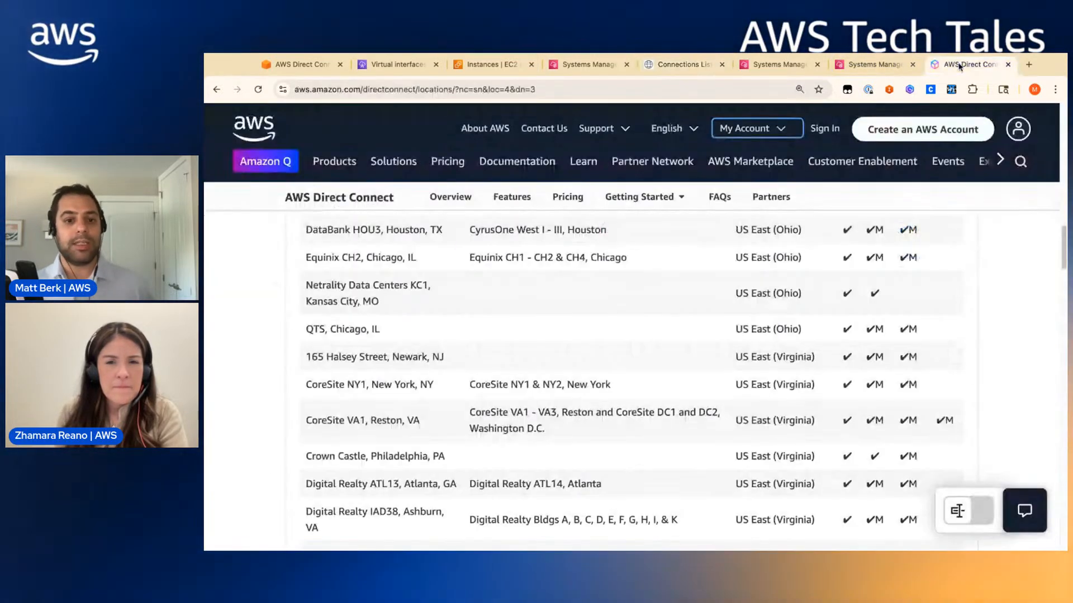
click(873, 65)
text(1717 address 169.254.200.2/30)
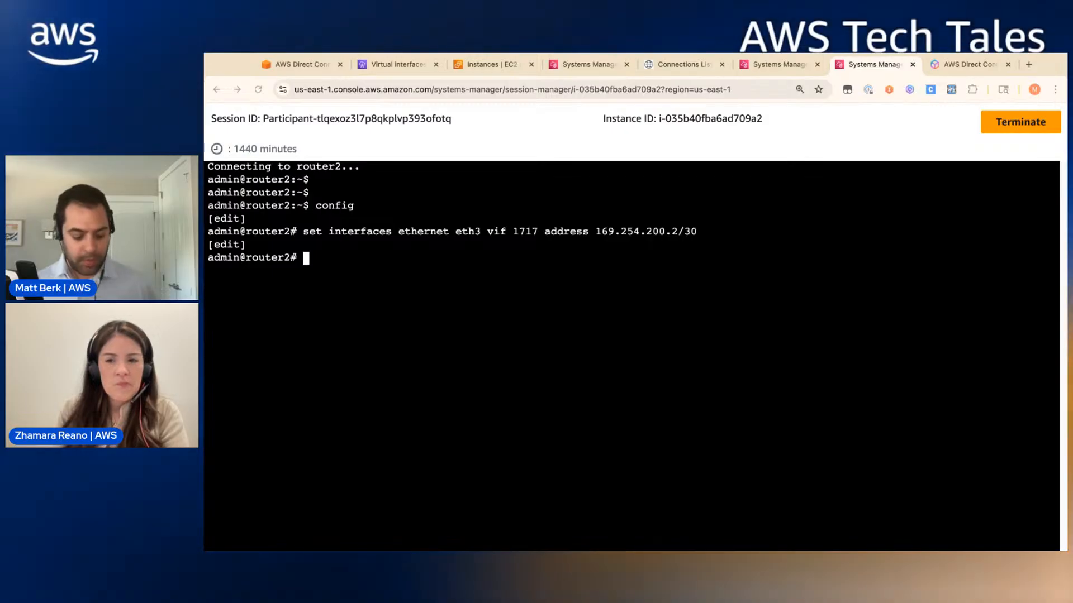
- Apply router2's BGP peering with 169.254.200.1 (AS 65002, advertising 172.16.0.0/16), then commit and save
key(super+v)
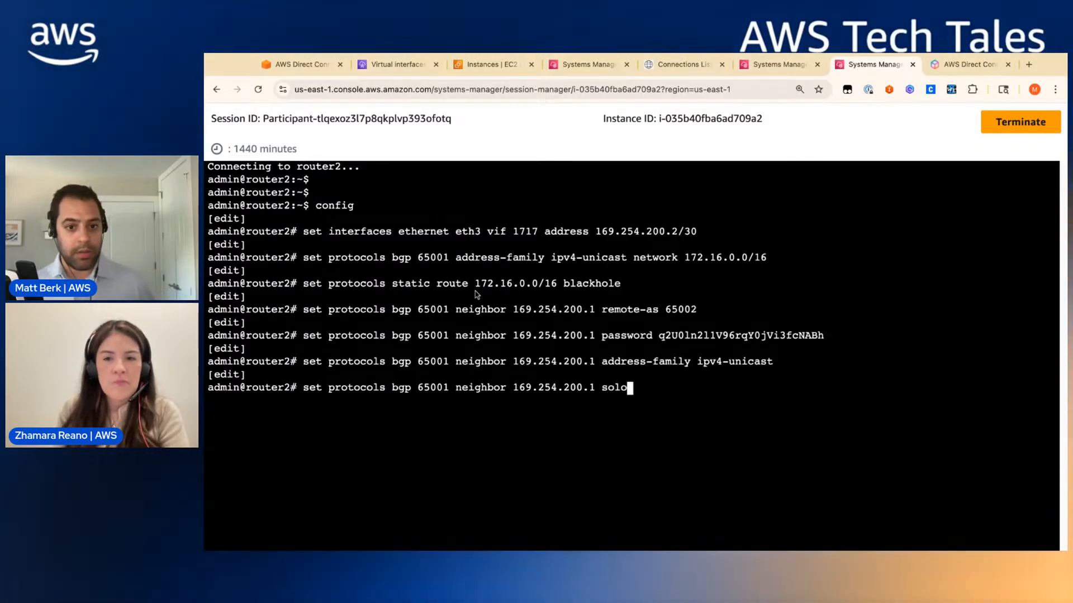
key(Return)
text(commit)
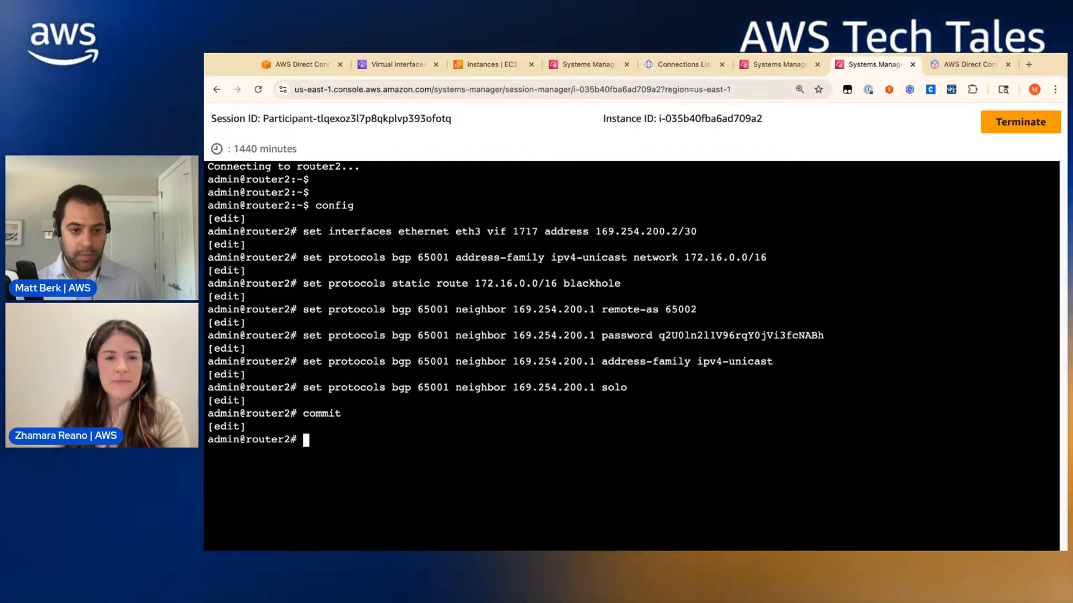
text(save)
key(Return)
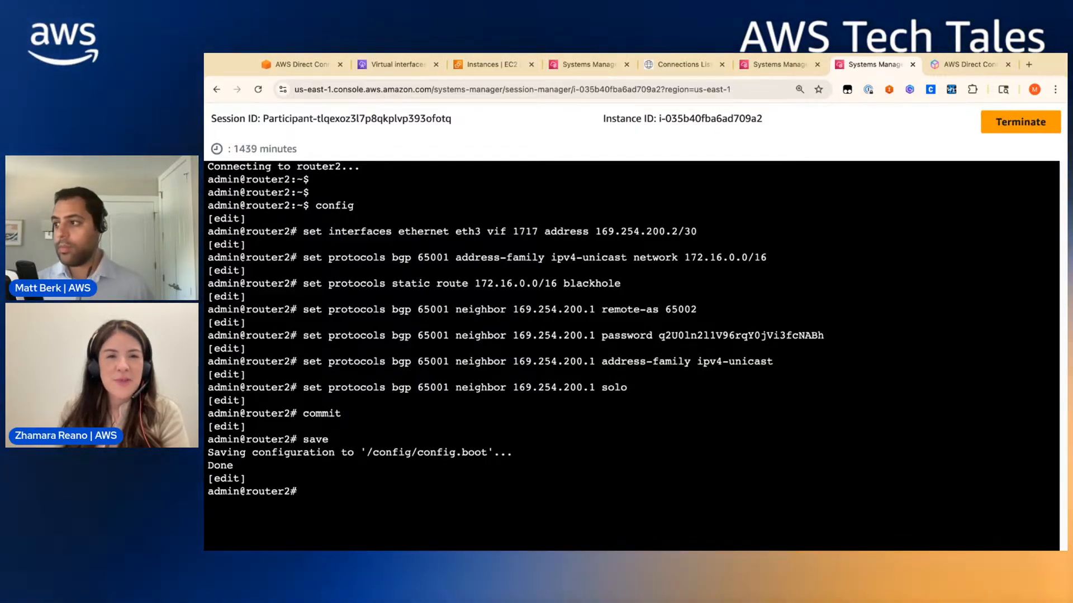
text(p)
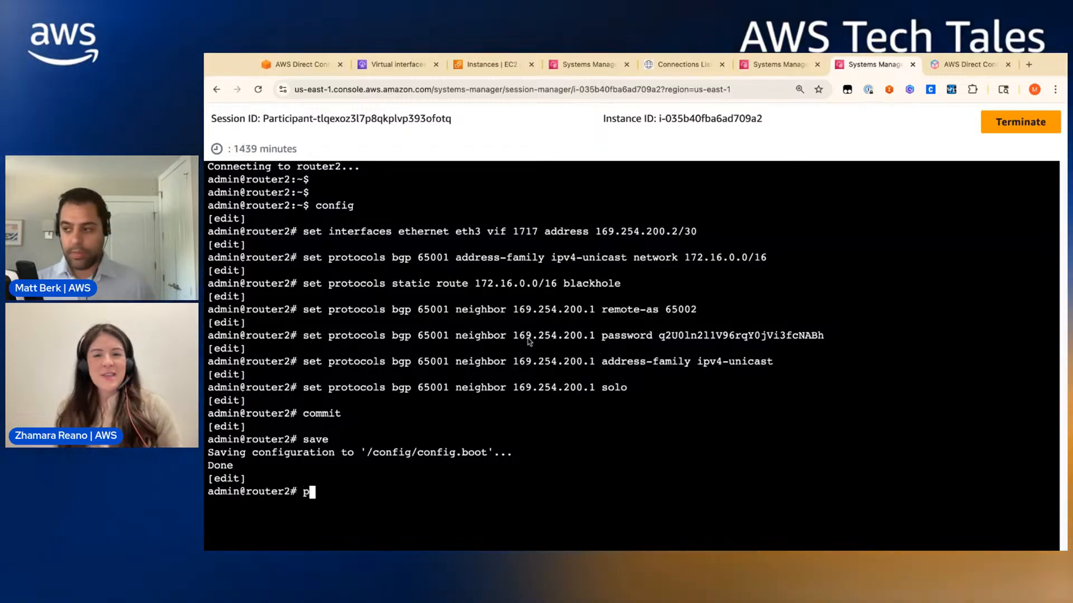
text(ing)
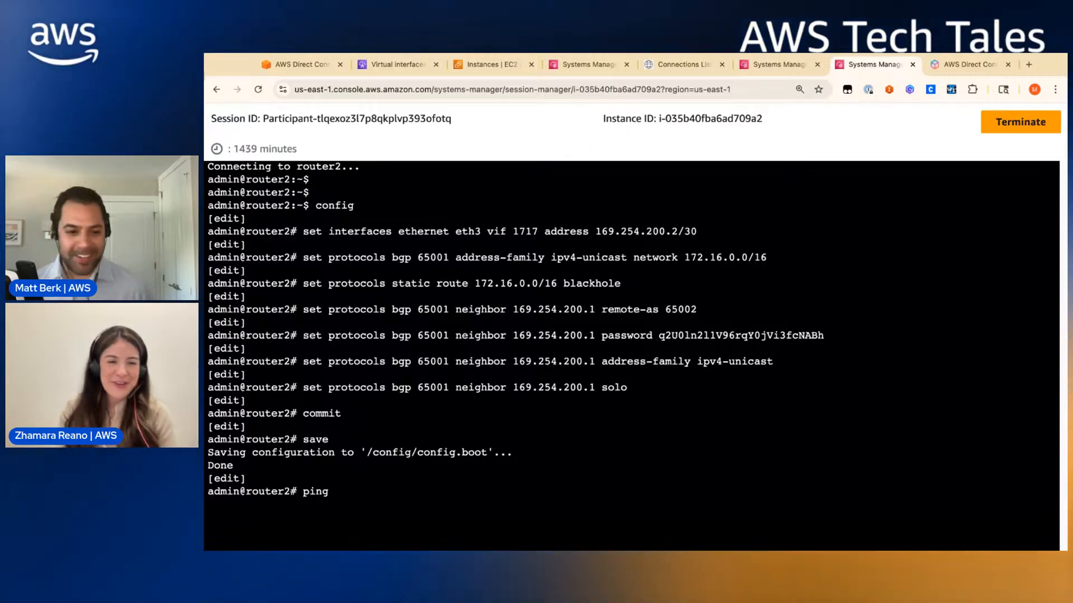
- Ping 169.254.200.1 from router2 and stop after 3 replies with 0% packet loss
key(BackSpace)
key(BackSpace)
text(run)
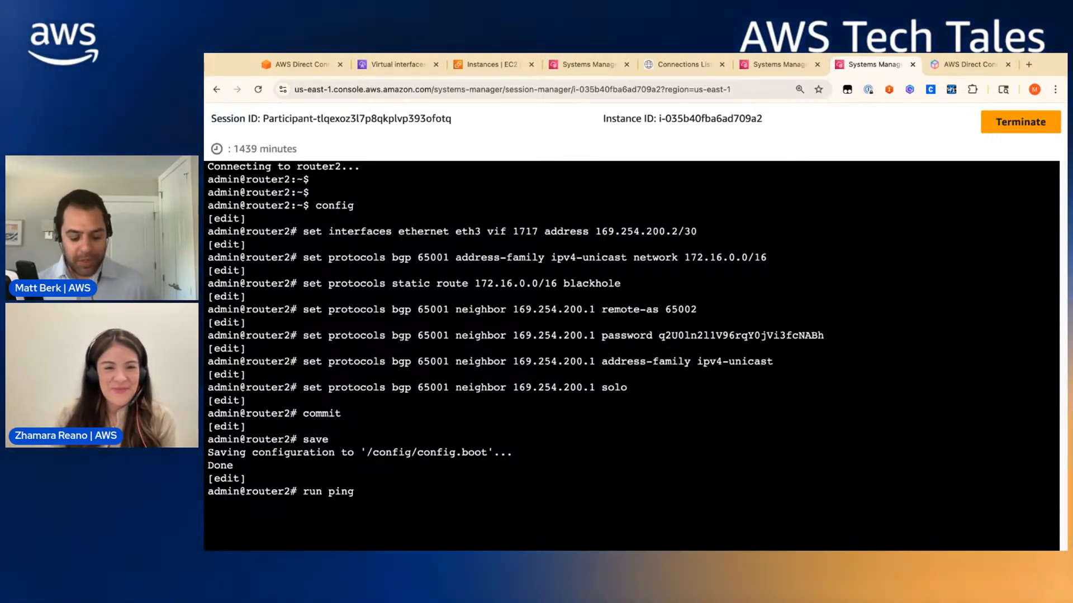
text( ping 169)
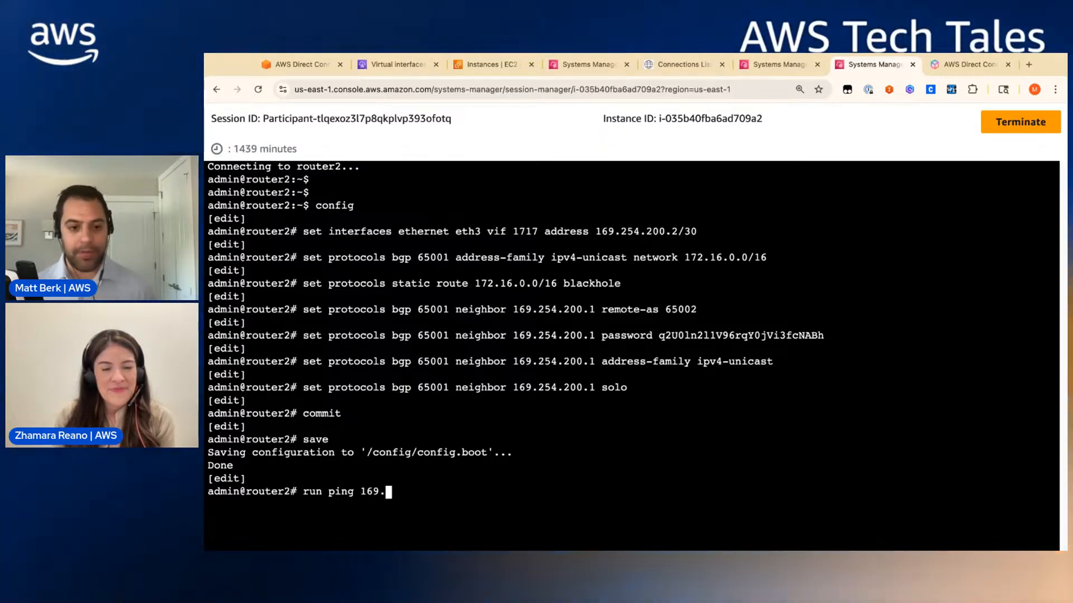
text(.)
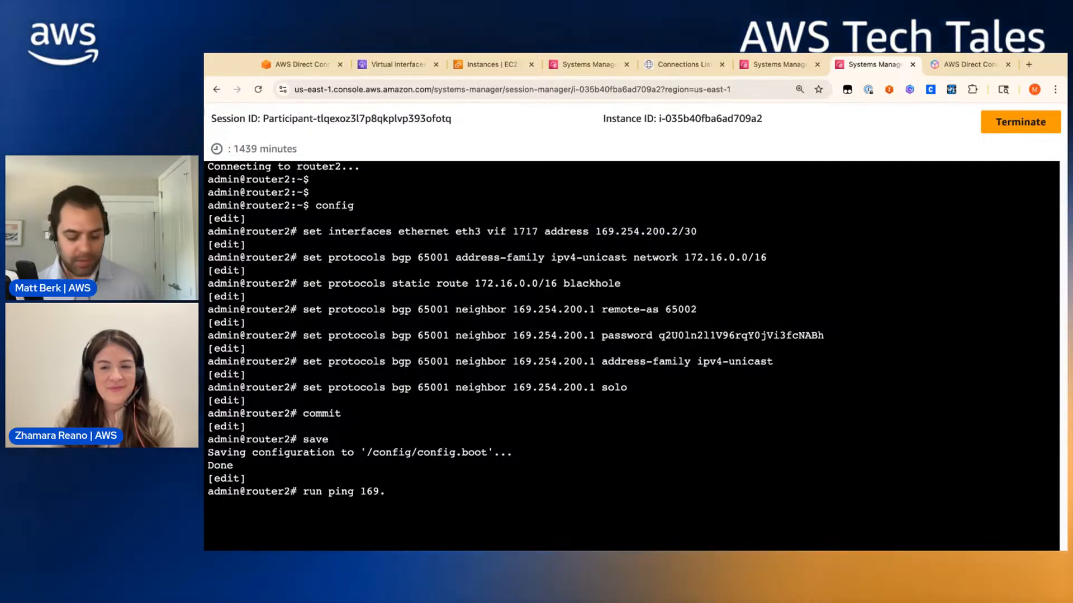
text(200.1)
key(BackSpace)
key(BackSpace)
key(BackSpace)
key(BackSpace)
key(BackSpace)
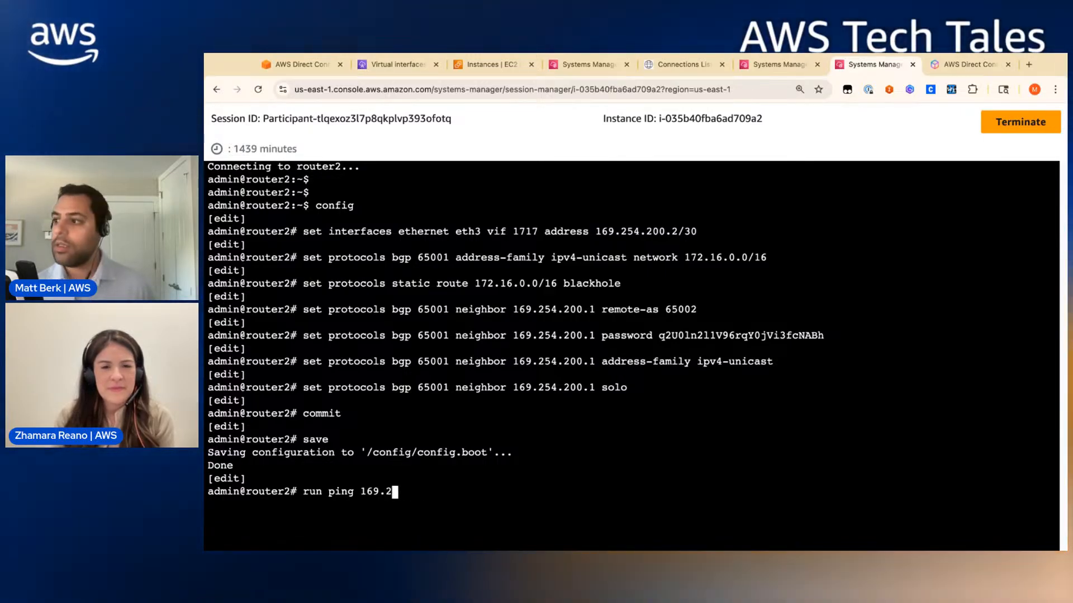
text(25)
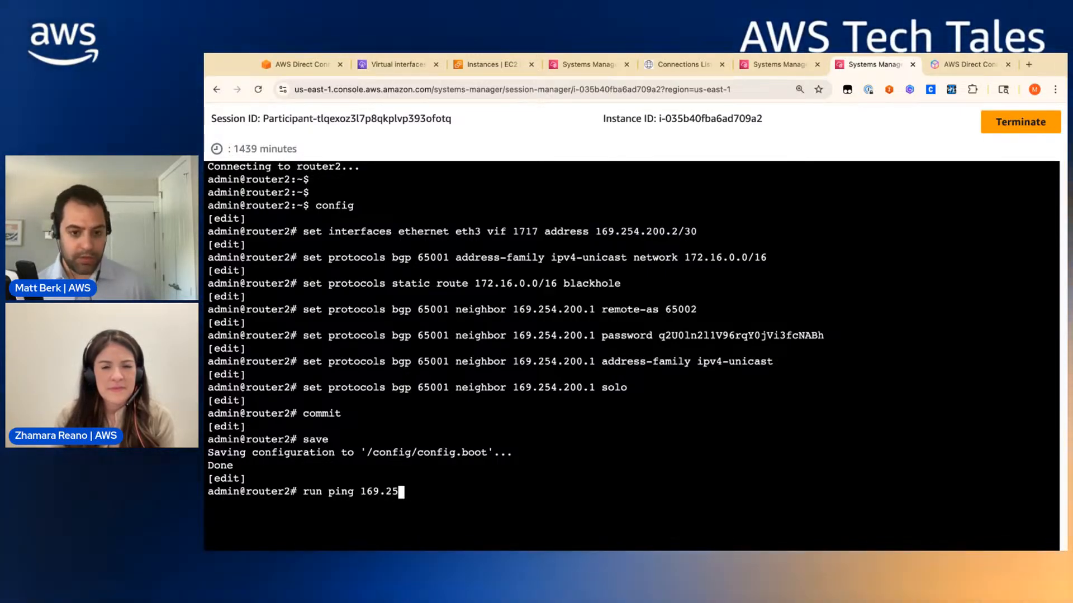
text(4.2)
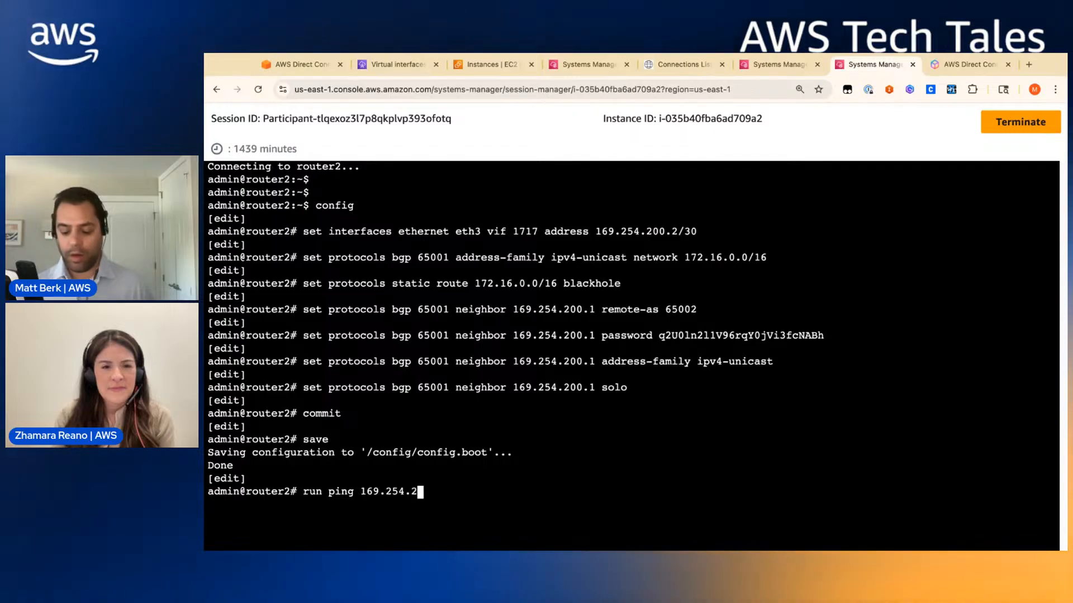
text(00/.)
key(BackSpace)
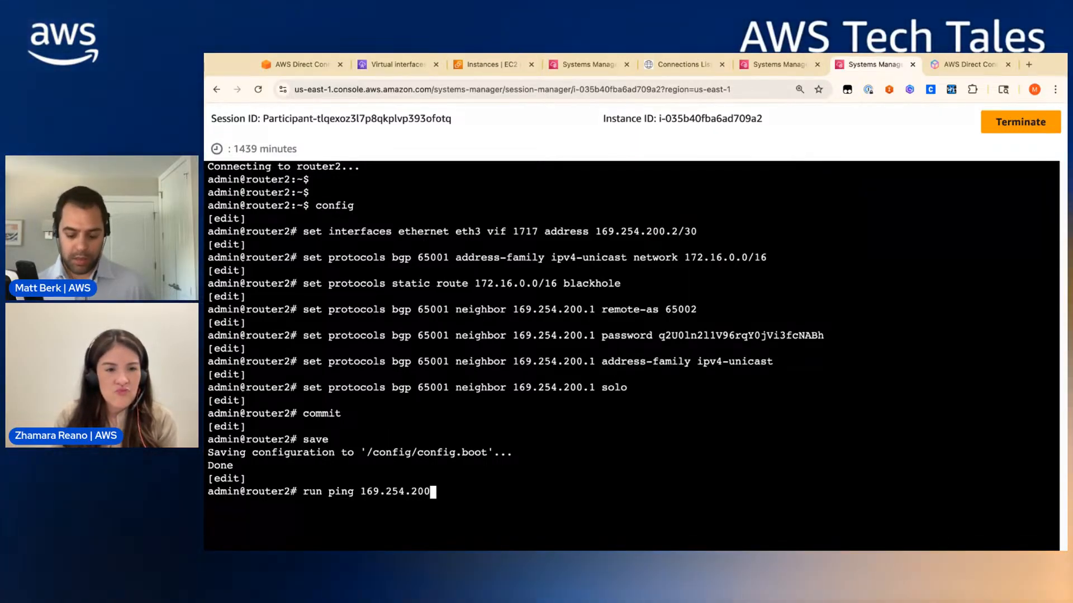
text(.1)
key(Return)
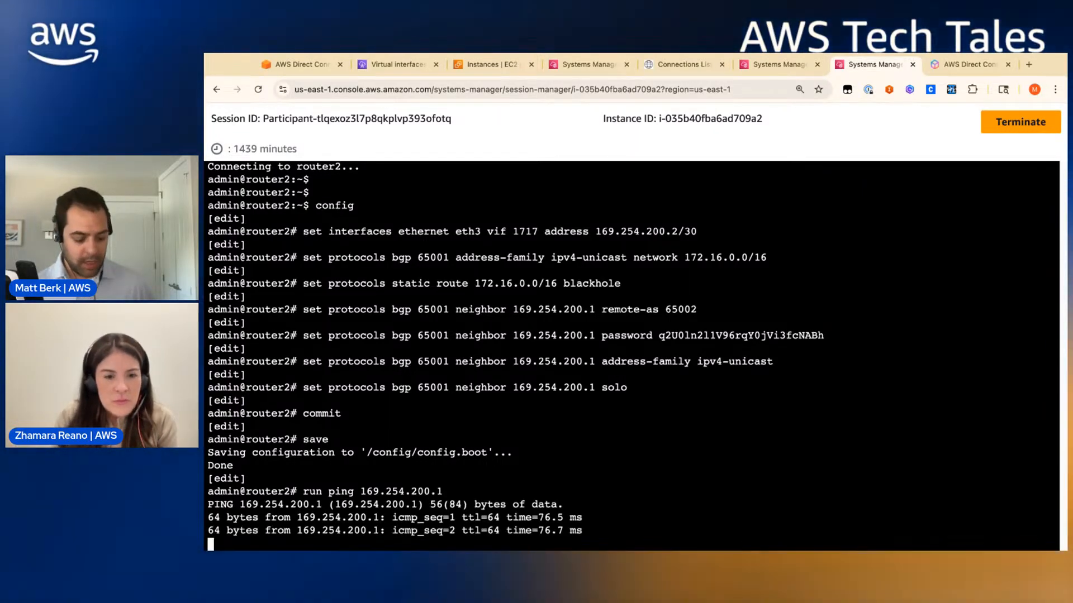
key(ctrl+c)
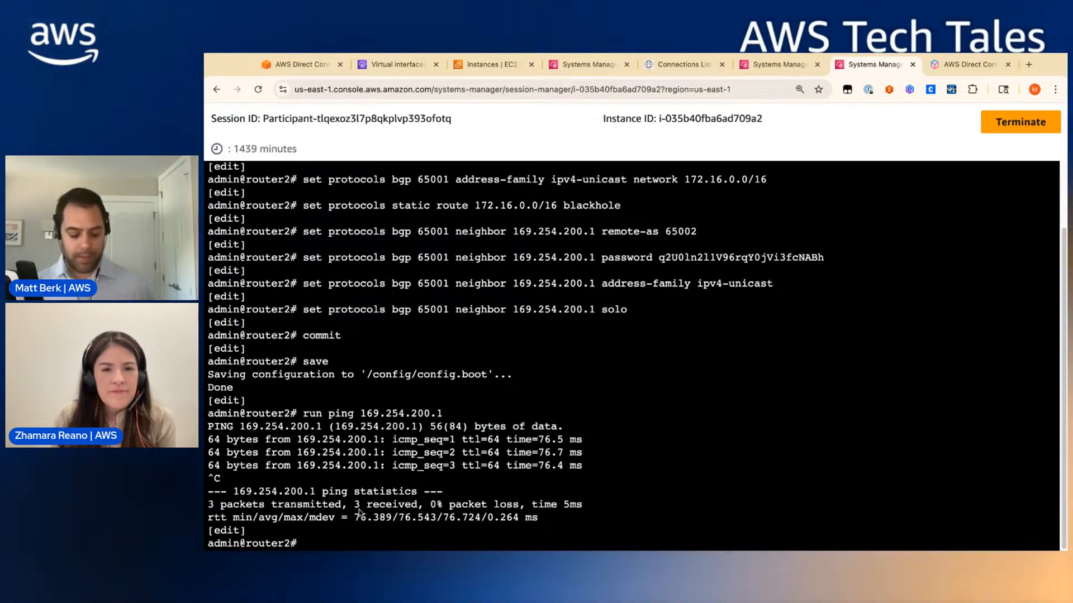
- On router2, list routes advertised to 169.254.200.1 (only 172.16.0.0/16), then show the BGP summary
text(run show ip)
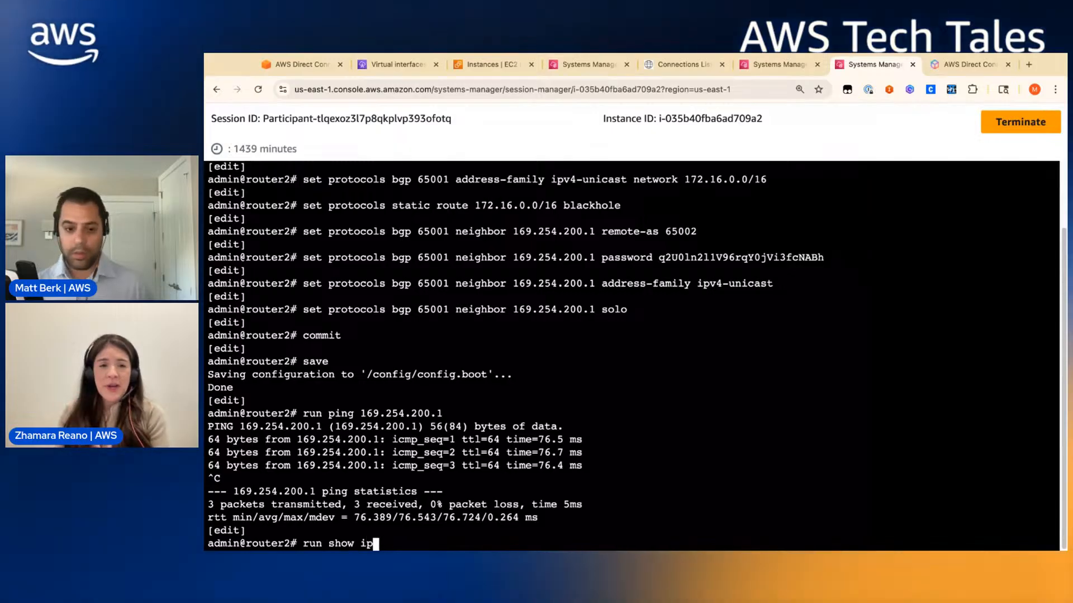
text( bgp sum)
key(Return)
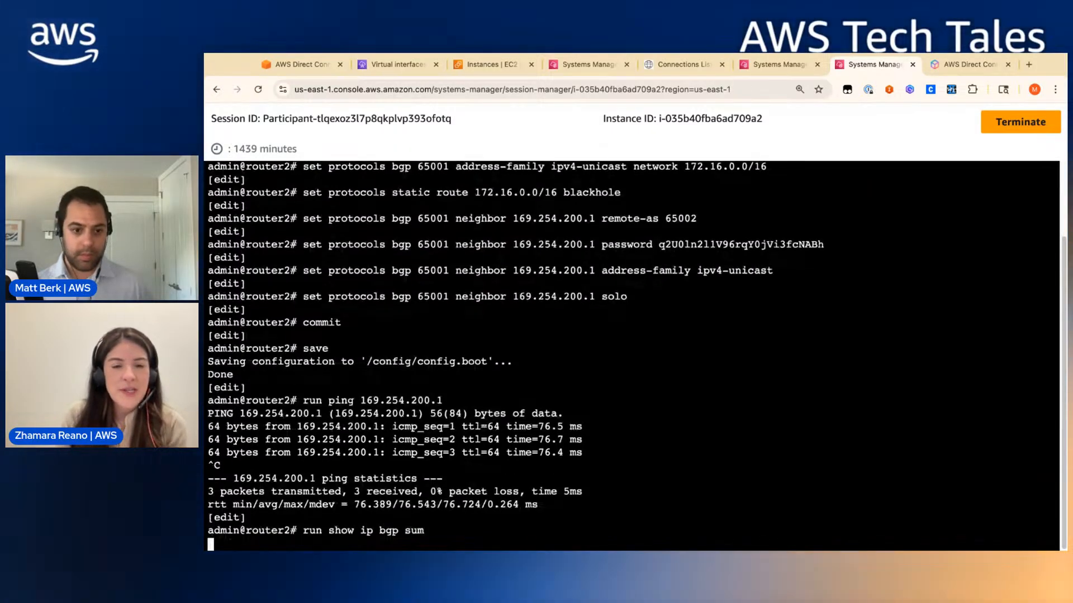
key(Return)
key(Return)
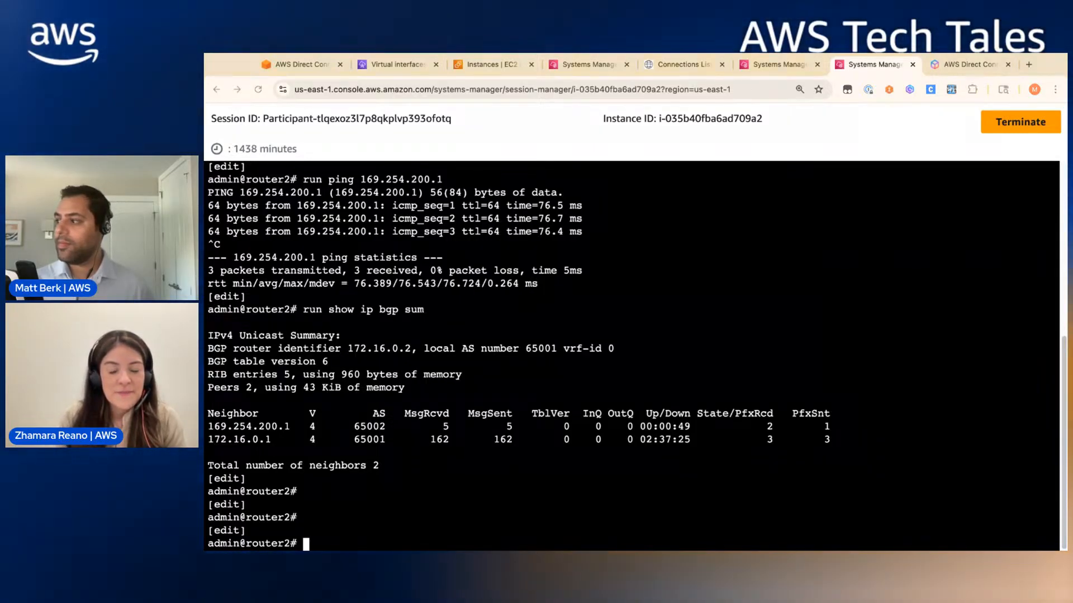
key(ctrl+v)
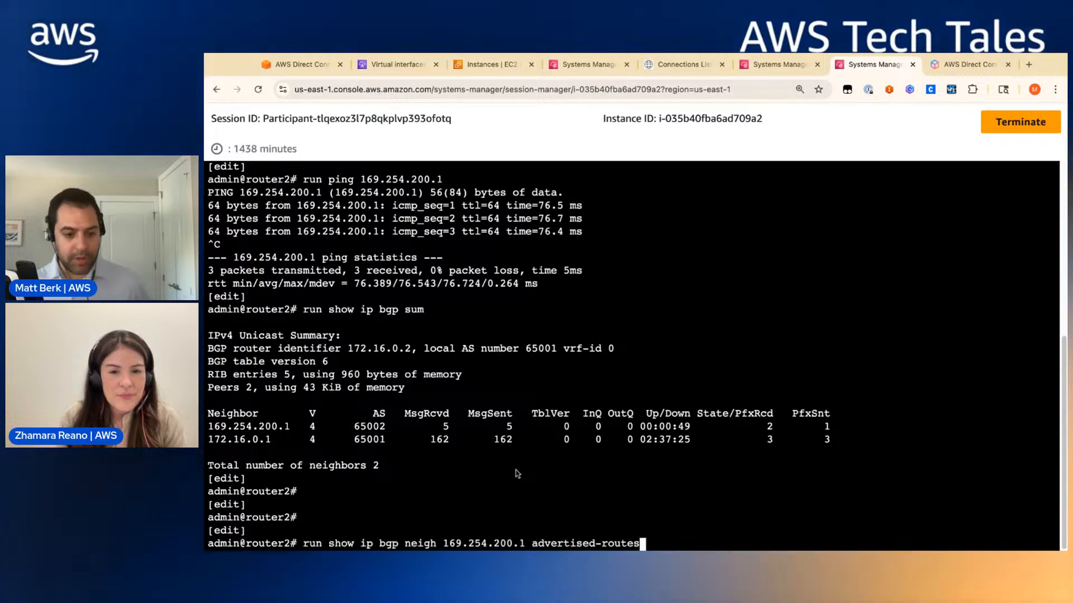
key(Return)
key(Return)
key(Return)
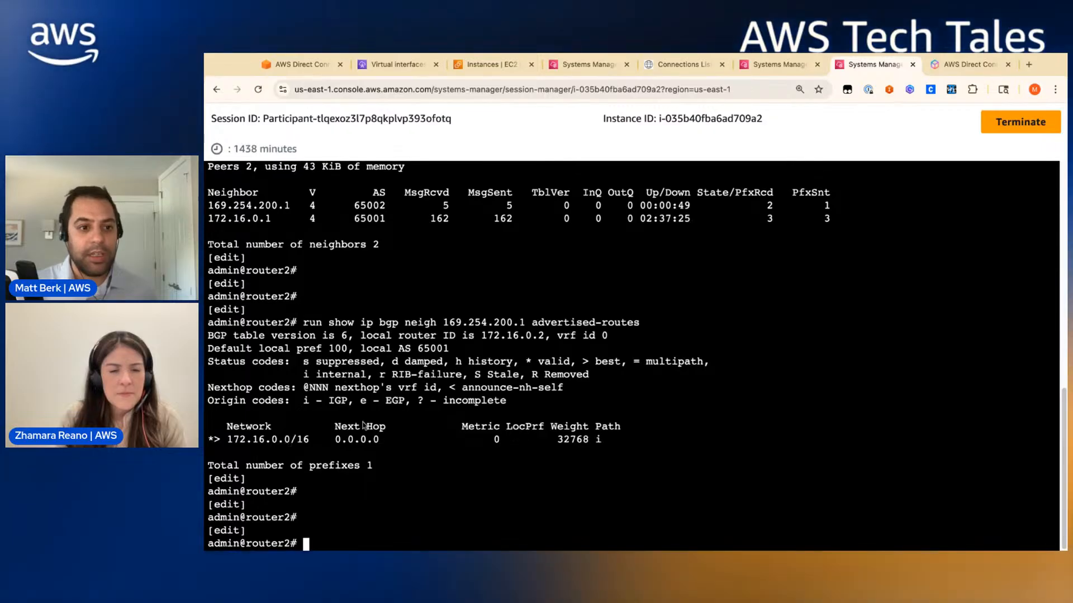
scroll(364, 427, up, 1)
scroll(363, 427, down, 1)
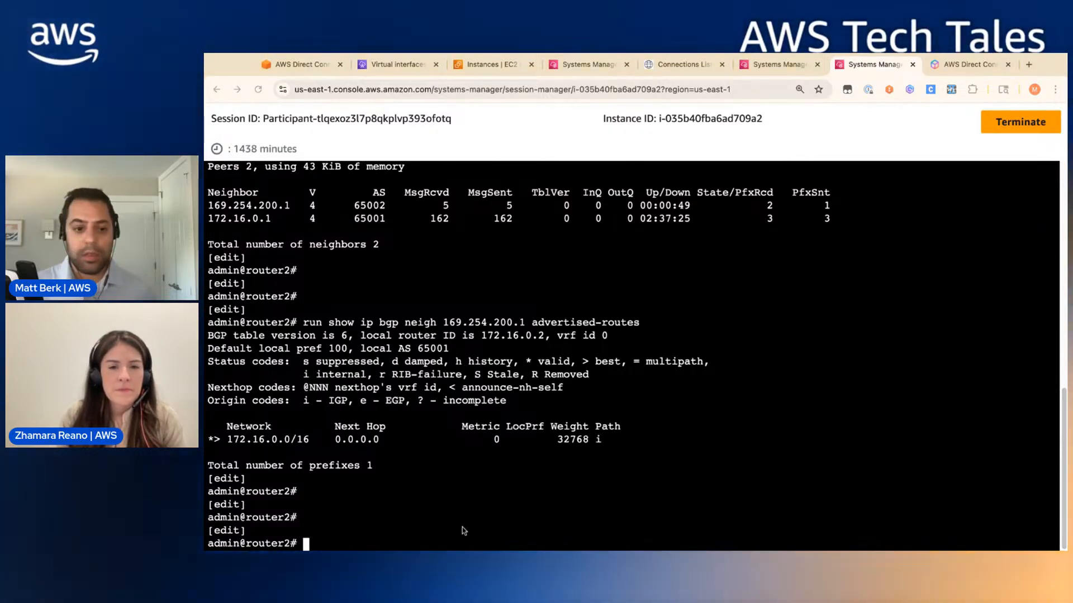
text(run show ip bgp summ)
key(Return)
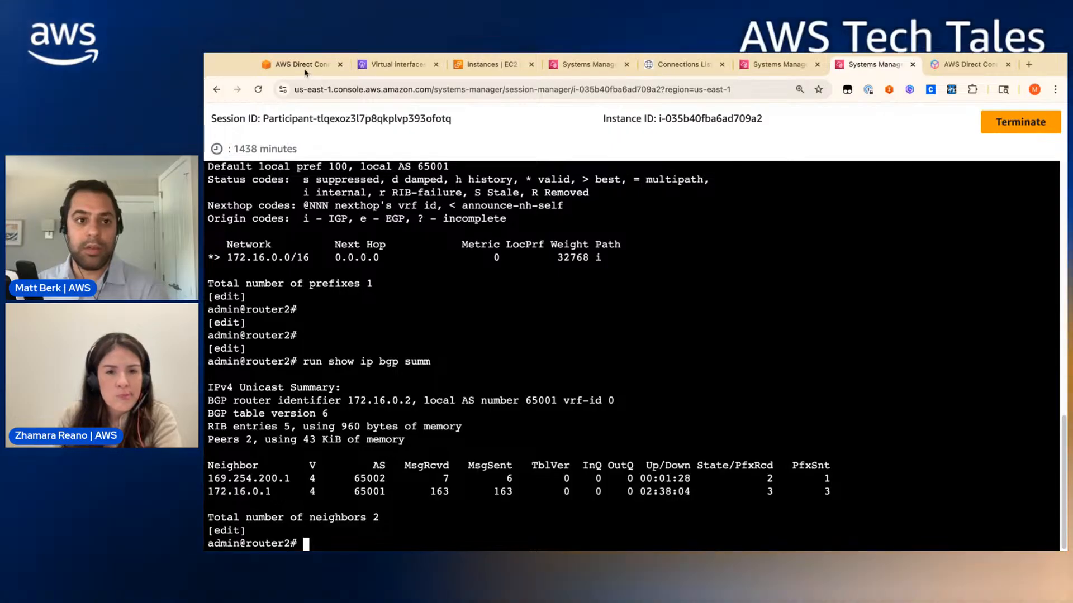
- Enlarge the Establish BGP on connection 2 diagram, then go to the Virtual interfaces list
click(269, 64)
key(Escape)
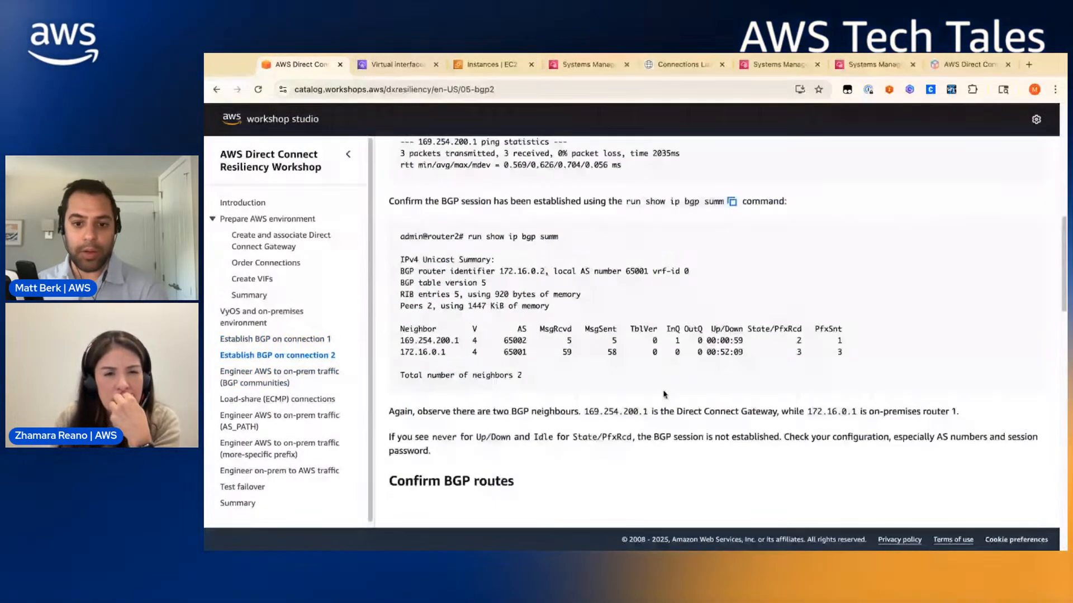
scroll(664, 394, down, 10)
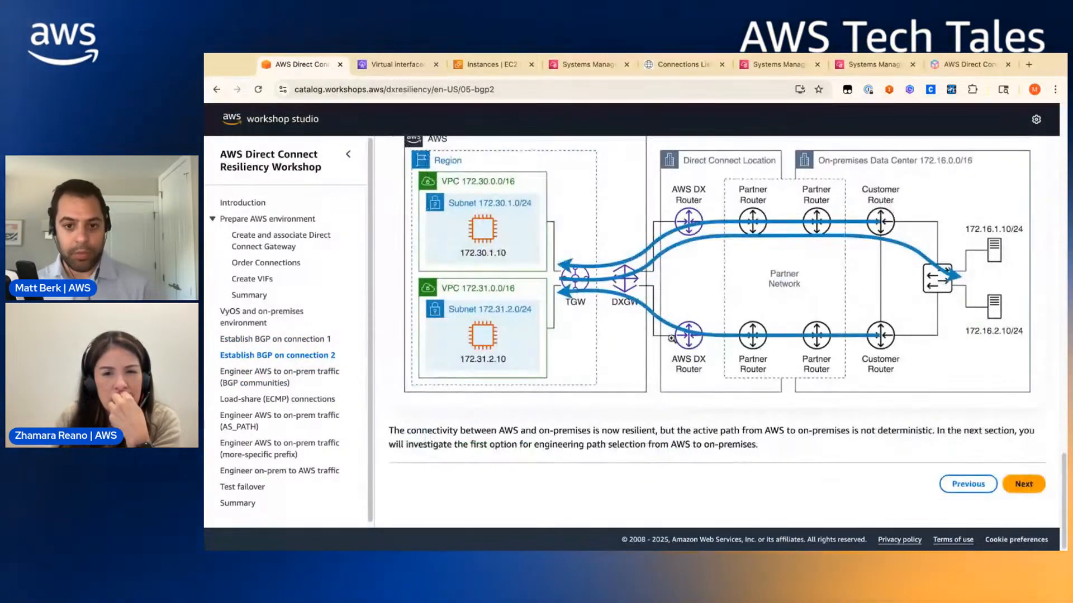
click(675, 332)
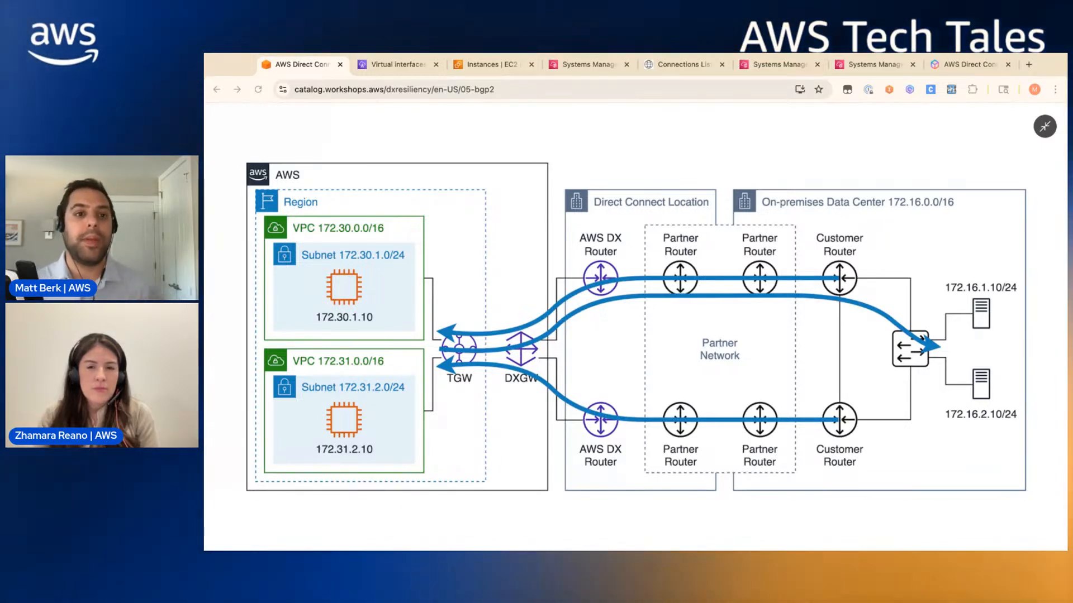
click(371, 72)
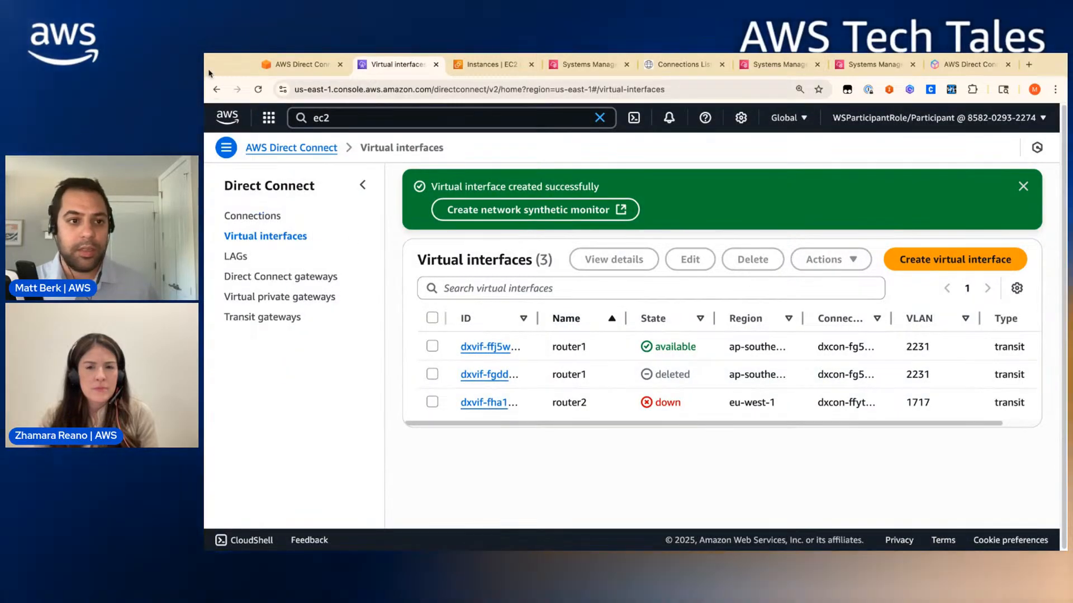
- Reload the virtual interfaces list twice with a wider State column; router2's VLAN 1717 stays down
click(260, 90)
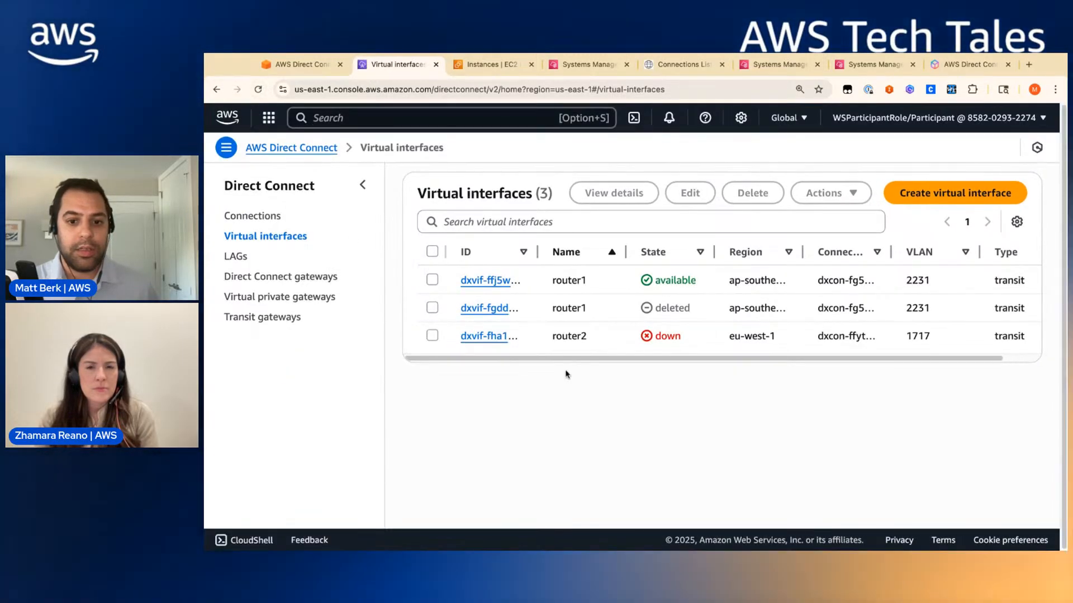
drag(714, 254, 715, 255)
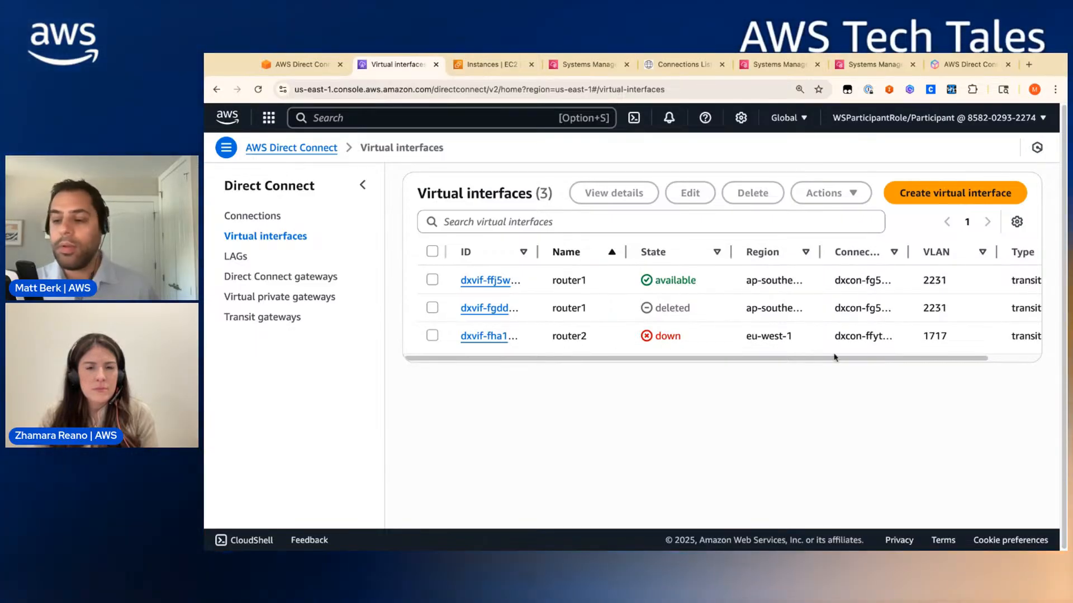
mouse_move(679, 358)
mouse_down()
mouse_move(731, 359)
mouse_move(679, 360)
mouse_up()
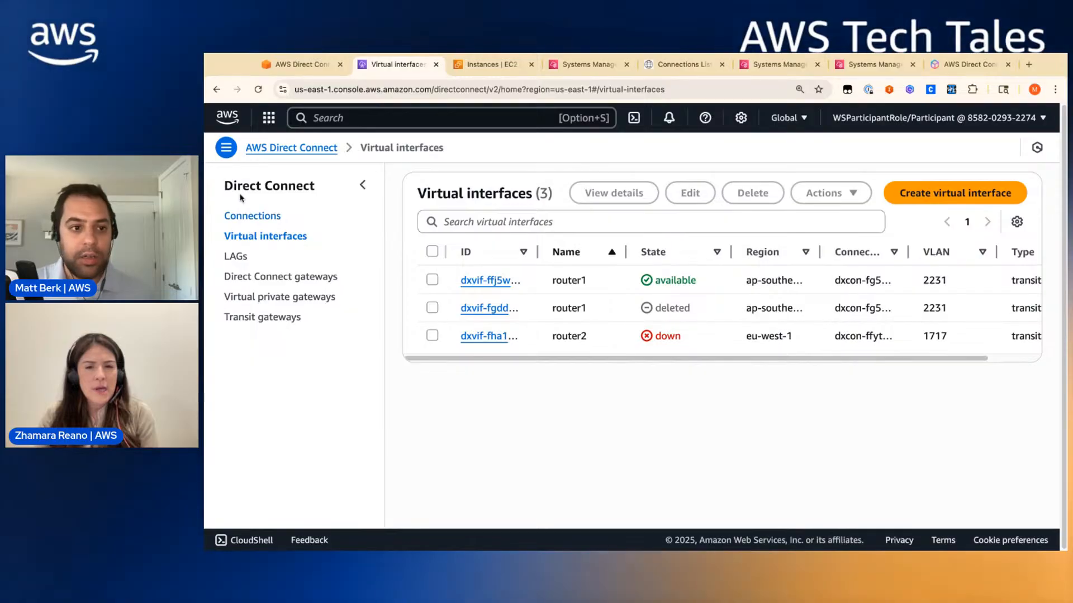
click(259, 91)
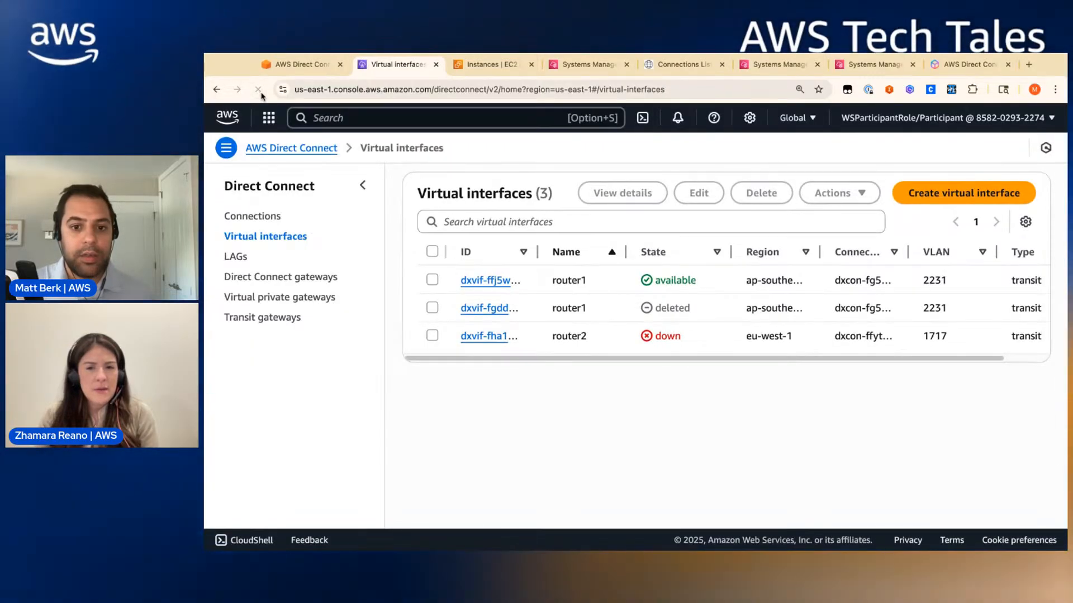
drag(691, 309, 666, 309)
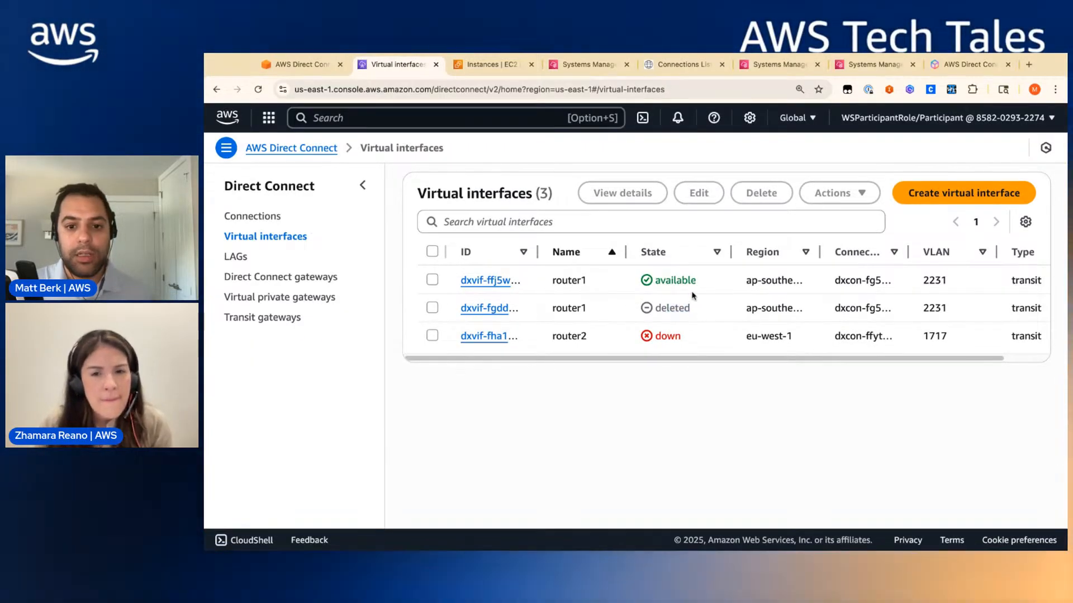
- Scroll through router1's BGP table output, then rerun the BGP neighbor summary on router2
click(767, 66)
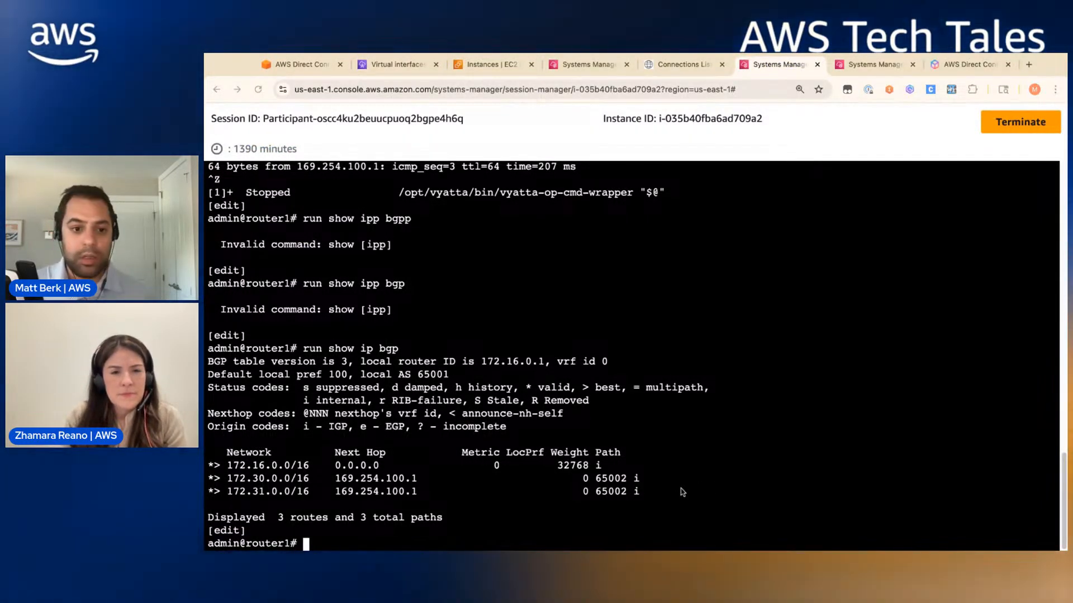
scroll(682, 492, up, 2)
scroll(687, 480, down, 2)
scroll(689, 472, up, 10)
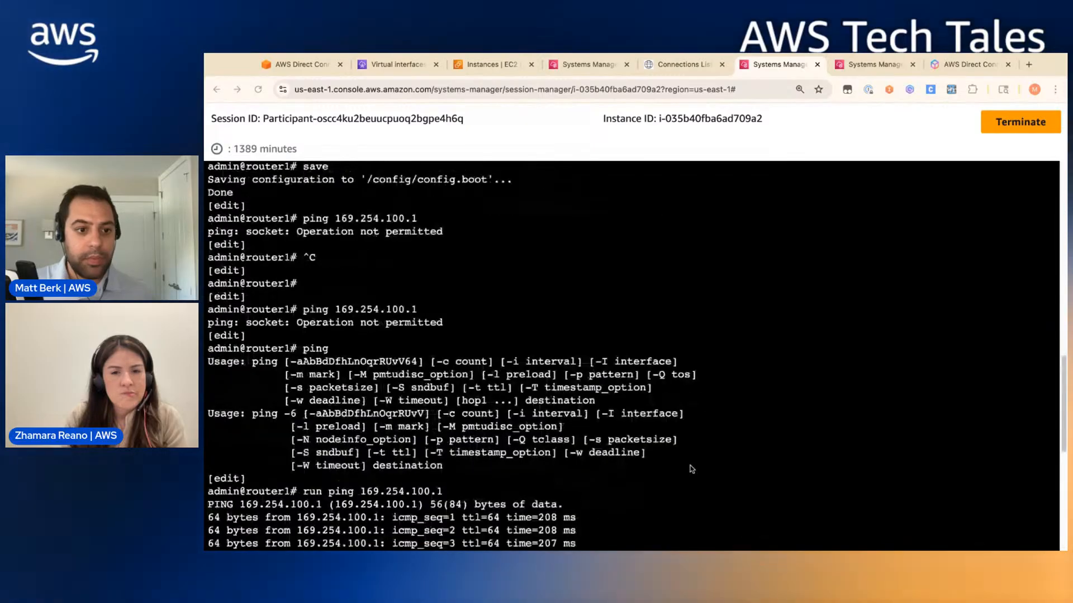
scroll(689, 469, down, 10)
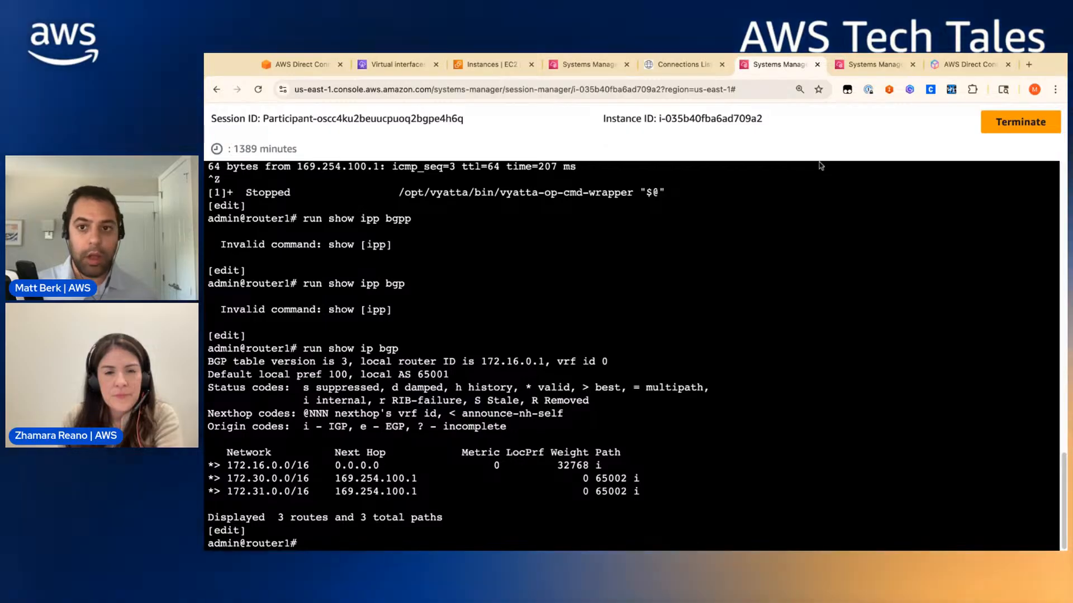
key(ctrl+Tab)
key(Return)
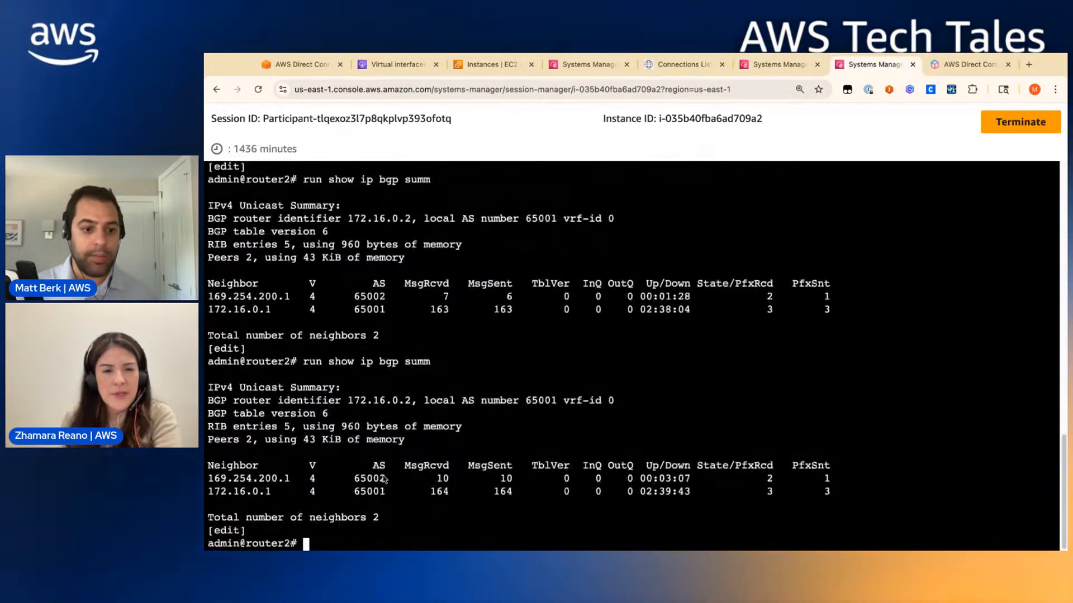
- Show router2's BGP table with two paths each for 172.16.0.0/16, 172.30.0.0/16 and 172.31.0.0/16
key(Return)
key(Return)
key(Return)
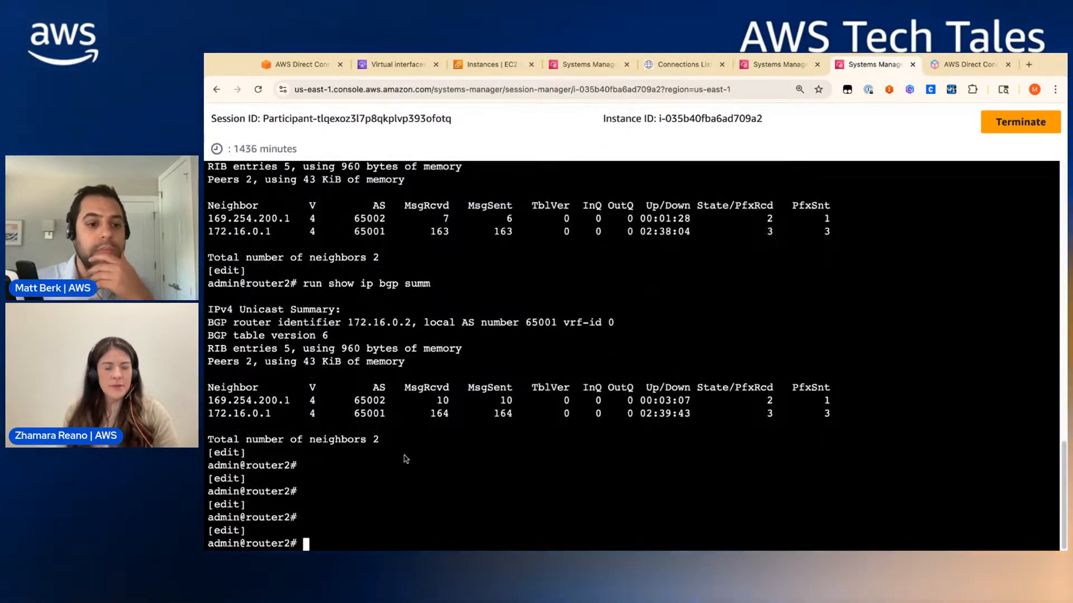
key(Return)
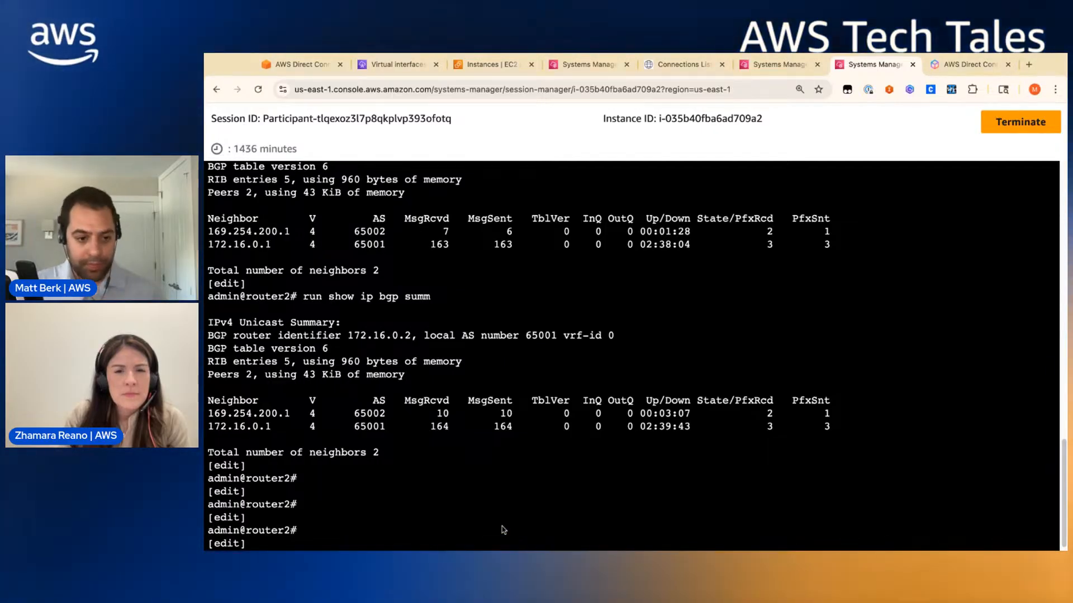
text(run show ip bgp)
key(Return)
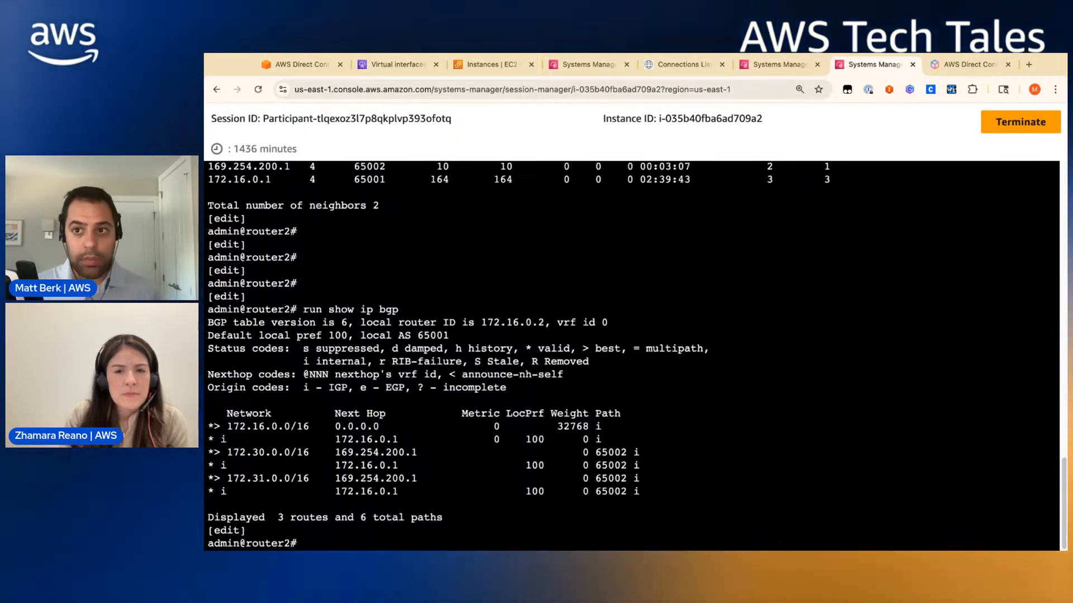
key(Return)
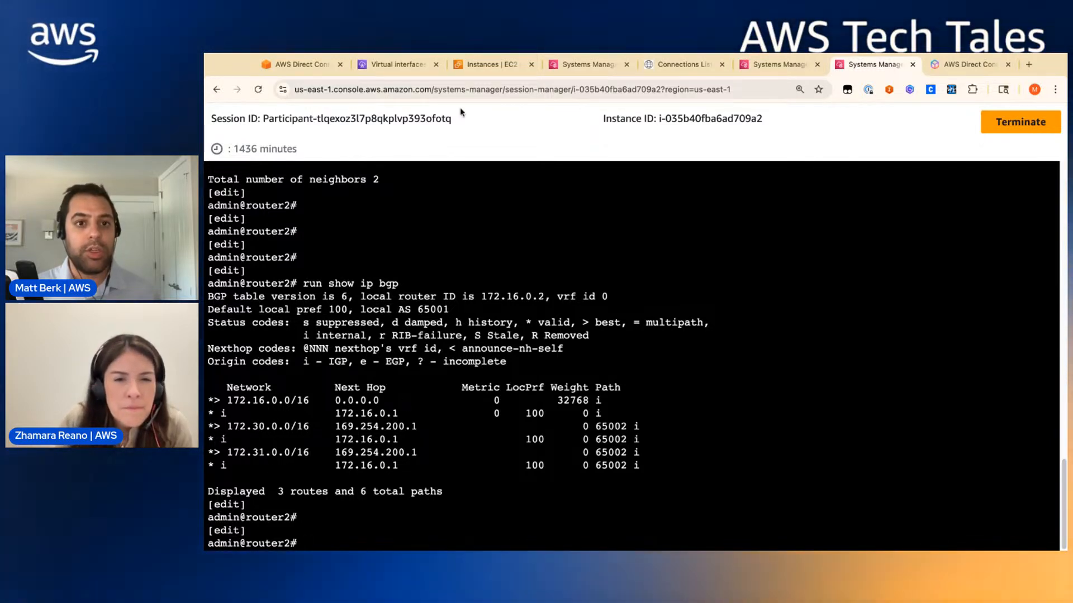
click(403, 63)
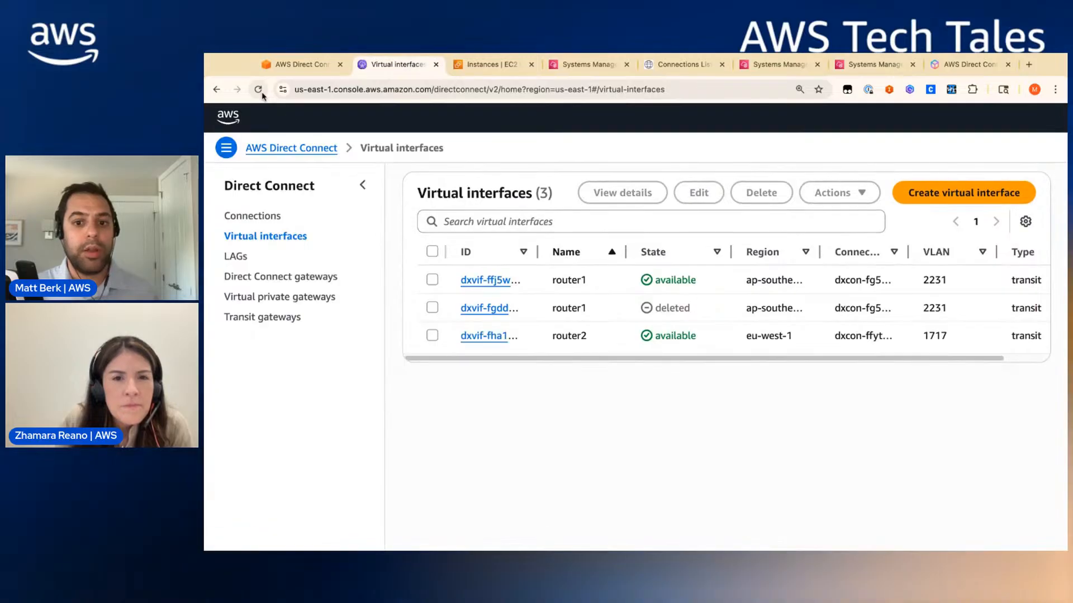
- Check that router2's virtual interface is now available, then return to the workshop diagram
scroll(653, 361, right, 2)
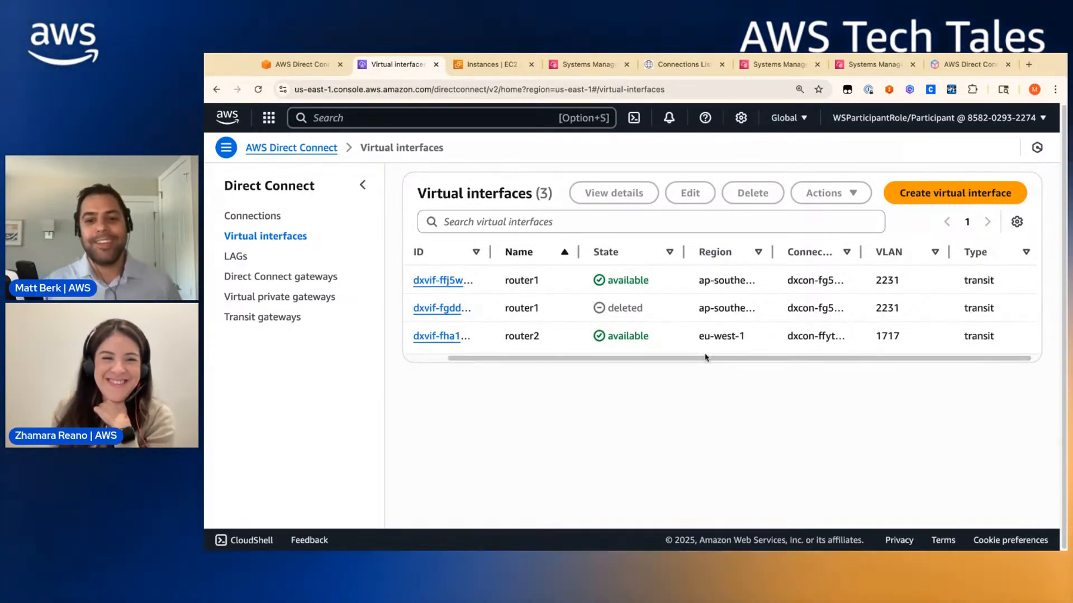
scroll(702, 359, left, 2)
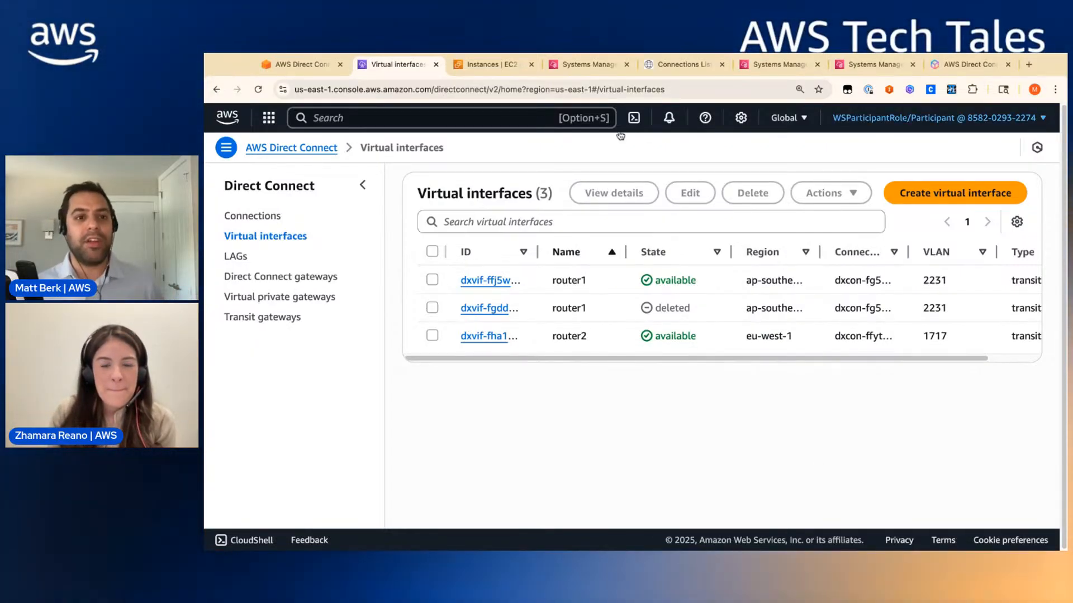
click(290, 66)
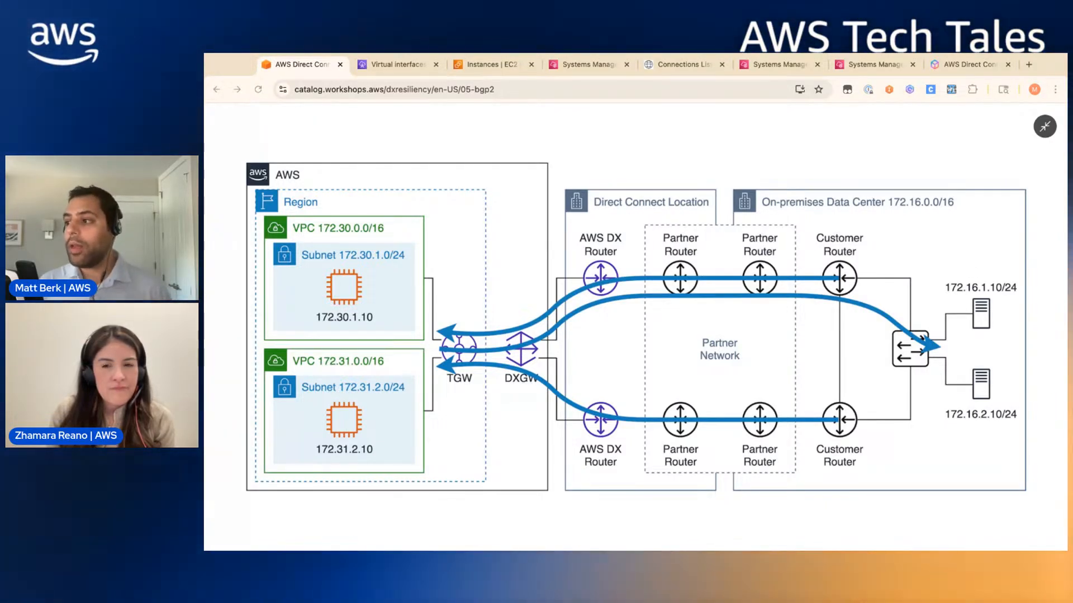
- Shrink the diagram, recheck both virtual interfaces are available, then return to router1's terminal
click(585, 342)
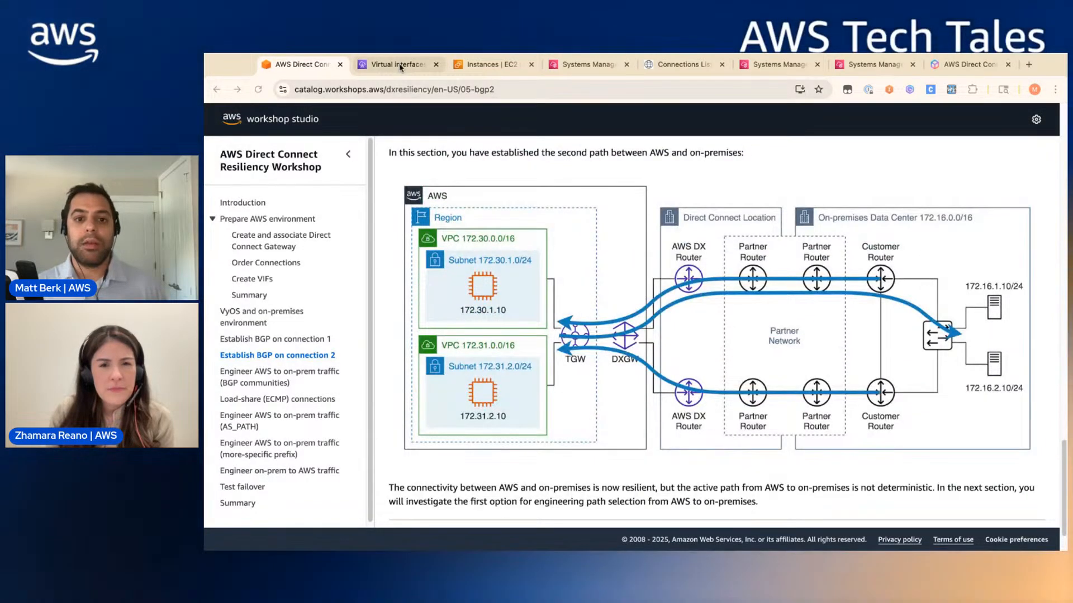
click(399, 65)
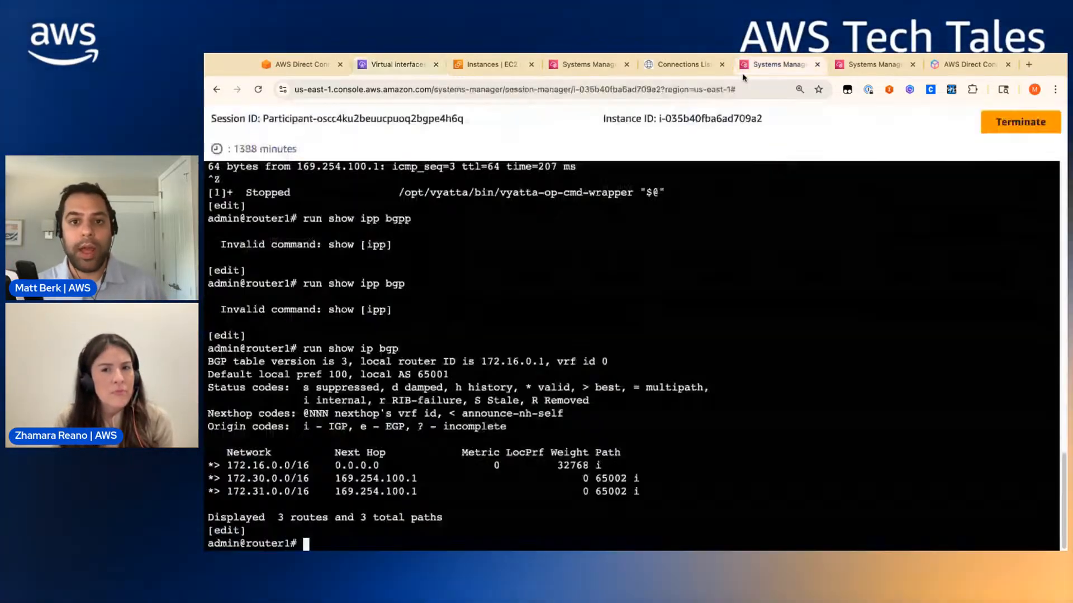
click(778, 64)
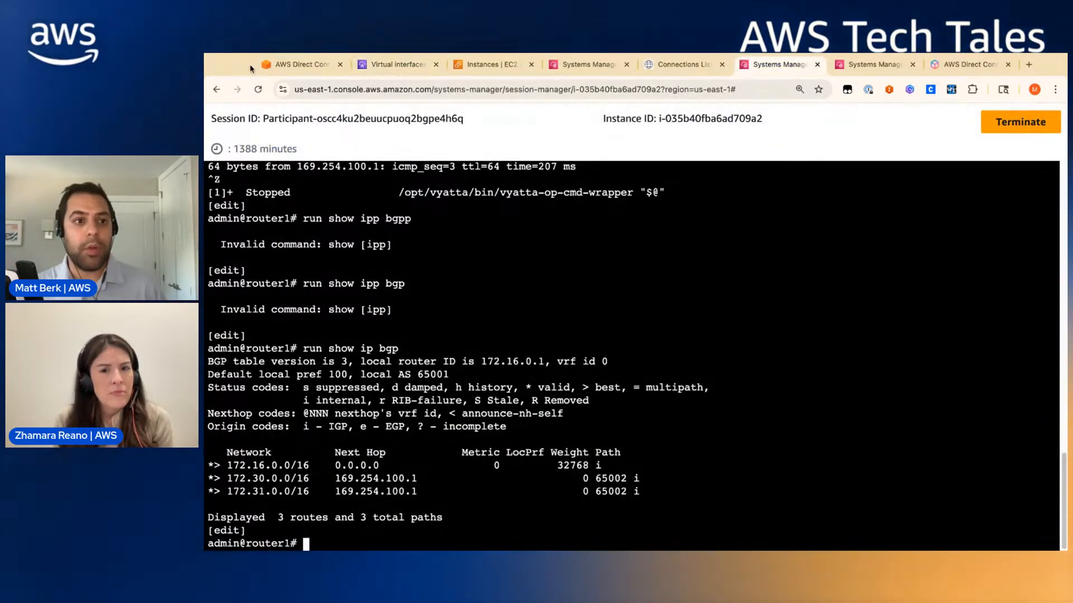
- Reconnect to router1 (device 1) and clear the failed command from the prompt
click(258, 89)
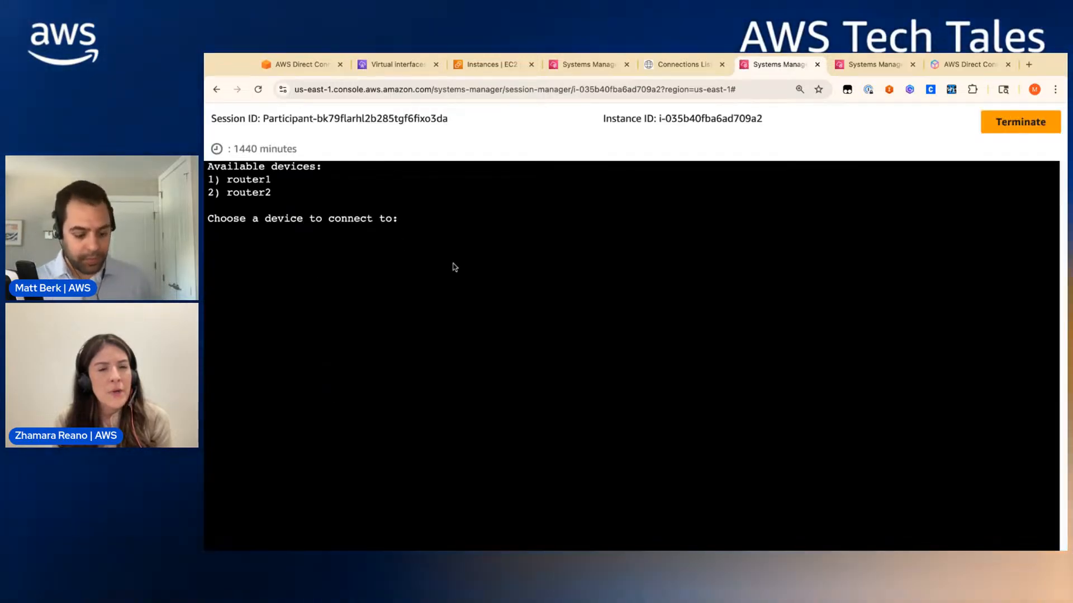
text(1)
key(Return)
key(Return)
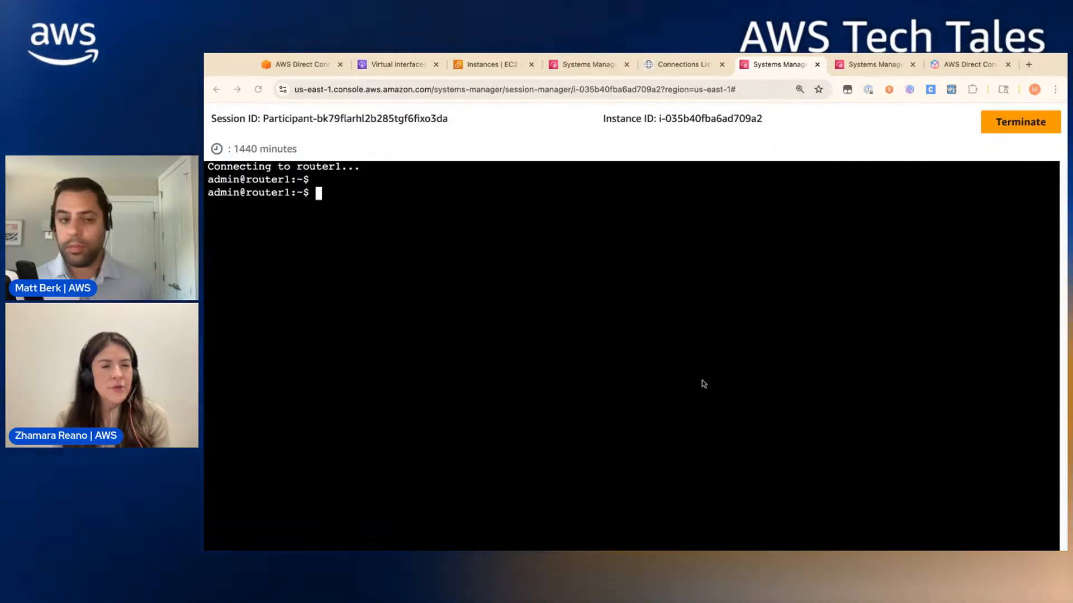
click(606, 272)
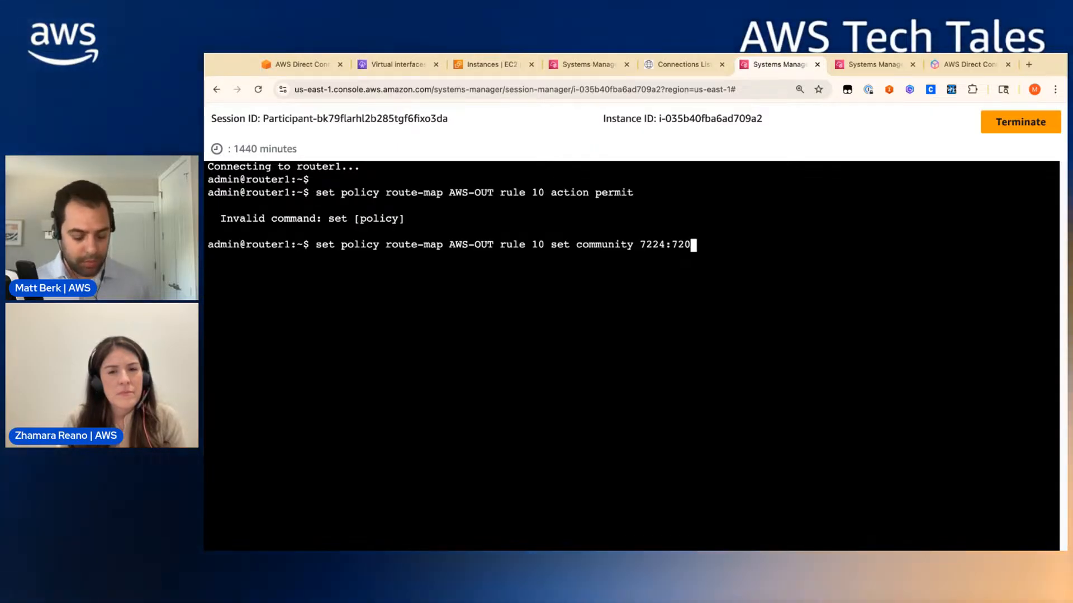
key(BackSpace)
key(BackSpace)
key(BackSpace)
key(BackSpace)
key(BackSpace)
key(BackSpace)
key(BackSpace)
key(BackSpace)
key(BackSpace)
key(BackSpace)
key(BackSpace)
key(BackSpace)
key(BackSpace)
key(BackSpace)
key(BackSpace)
key(BackSpace)
key(BackSpace)
key(BackSpace)
key(BackSpace)
key(BackSpace)
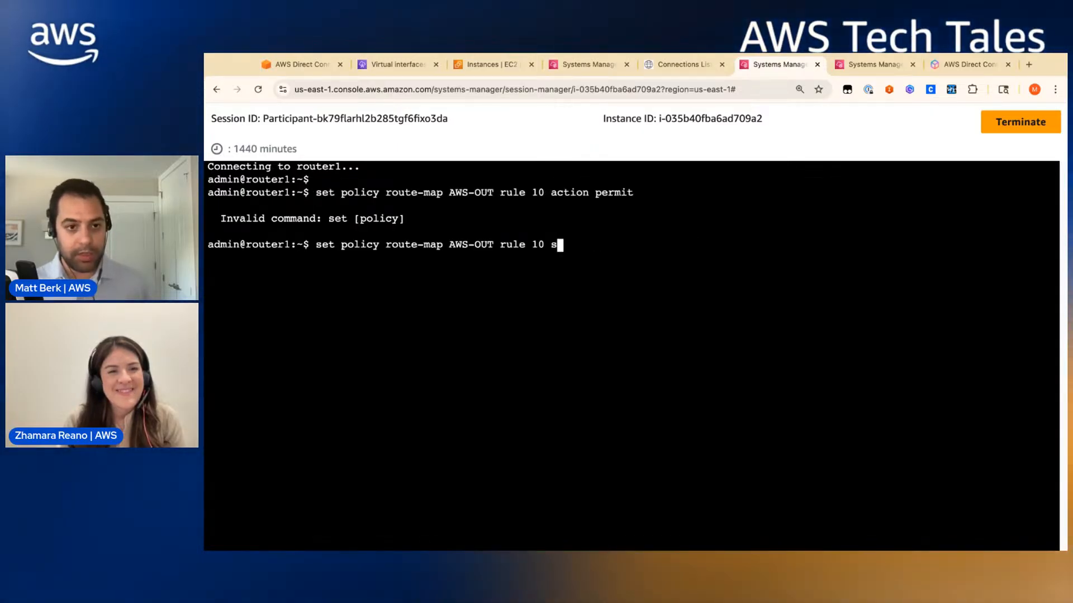
key(BackSpace)
key(BackSpace)
key(BackSpace)
key(BackSpace)
key(BackSpace)
key(BackSpace)
key(BackSpace)
key(BackSpace)
key(BackSpace)
key(BackSpace)
key(BackSpace)
key(BackSpace)
key(BackSpace)
key(BackSpace)
key(BackSpace)
key(BackSpace)
key(BackSpace)
key(BackSpace)
key(BackSpace)
key(BackSpace)
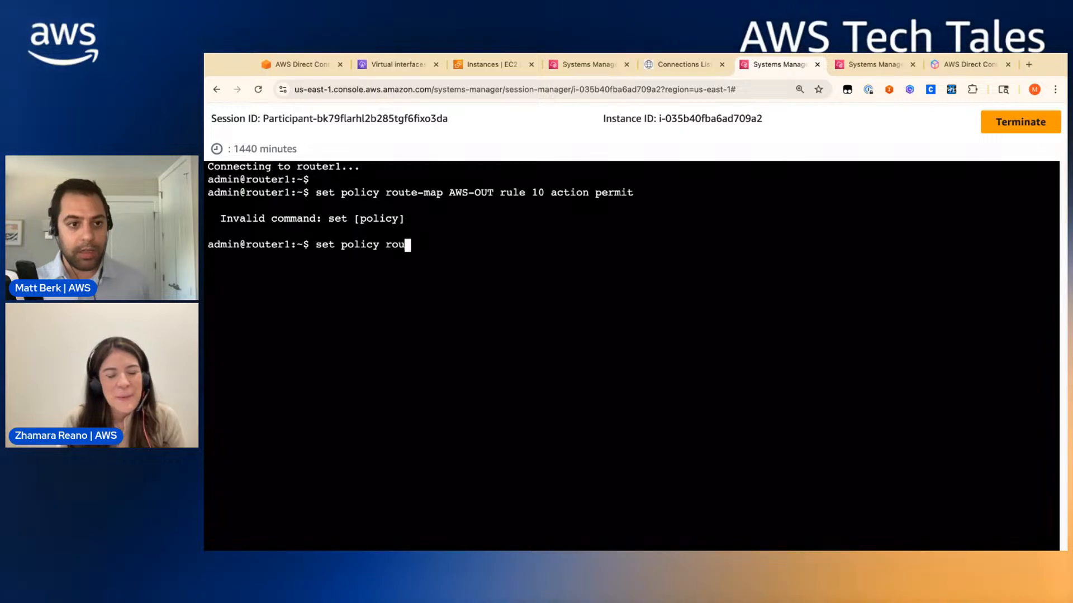
key(BackSpace)
key(BackSpace)
key(BackSpace)
key(BackSpace)
key(BackSpace)
key(BackSpace)
key(BackSpace)
key(BackSpace)
- In config mode, create route-map AWS-OUT rule 10 permitting routes with community 7224:7200
text(con)
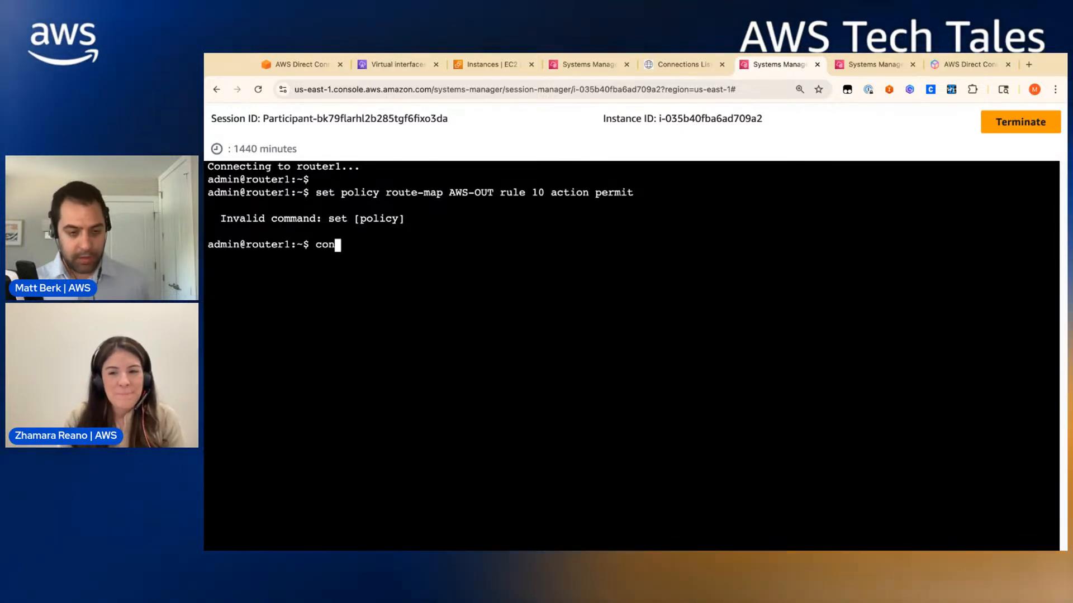
text(fig)
key(Return)
text(set policy route-map AWS-OUT rule 10 action permit)
key(Return)
text(set policy route-map AWS-OUT rule 10 set community 7224:7200)
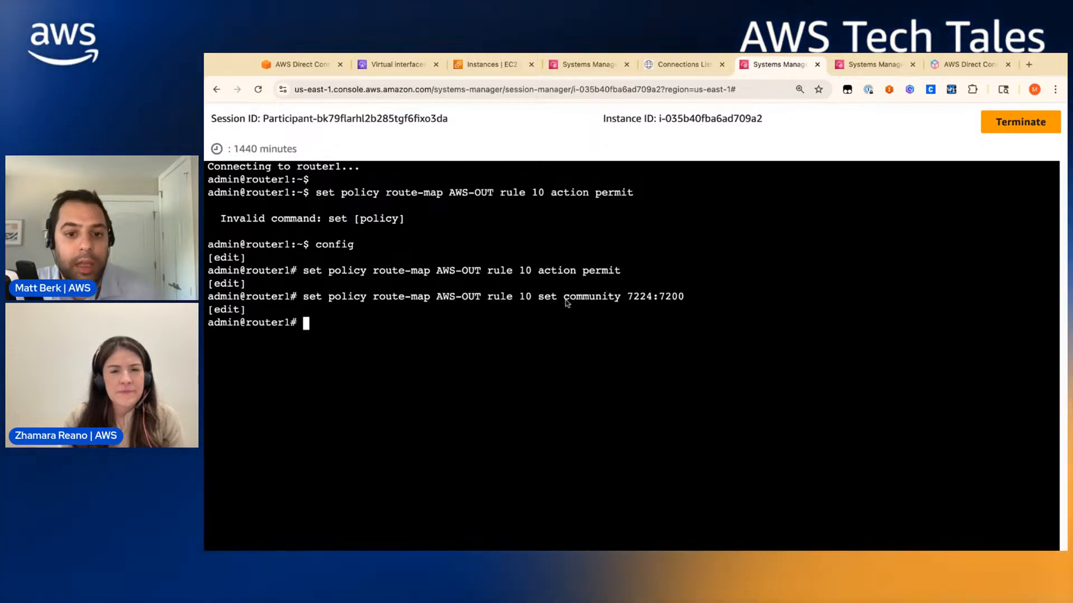
drag(602, 298, 567, 300)
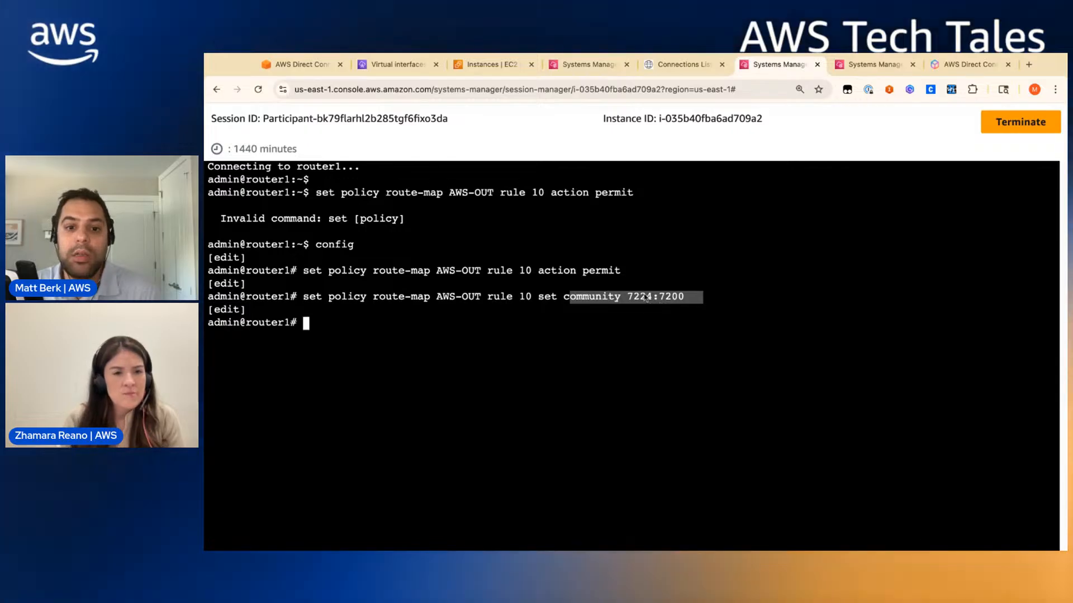
click(695, 304)
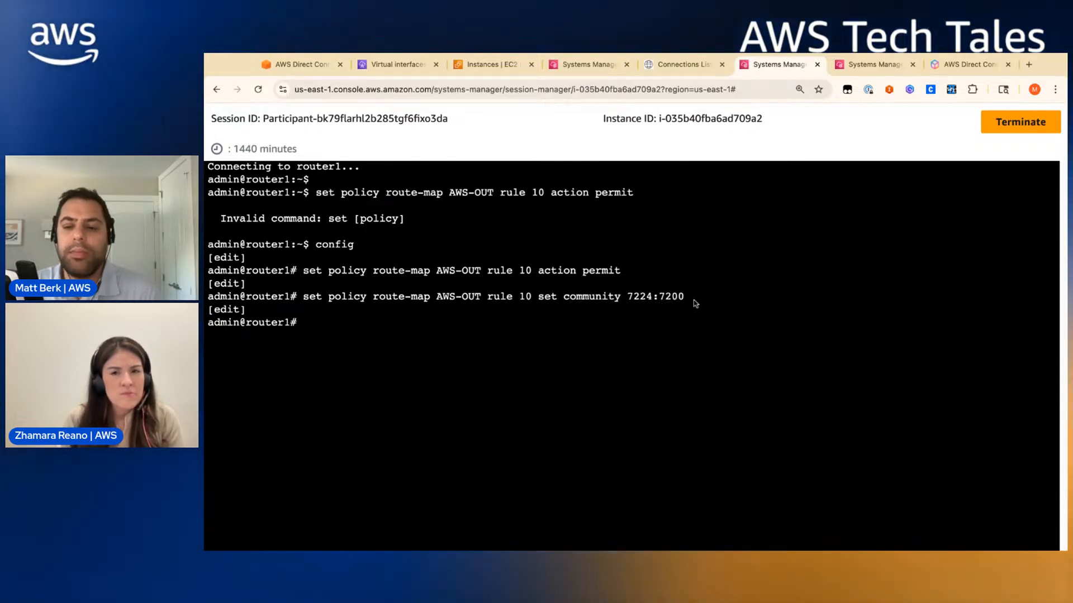
drag(709, 300, 658, 304)
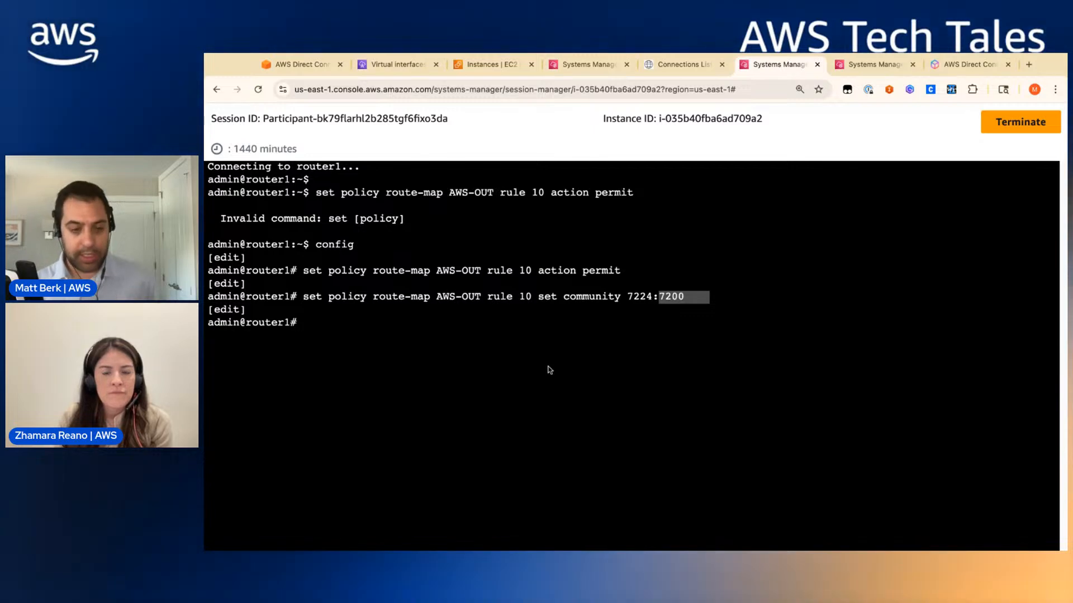
- Apply AWS-OUT as the export policy for neighbor 169.254.100.1, then switch to router2's session
text(set protocols bgp 65001 neighbor 169.254.100.1 address-family ipv4-unicast route-map export AWS-OUT)
key(Return)
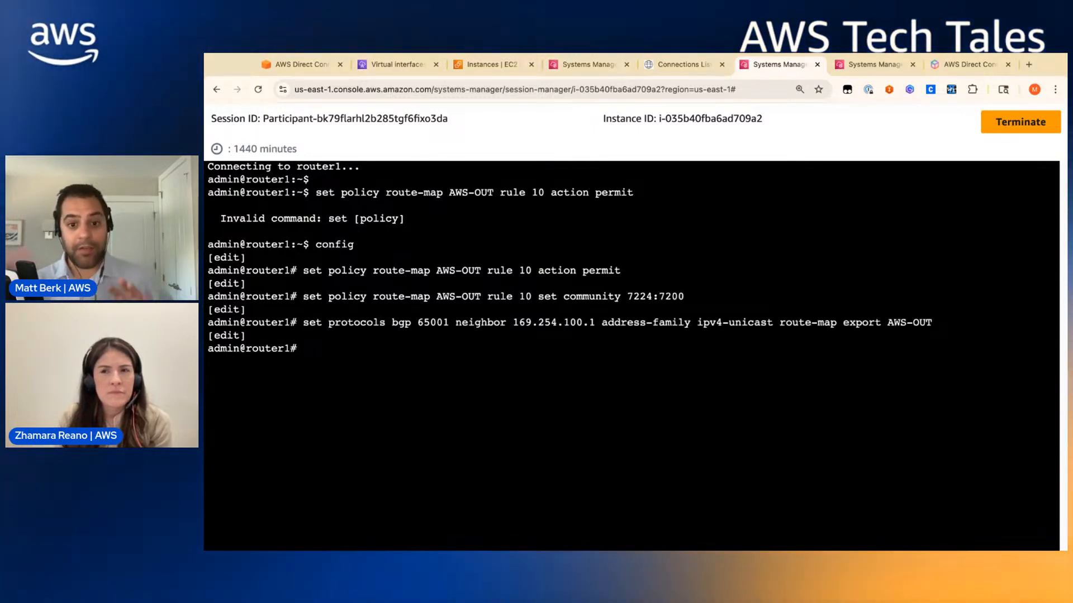
key(ctrl+Tab)
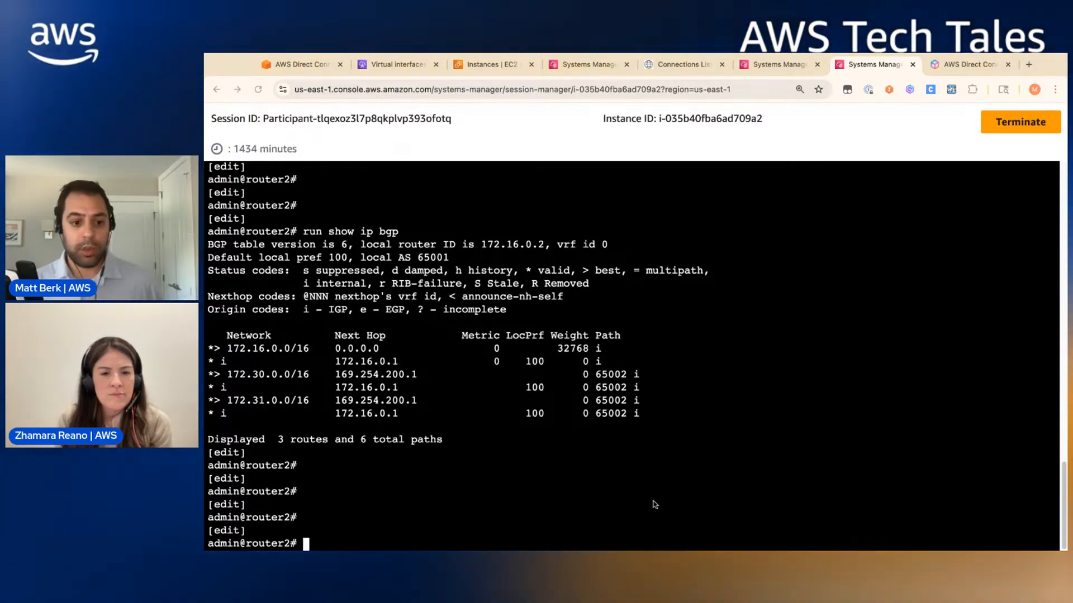
- Add router2's AWS-OUT community 7224:7100 export to 169.254.200.1, then commit and save router1
text(set policy route-map AWS-OUT rule 10 action permit set policy route-map AWS-OUT rule 10 set community 7224:7100)
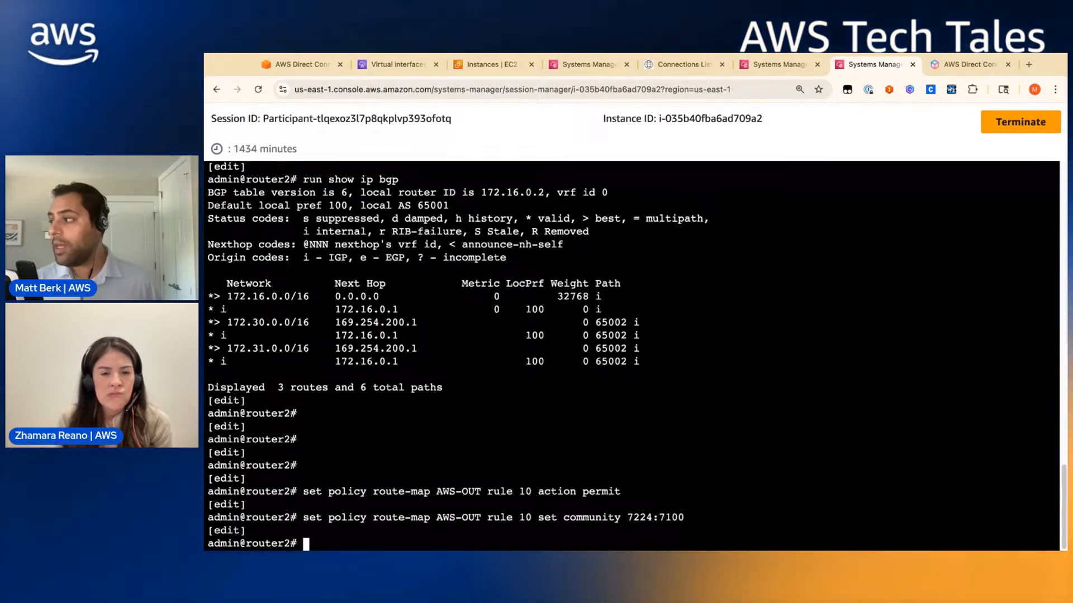
text(set protocols bgp 65001 neighbor 169.254.200.1 address-family ipv4-unicast route-map export AWS-OUT)
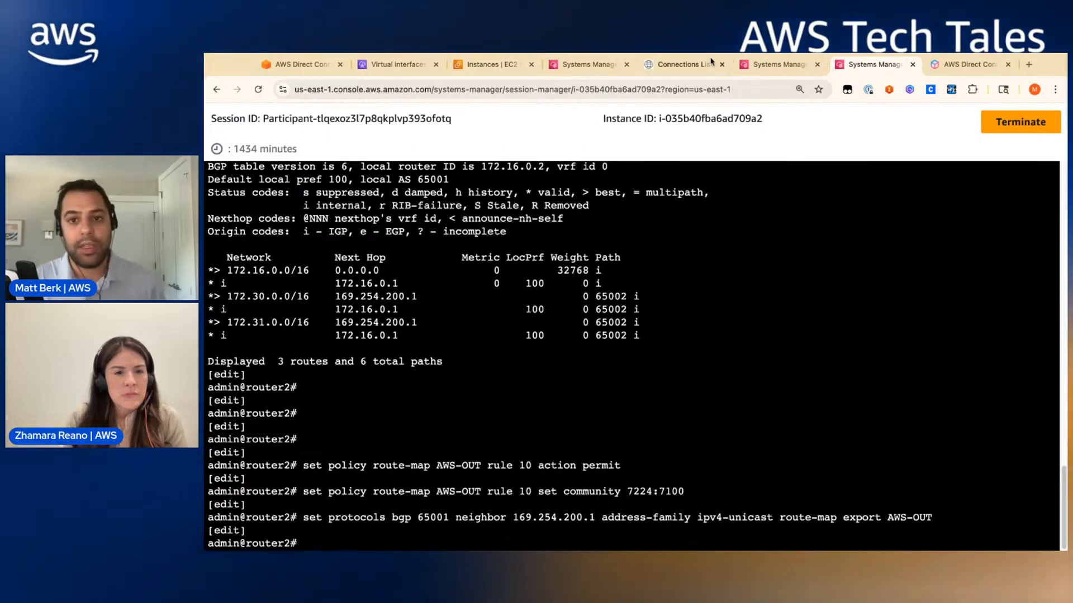
click(777, 69)
text(commit)
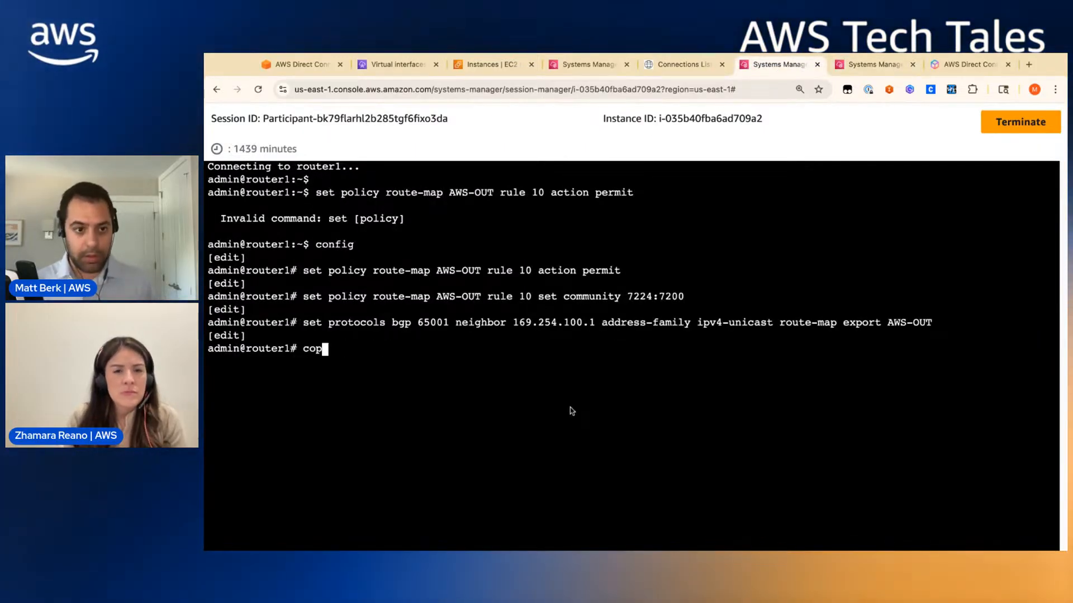
key(Return)
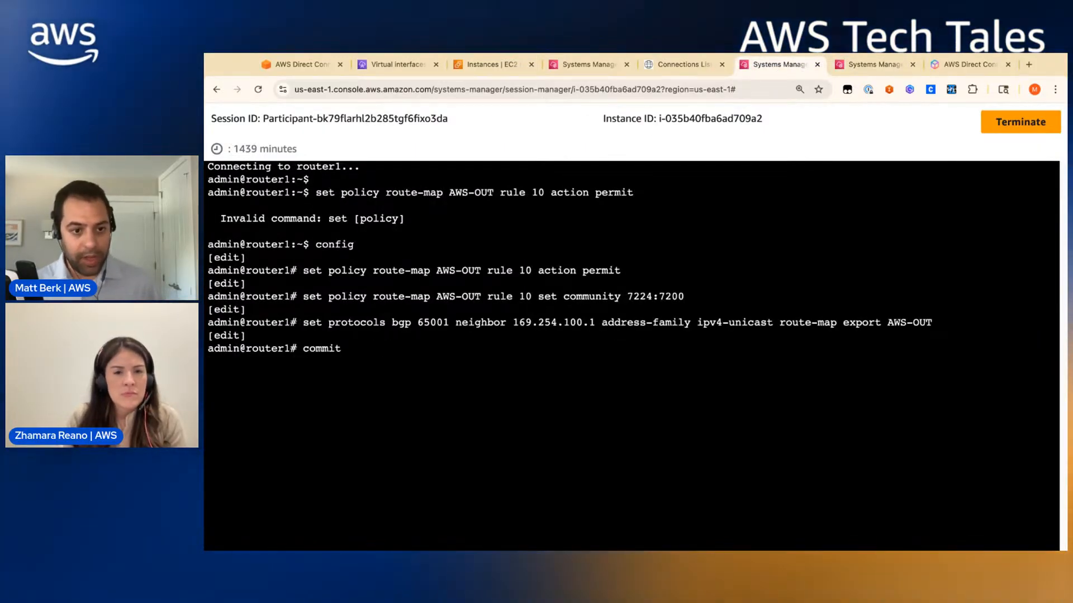
text(save)
key(Return)
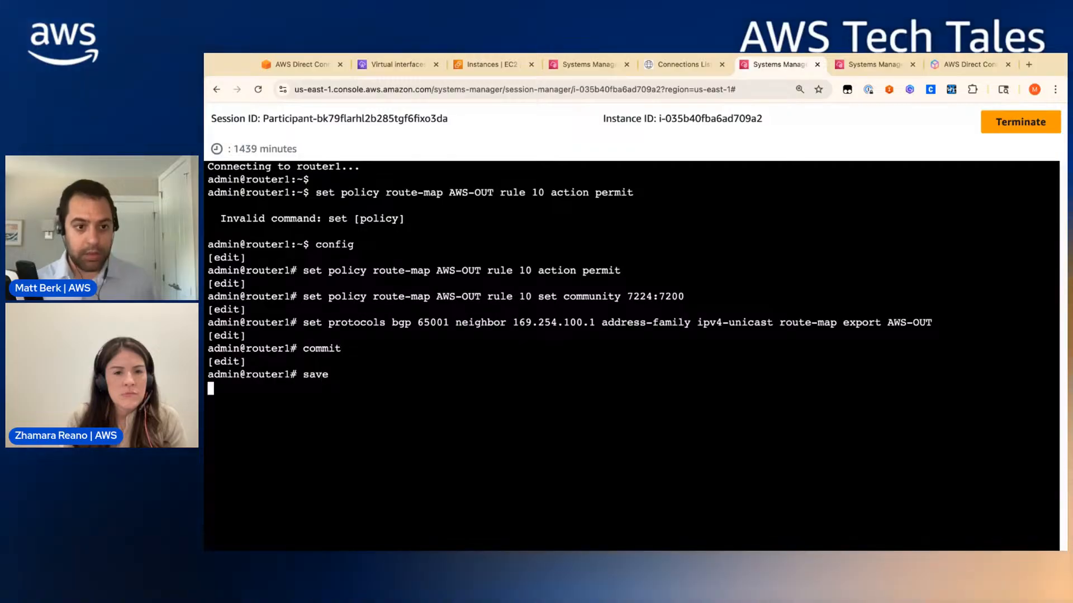
- Commit and save router2's configuration
click(855, 63)
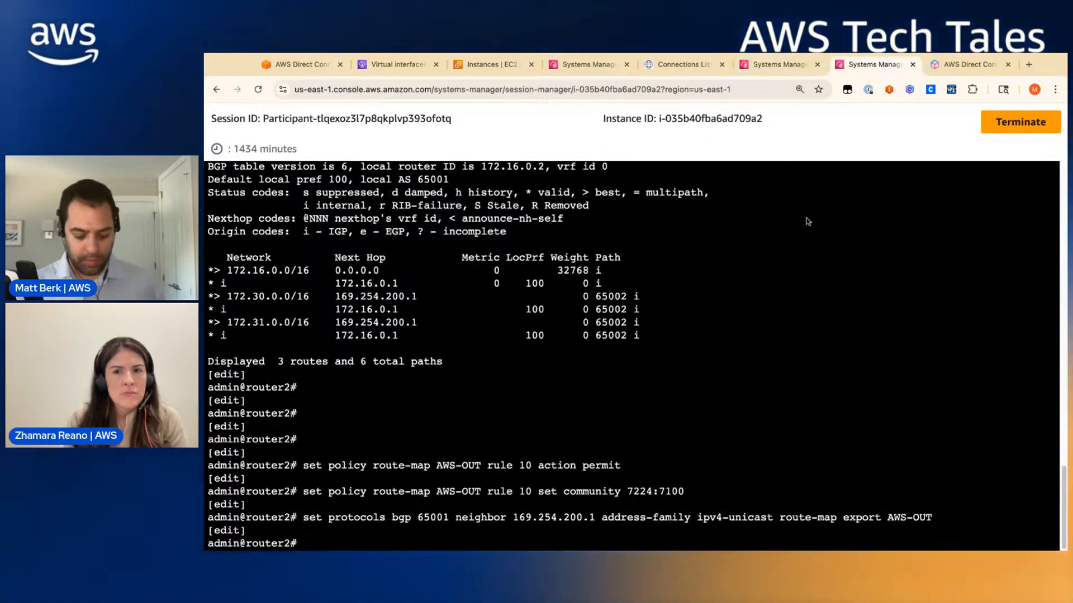
text(commit)
key(Return)
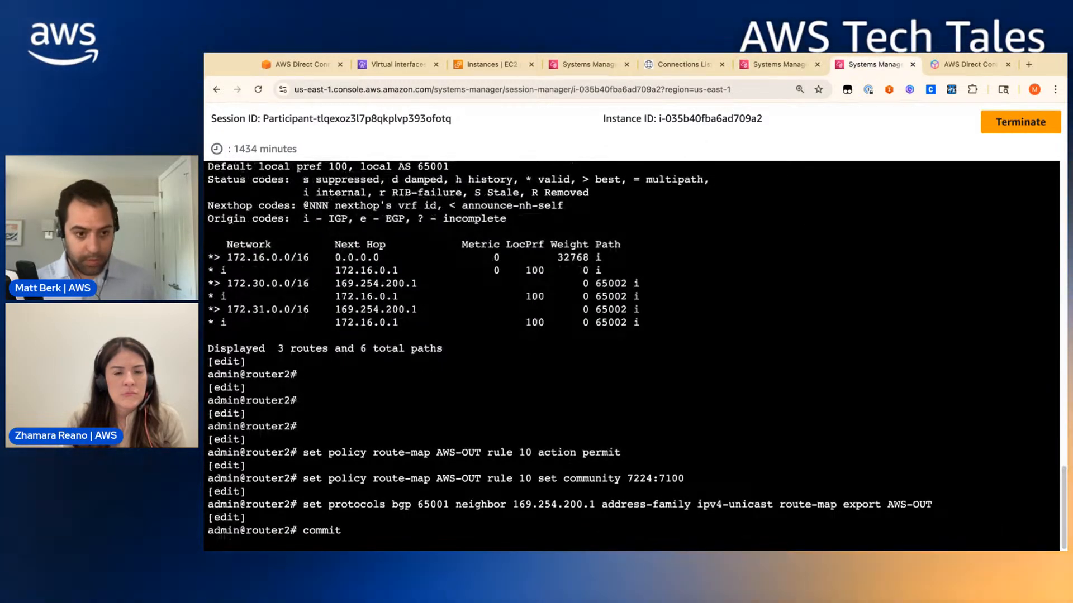
text(save)
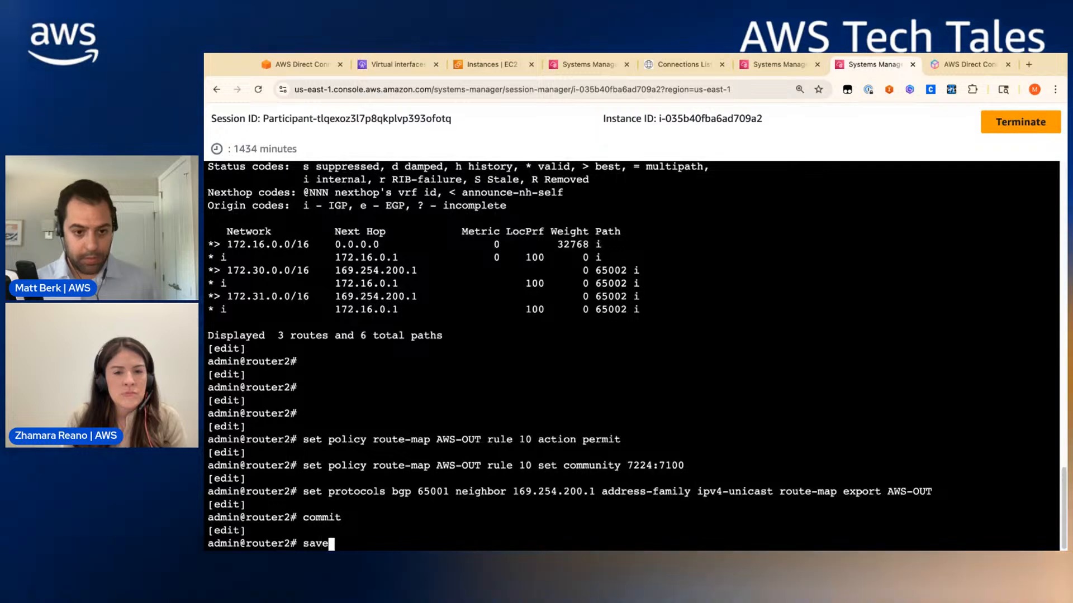
key(Return)
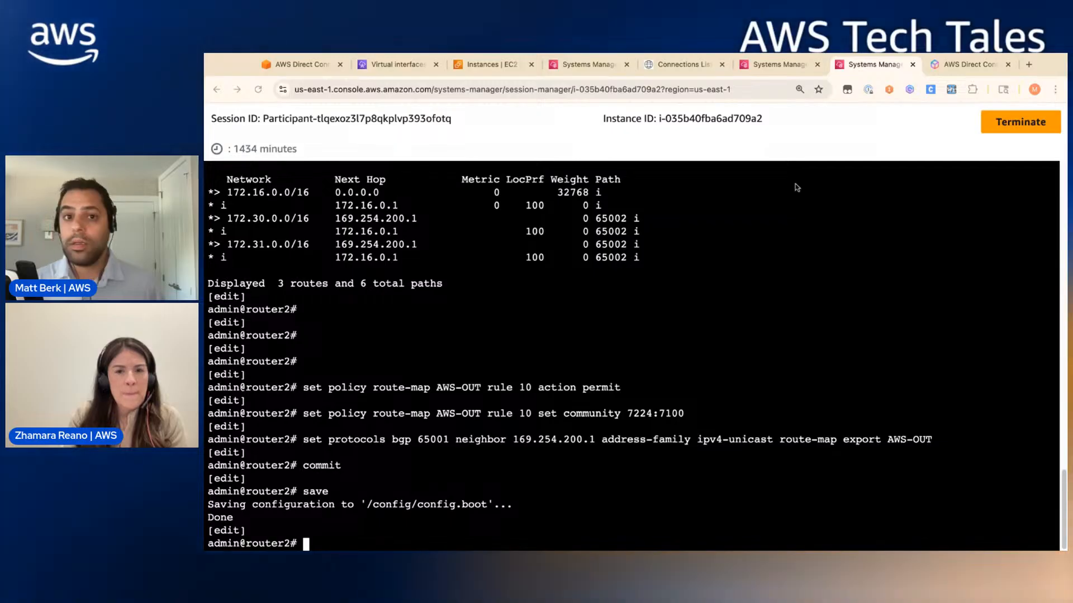
click(763, 67)
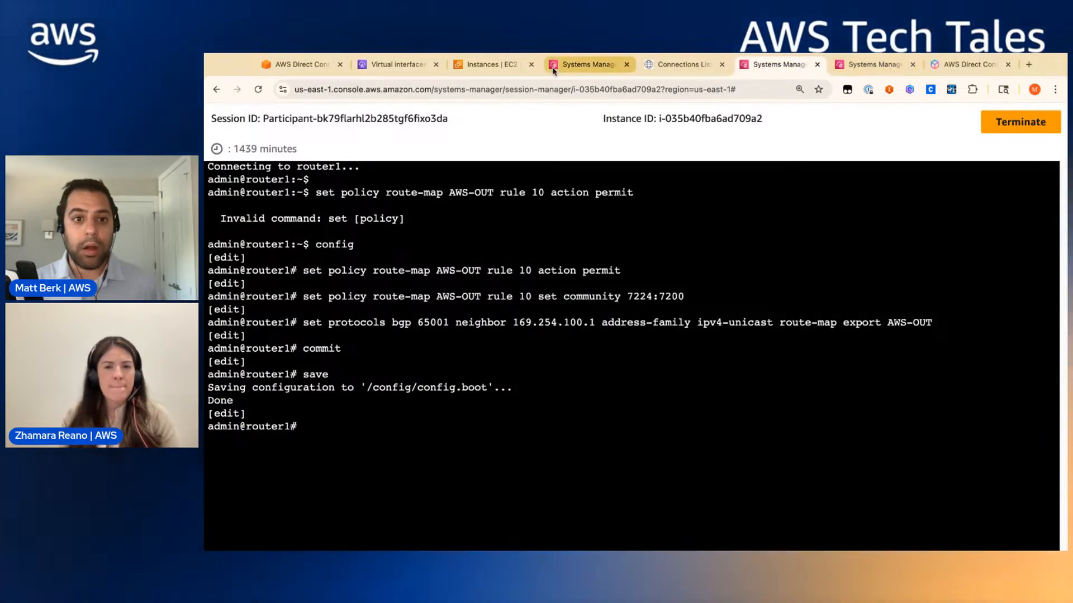
- Rerun mtr -n 172.16.1.10 on EC2, confirming the path via 169.254.100.1, then view the workshop diagram
click(558, 69)
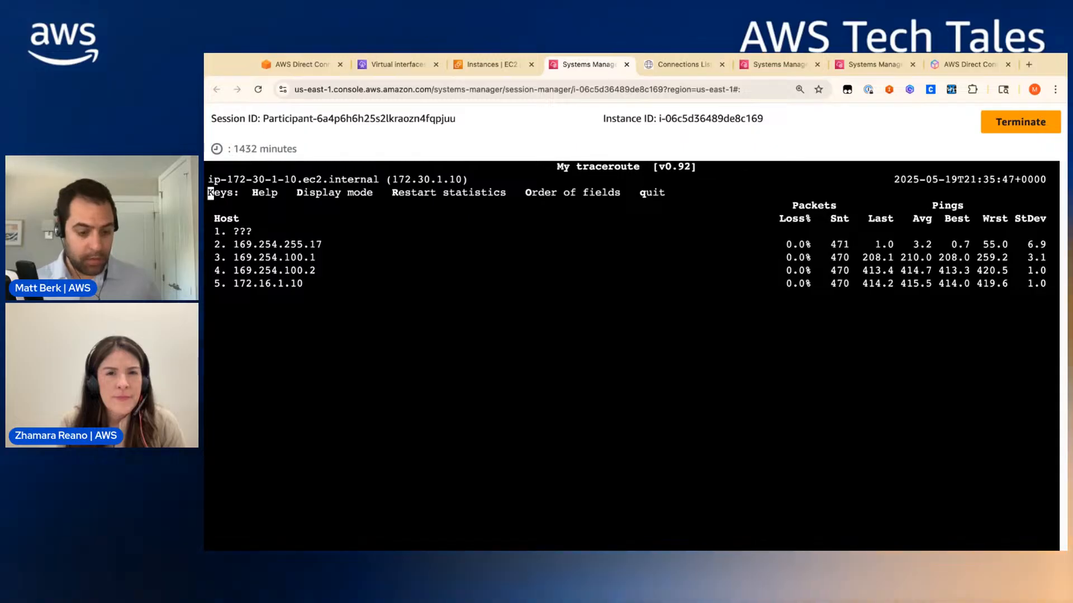
key(q)
key(Return)
key(Return)
key(Return)
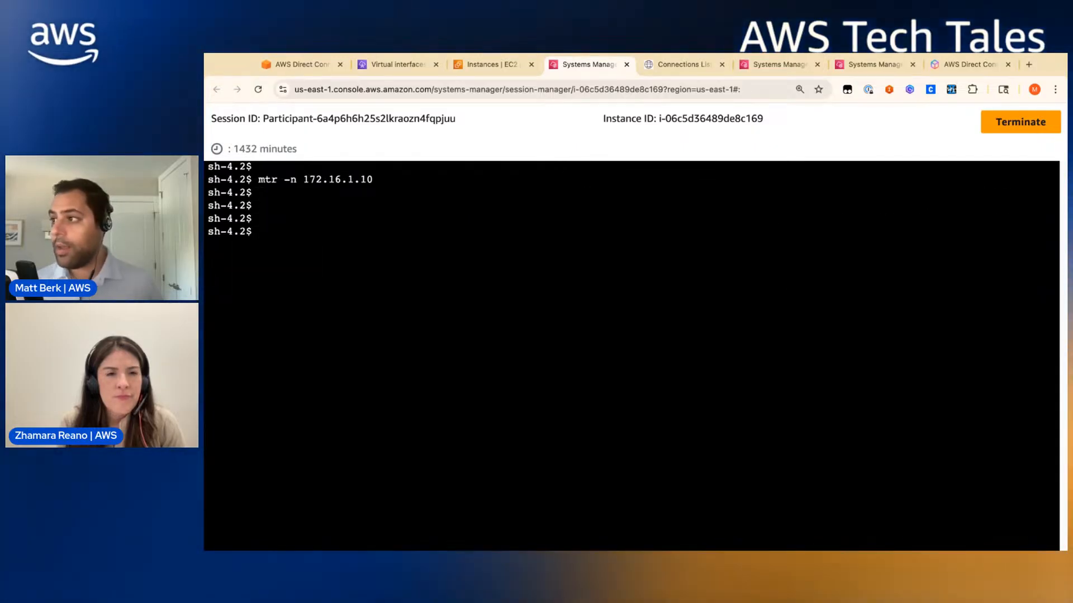
key(Up)
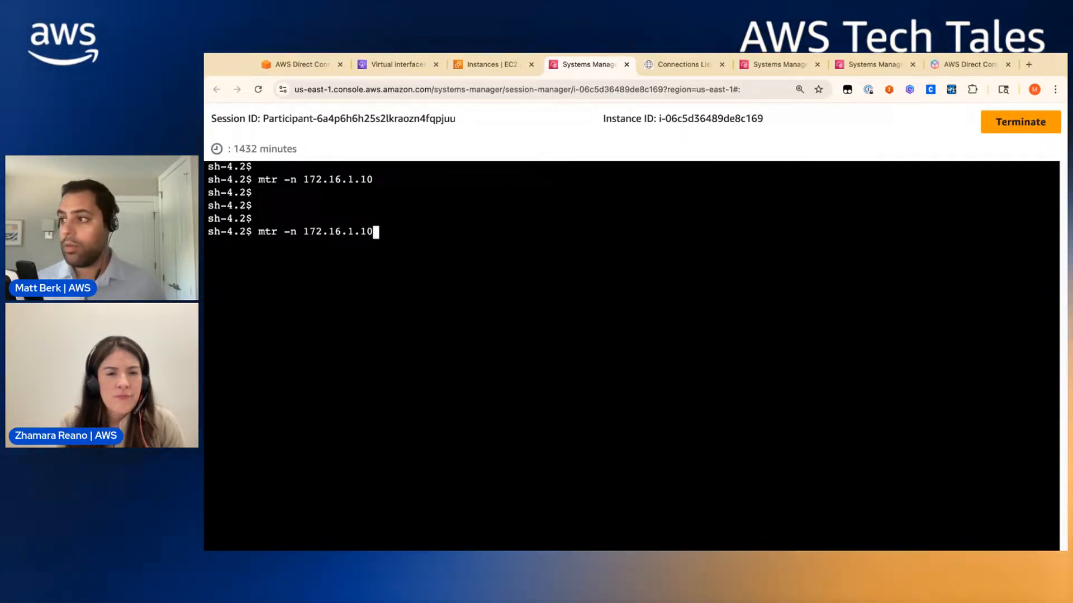
key(Return)
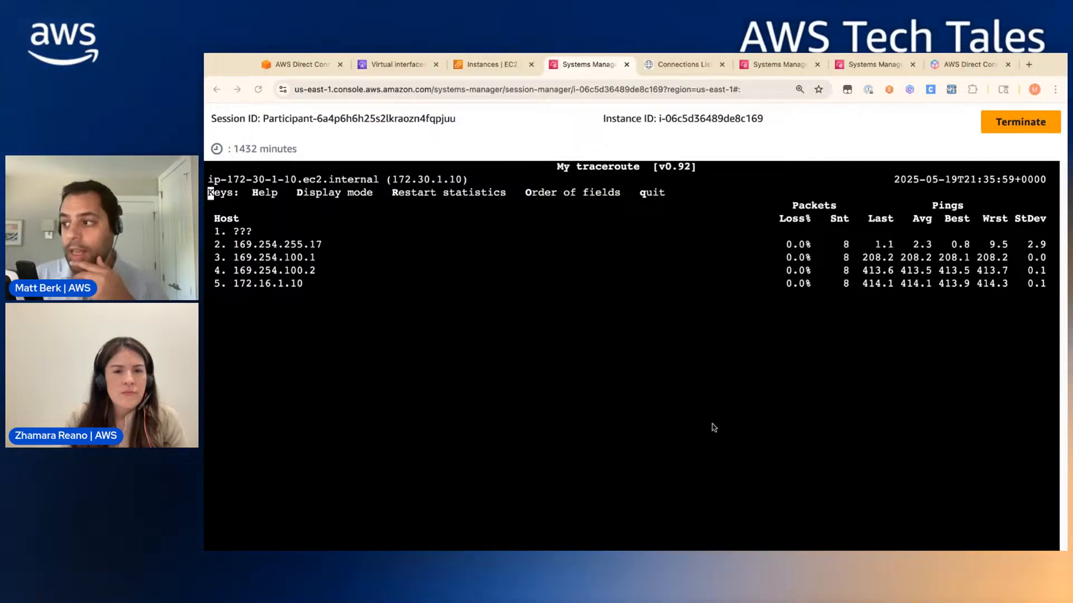
drag(233, 284, 315, 285)
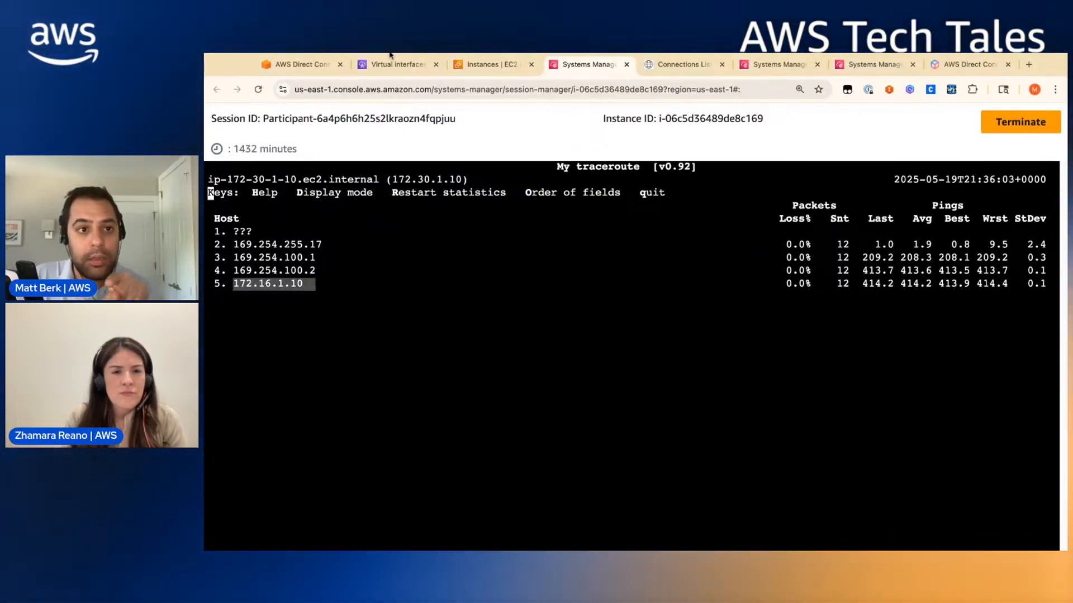
click(305, 65)
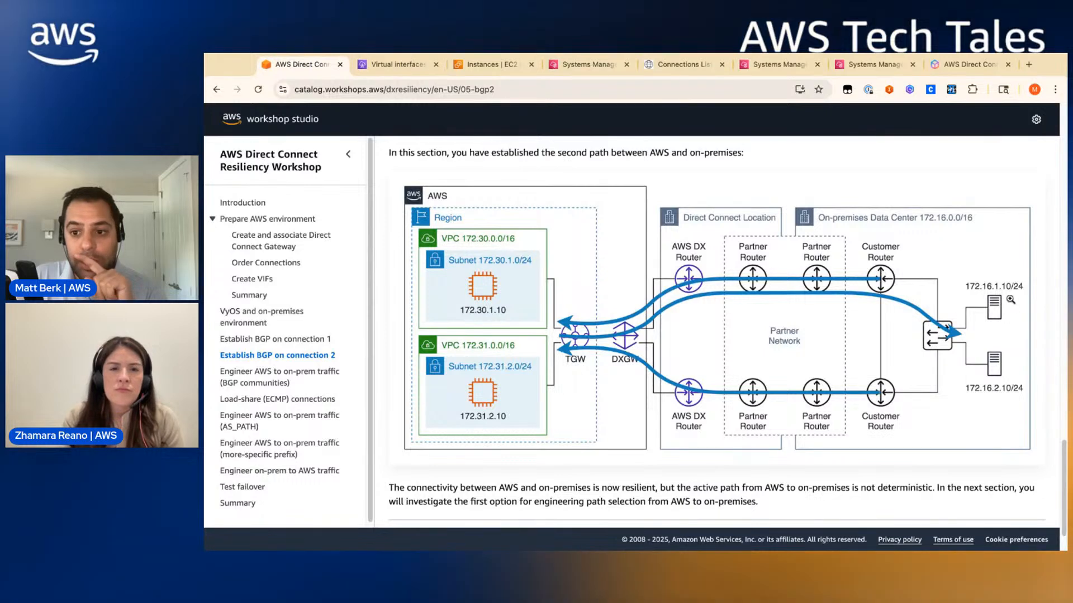
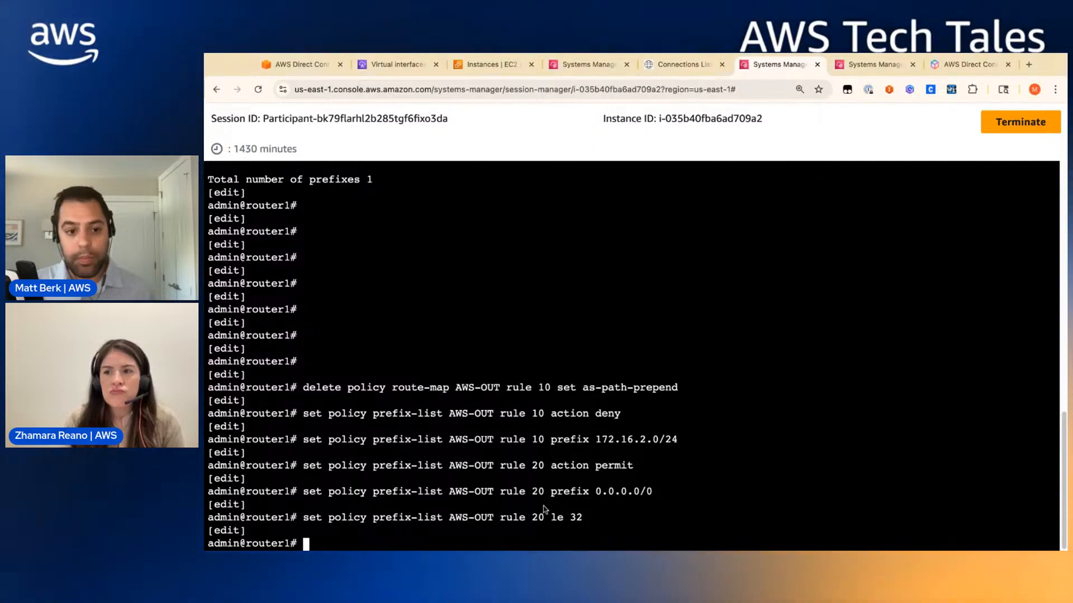
- Apply AWS-OUT as router1's export prefix-list for neighbor 169.254.100.1, then commit and save
text(set protocols bgp 65001 neighbor 169.254.100.1 address-family ipv4-unicast prefix-list export AWS-OUT)
key(Return)
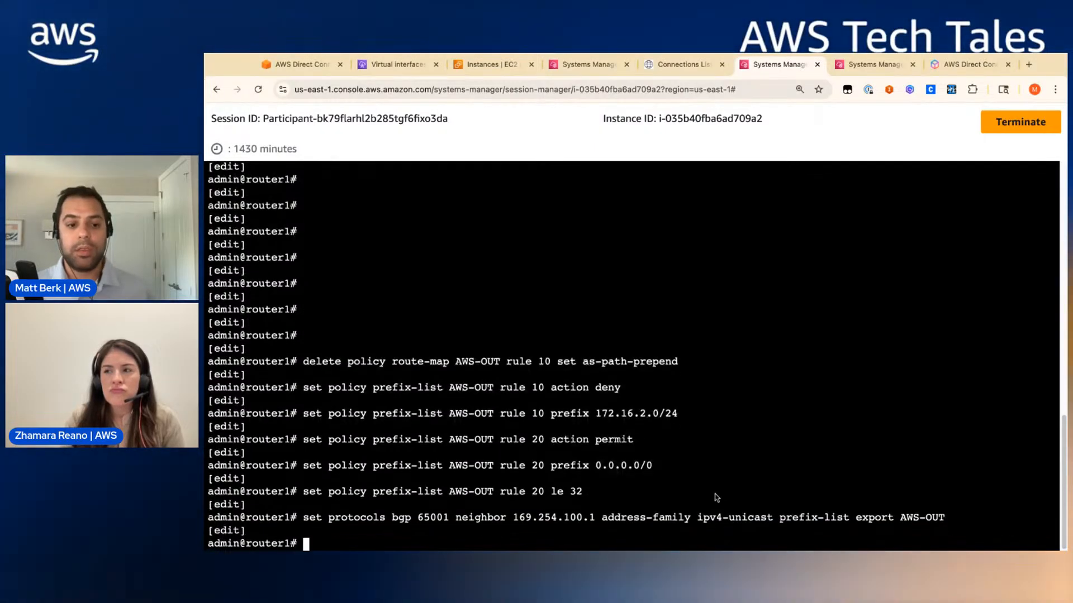
key(Return)
text(co)
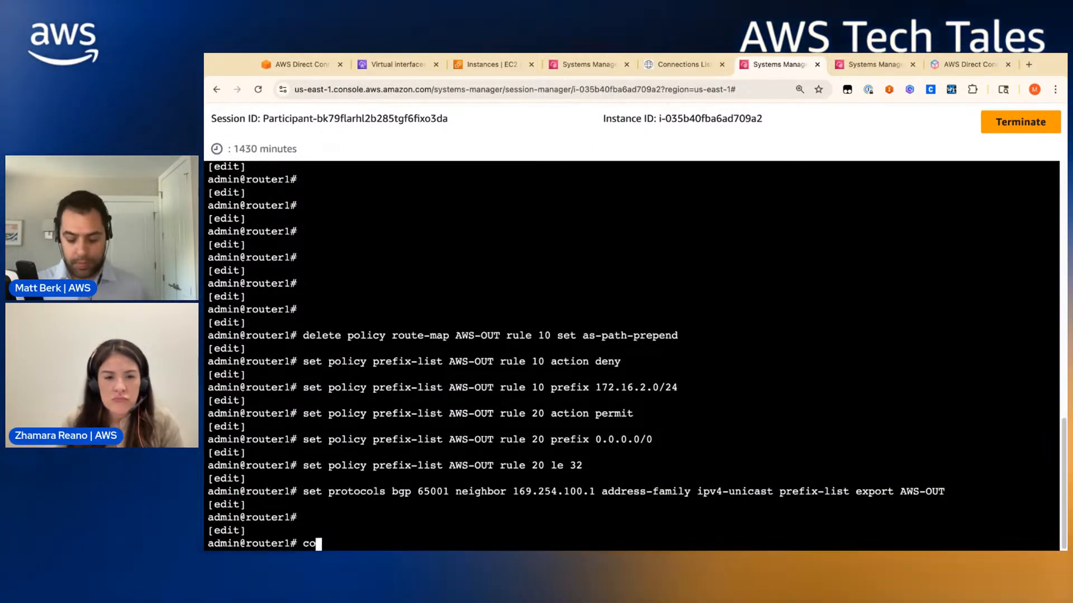
text(mmit)
key(Return)
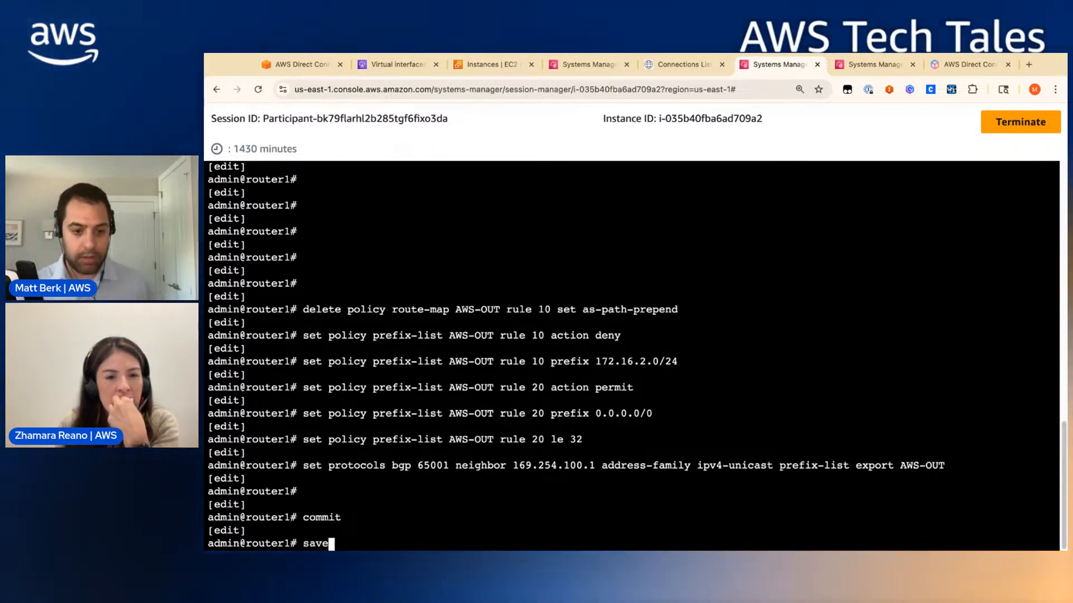
key(Return)
- On router2, tag routes with community 7224:7100 and advertise 172.16.2.0/24, then commit and save
key(ctrl+Tab)
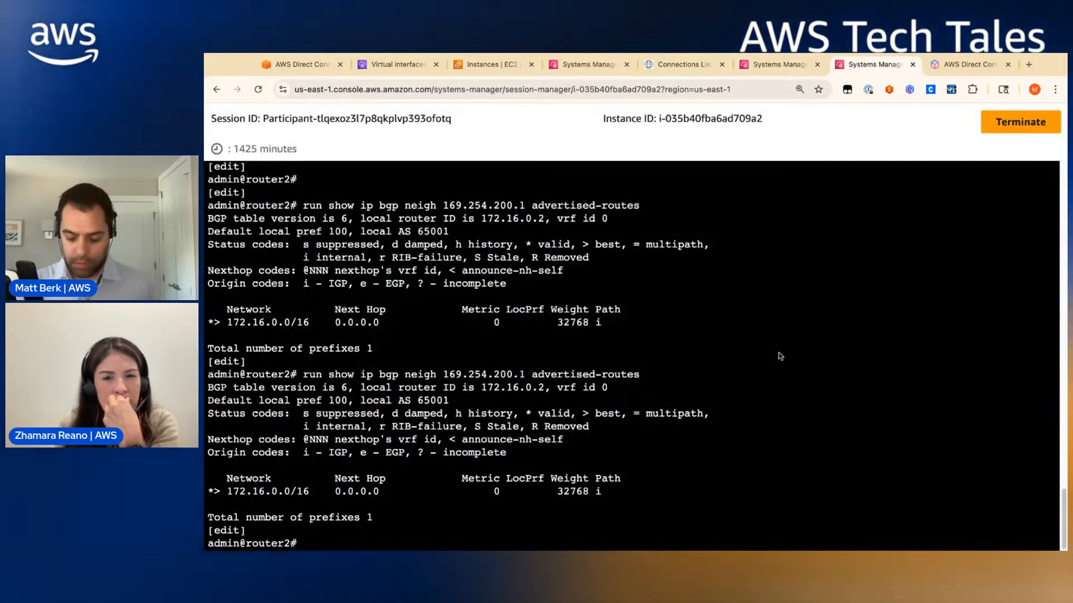
key(Return)
key(Return)
key(Return)
key(Return)
key(Return)
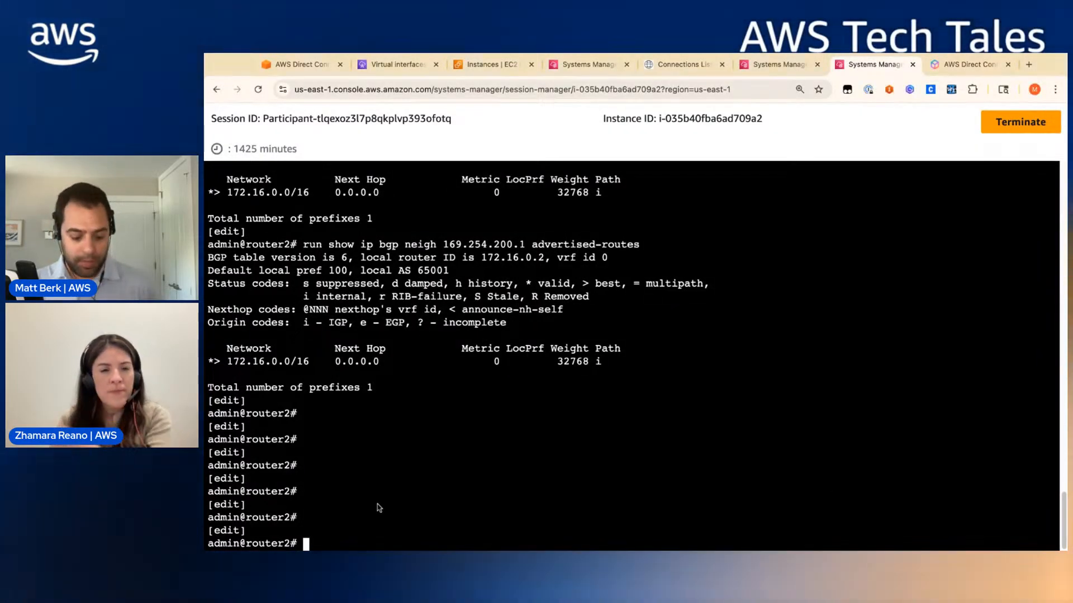
key(Return)
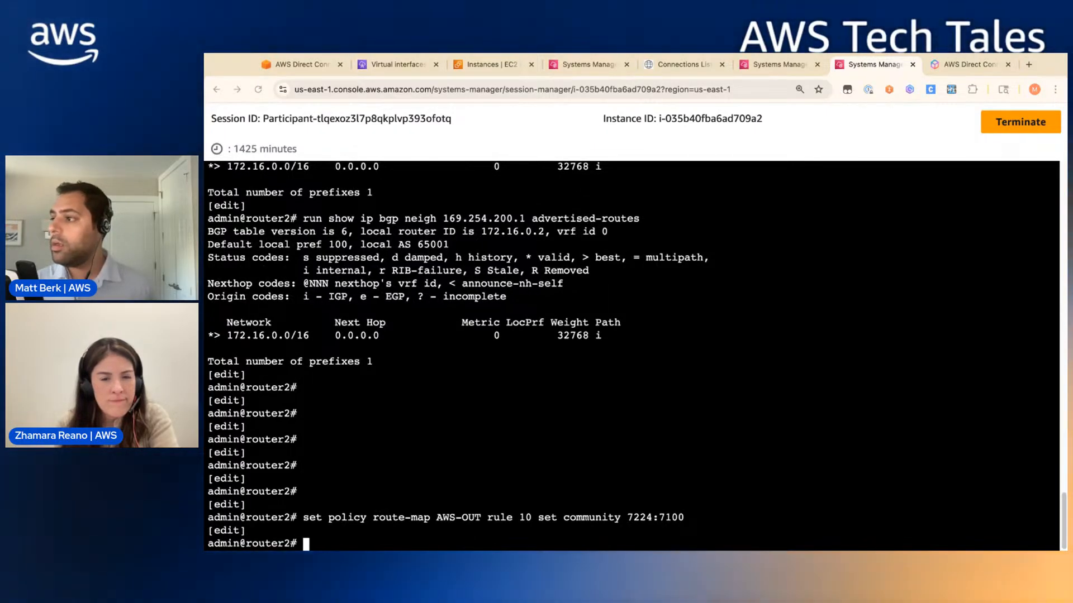
text(set protocols bgp 65001 address-family ipv4-unicast network 172.16.2.0/24)
key(Return)
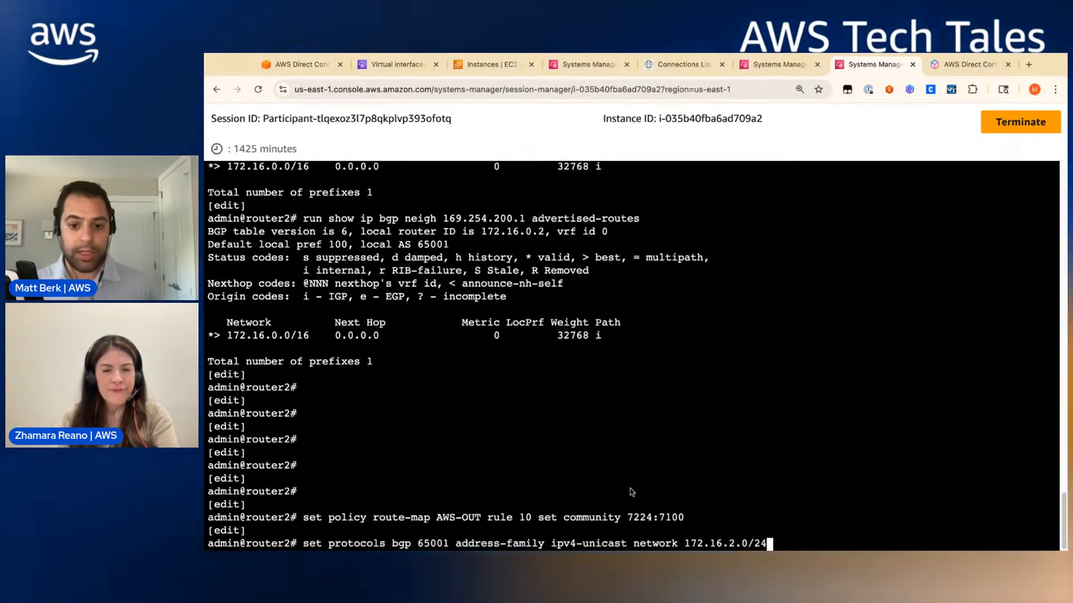
drag(686, 514, 811, 517)
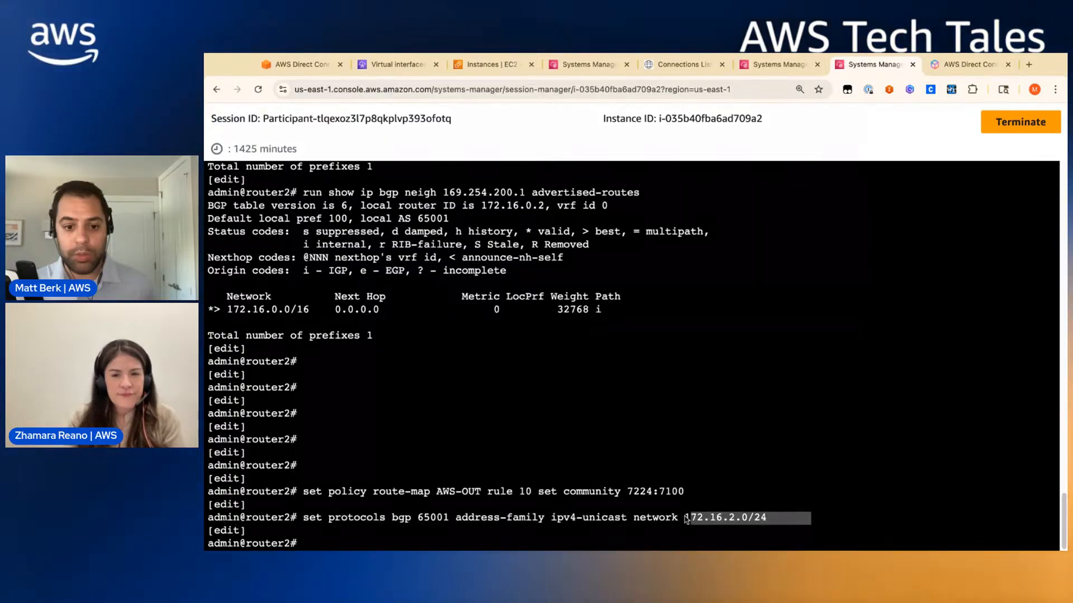
text(c)
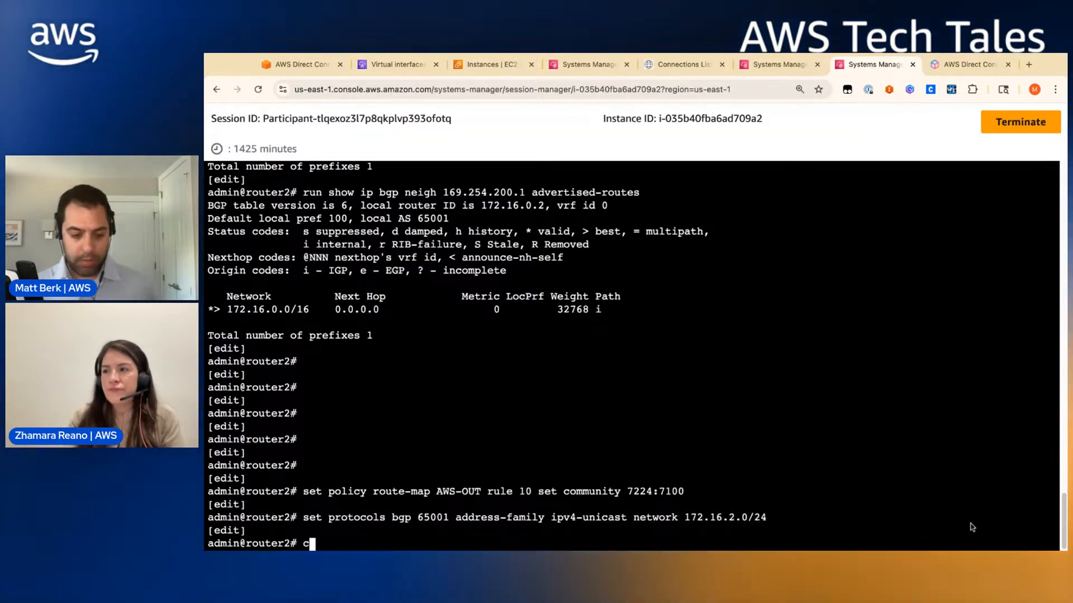
text(ommit)
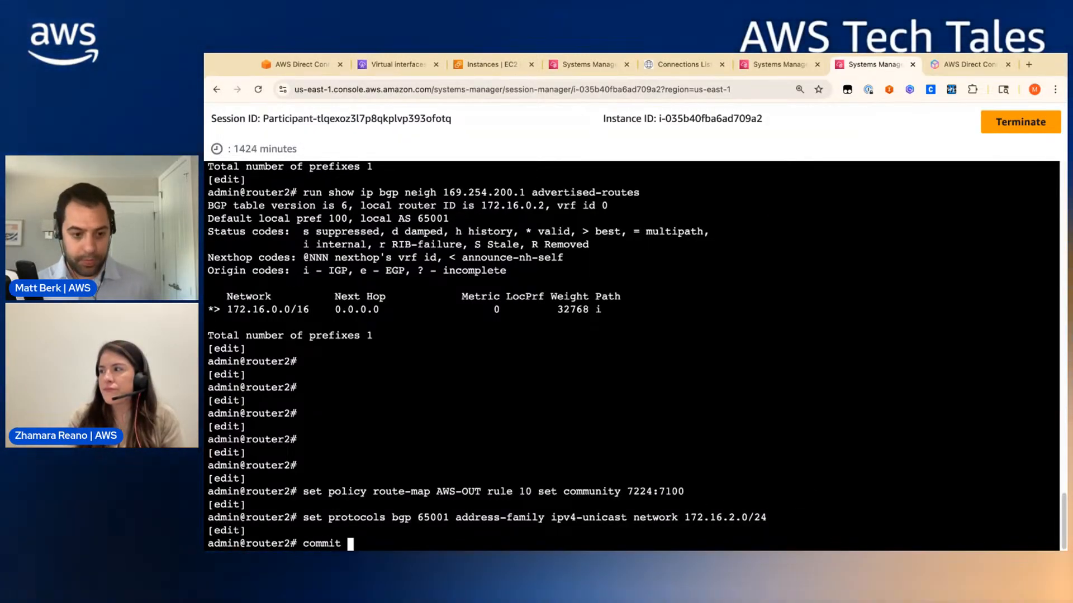
key(Return)
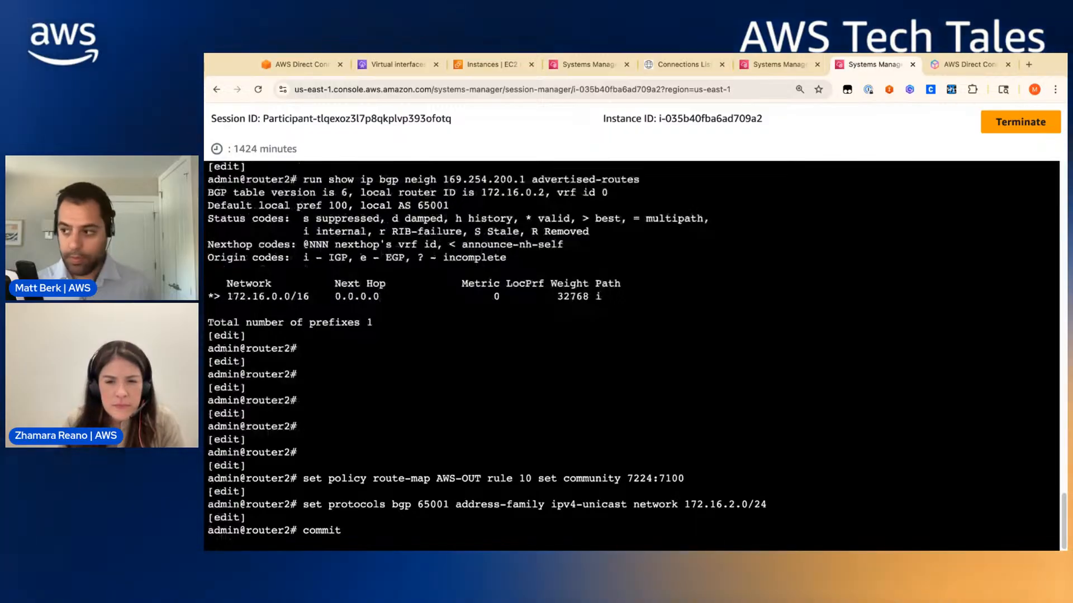
text(save)
key(Return)
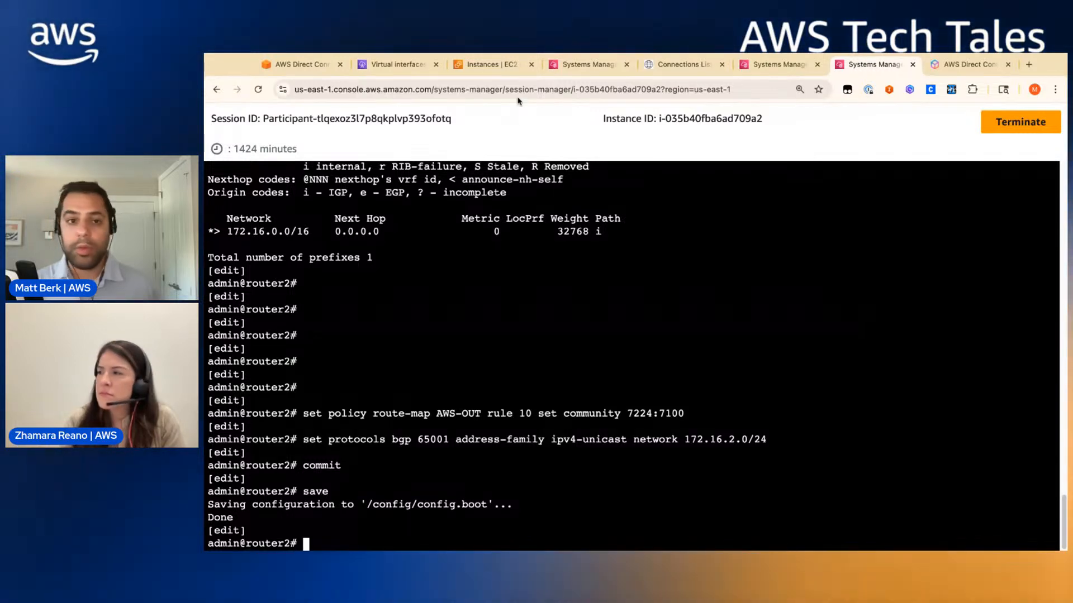
click(784, 65)
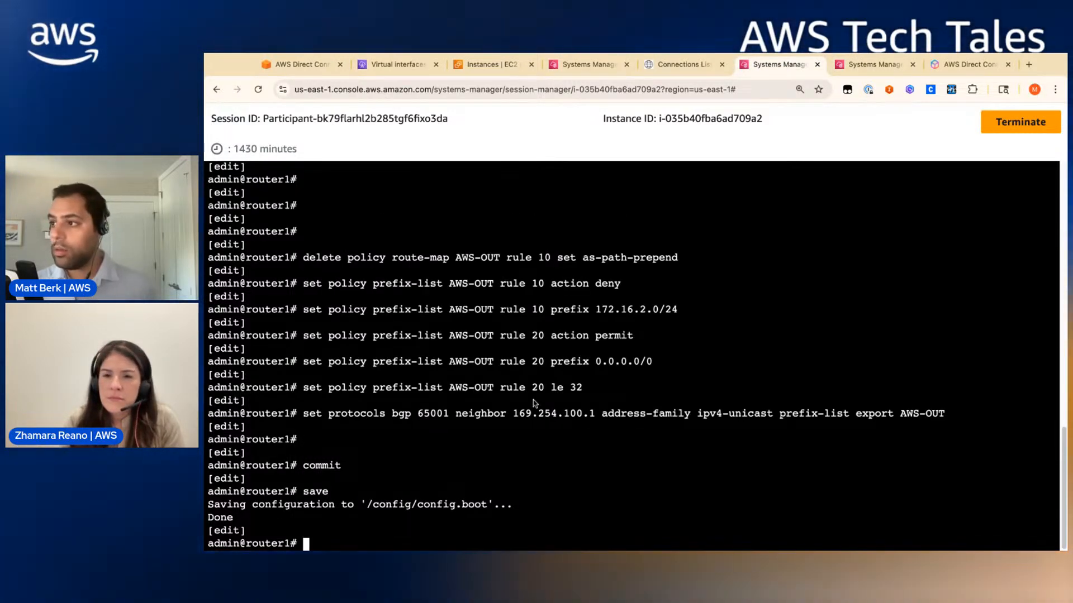
- Check router1's advertised routes to 169.254.100.1, showing only 172.16.0.0/16
text(run show ip )
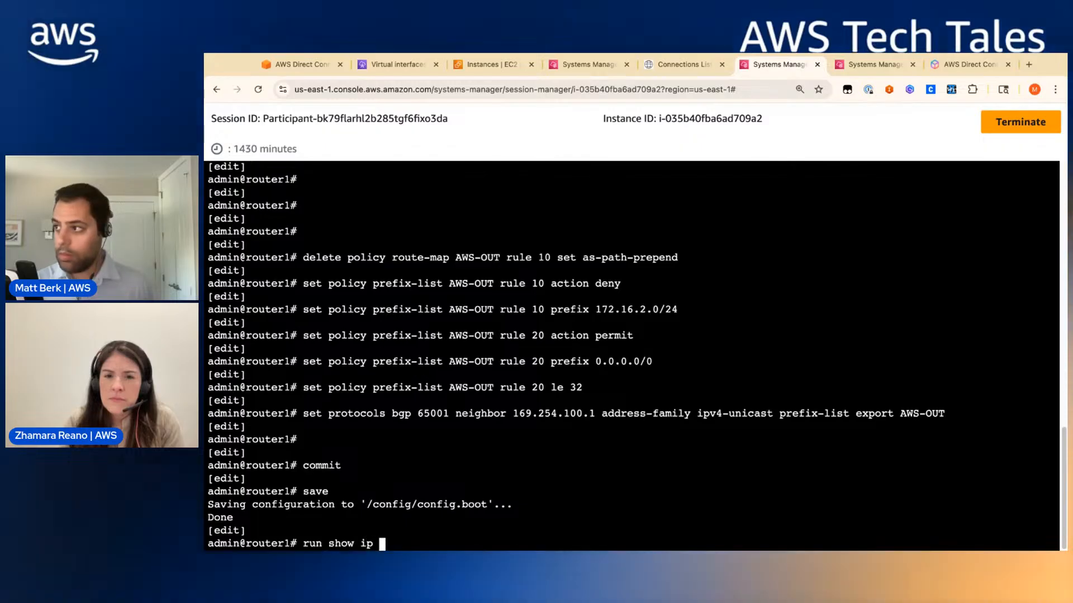
text(bgp)
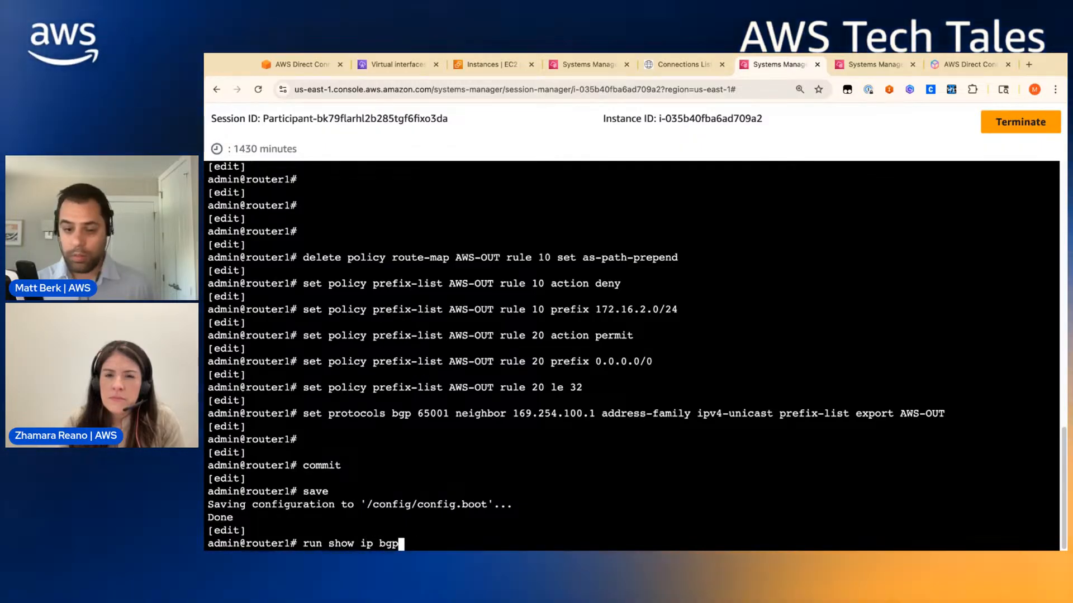
text(p neigh )
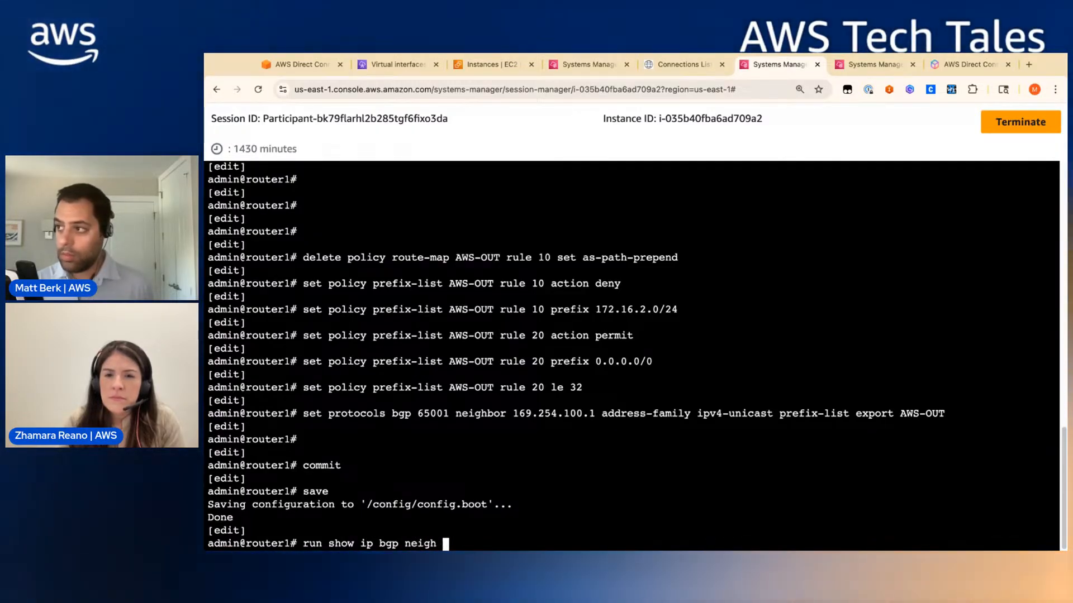
text(169.)
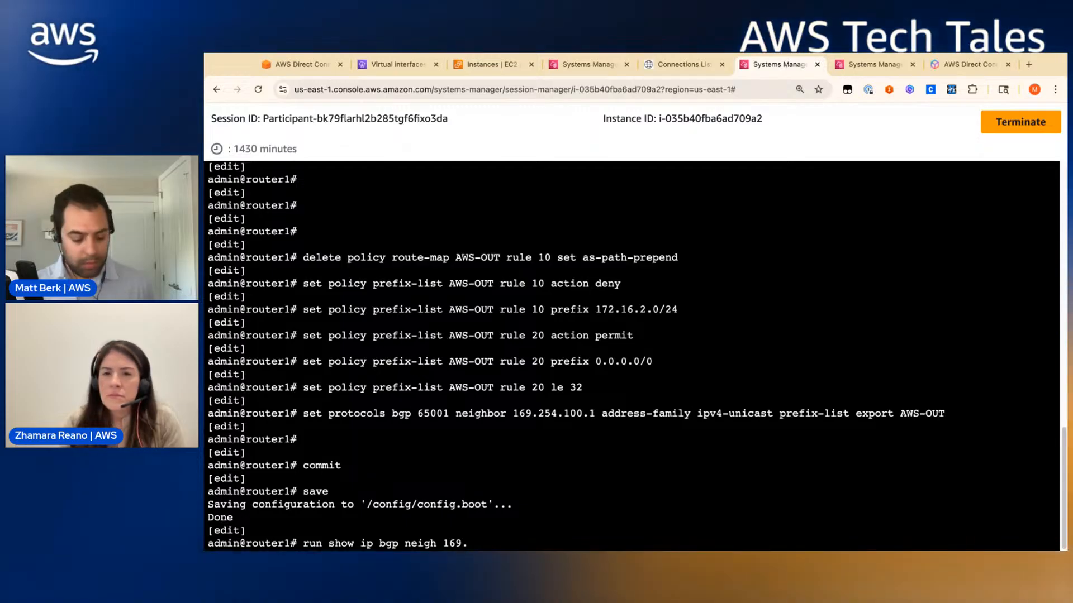
text(254.)
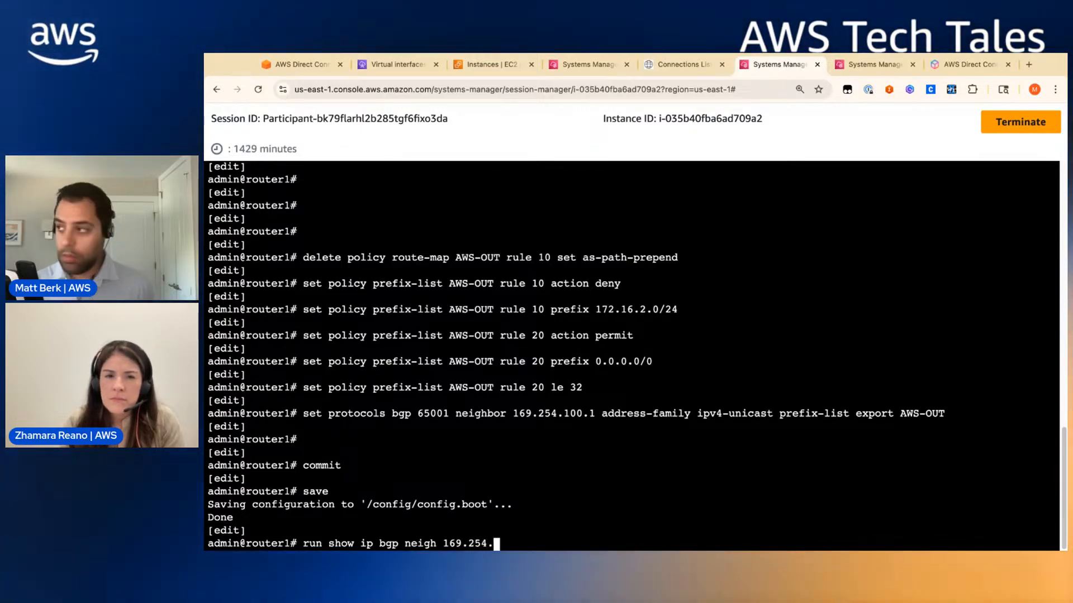
text(100.1 ad)
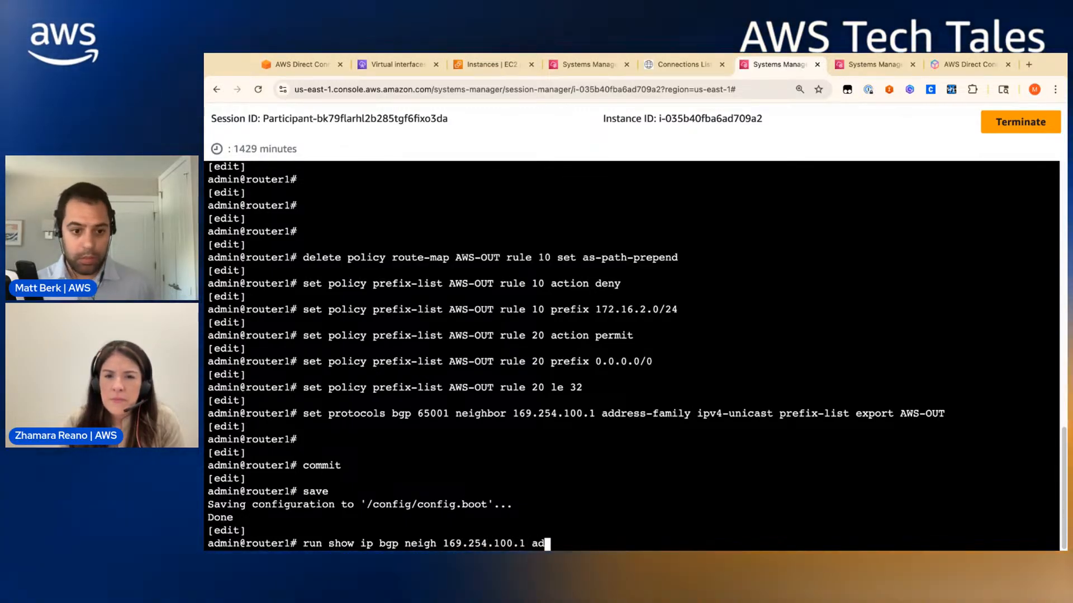
text(ver)
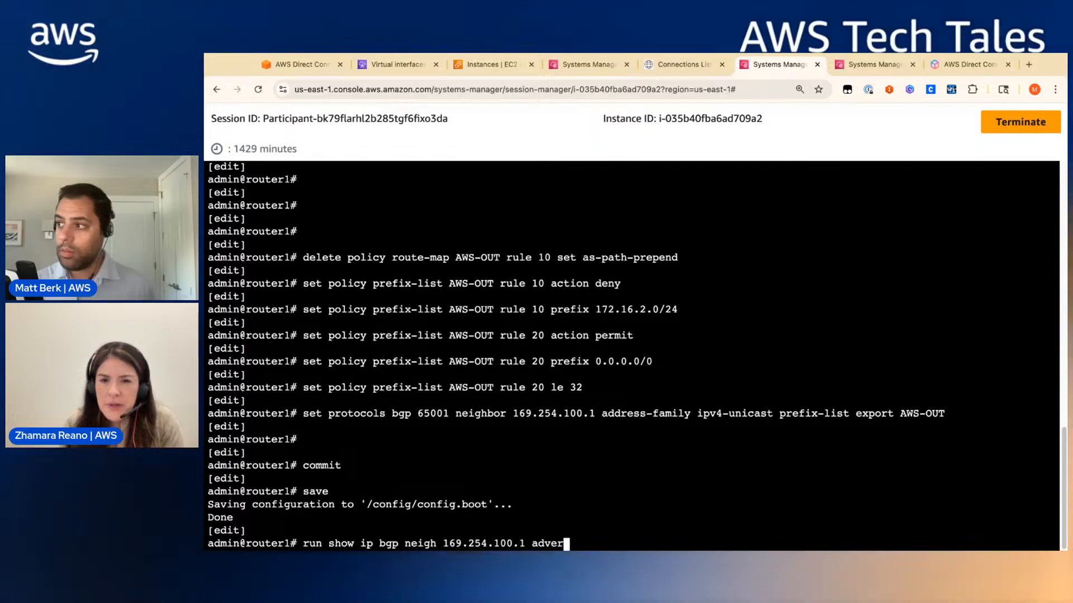
text(tized)
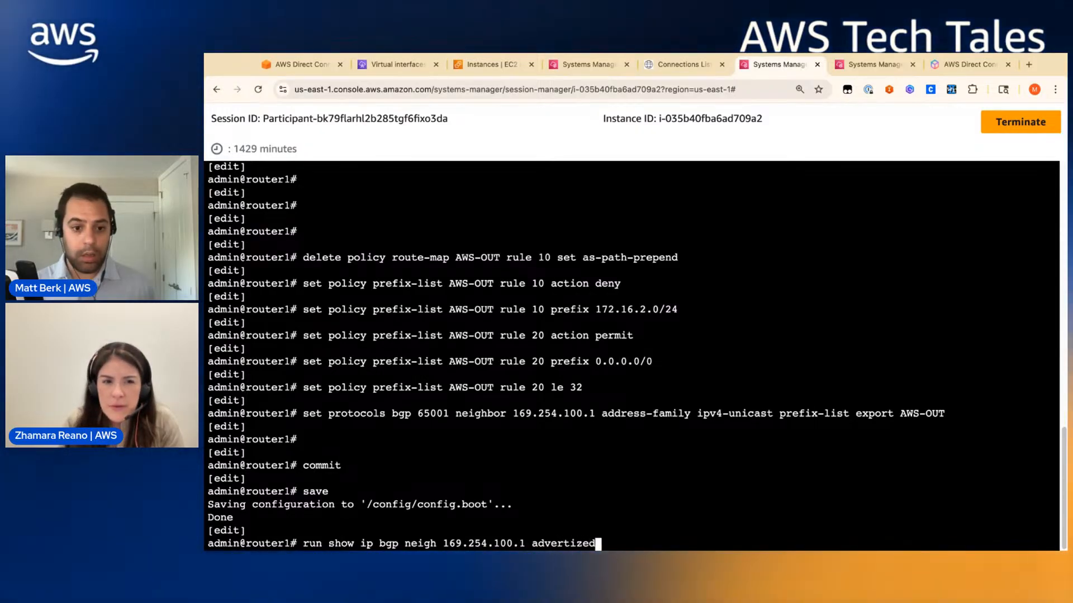
key(BackSpace)
key(BackSpace)
key(BackSpace)
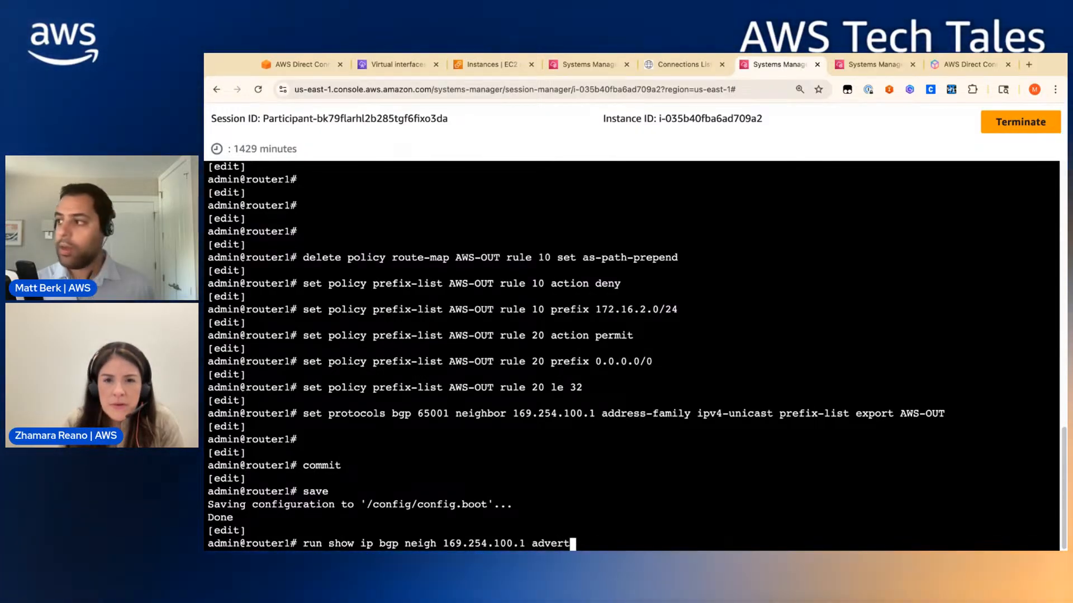
text(sed-rou)
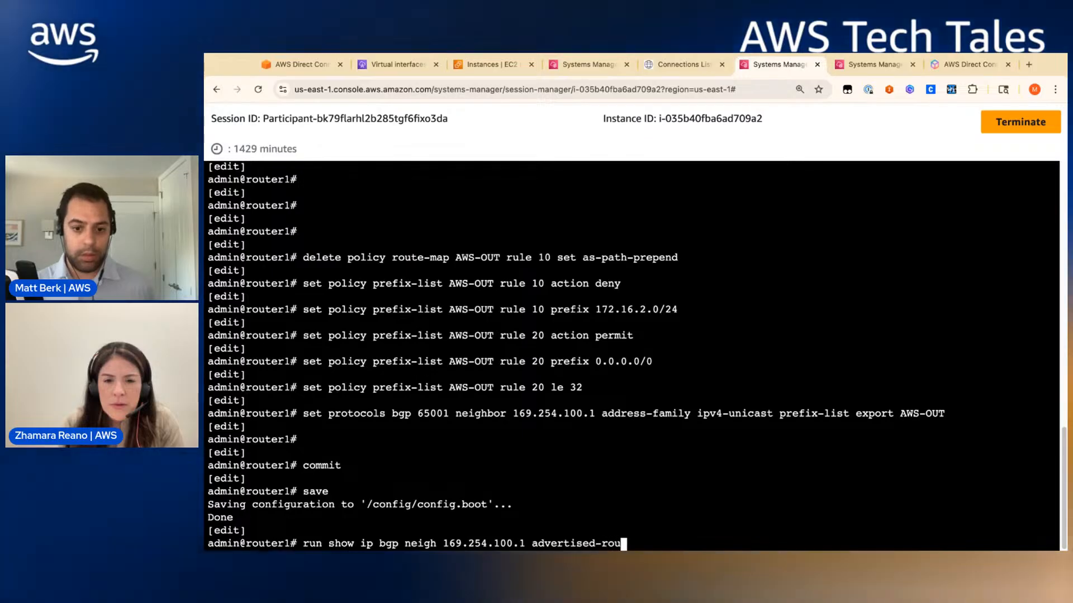
text(tes)
key(Return)
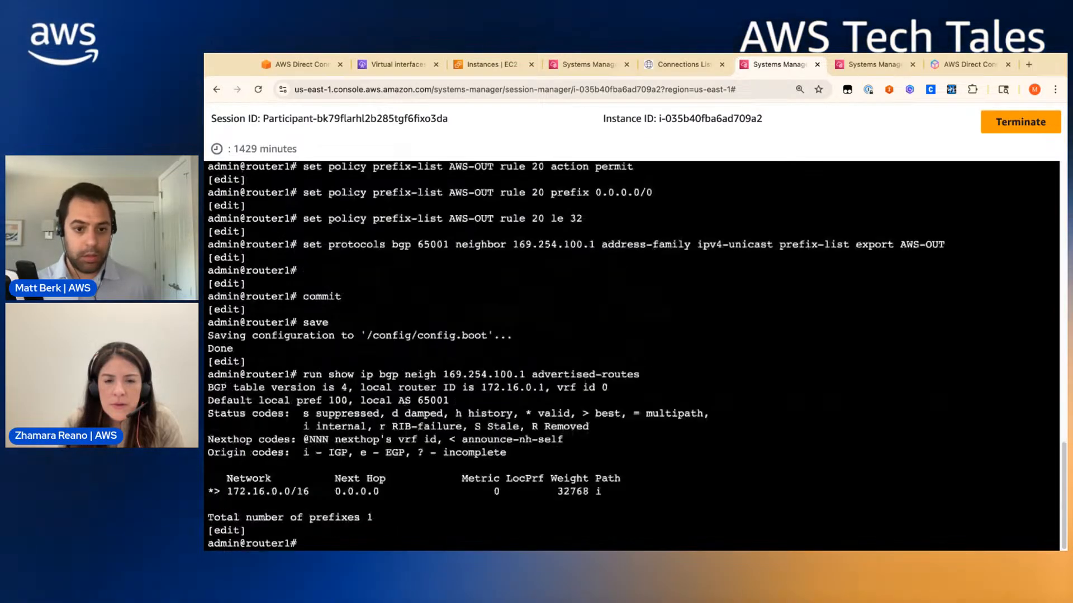
key(Return)
key(Return)
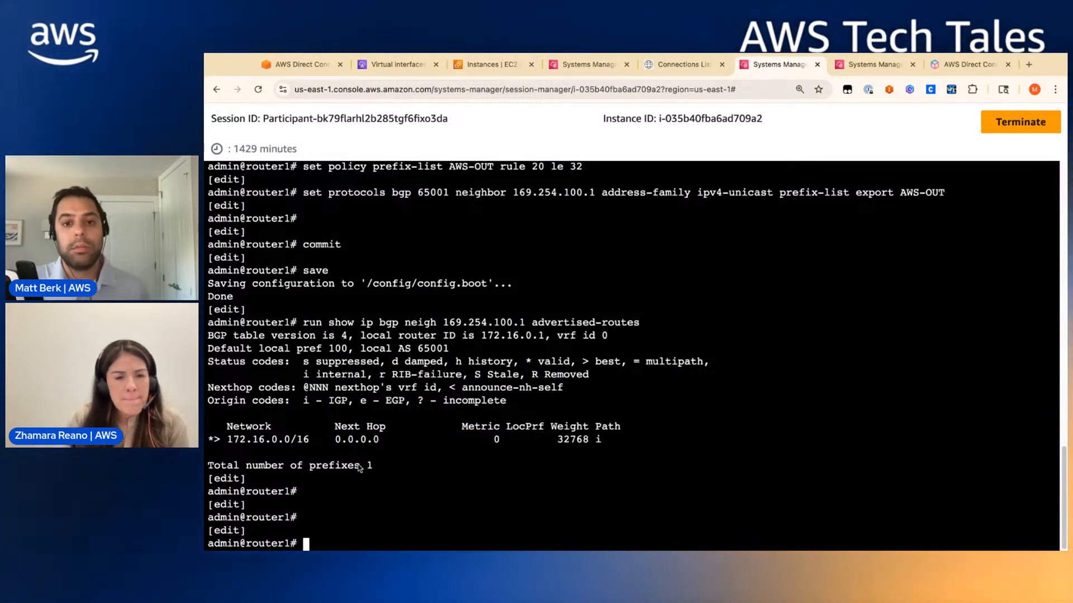
- Confirm router2 advertises 172.16.0.0/16 and 172.16.2.0/24 to 169.254.200.1, then open EC2 Instances
click(884, 70)
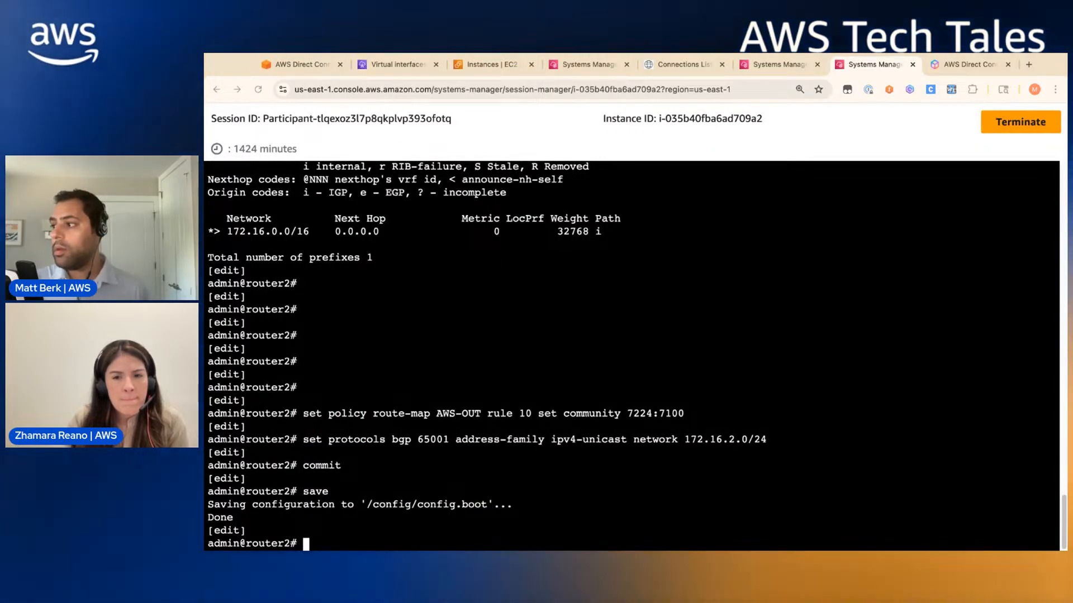
text(run show ip bgp neigh 169.254.200.1 advertised-routes)
key(Return)
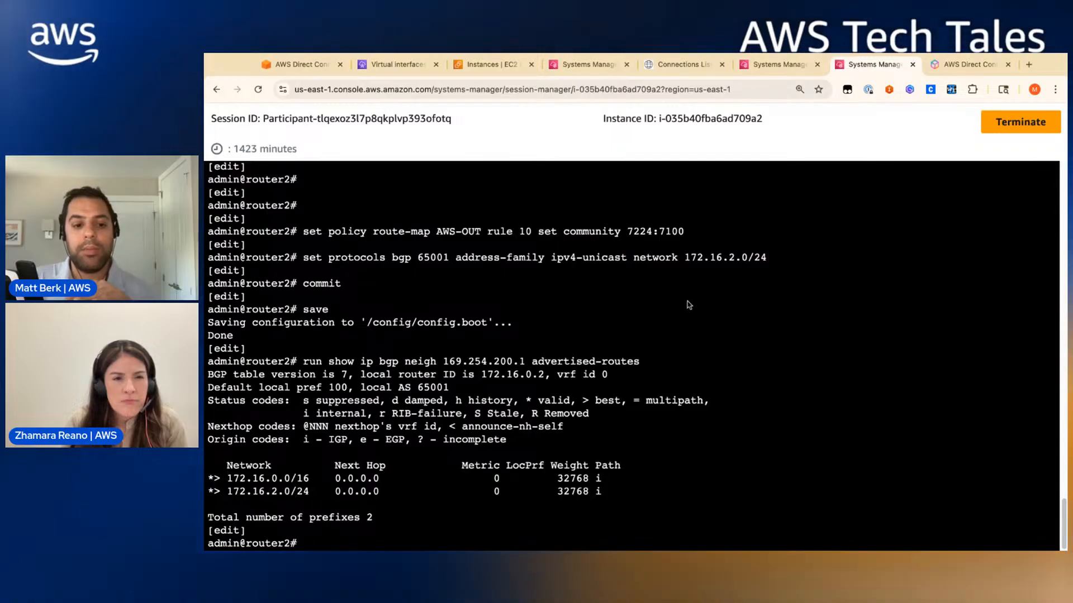
click(502, 66)
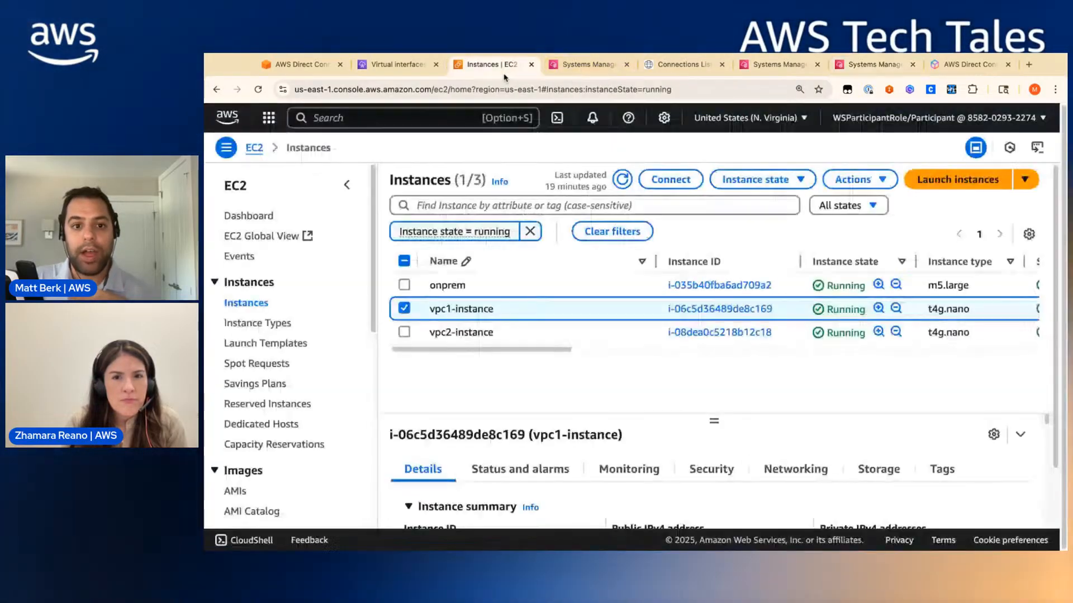
- Restart the mtr trace to 172.16.1.10 on vpc1-instance
click(606, 64)
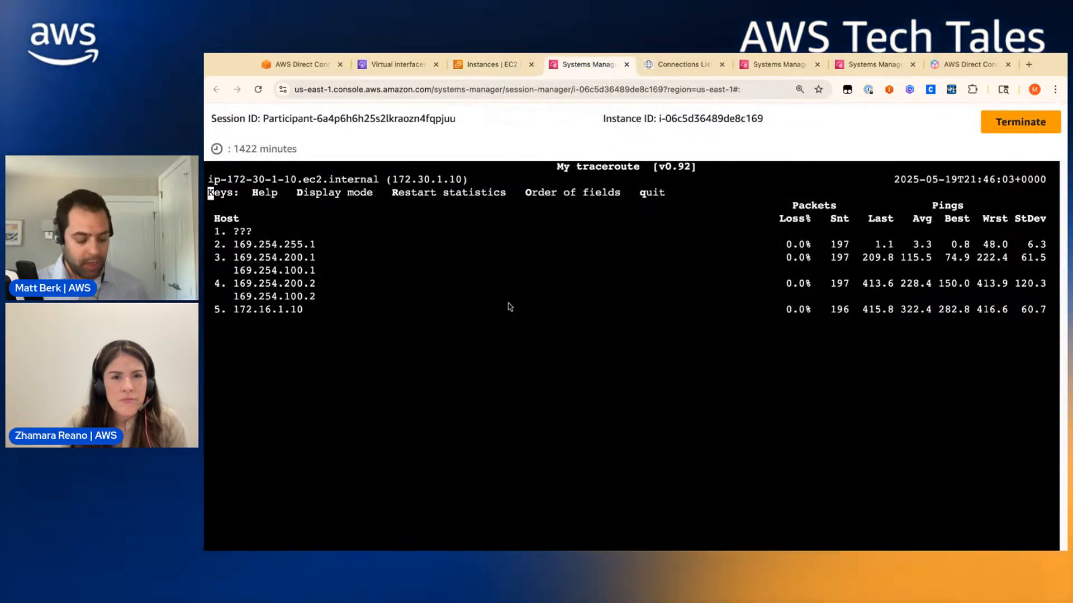
key(q)
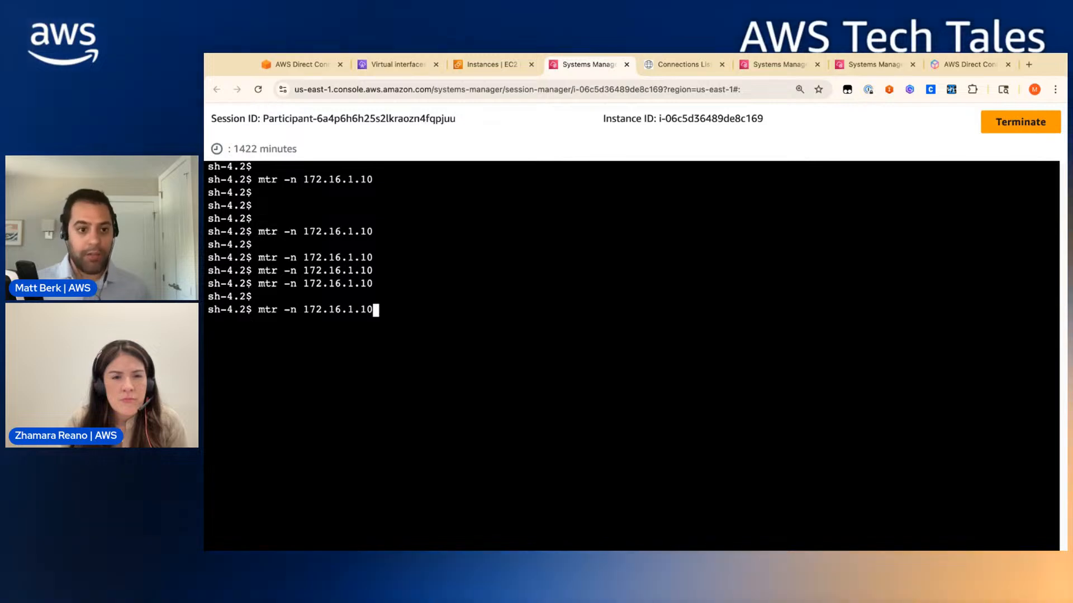
key(Return)
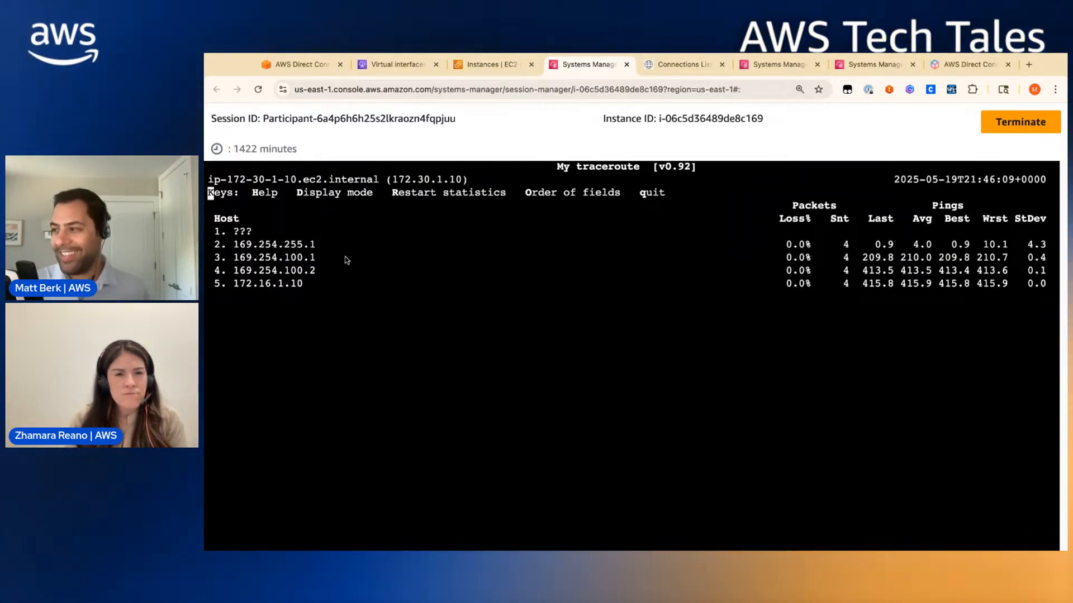
- Commit and save router2's configuration
click(771, 68)
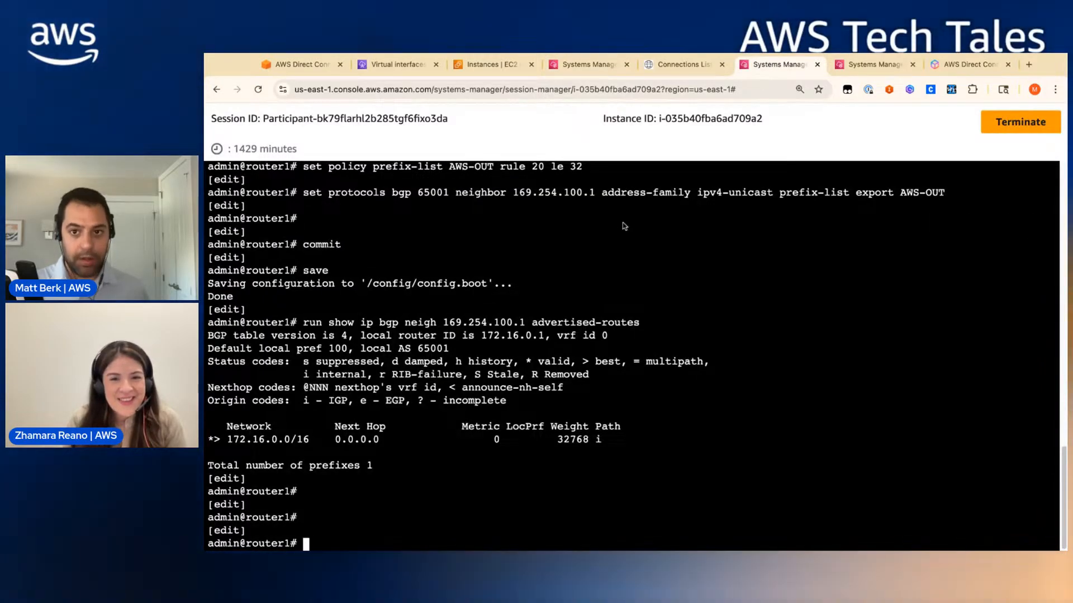
click(878, 67)
text(commiy)
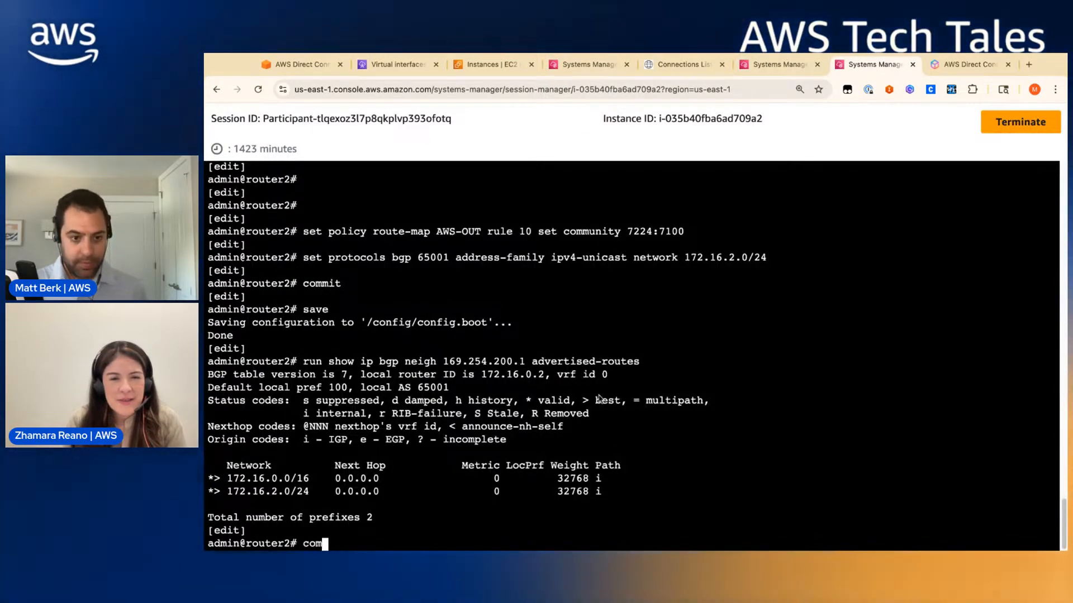
key(Return)
text(co)
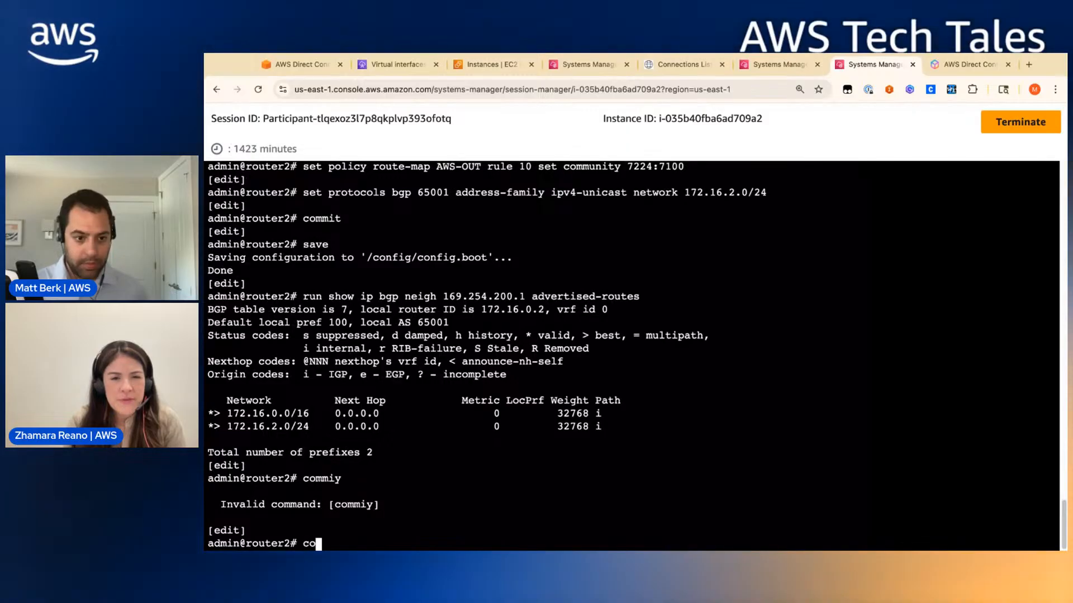
text(mmit)
key(Return)
text(save)
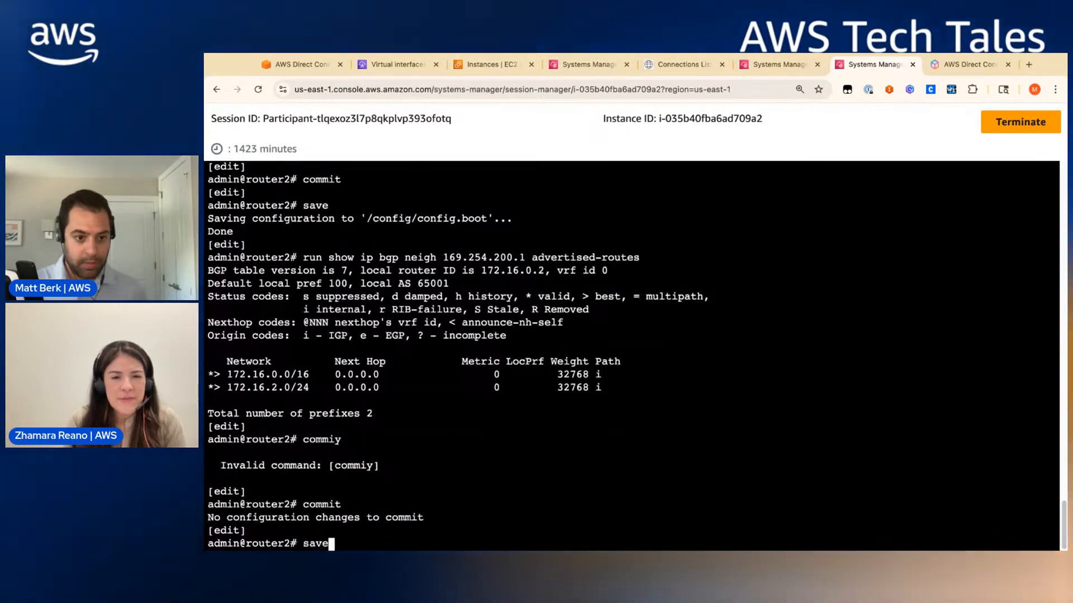
key(Return)
- Rerun mtr -n 172.16.1.10 from vpc1-instance, then return to the workshop guide
click(425, 67)
click(476, 68)
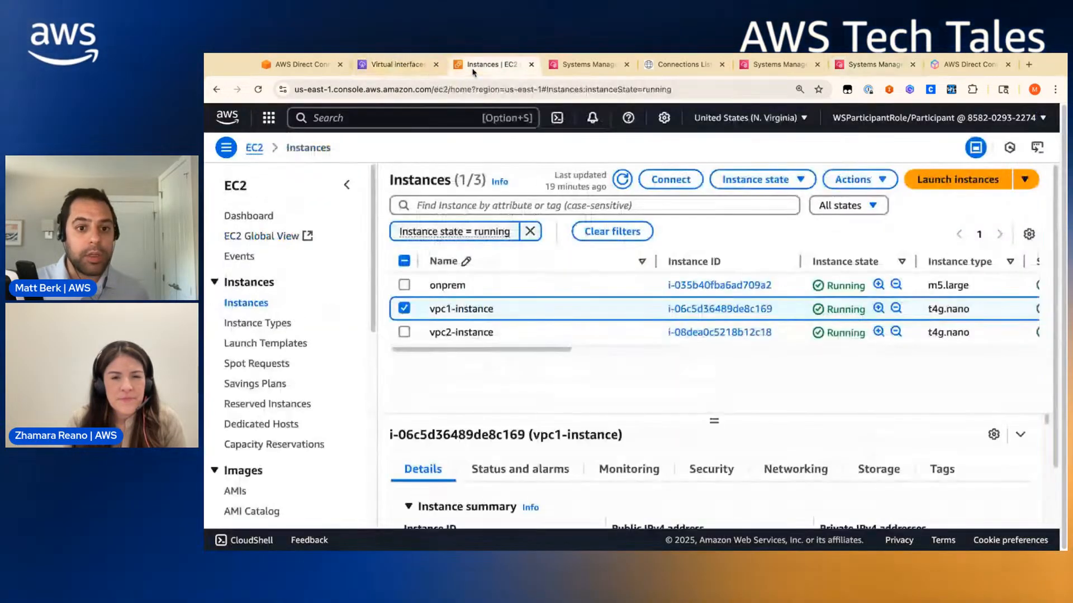
click(571, 67)
key(q)
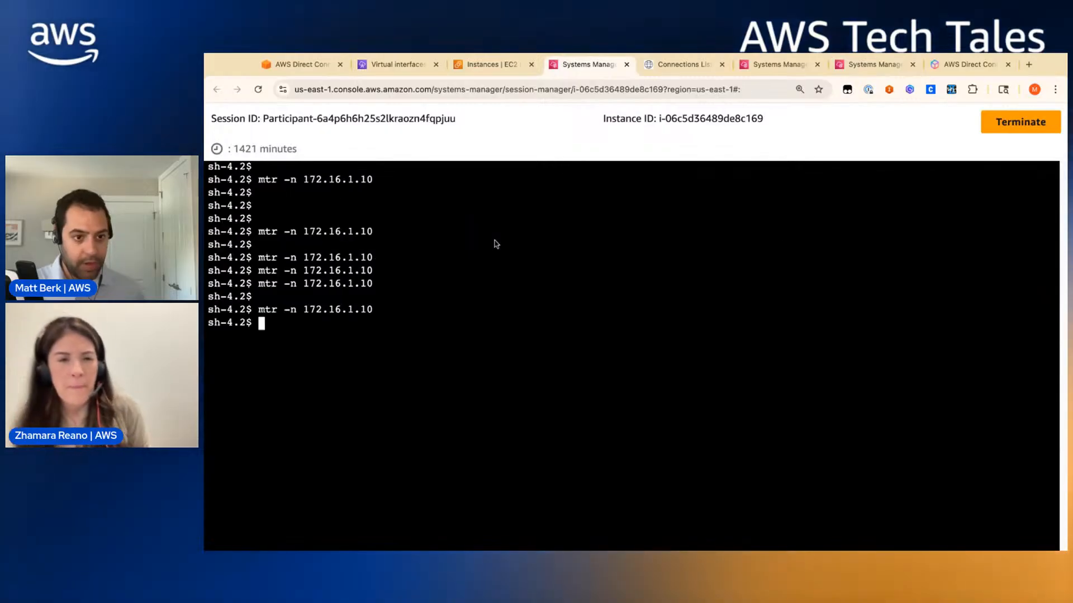
key(Up)
key(Return)
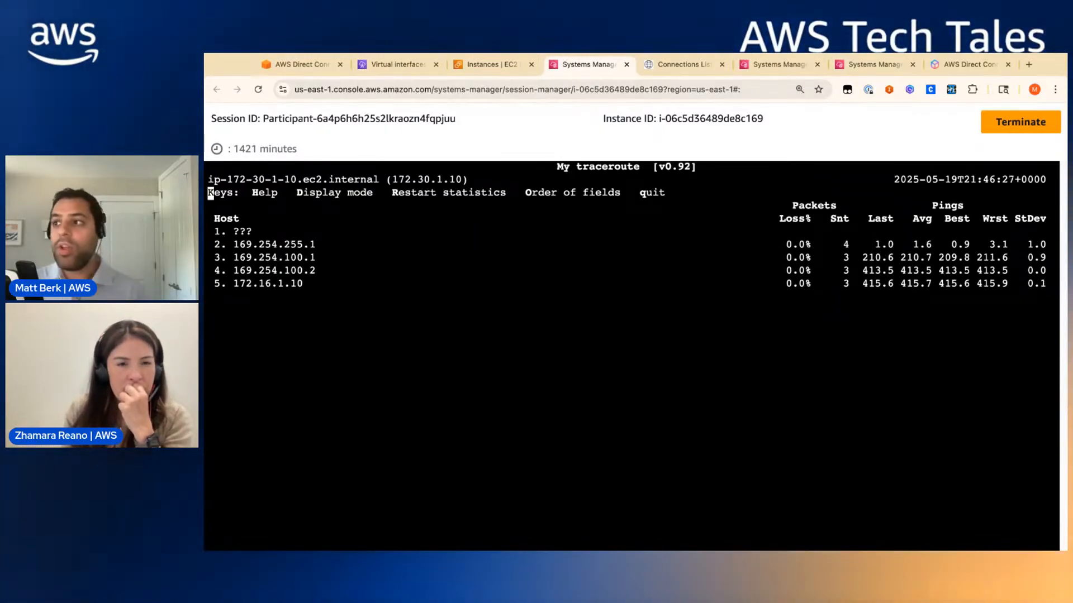
click(296, 66)
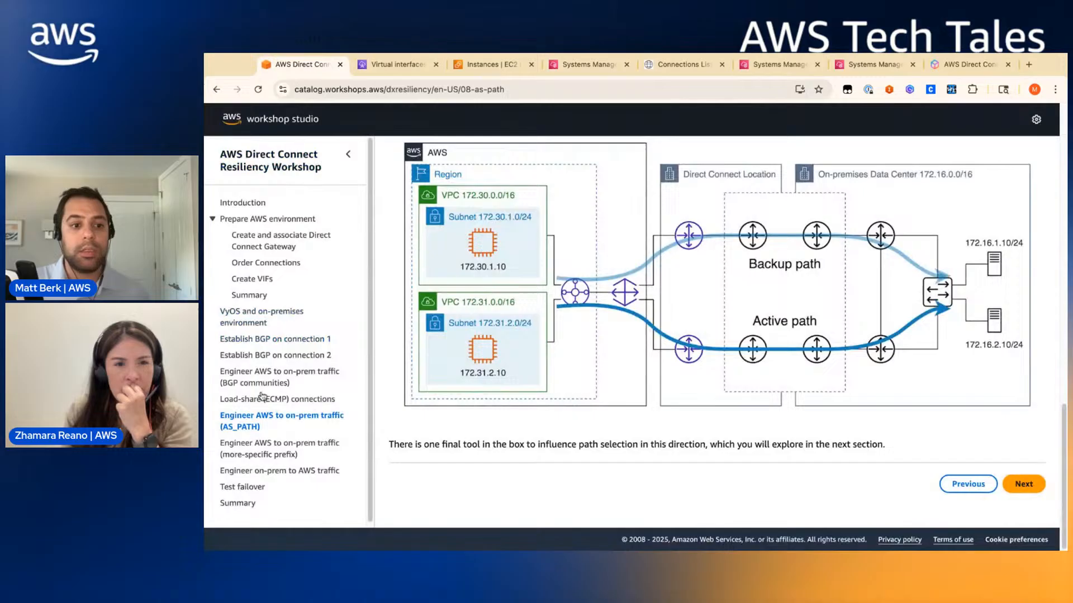
- View the enlarged active/backup path diagram in 'Engineer AWS to on-prem traffic (more-specific prefix)', then return to vpc1-instance
click(246, 453)
scroll(726, 335, down, 10)
click(751, 353)
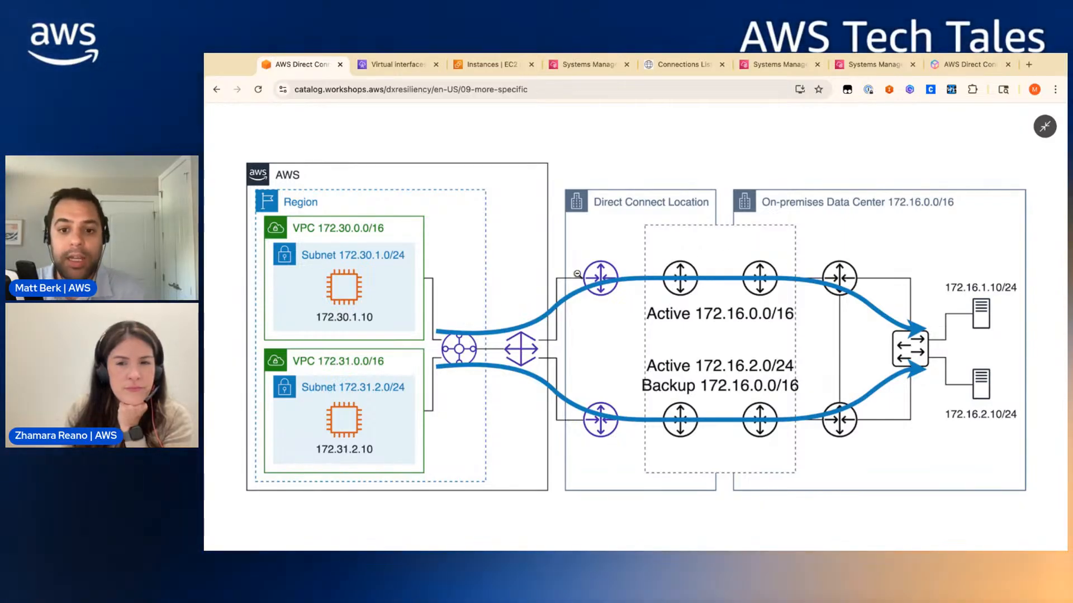
click(394, 64)
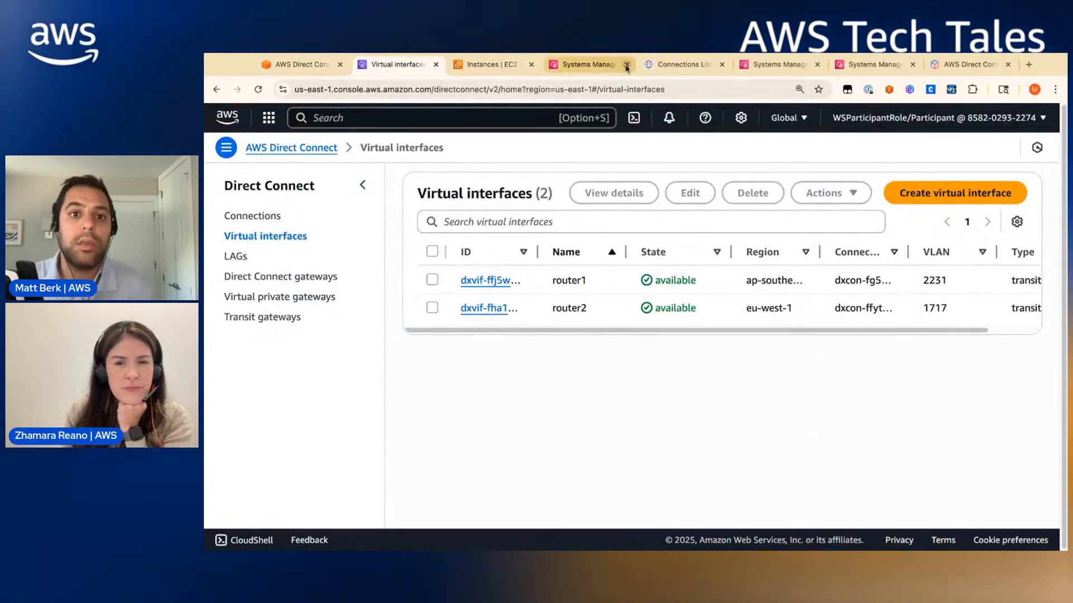
click(602, 66)
- Run mtr to 172.16.2.10, confirming the path via 169.254.200.1 and 169.254.200.2
key(q)
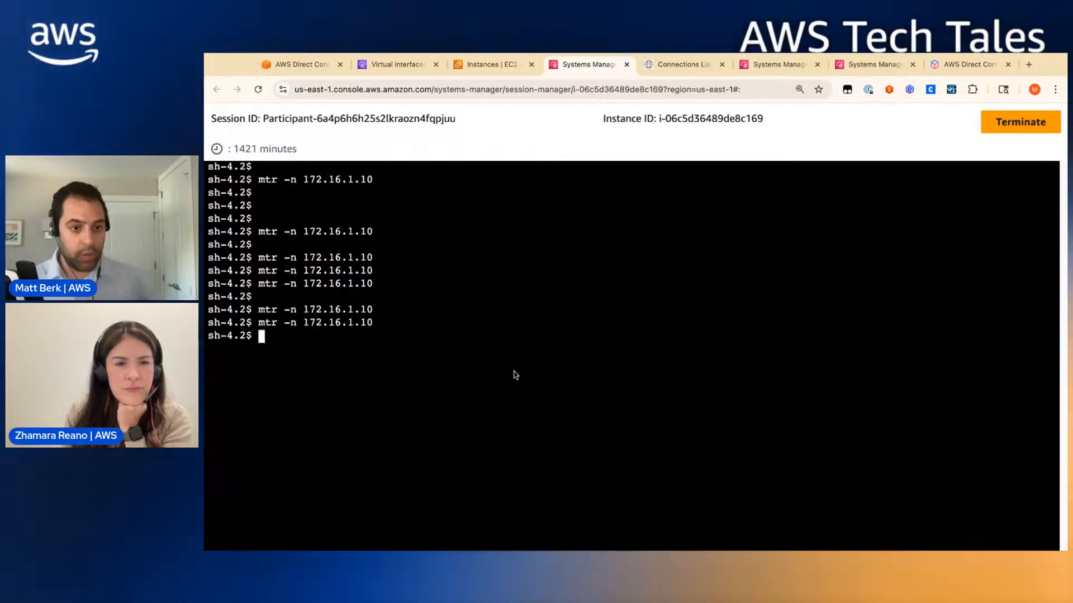
key(Up)
key(Left)
key(Left)
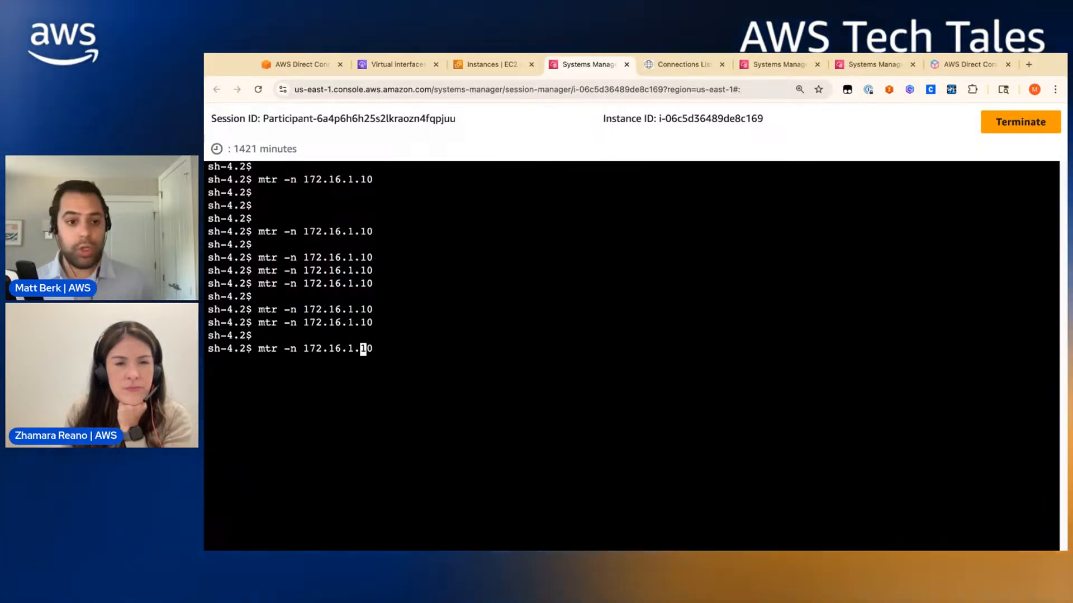
key(Return)
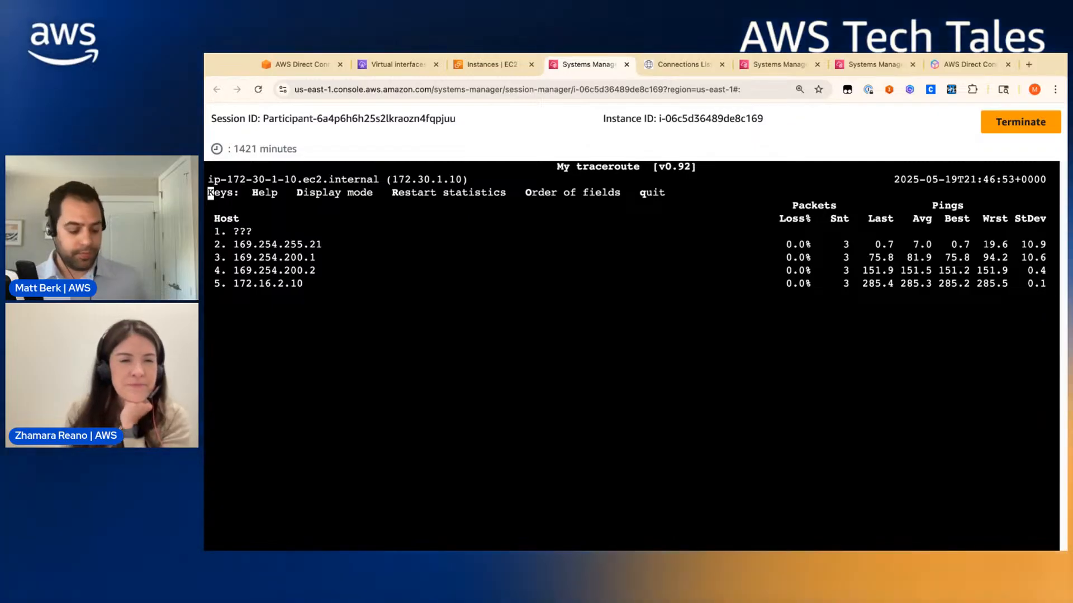
key(q)
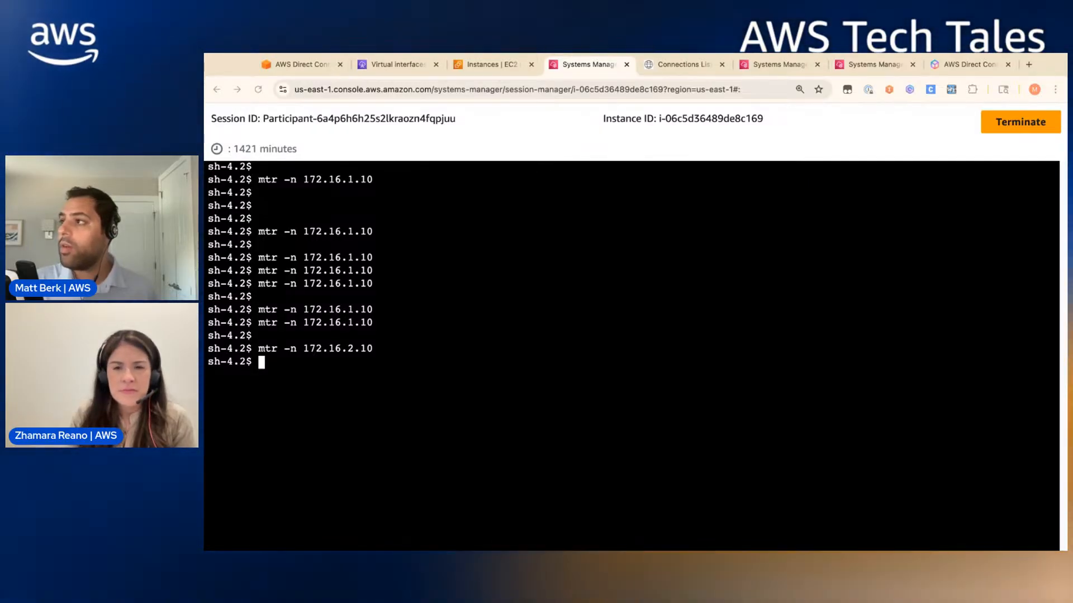
- Add router1's AWS-IN-LOWPREF list and AWS-IN route-map setting 172.31.0.0/16 local-preference 50, then commit and save
click(746, 65)
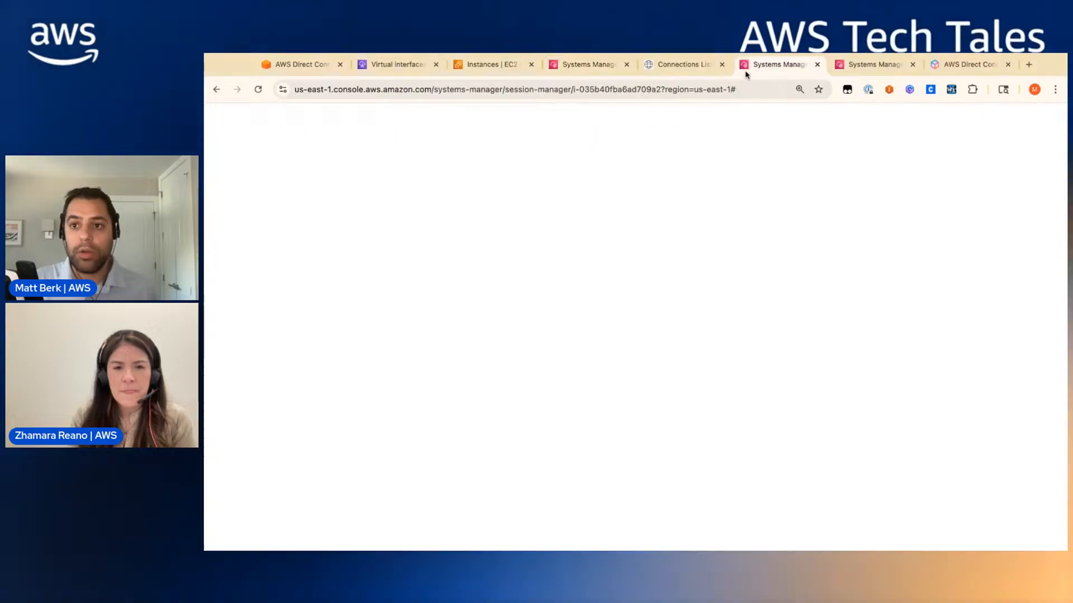
key(Return)
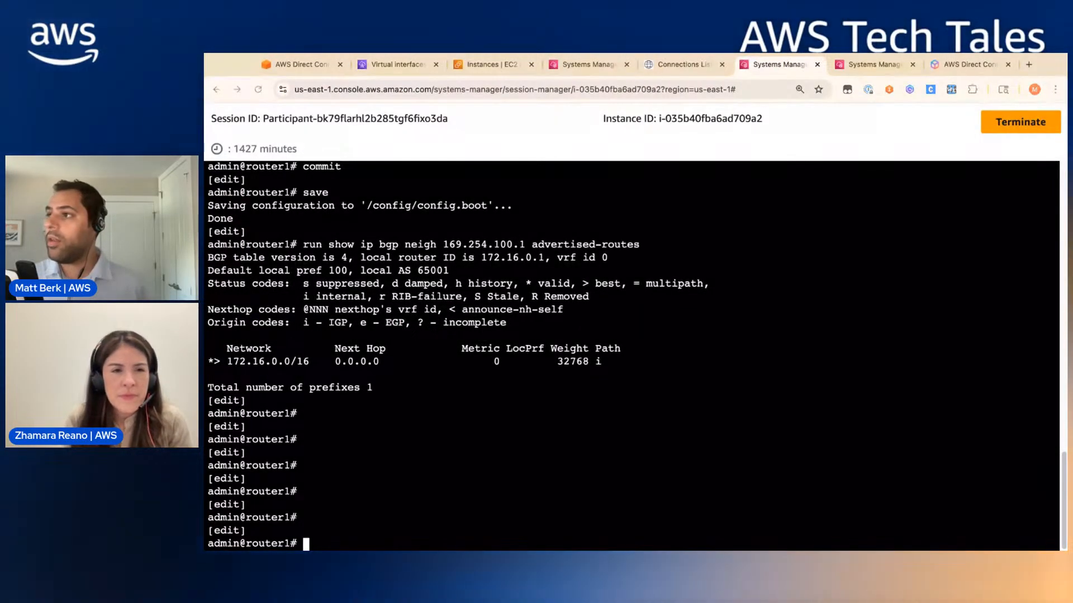
click(535, 462)
text(set policy prefix-list AWS-IN-LOWPREF rule 10 action permit set policy prefix-list AWS-IN-LOWPREF rule 10 prefix 172.31.0.0/16)
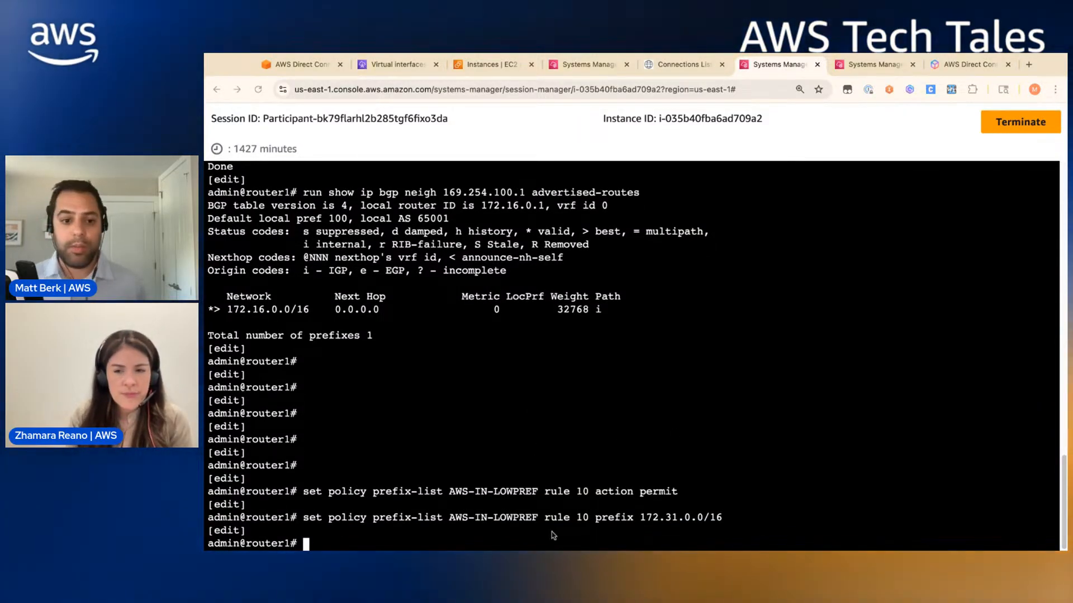
text(set policy route-map AWS-IN rule 10 action permit set policy route-map AWS-IN rule 10 match ip address prefix-list AWS-IN-LOWPREF set policy route-map AWS-IN rule 10 set local-preference 50 set policy route-map AWS-IN rule 20 action permit)
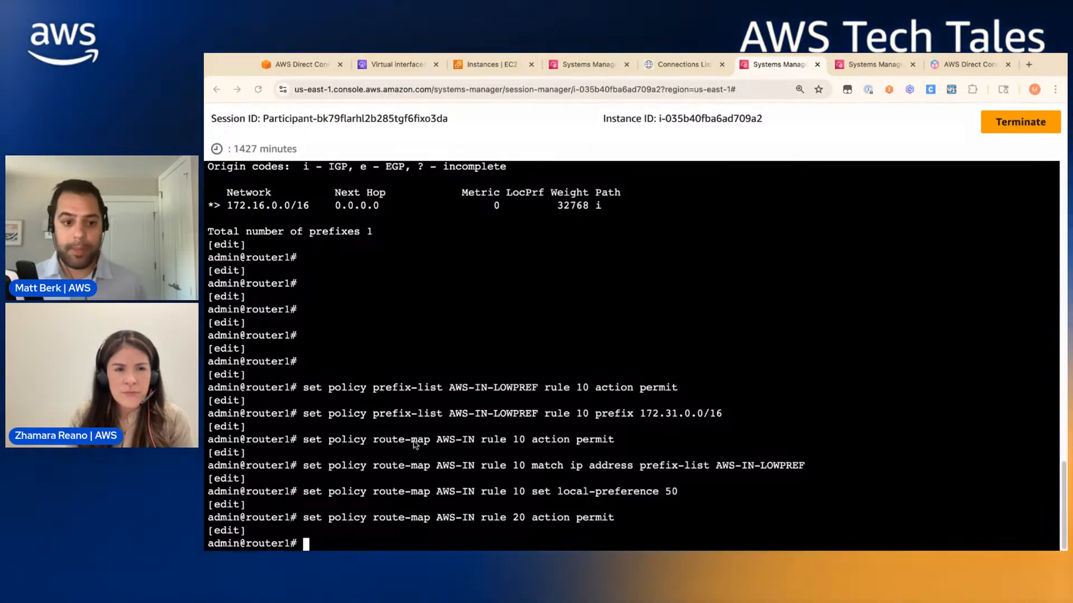
text(set protocols bgp 65001 neighbor 169.254.100.1 address-family ipv4-unicast route-map import AWS-IN)
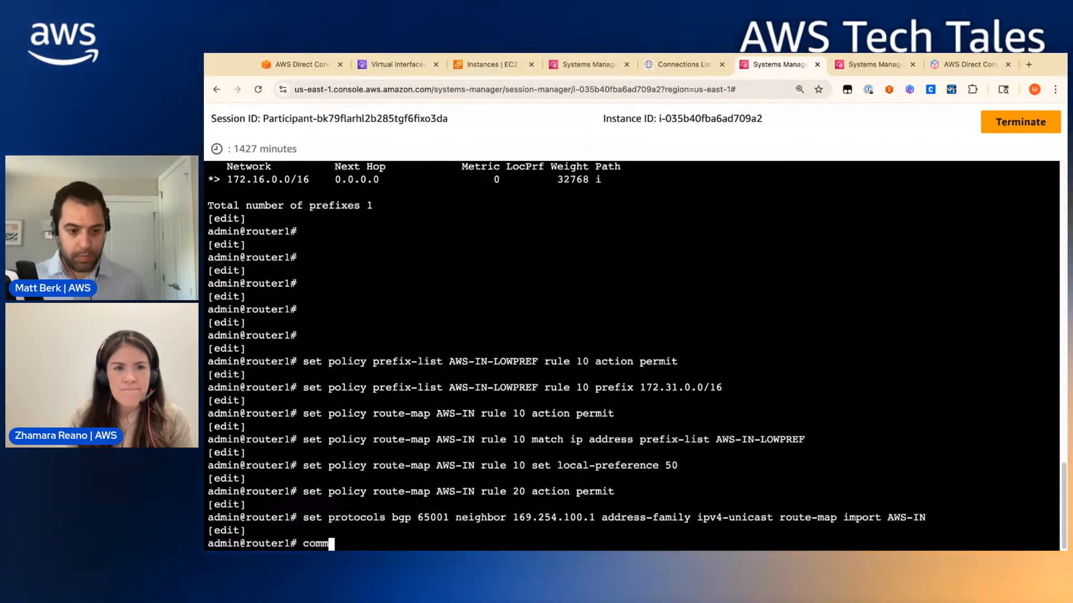
key(Return)
text(save)
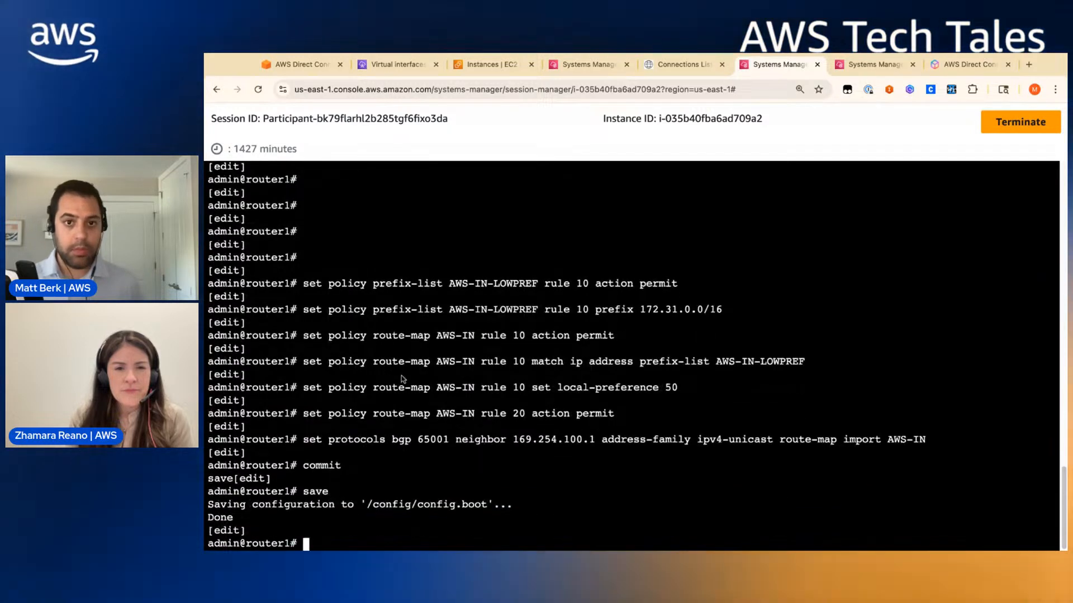
- Import router2's routes through AWS-IN, giving 172.30.0.0/16 local-preference 50, then commit and save
click(865, 69)
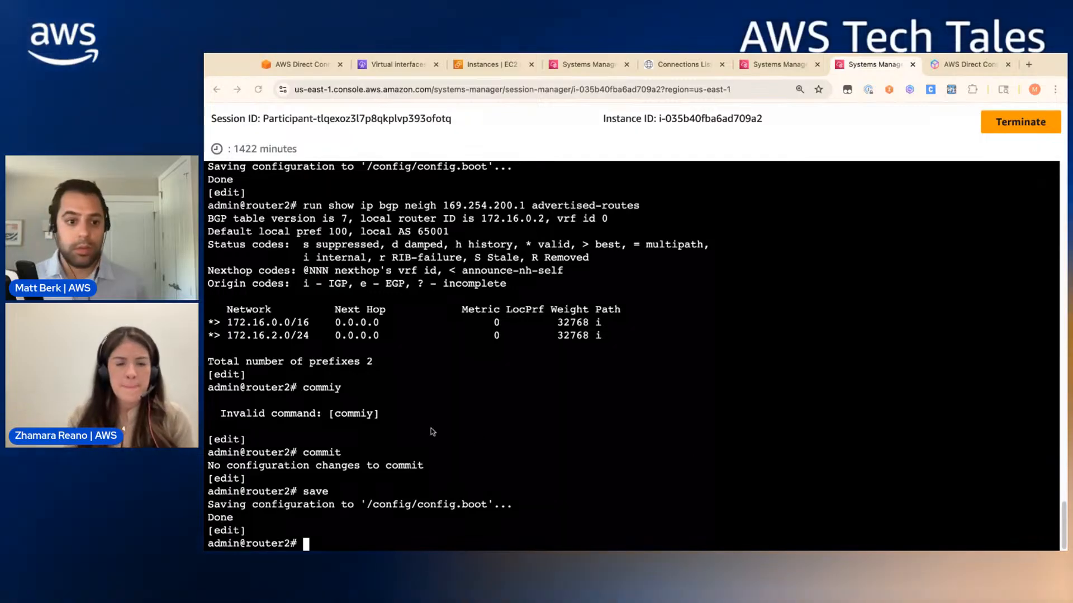
text(set policy prefix-list AWS-IN-LOWPREF rule 10 action permit set policy prefix-list AWS-IN-LOWPREF rule 10 prefix 172.30.0.0/16 set policy route-map AWS-IN rule 10 action permit set policy route-map AWS-IN rule 10 match ip address prefix-list AWS-IN-LOWPREF)
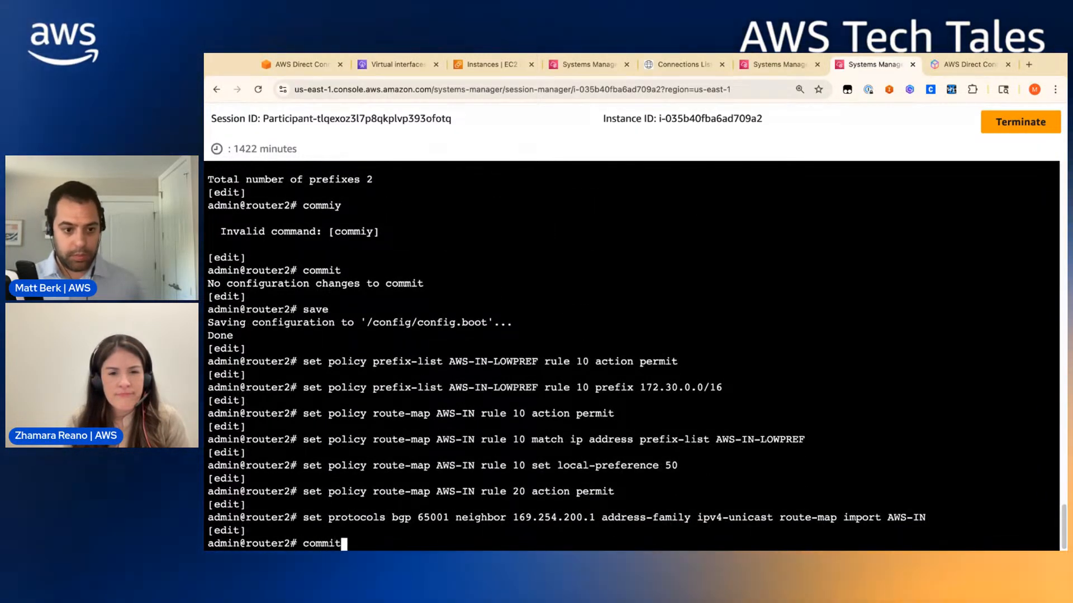
key(Return)
text(save)
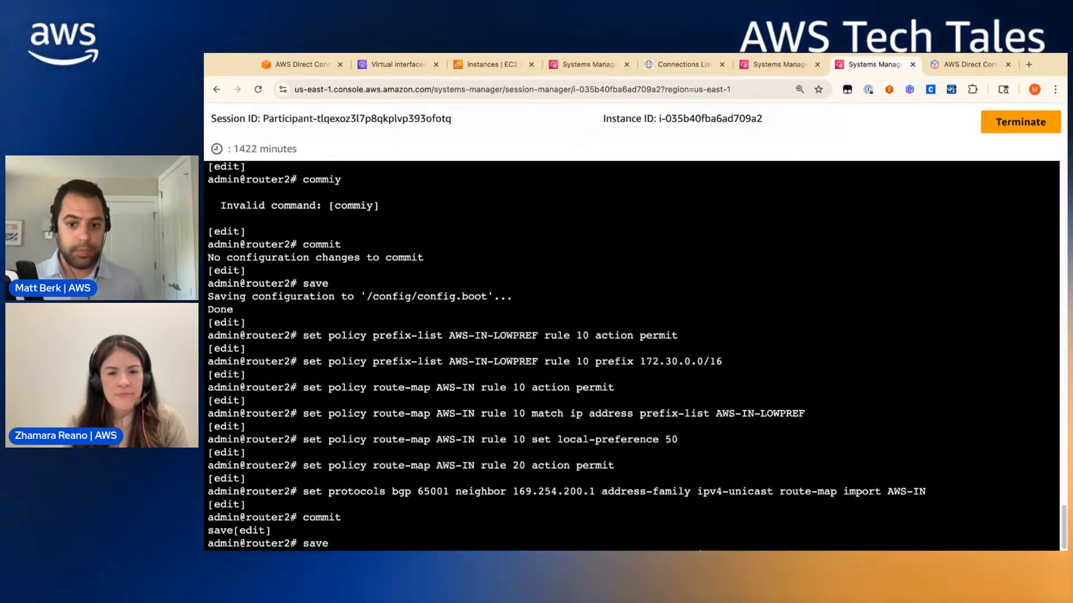
key(Return)
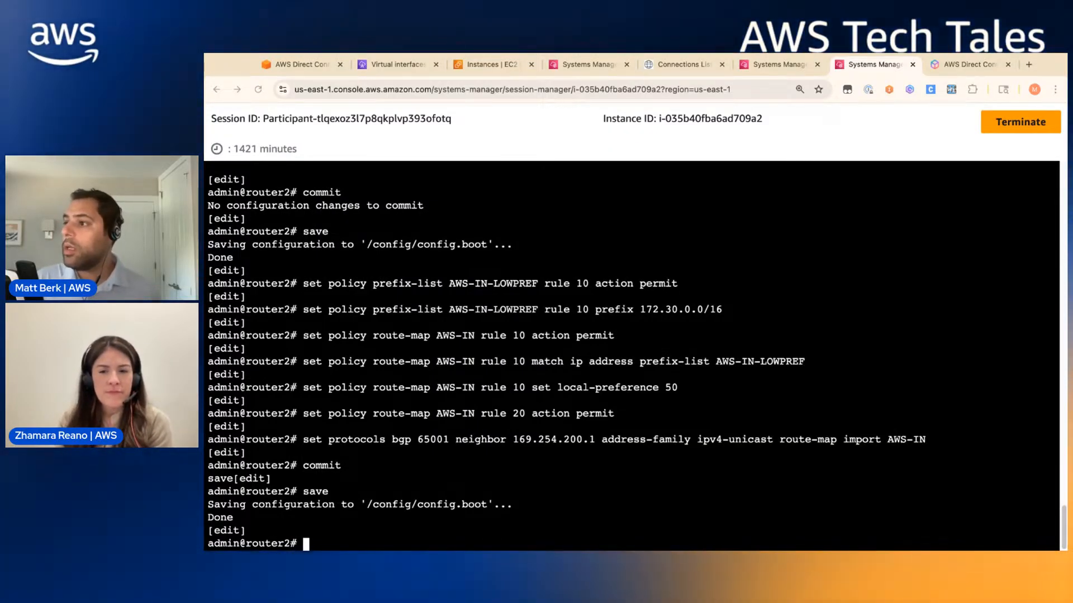
- On router1, replace the export prefix-list with route-map AWS-OUT, advertise 172.16.2.0/24, then commit and save
click(800, 67)
text(delete protocols bgp 65001 neighbor 169.254.100.1 address-family ipv4-unicast prefix-list export delete policy prefix-list AWS-OUT)
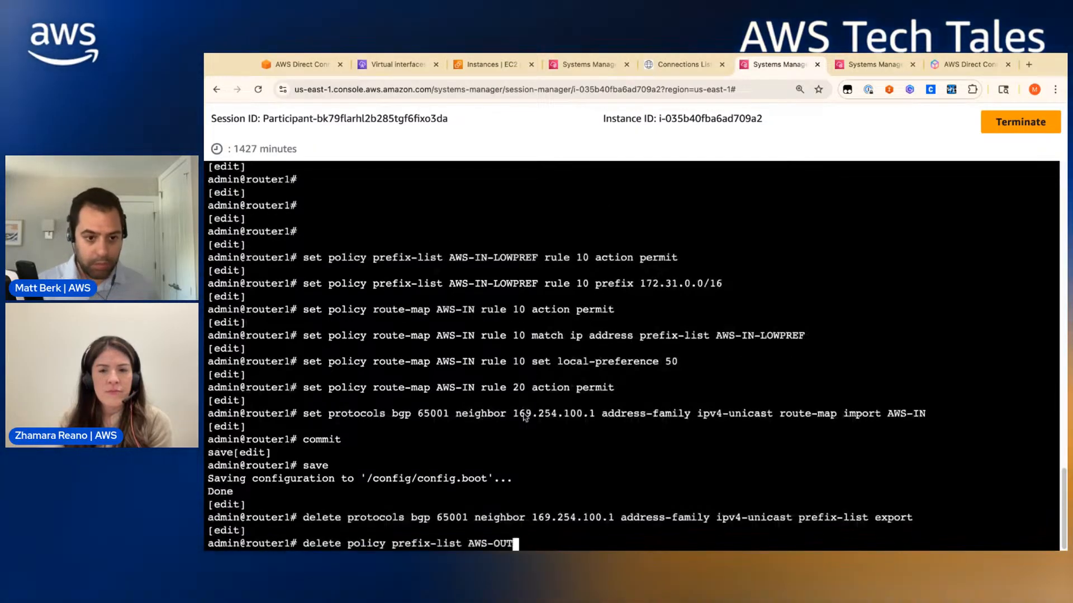
key(Return)
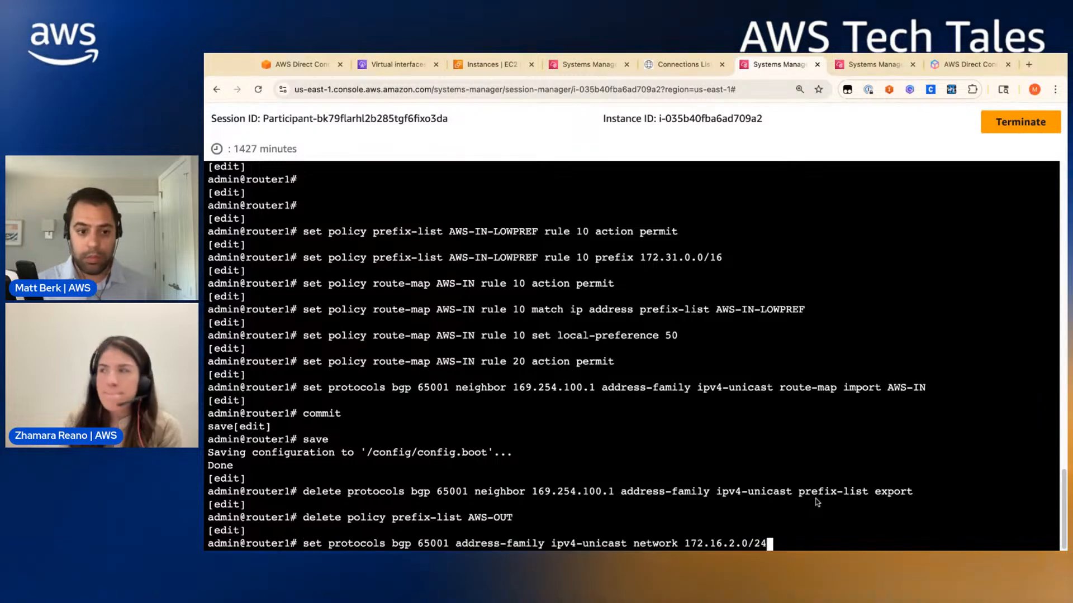
key(Return)
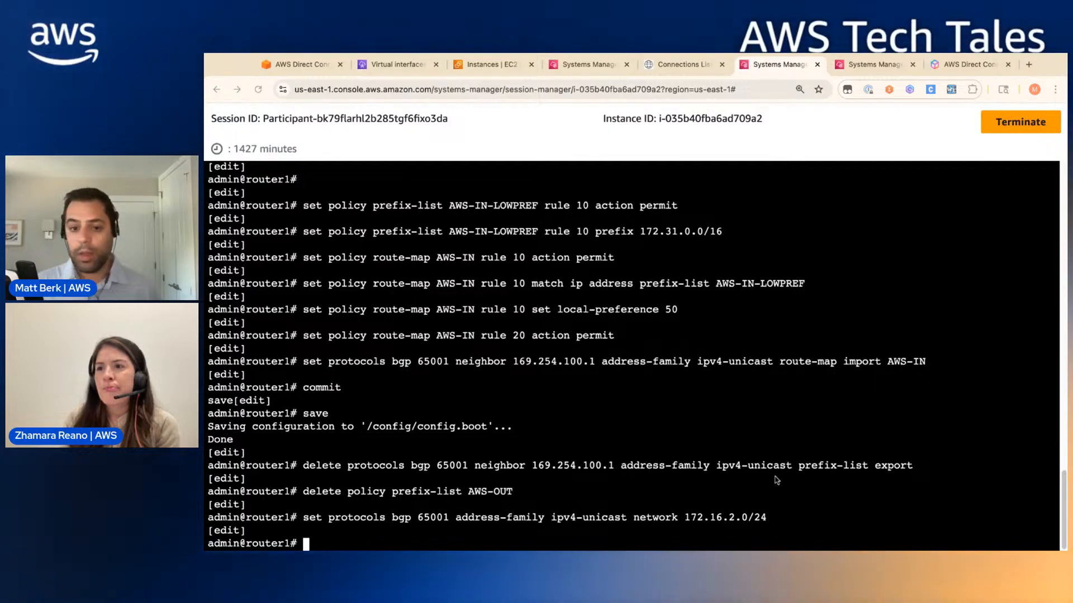
text(set policy prefix-list AWS-OUT-LOWPREF rule 10 action permit set policy prefix-list AWS-OUT-LOWPREF rule 10 prefix 172.16.2.0/24)
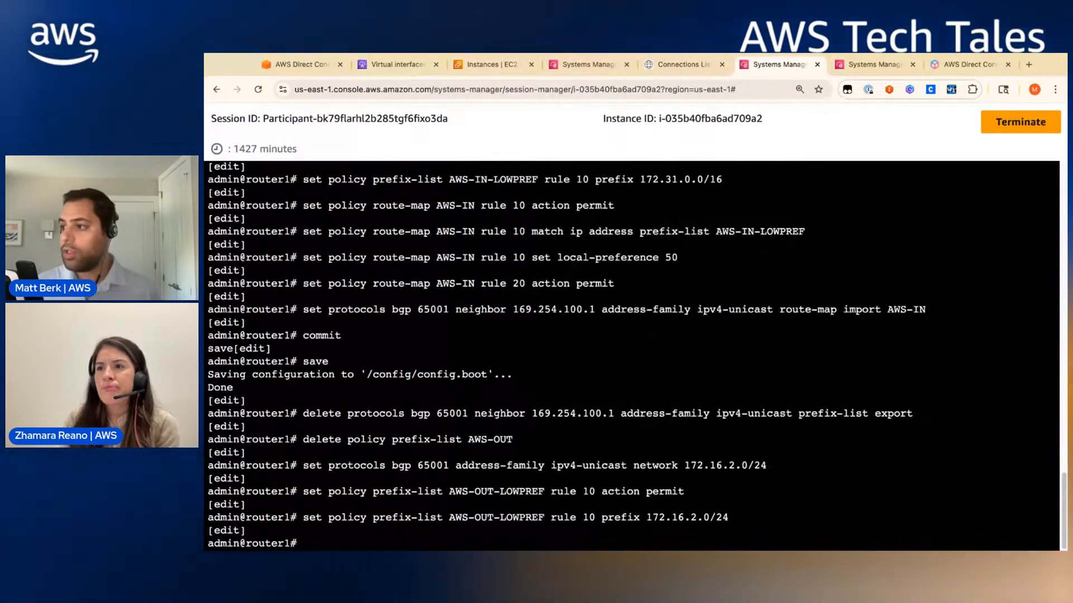
text(set policy route-map AWS-OUT rule 10 match ip address prefix-list AWS-OUT-LOWPREF set policy route-map AWS-OUT rule 10 set community 7224:7100 set policy route-map AWS-OUT rule 20 action permit set policy route-map AWS-OUT rule 20 set community 7224:7200)
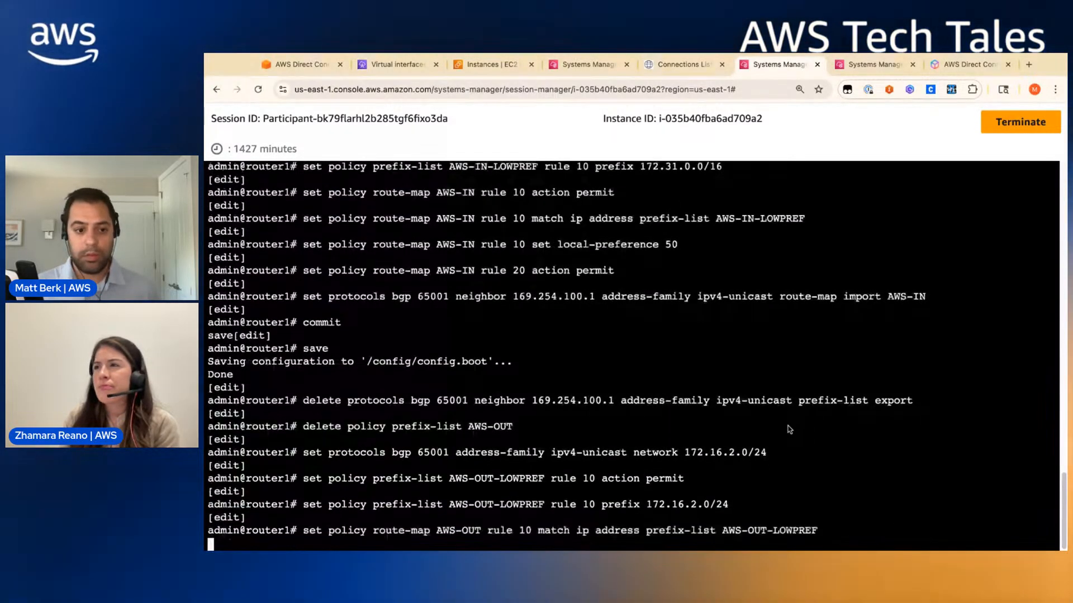
text(commit)
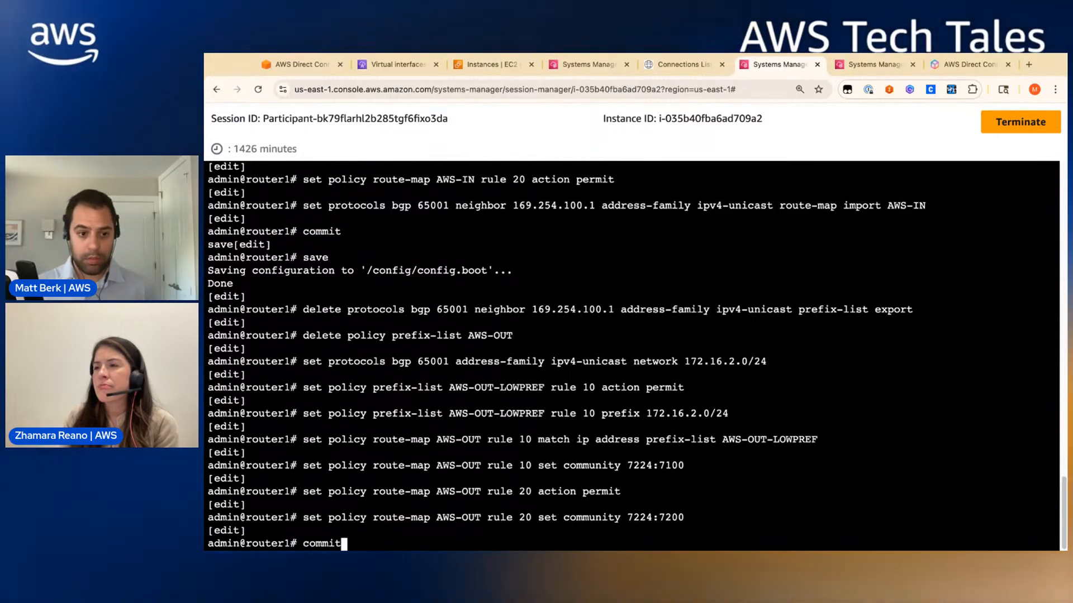
key(Return)
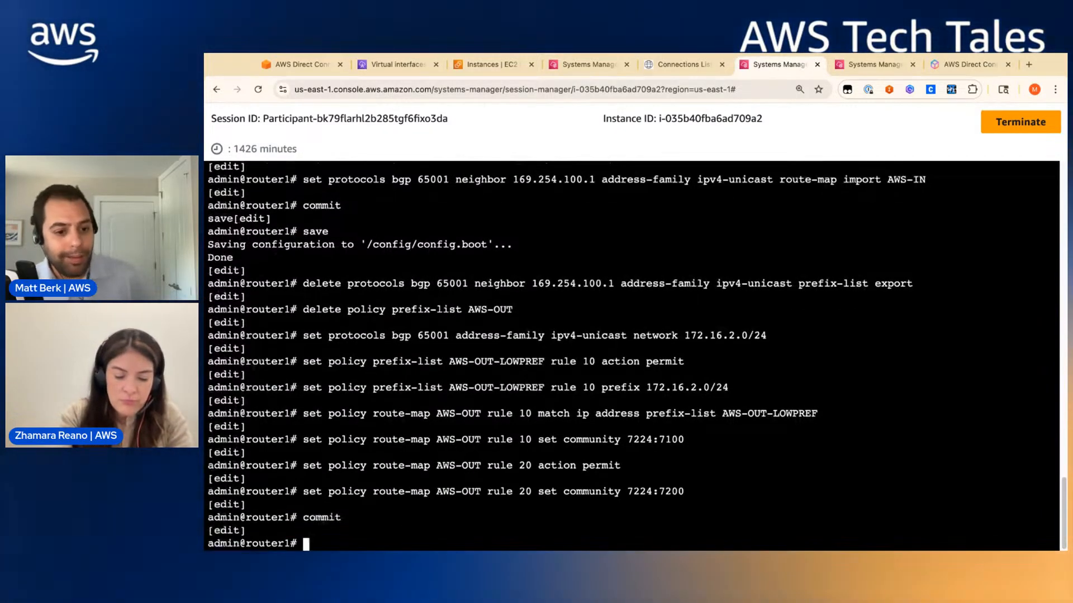
text(sav)
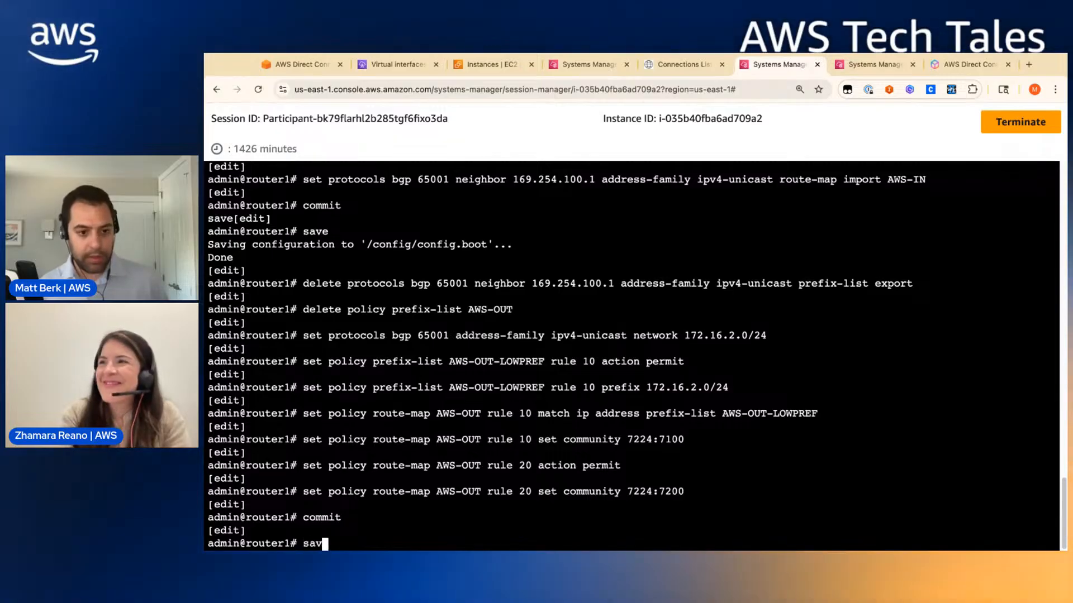
text(e)
key(Return)
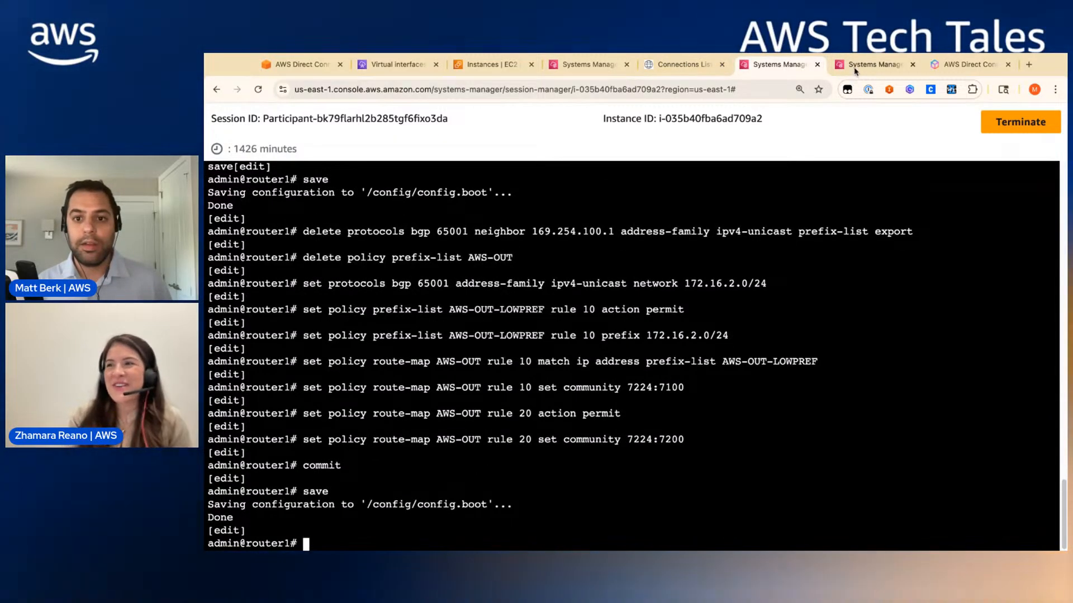
- Apply router2's AWS-OUT prefix-list and community 7224:7100/7224:7200 route-map, then commit and save
click(854, 70)
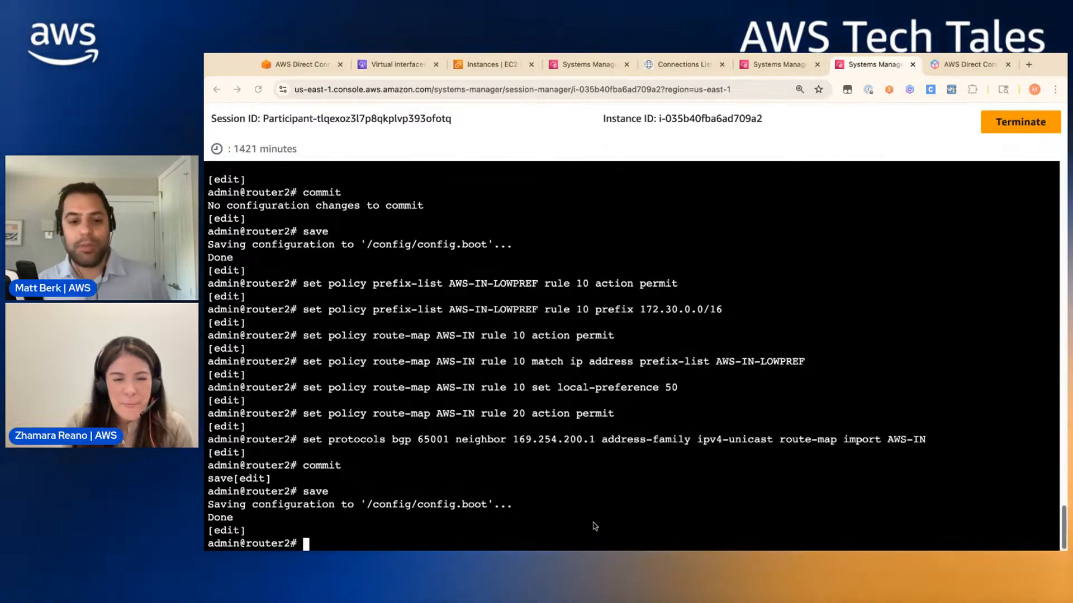
text(set policy prefix-list AWS-OUT-LOWPREF rule 10 action permit set policy prefix-list AWS-OUT-LOWPREF rule 10 prefix 172.16.0.0/16 set policy route-map AWS-OUT rule 10 match ip address prefix-list AWS-OUT-LOWPREF set policy route-map AWS-OUT rule 10 set community 7224:7100 set policy route-map AWS-OUT rule 20 action permit set policy route-map AWS-OUT rule 20 set community 7224:7200)
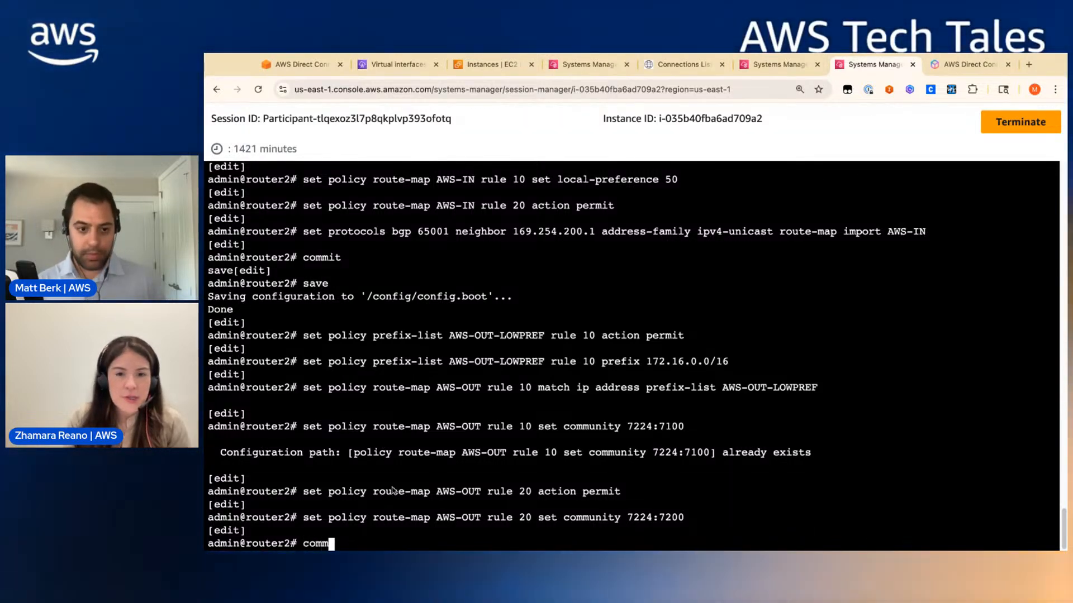
text(it)
key(Return)
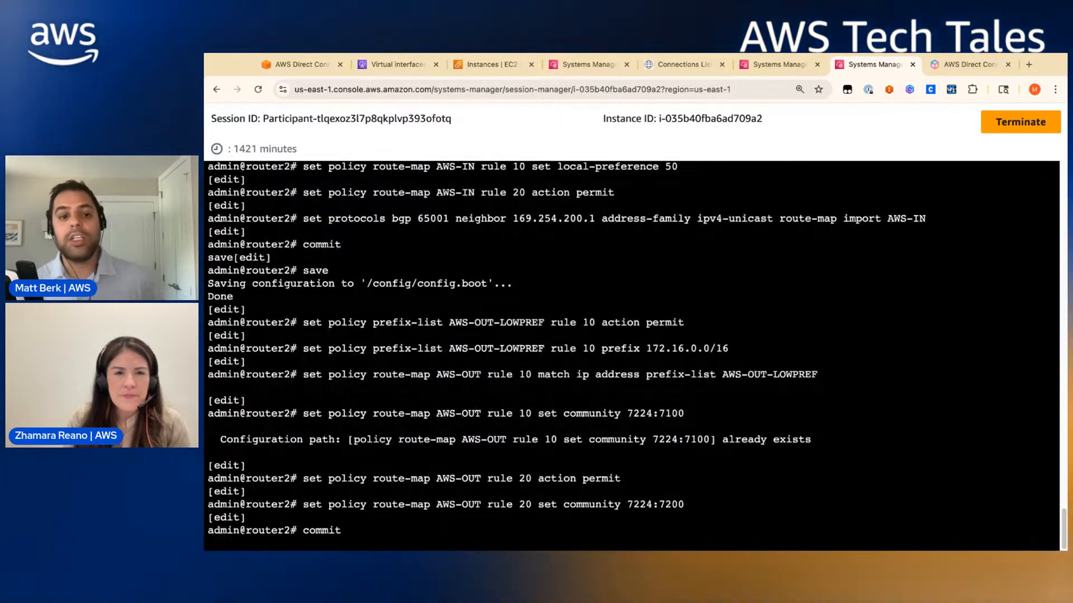
text(save)
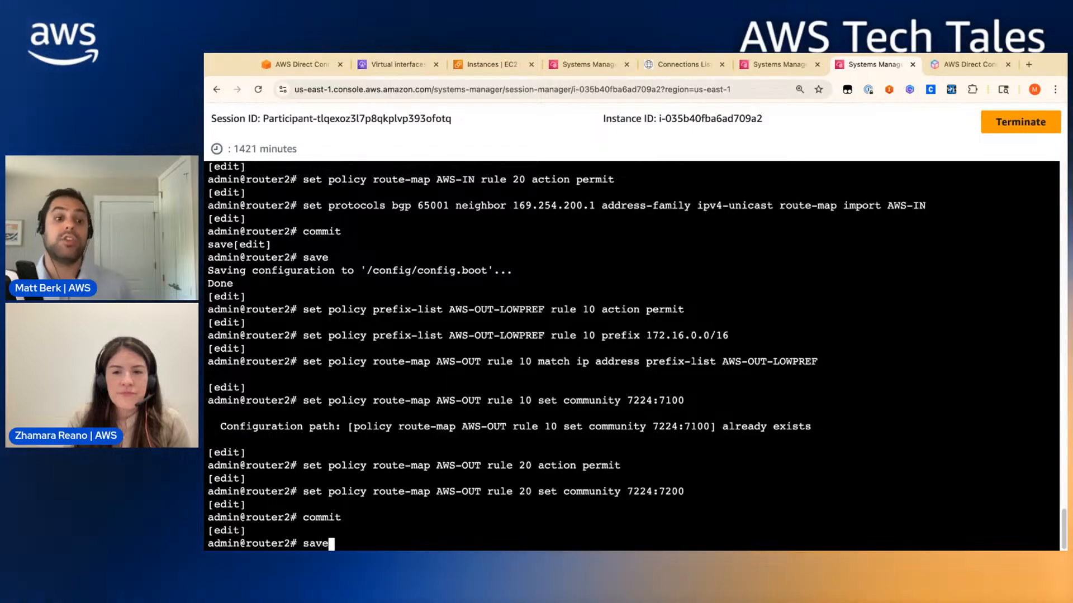
key(Return)
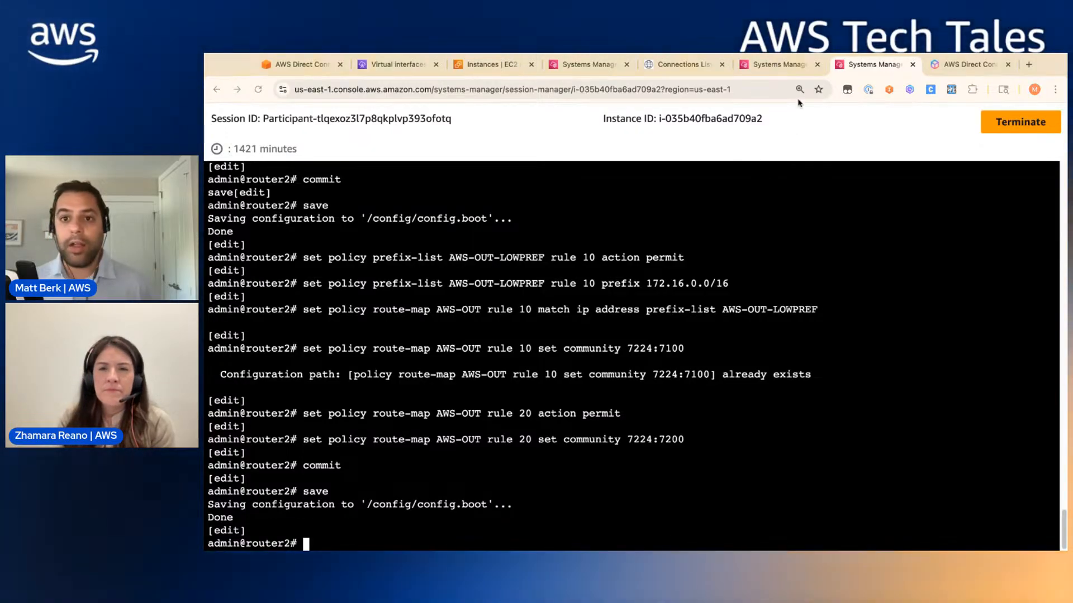
click(773, 67)
- Reapply router1's AWS-OUT policy and list advertised routes: 172.16.0.0/16, 172.16.2.0/24, 172.31.0.0/16
text(set policy prefix-list AWS-OUT-LOWPREF rule 10 action permit set policy prefix-list AWS-OUT-LOWPREF rule 10 prefix 172.16.0.0/16 set policy route-map AWS-OUT rule 10 match ip address prefix-list AWS-OUT-LOWPREF set policy route-map AWS-OUT rule 10 set community 7224:7100 set policy route-map AWS-OUT rule 20 action permit set policy route-map AWS-OUT rule 20 set community 7224:7200)
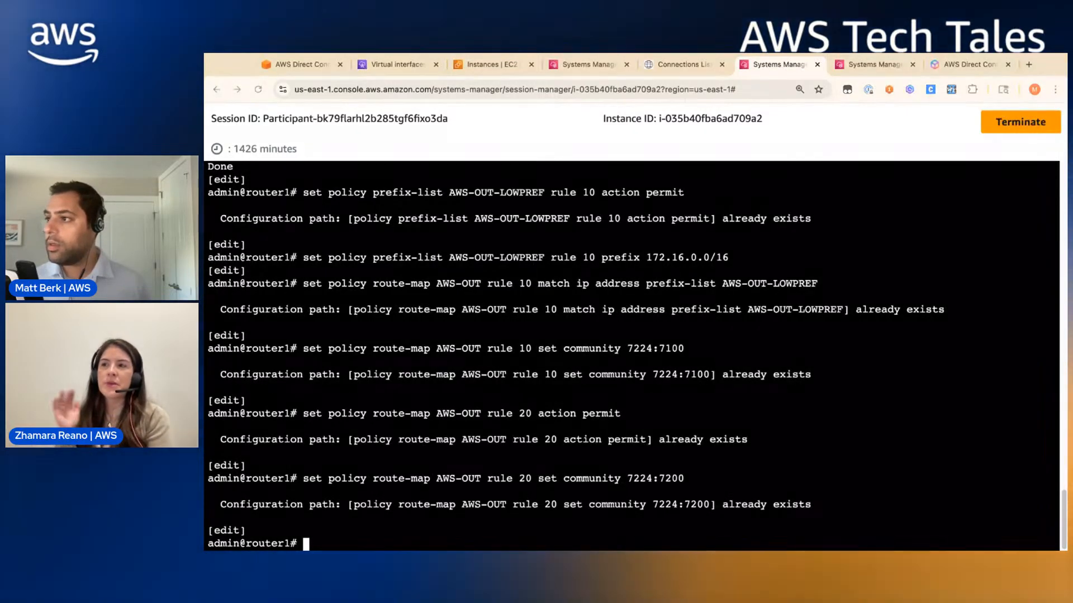
text(run show ip bgp neigh 169.254.100.1 advertised-routes)
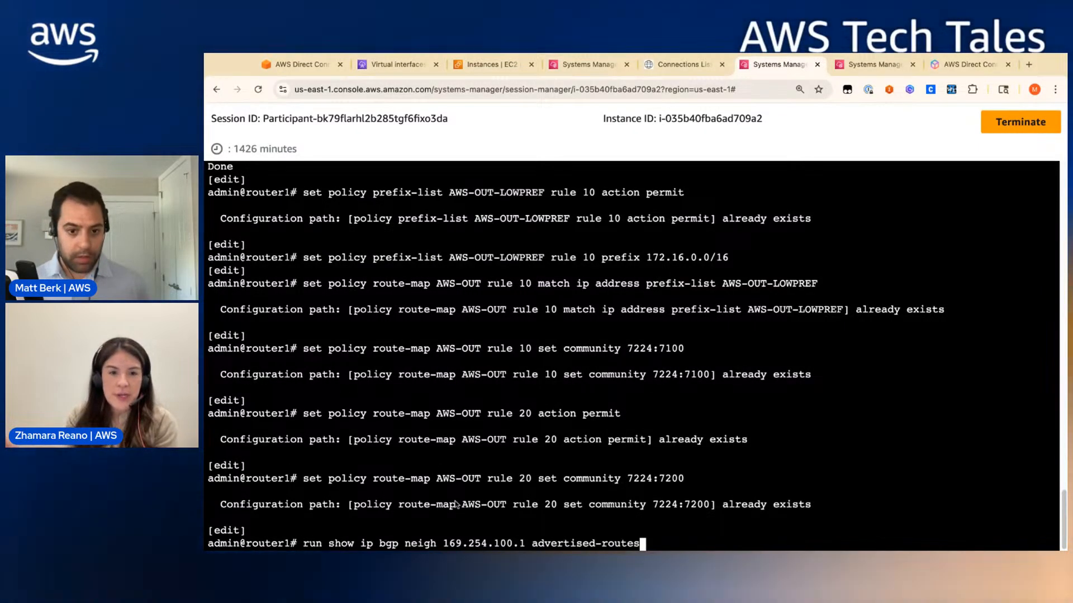
key(Return)
key(Return)
key(Return)
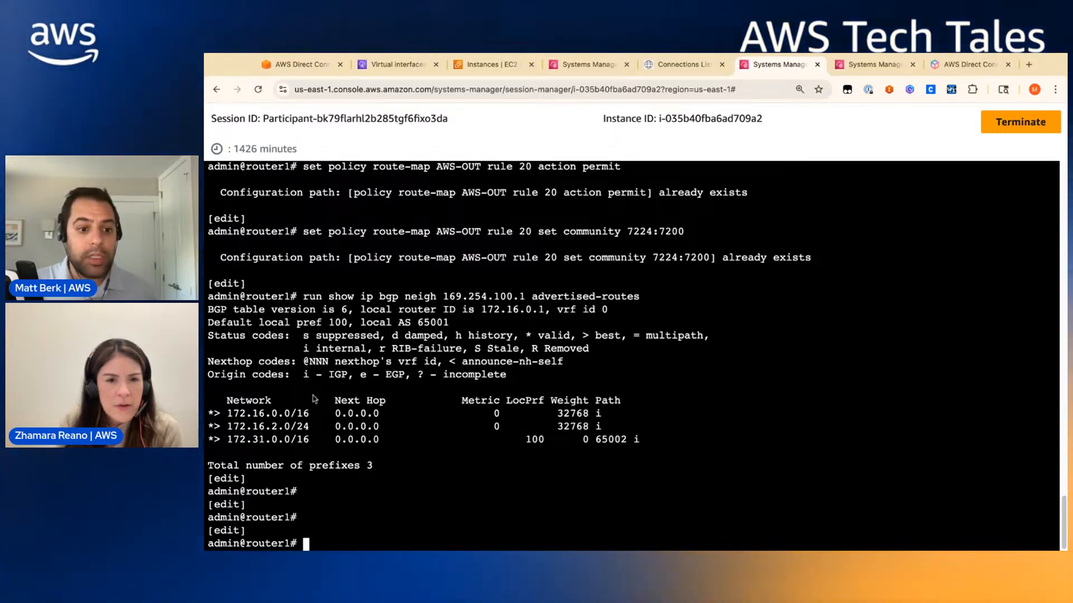
- Review the network diagram and Direct Connect virtual interfaces, then list router2's routes advertised to 169.254.200.1
click(297, 65)
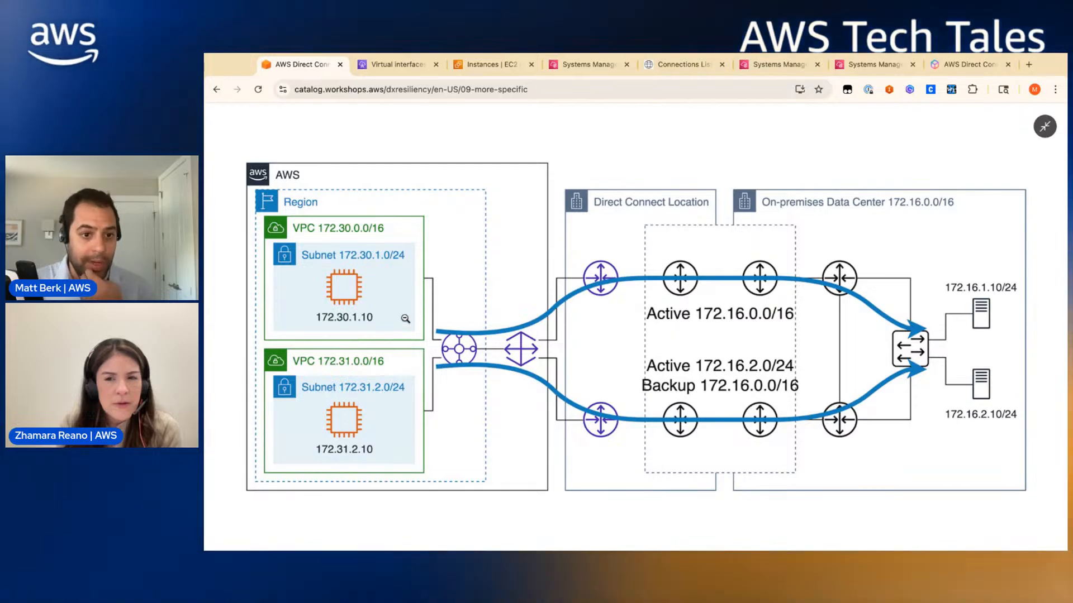
click(396, 71)
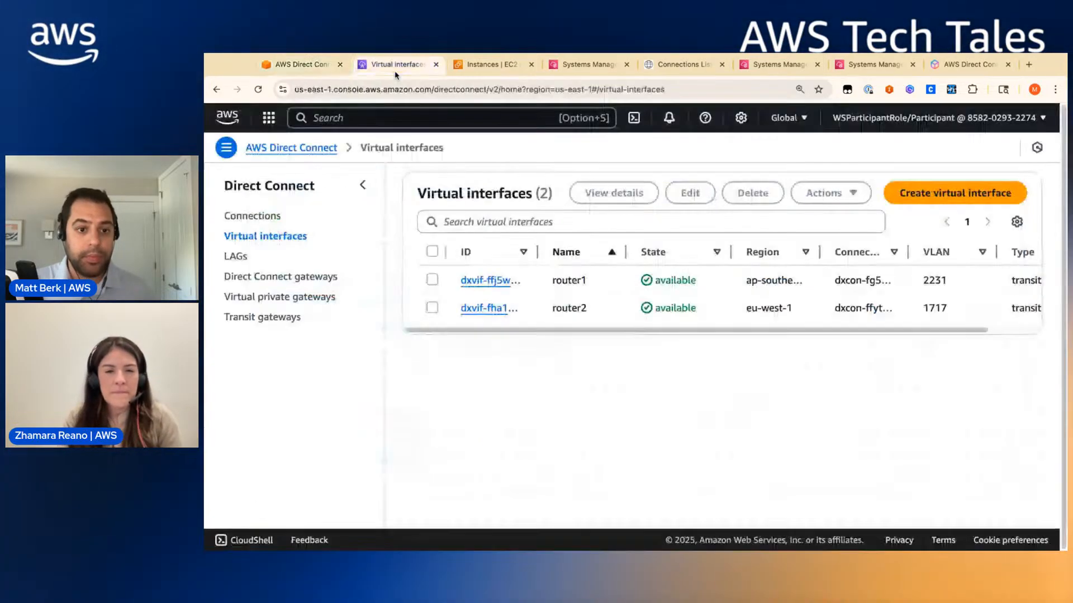
click(863, 64)
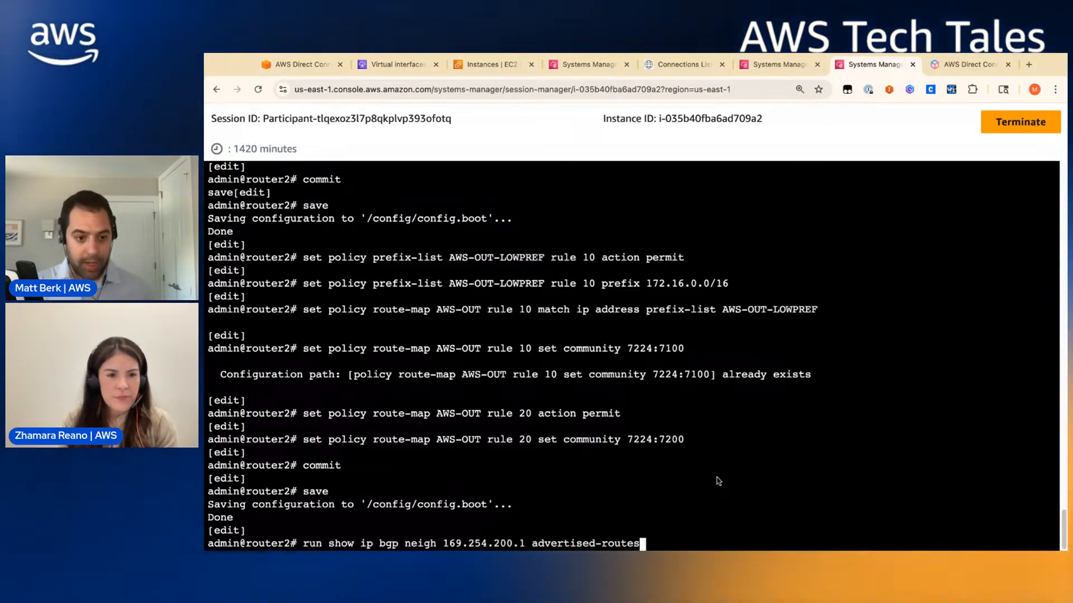
key(Return)
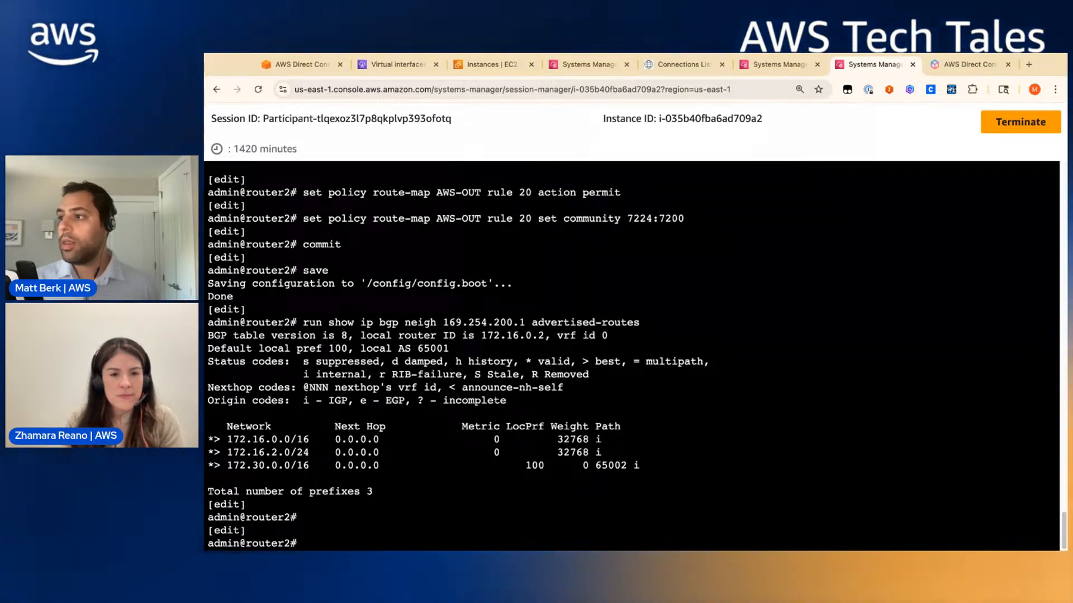
click(677, 65)
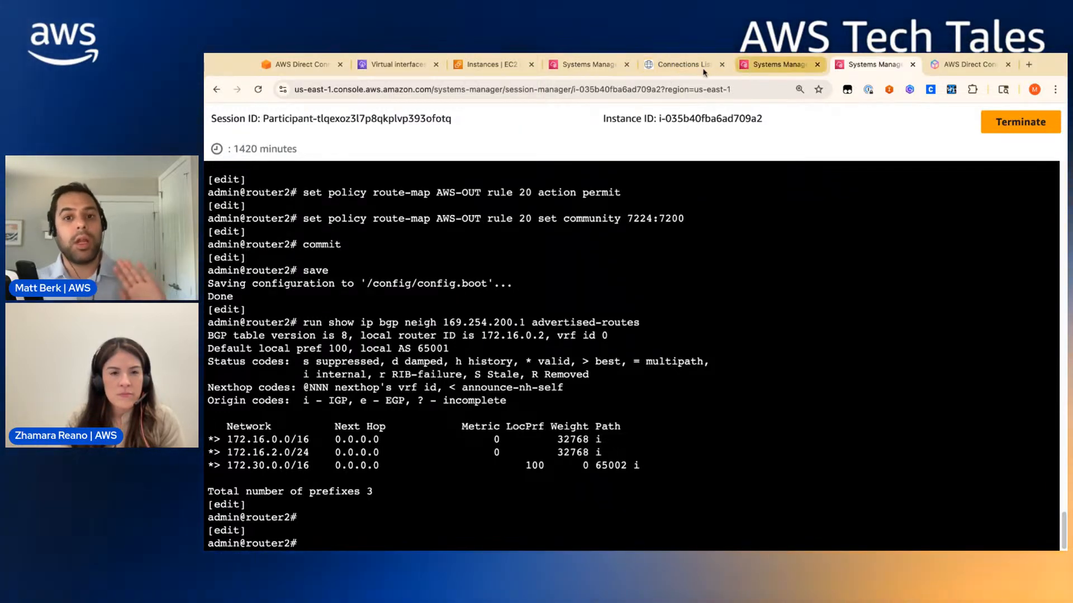
click(743, 70)
- Rerun the mtr -n traces to 172.16.1.10 and 172.16.2.10 from the test instance shell
click(583, 65)
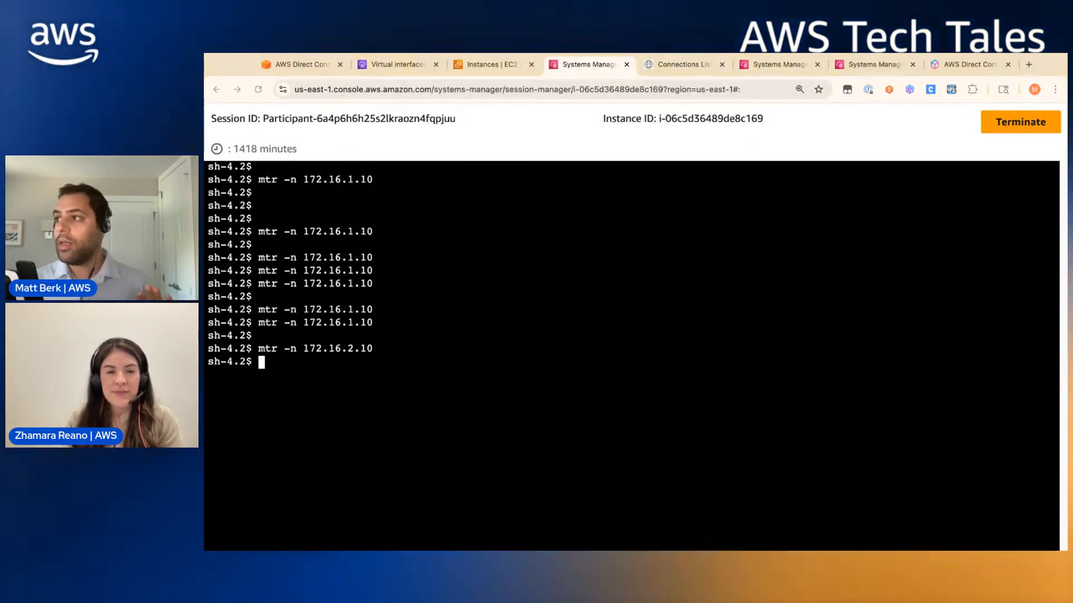
key(Up)
key(Up)
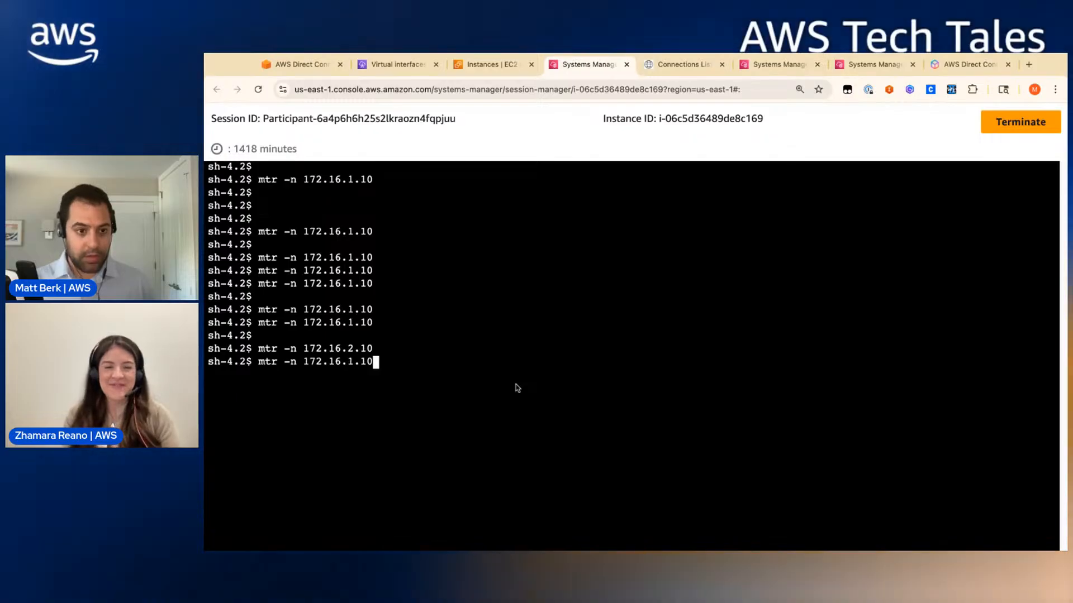
key(Return)
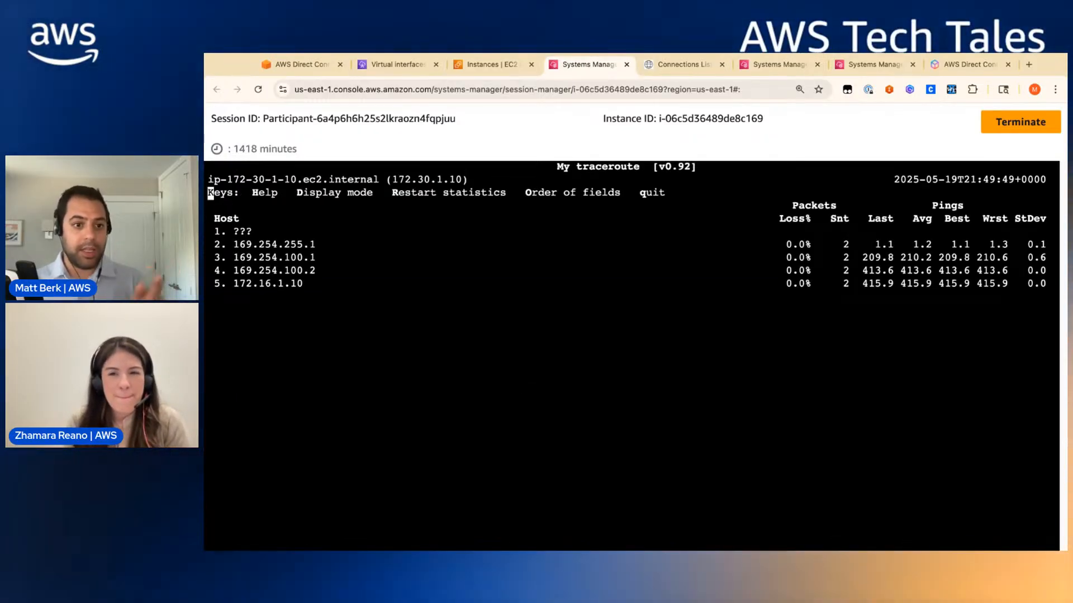
key(q)
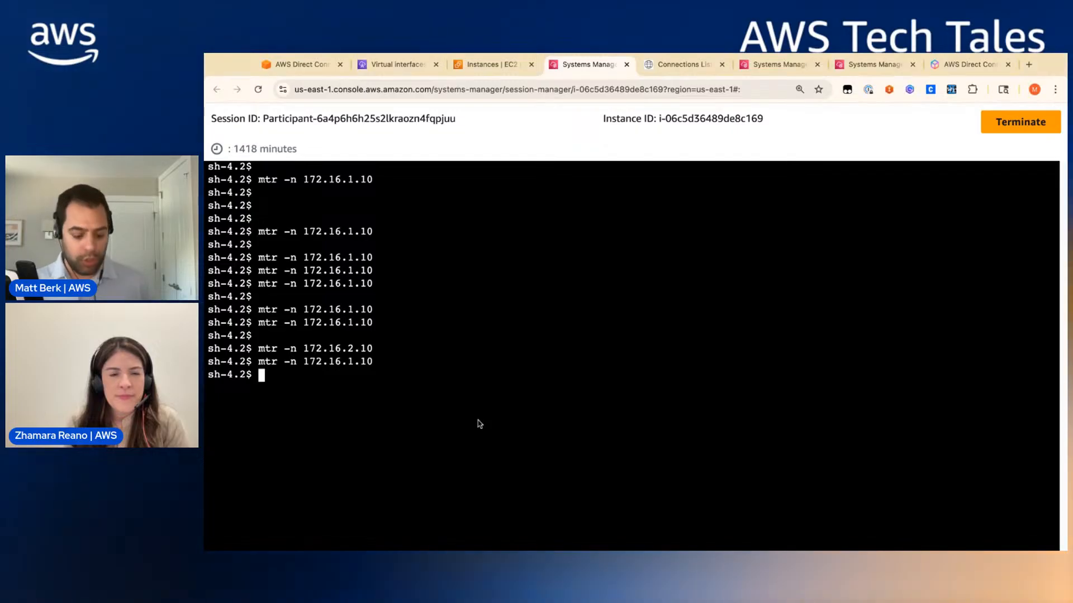
key(Up)
key(Up)
key(Return)
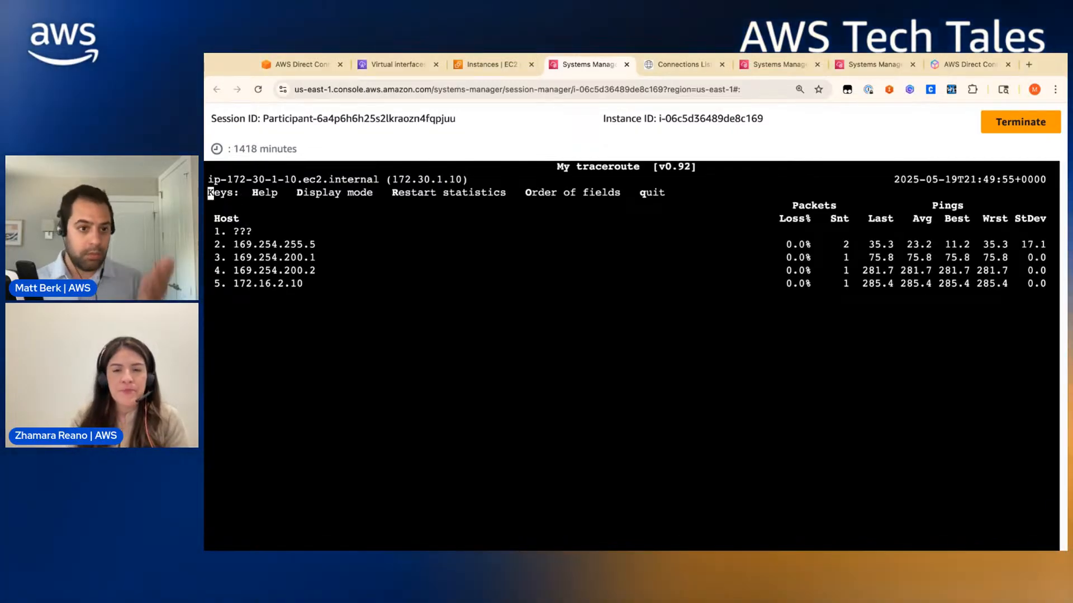
key(q)
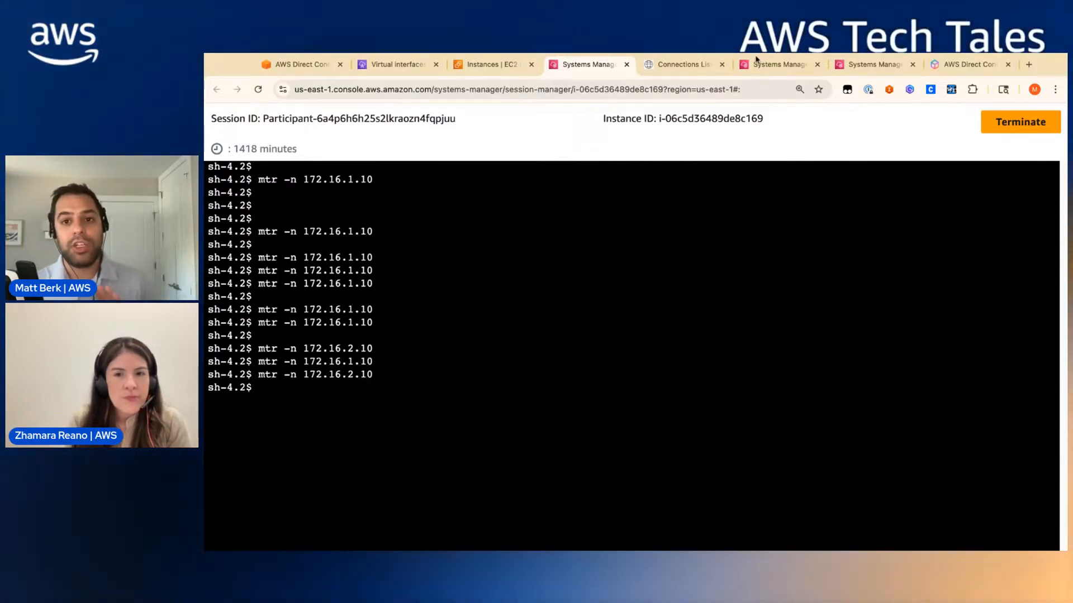
click(778, 65)
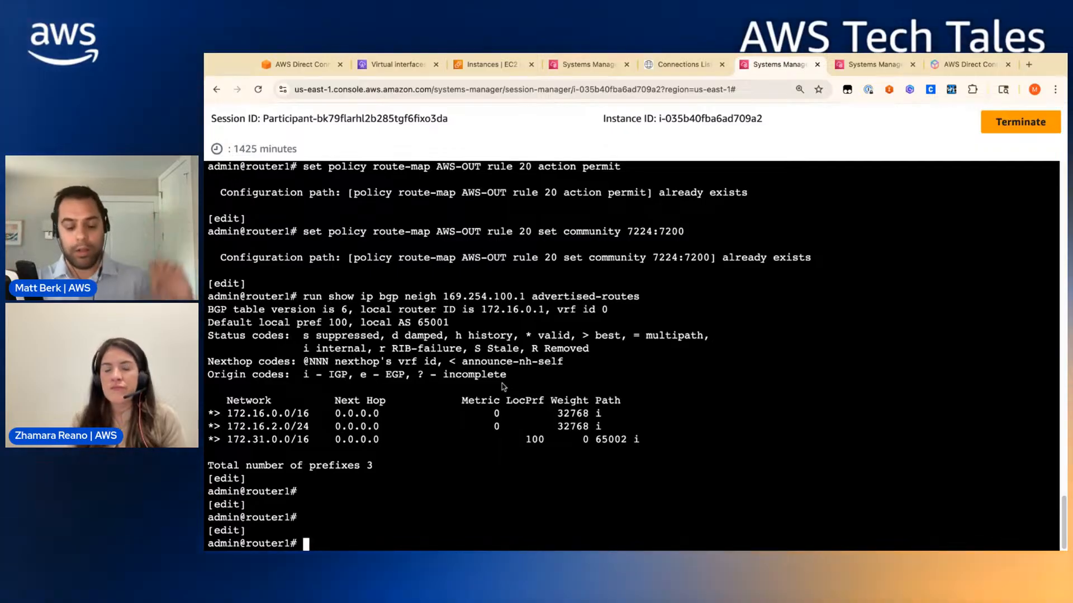
- Shut down router1's BGP neighbor 169.254.100.1, then commit and save the configuration
key(Return)
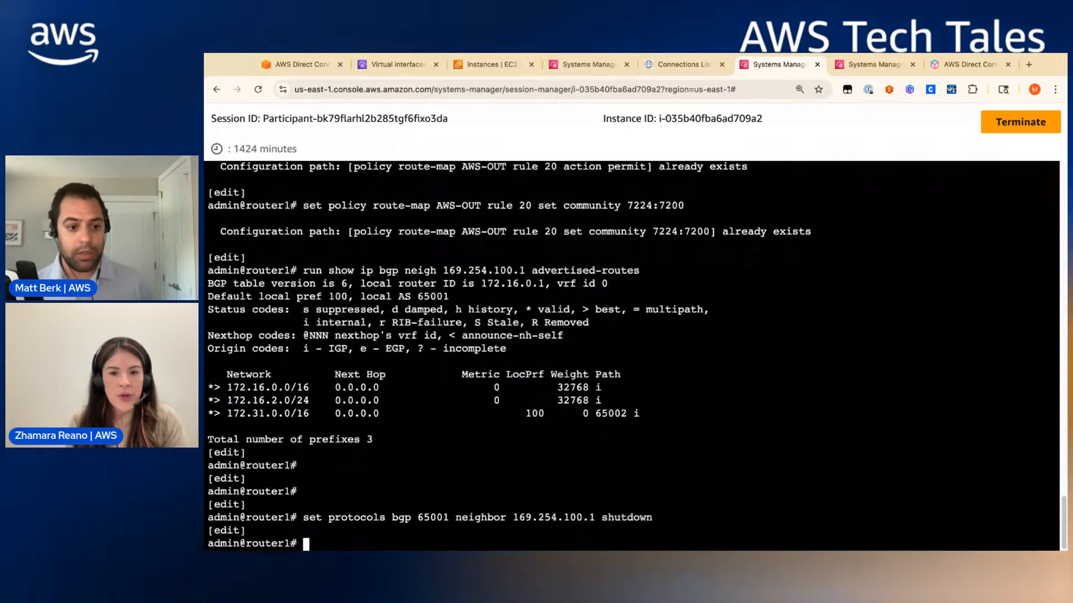
text(commiy)
key(Return)
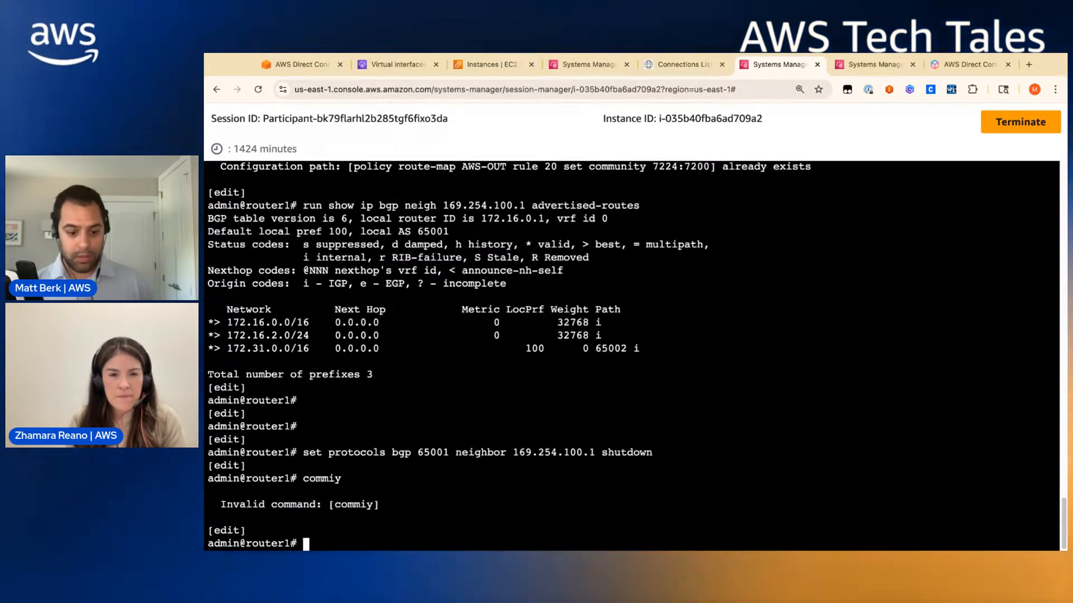
text(commiy)
key(Return)
text(commiy)
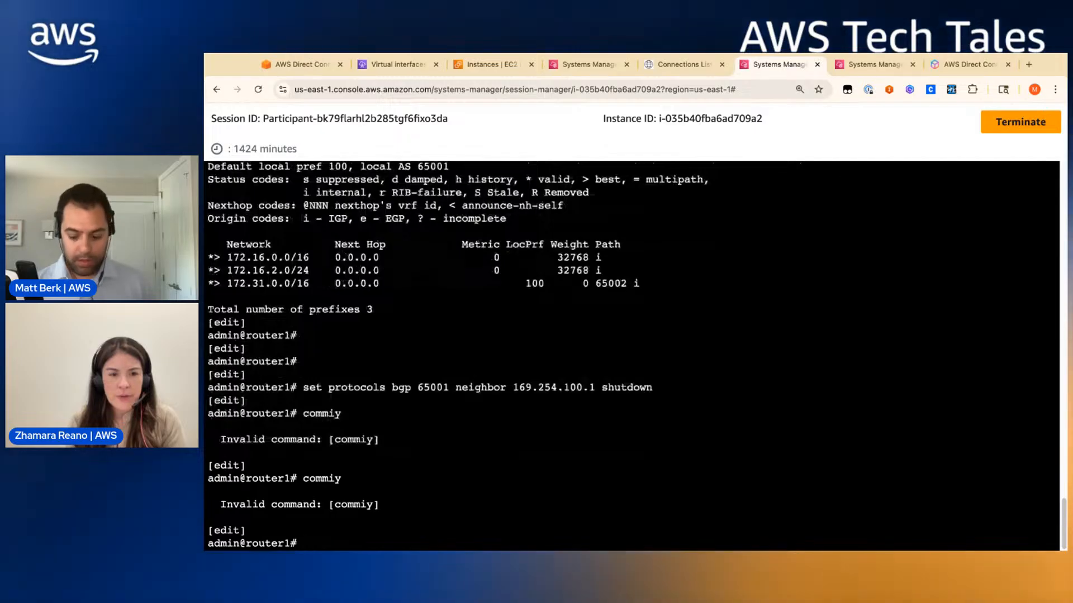
key(Return)
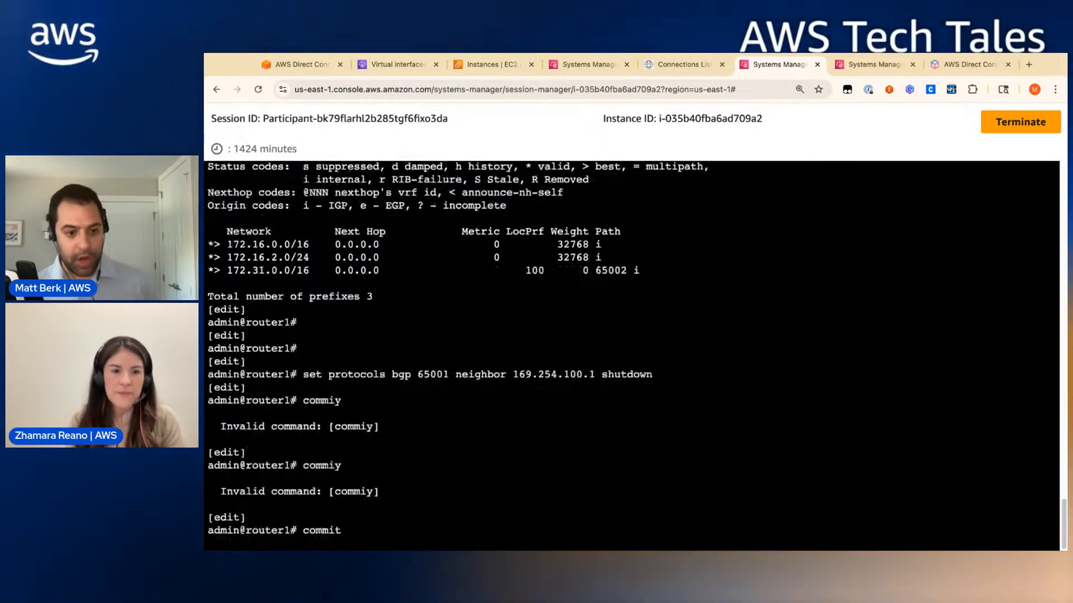
text(ss)
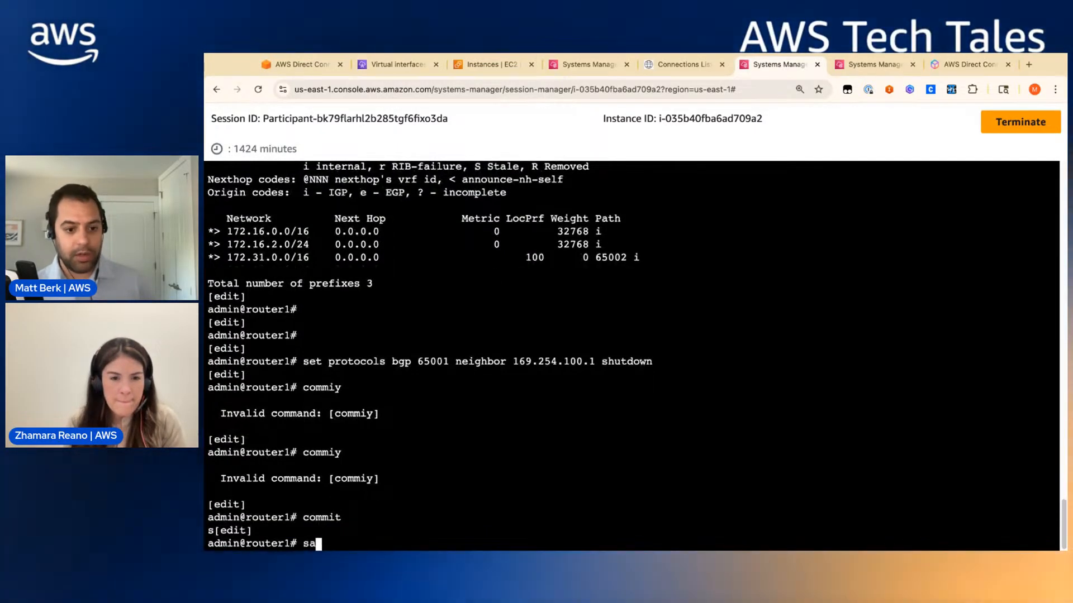
text(ve)
key(Return)
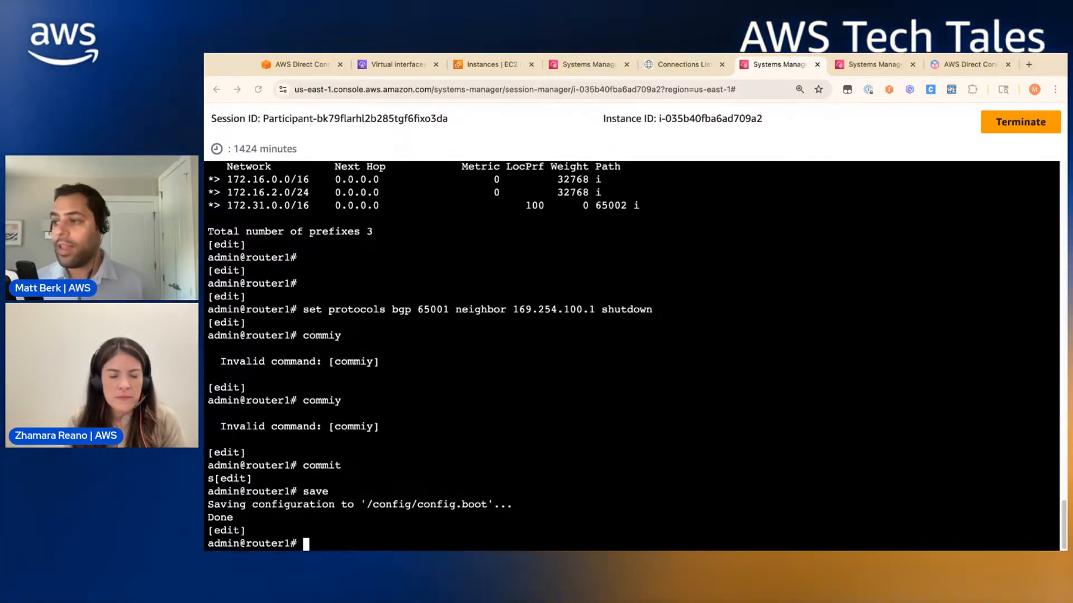
- Show router1's BGP table, now 4 routes and 6 paths, marking the 172.16.0.2 next hop
text(run show ip bgp)
key(Return)
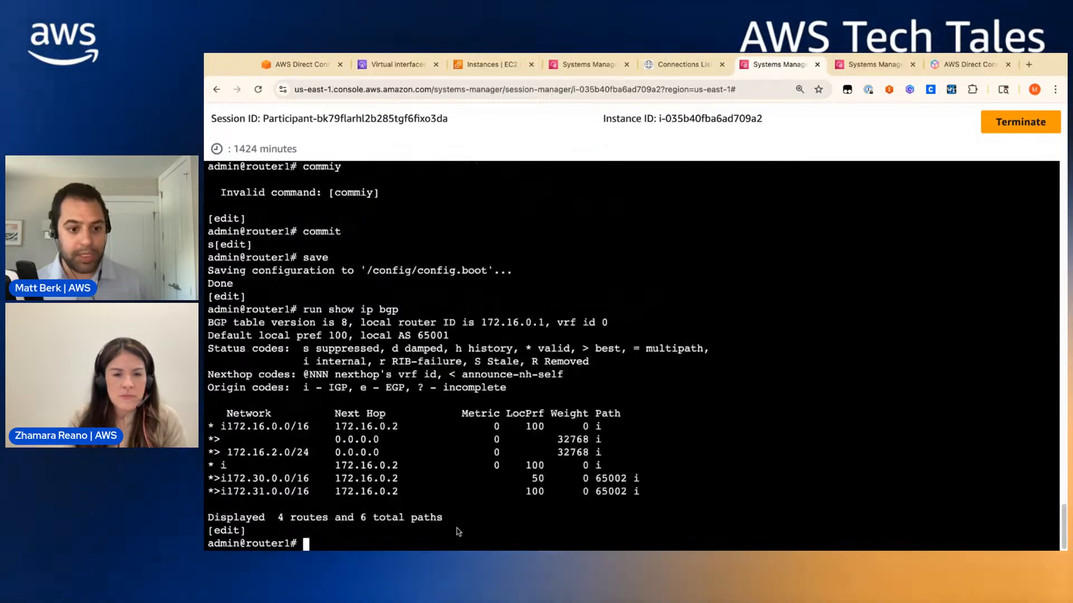
key(Return)
key(Return)
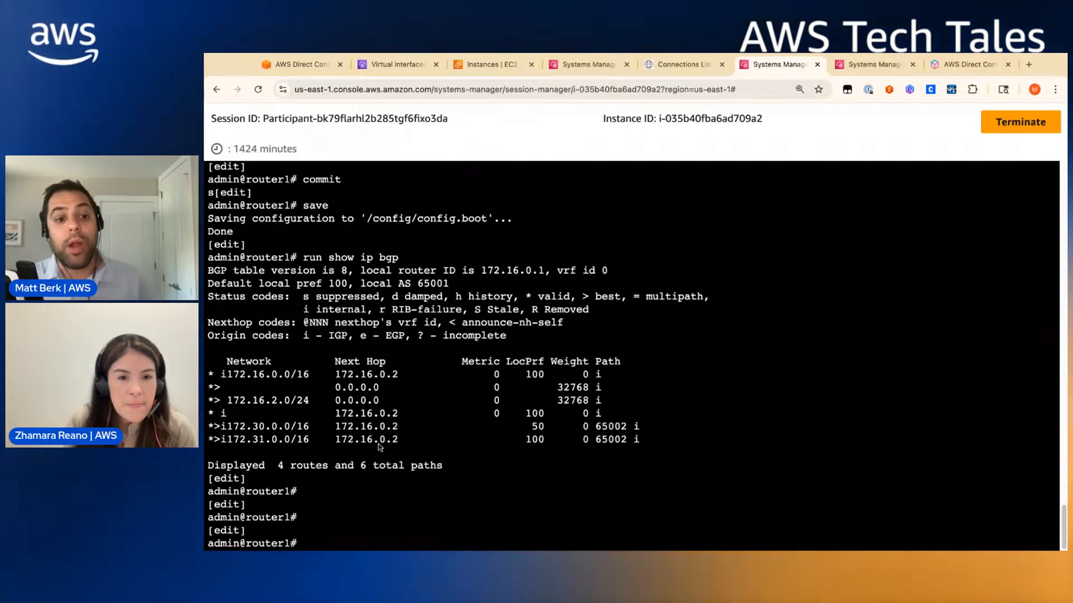
drag(336, 375, 424, 374)
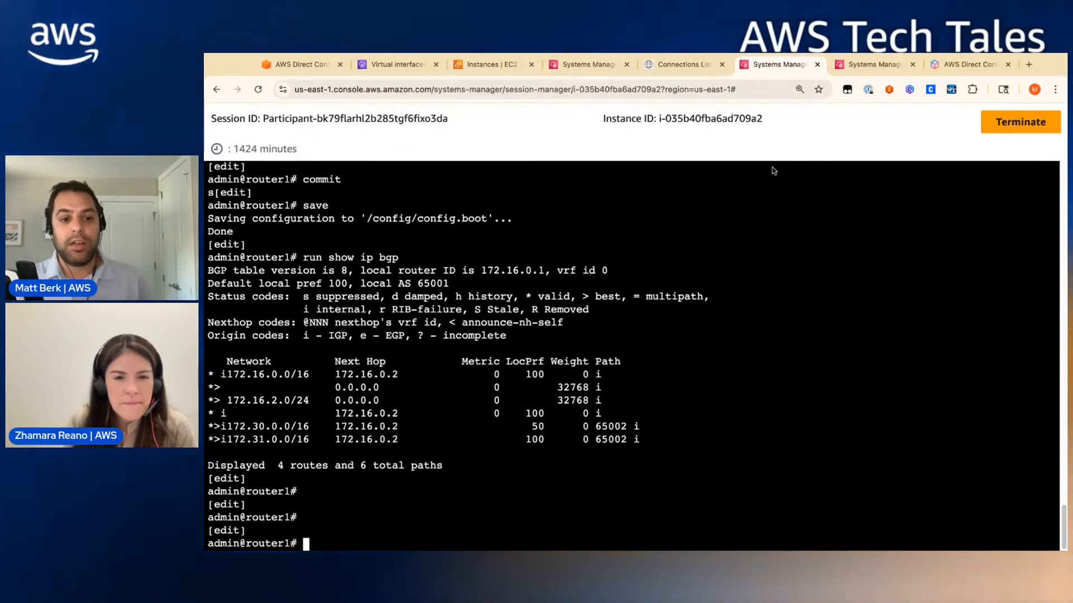
key(ctrl+Tab)
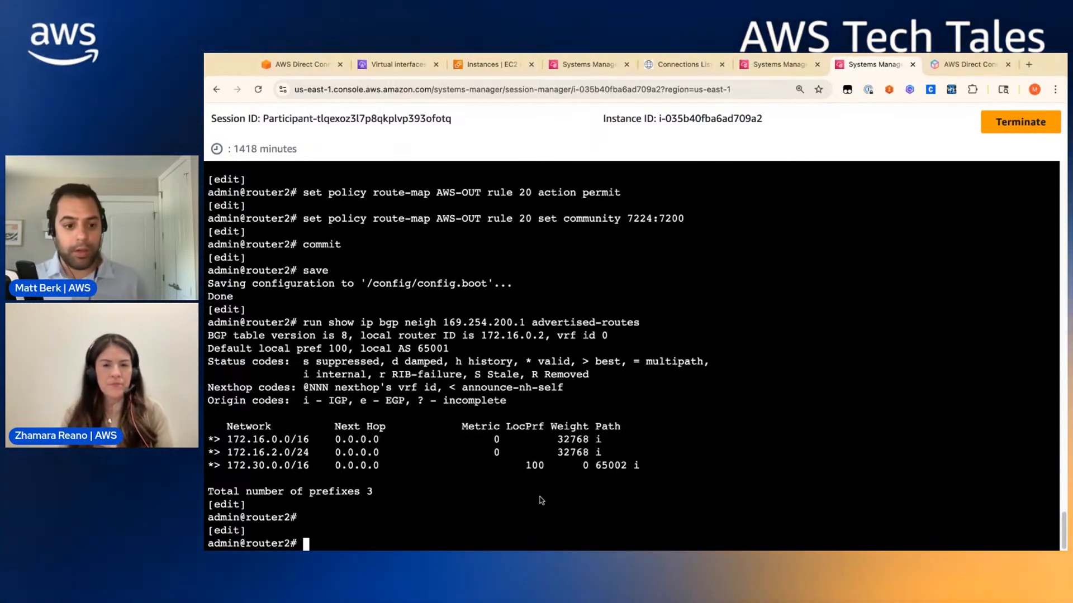
- Display router2's full BGP table with 'run show ip bgp' before returning to the vpc1-instance shell
text(run show ip bgp)
key(Return)
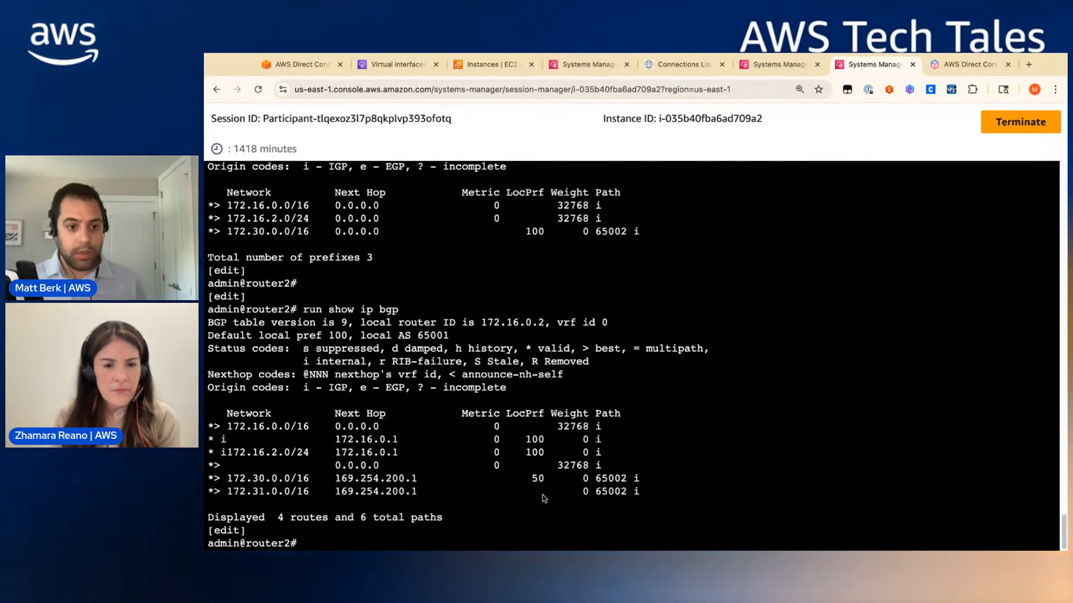
key(Return)
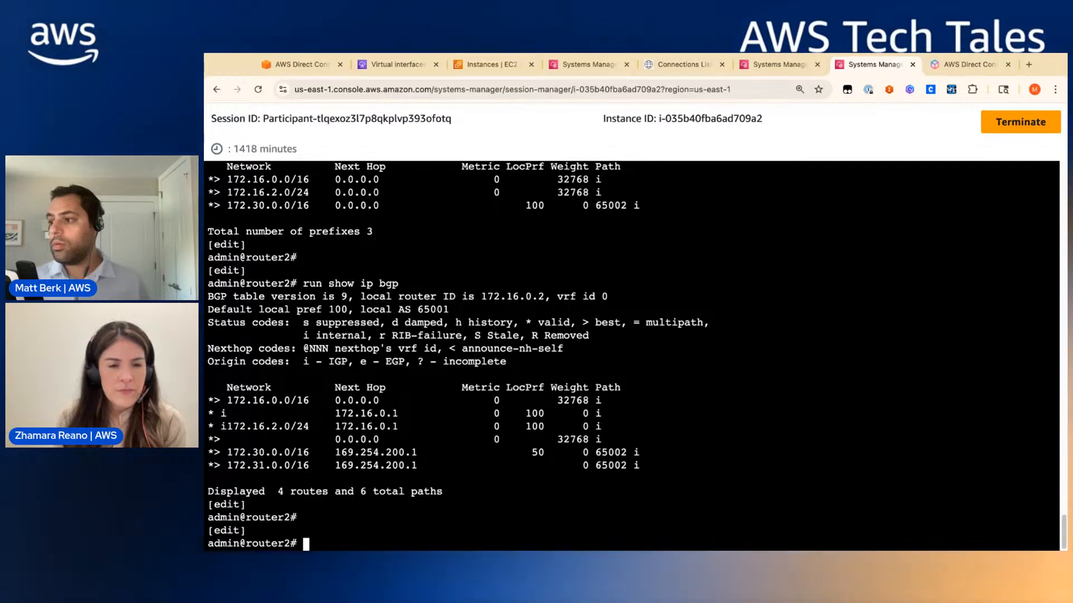
click(566, 73)
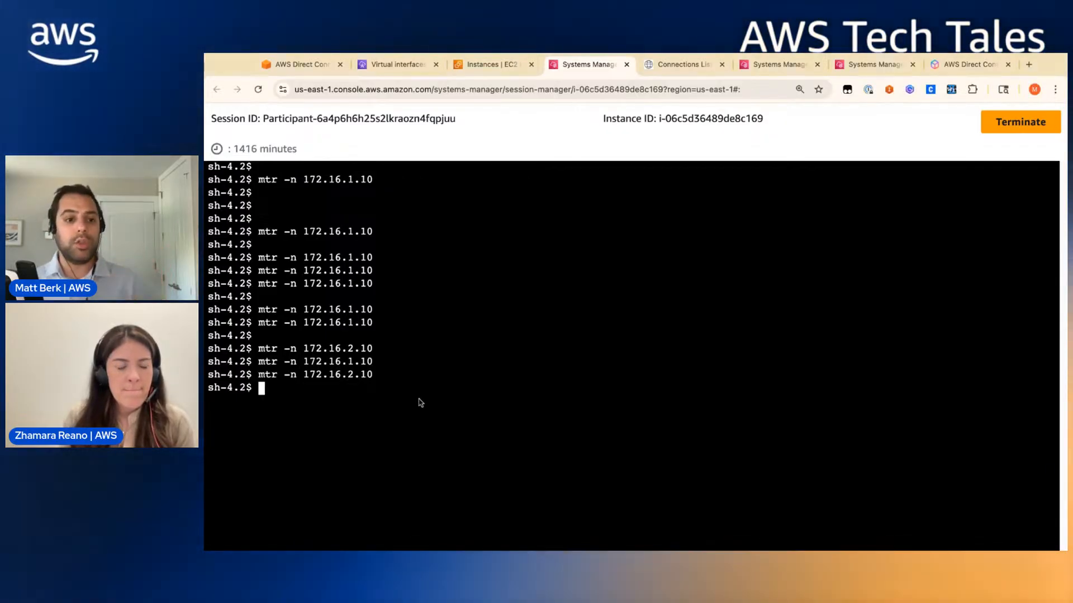
- Rerun mtr -n to 172.16.1.10 and 172.16.2.10, confirming both go via 169.254.200.1
key(Up)
key(Up)
key(Return)
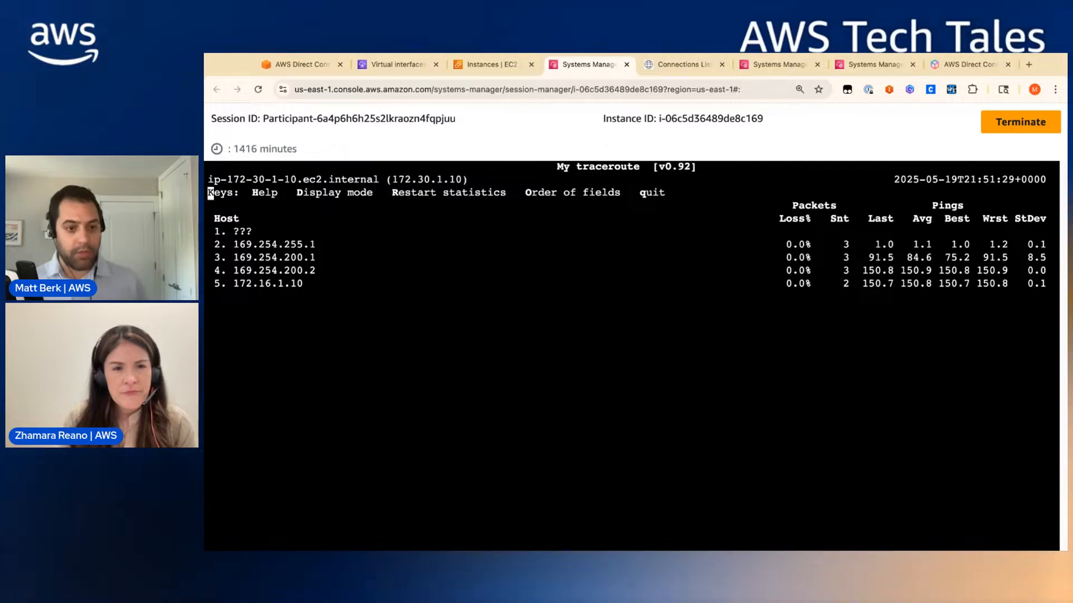
key(q)
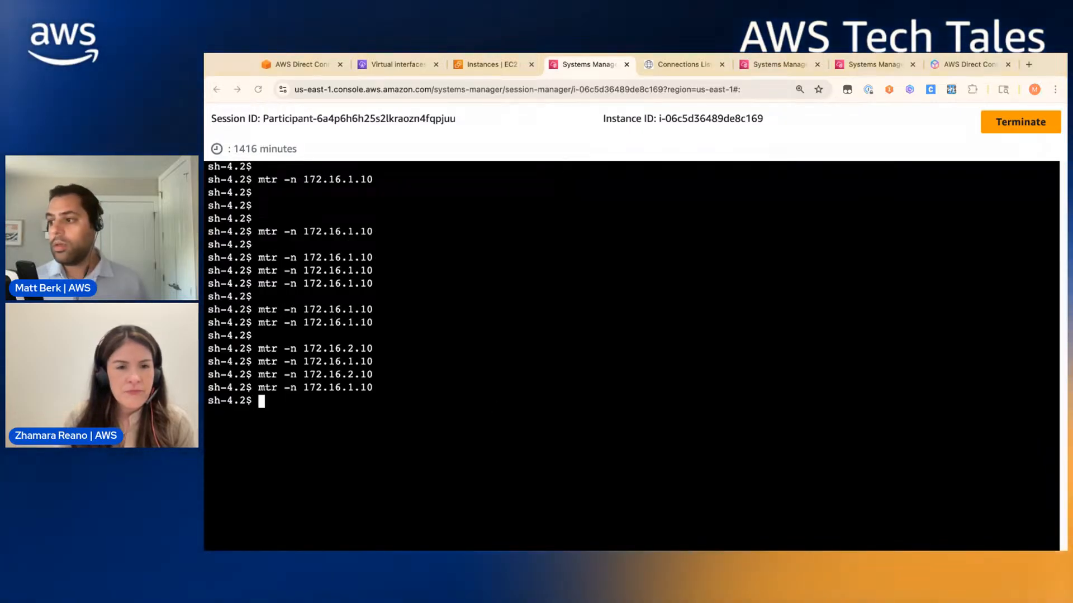
key(Return)
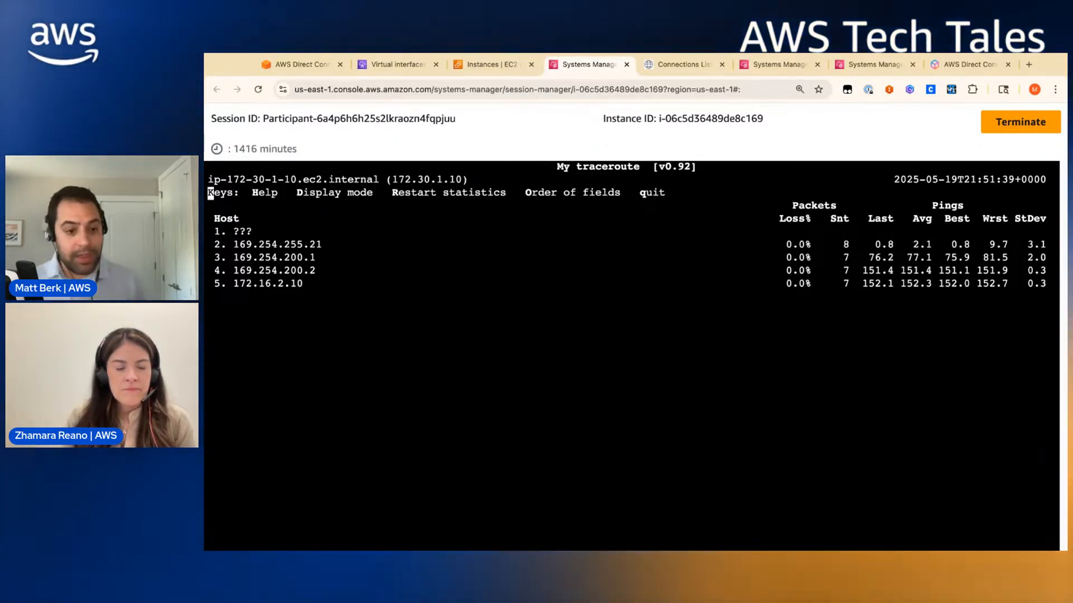
key(q)
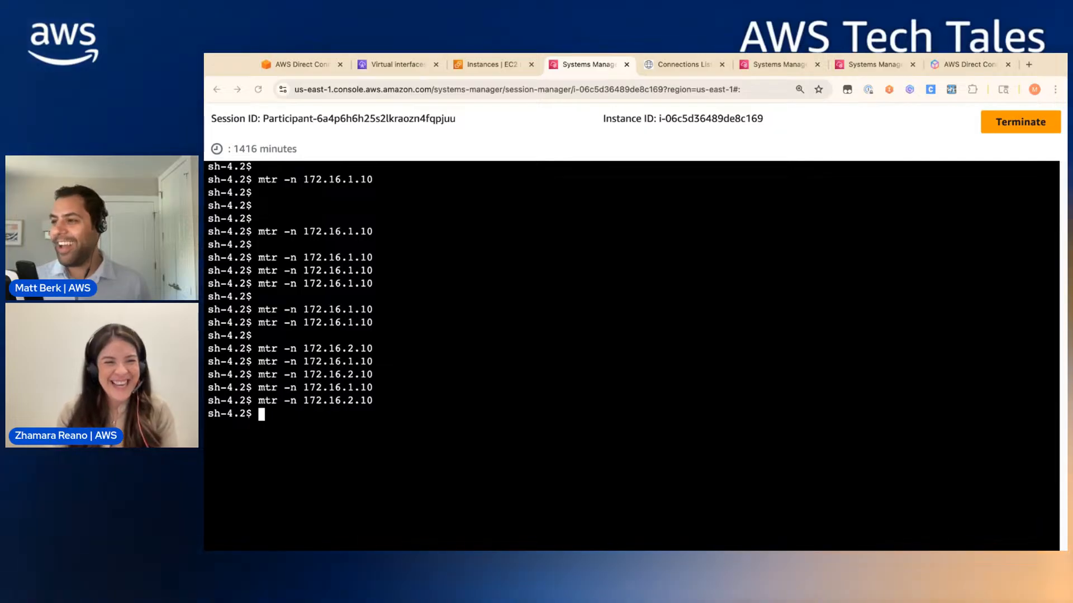
- On router1, run 'delete protocols bgp 65001 neighbor 169.254.100.1 shutdown', fixing the stray 'set' word
click(513, 64)
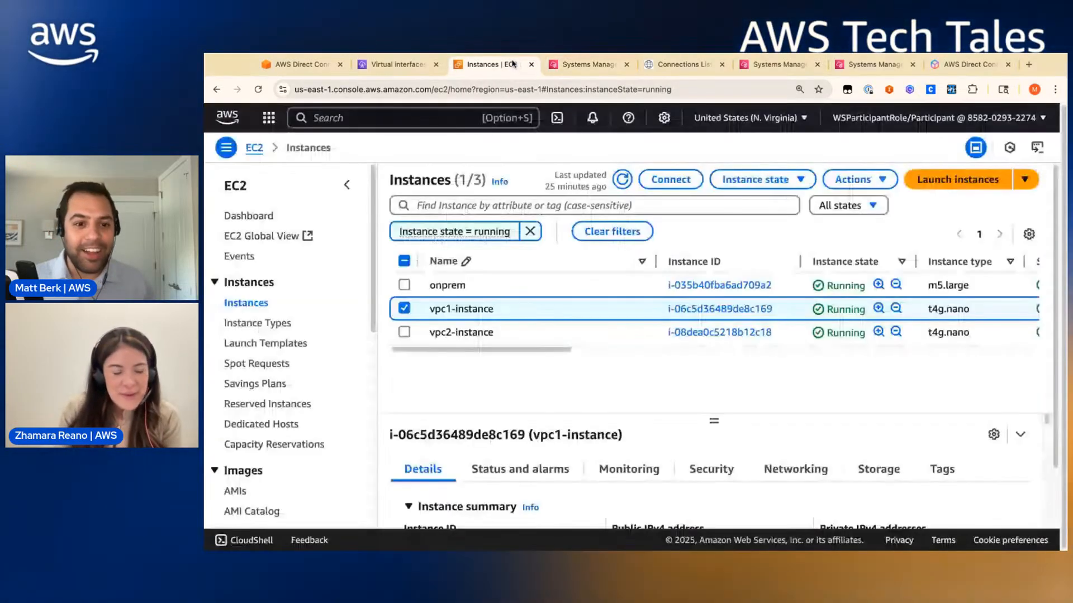
click(777, 65)
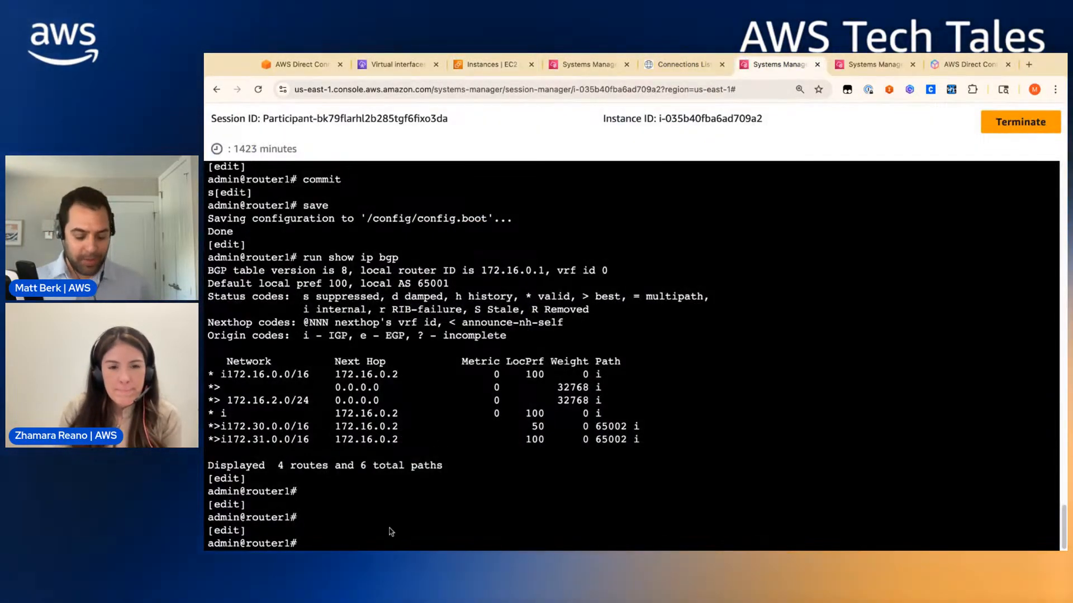
text(dele)
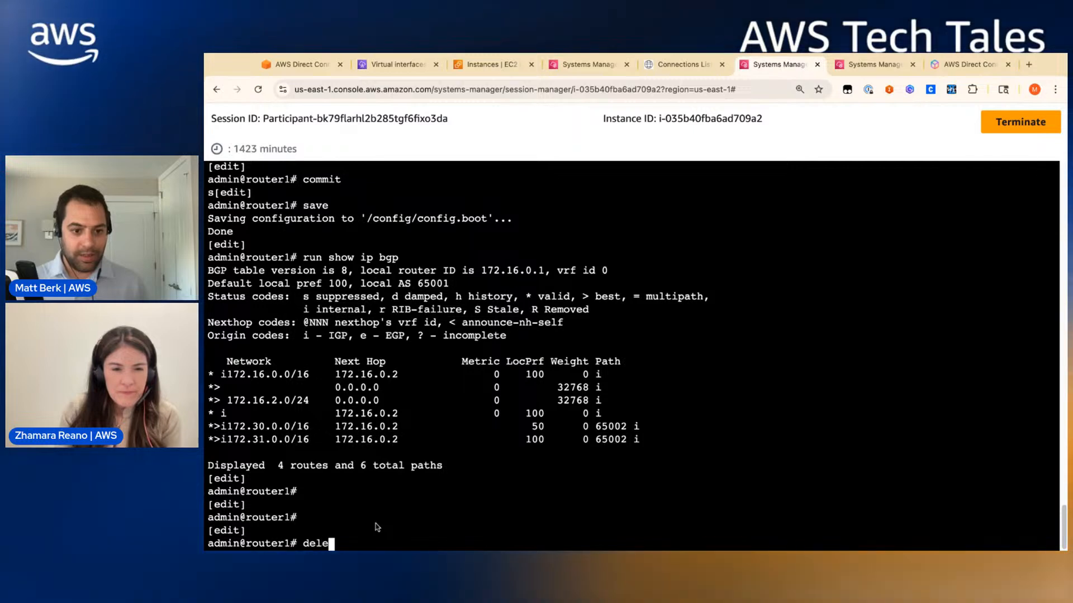
text(te)
text(set protocols bgp 65001 neighbor 169.254.100.1 shutdown)
key(Return)
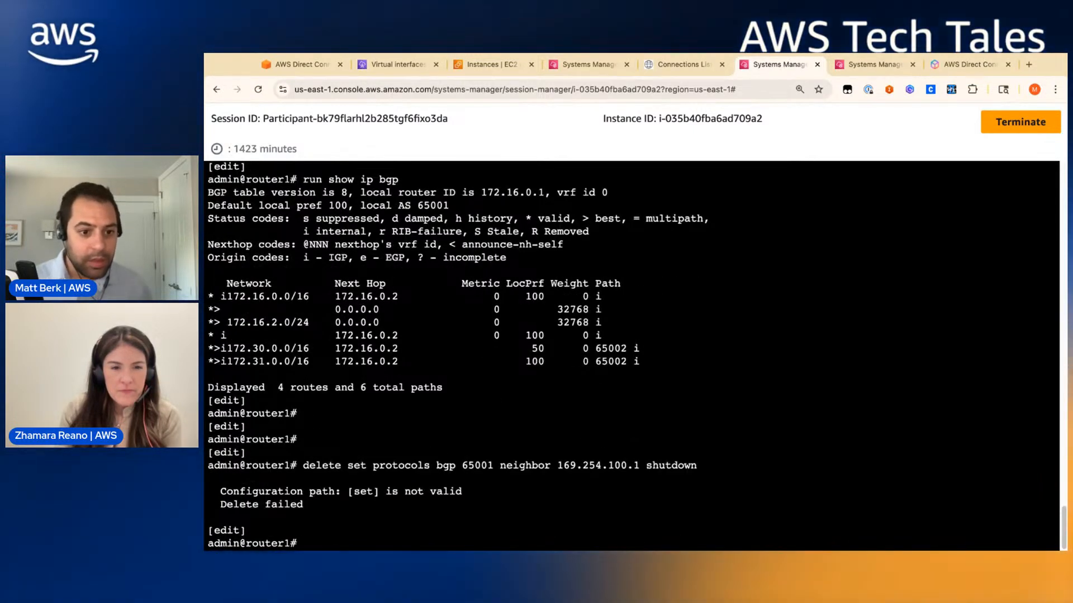
key(Up)
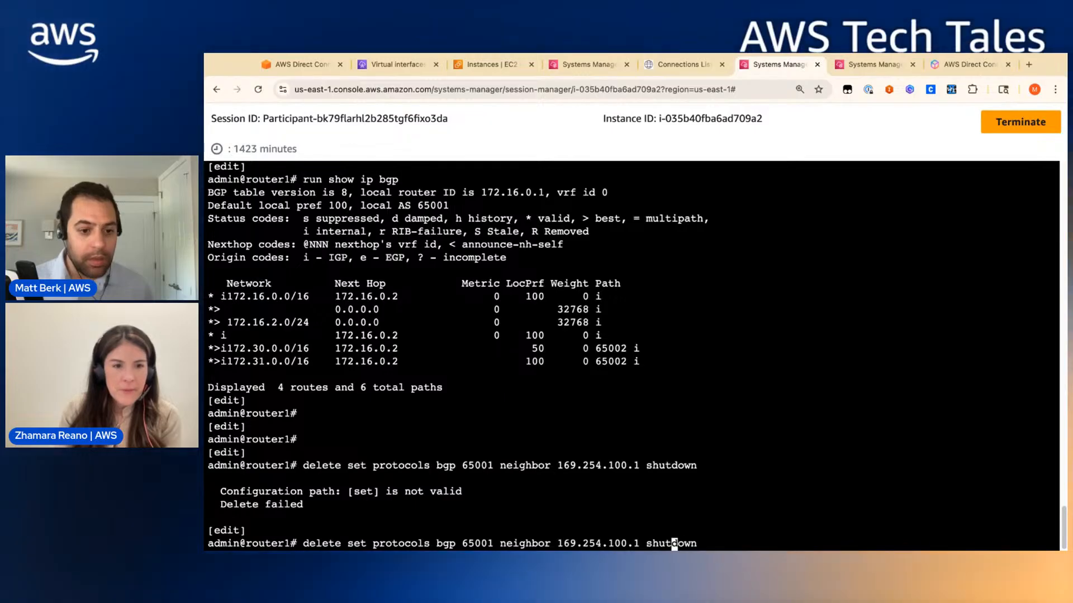
key(Left)
key(Left)
key(Left)
key(Left)
key(Left)
key(Left)
key(Left)
key(Left)
key(Left)
key(Left)
key(Left)
key(Left)
key(Left)
key(Left)
key(Left)
key(Left)
key(Left)
key(Left)
key(Left)
key(Left)
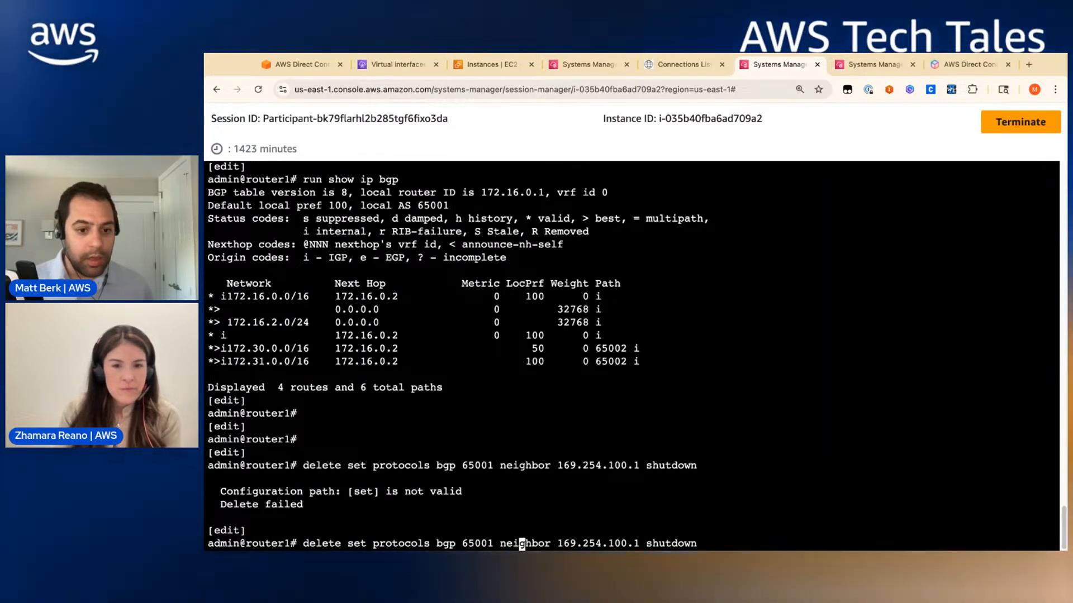
key(Left)
key(Left)
key(Left)
key(Left)
key(Left)
key(Left)
key(Left)
key(Left)
key(Left)
key(Left)
key(Left)
key(Left)
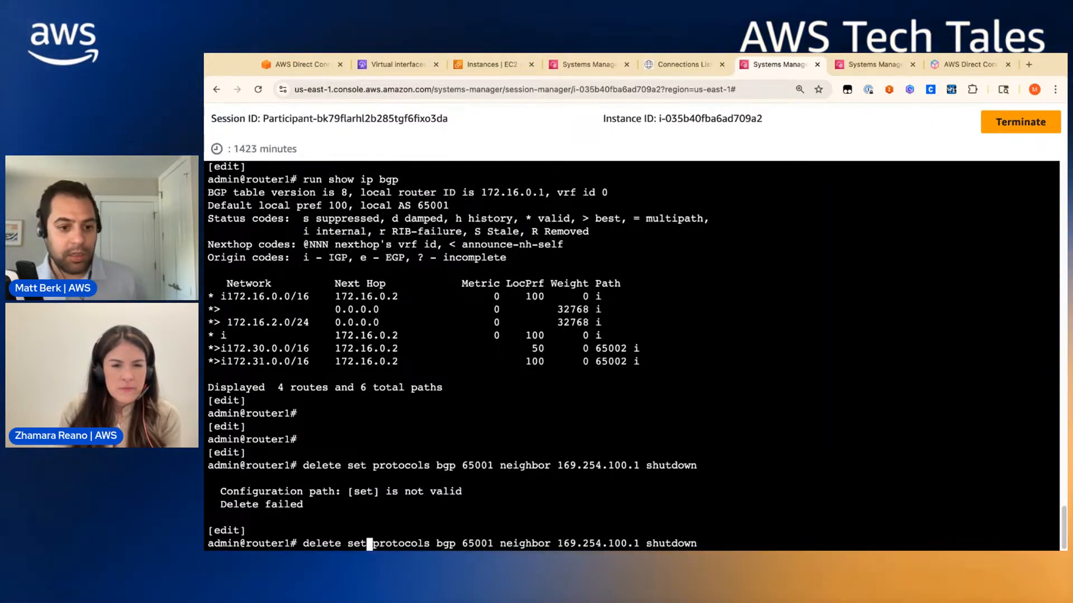
key(BackSpace)
key(BackSpace)
key(BackSpace)
key(BackSpace)
key(Return)
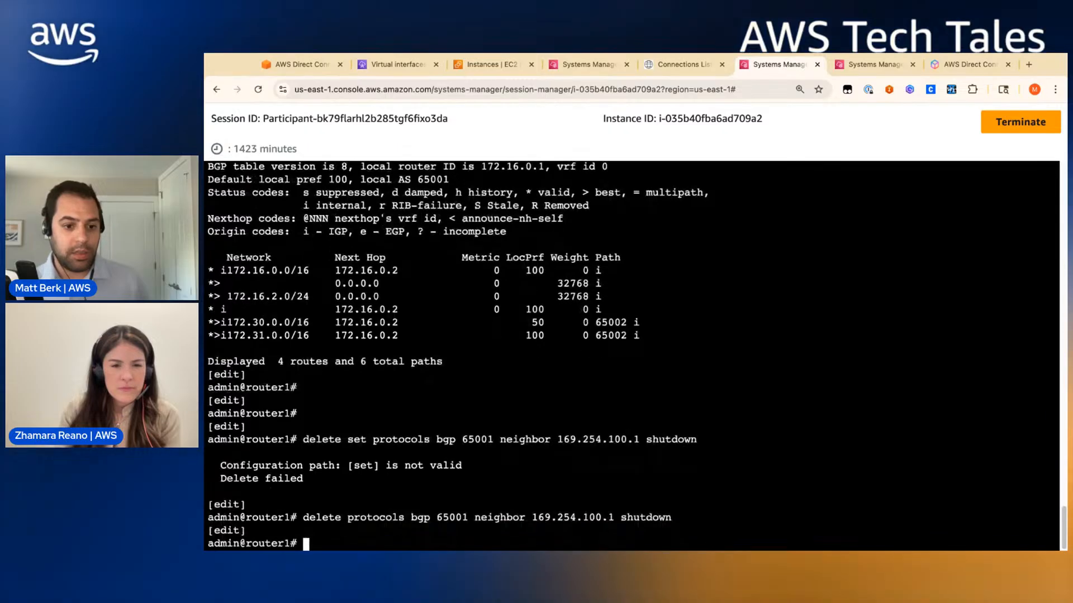
- Commit and save the router1 configuration change
text(commit)
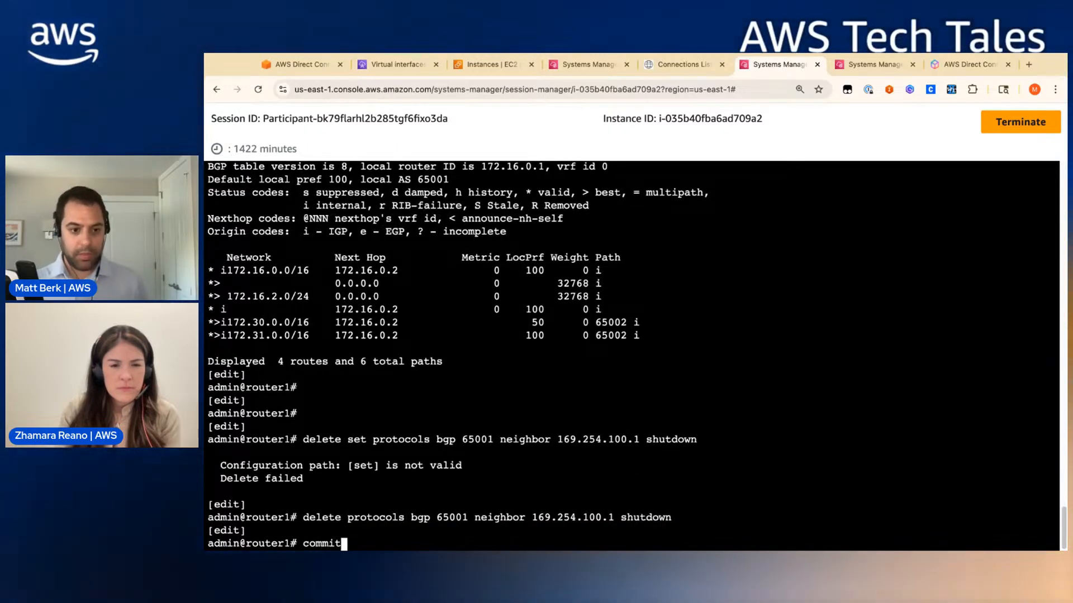
key(Return)
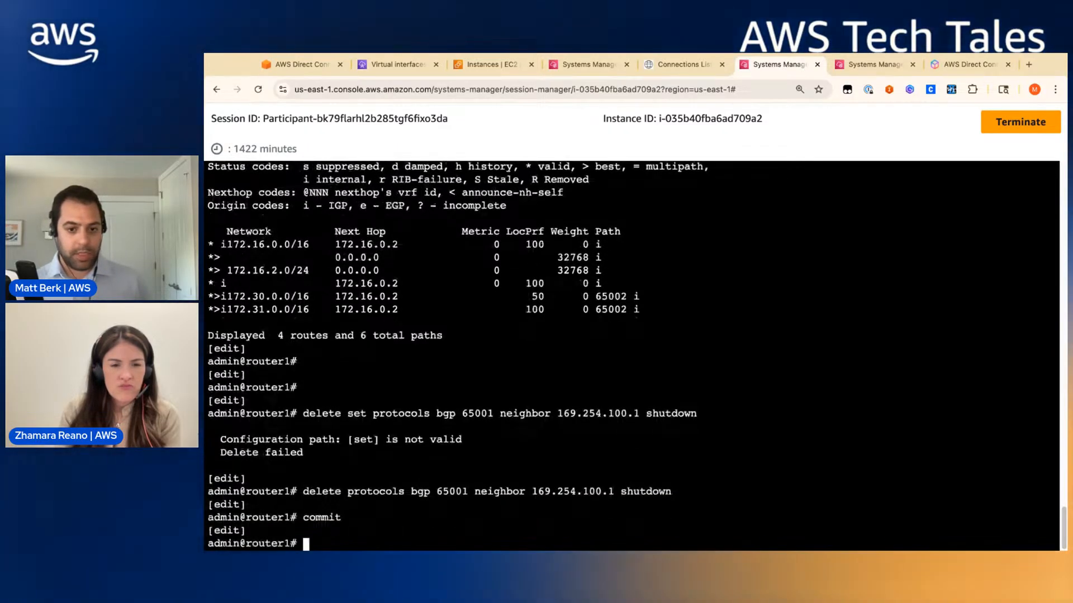
text(save)
key(Return)
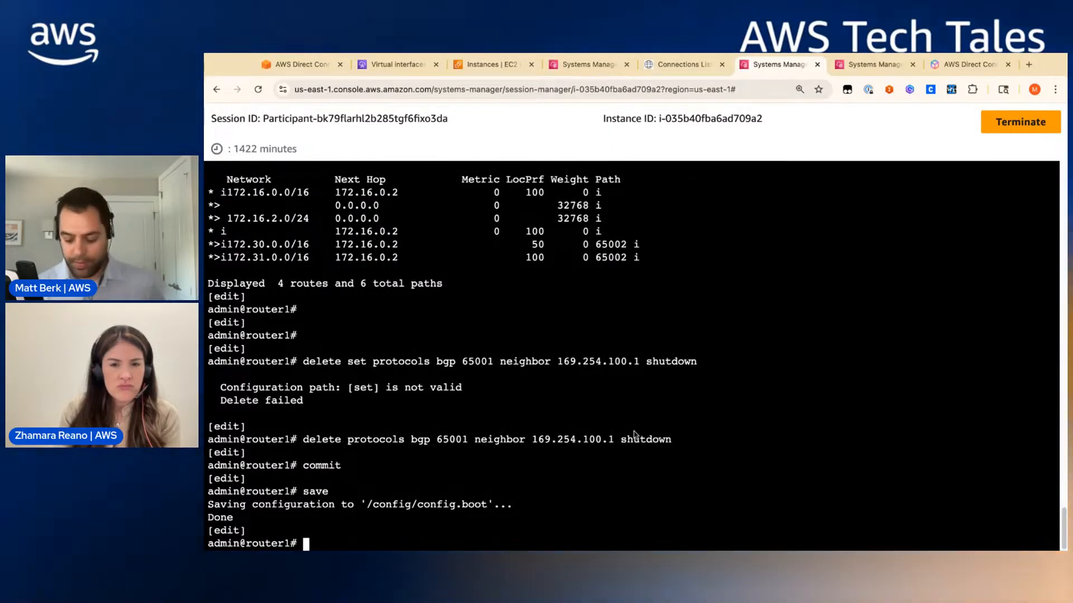
- Show router1's updated BGP table, now listing 4 routes and 7 paths
key(Up)
key(Up)
key(Up)
key(Up)
key(Up)
key(Down)
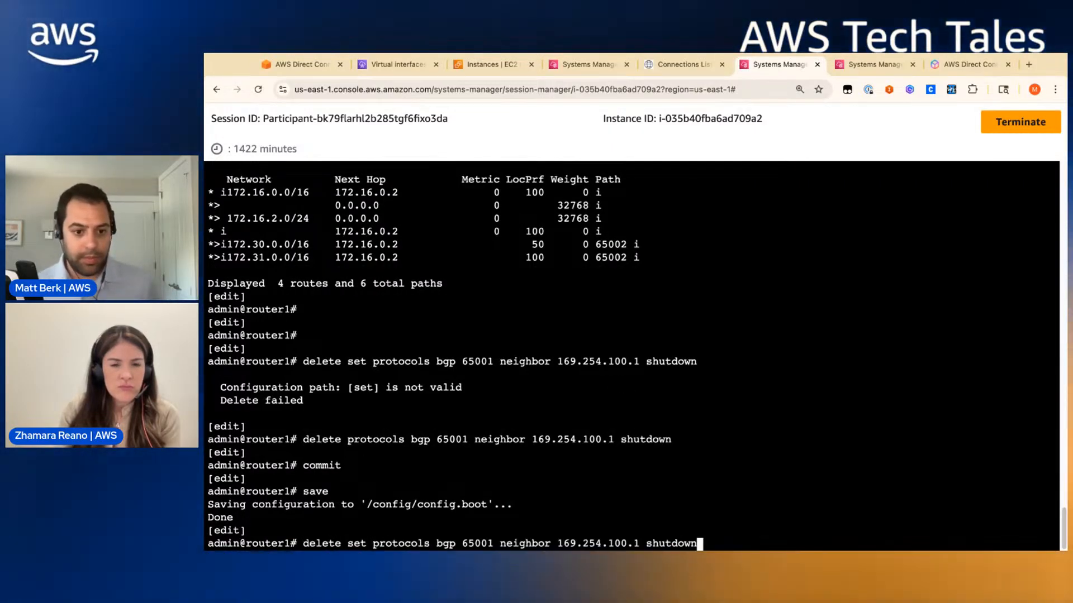
key(Up)
key(Return)
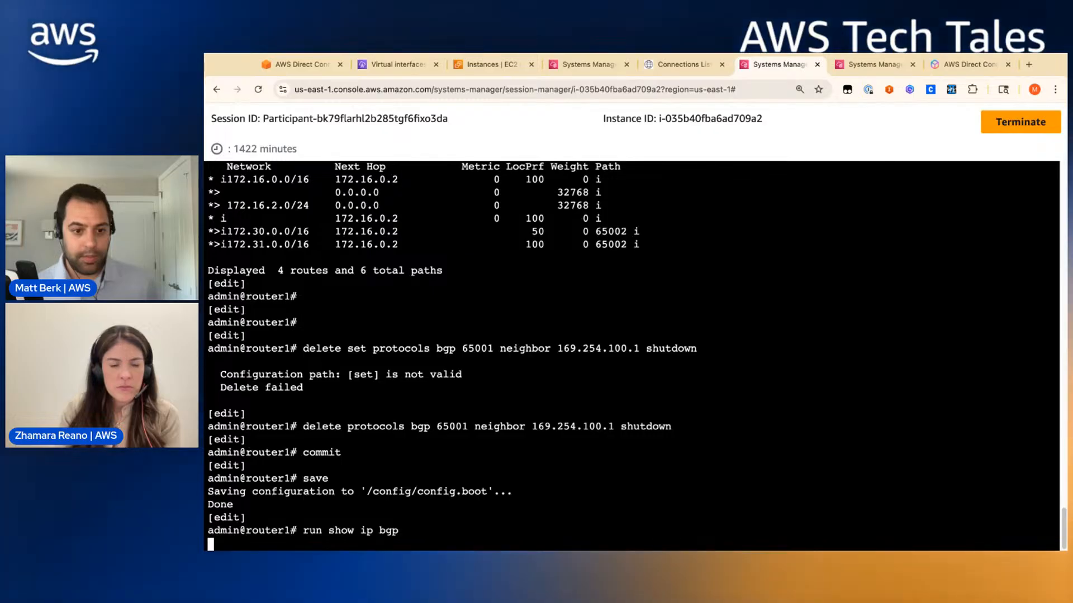
key(Return)
key(Return)
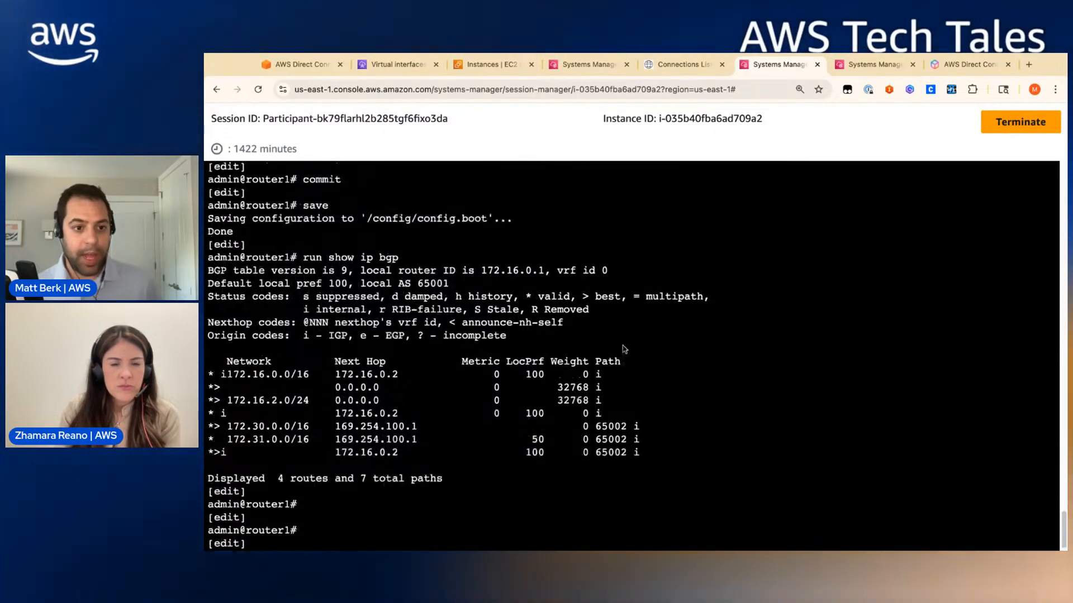
scroll(625, 350, up, 8)
scroll(325, 262, up, 1)
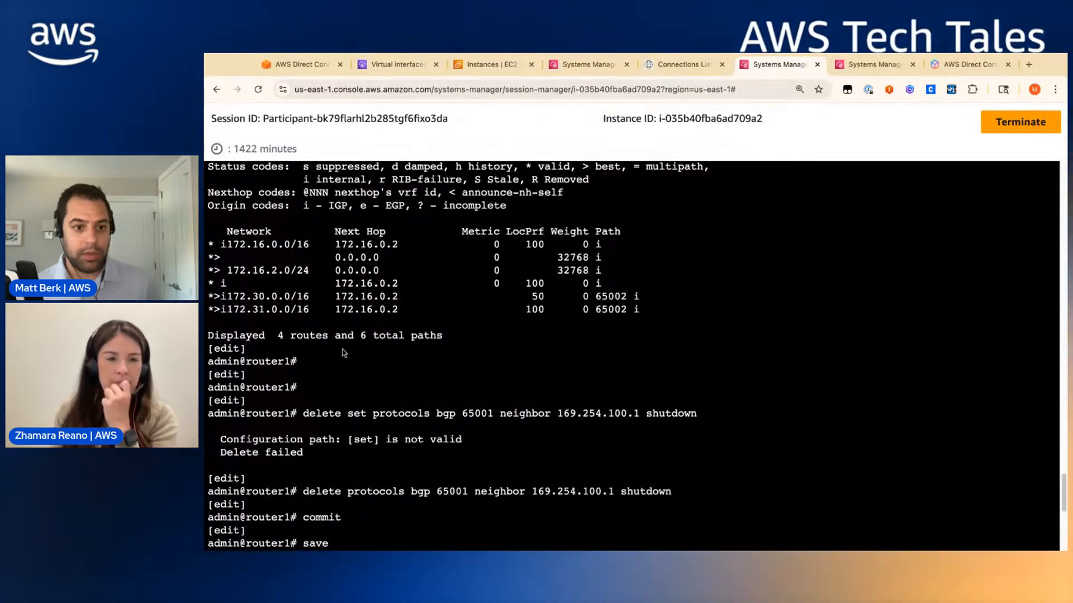
scroll(344, 353, down, 9)
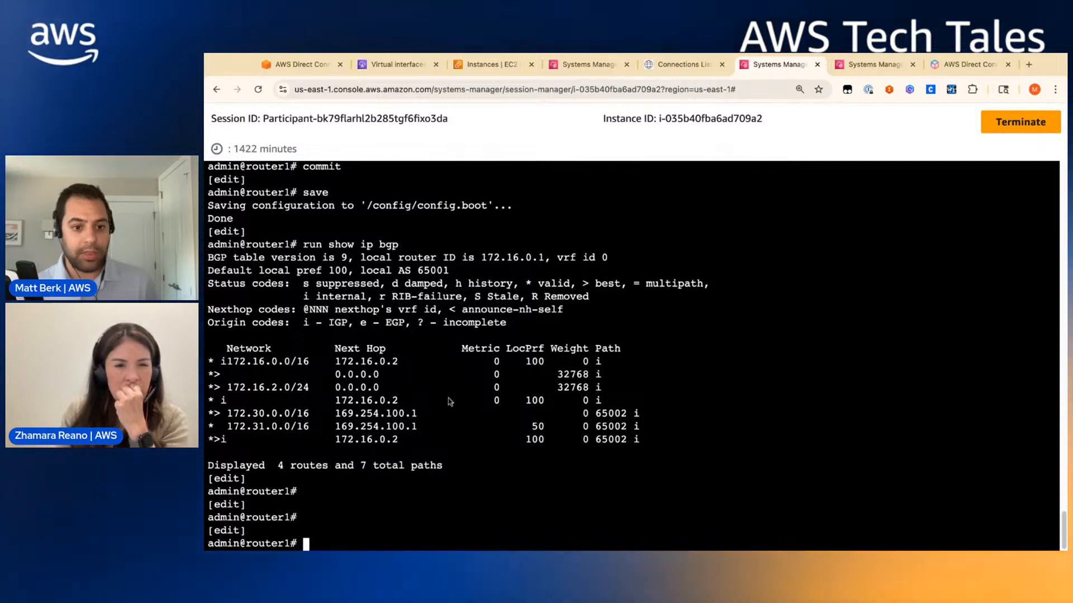
- Retrace 172.16.1.10, now via 169.254.100.1, and 172.16.2.10 from the VPC1 instance
click(482, 66)
click(394, 65)
click(582, 66)
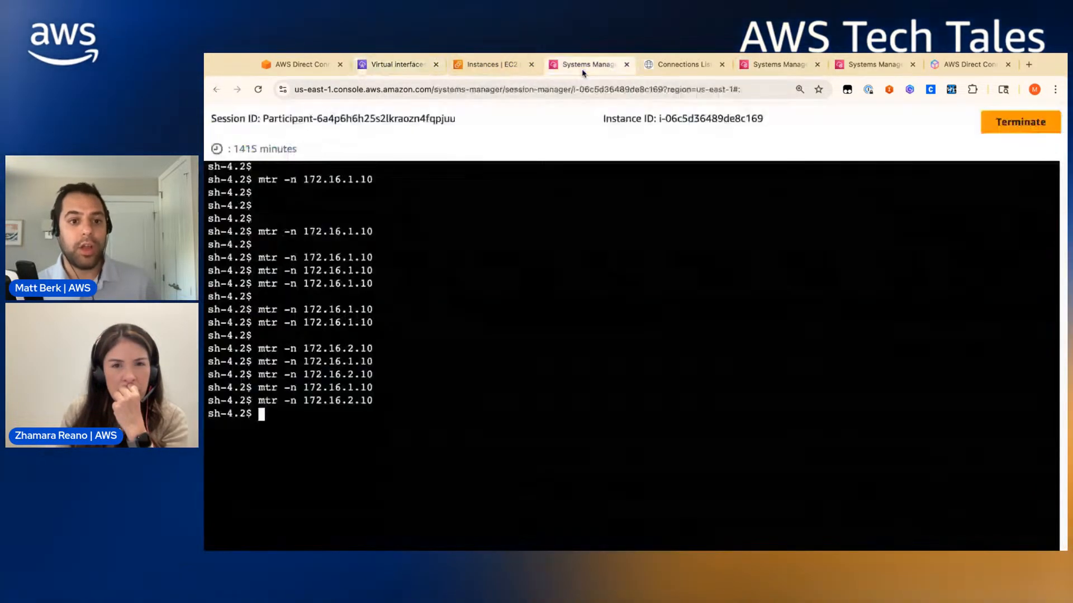
key(Up)
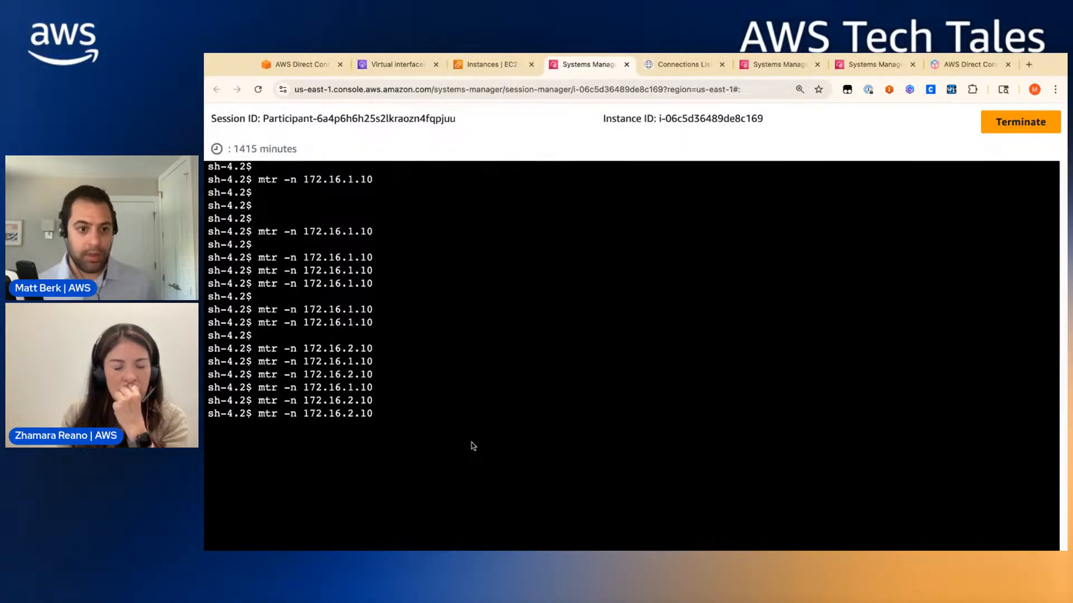
key(Return)
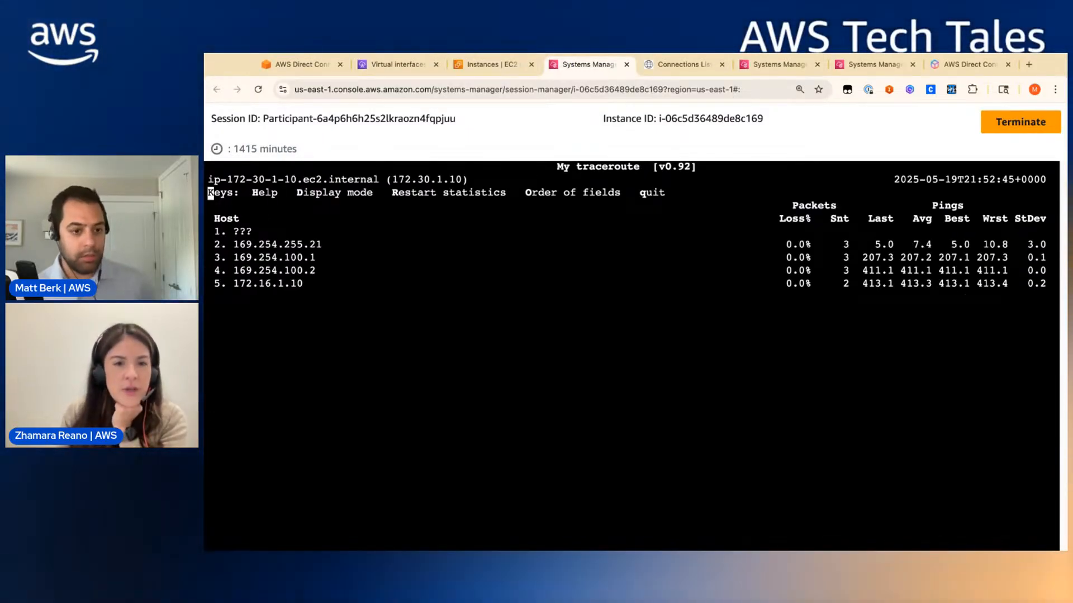
key(q)
key(Up)
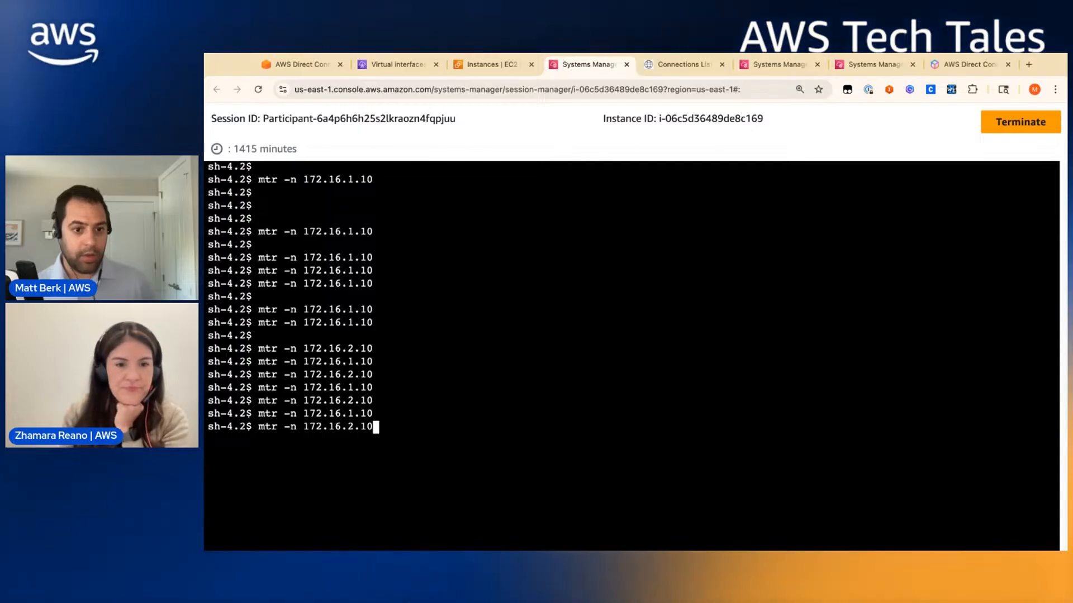
key(Return)
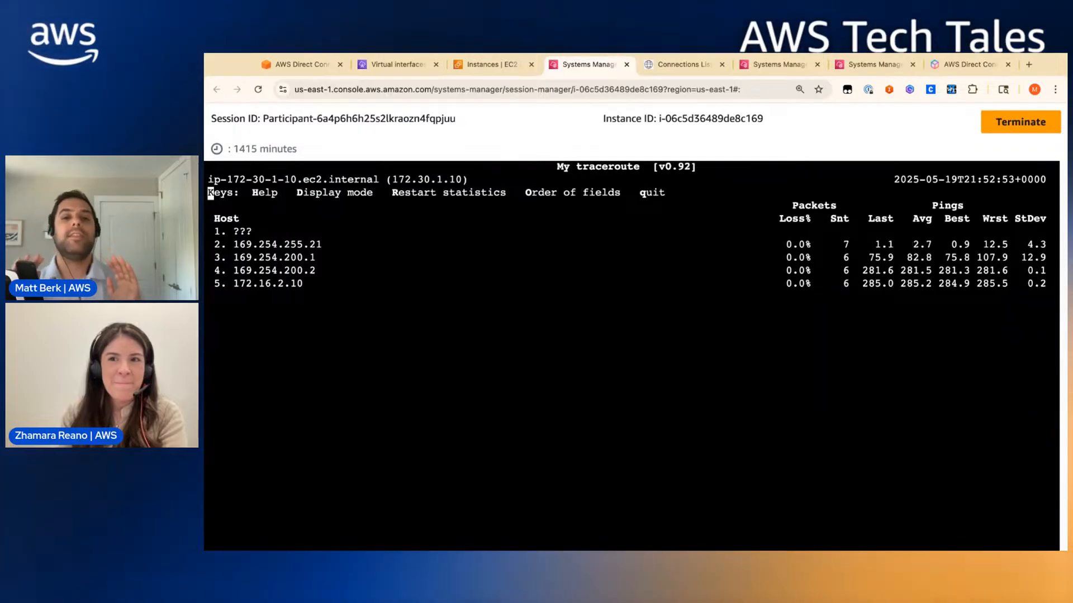
- Open the workshop guide's Test failover page and enlarge its network diagram
click(301, 64)
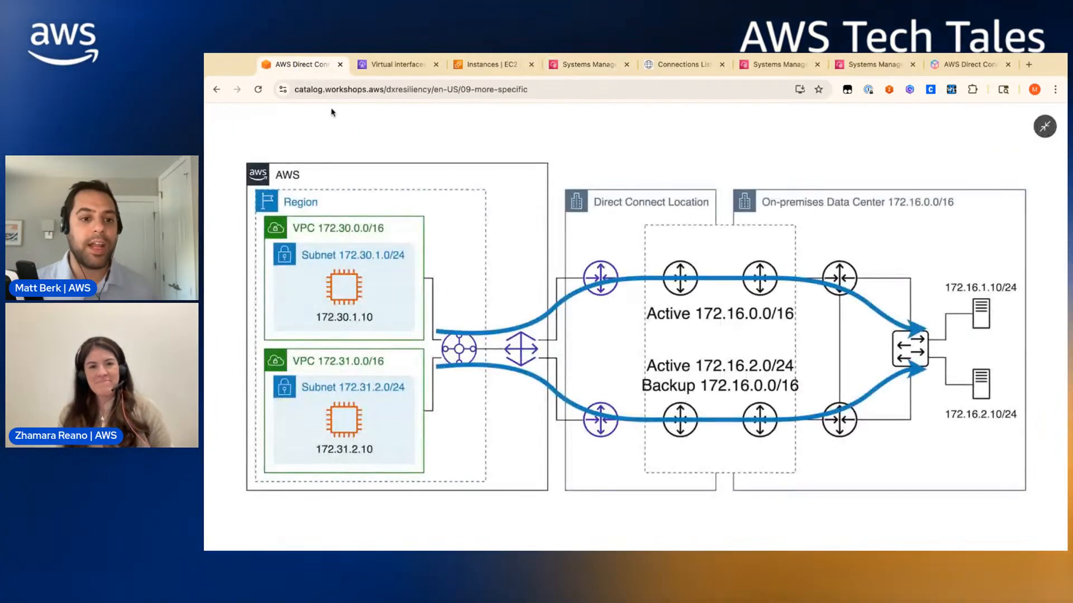
click(381, 311)
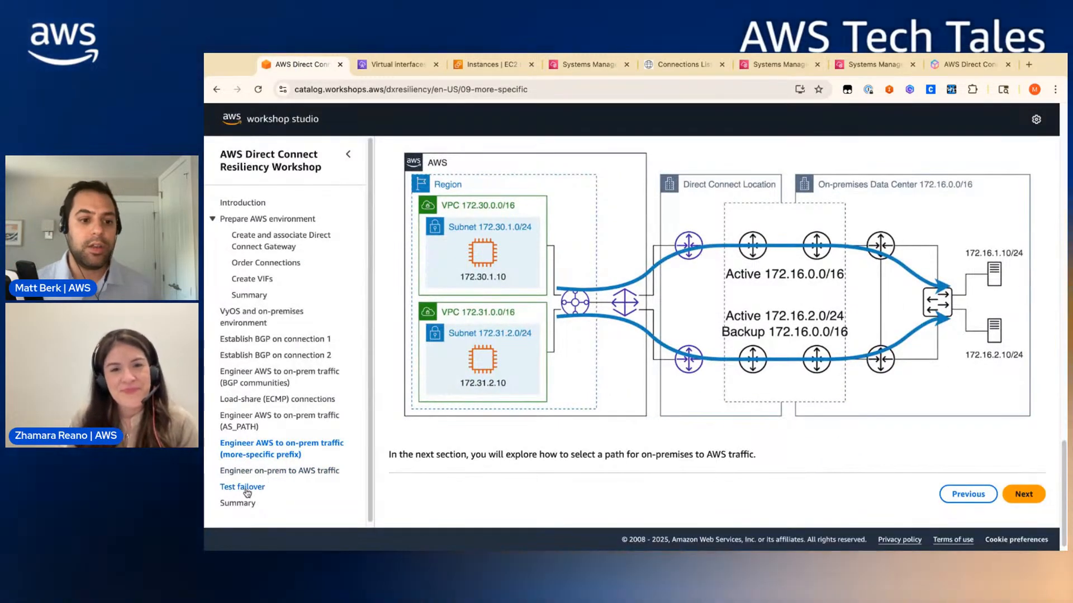
click(243, 487)
click(691, 406)
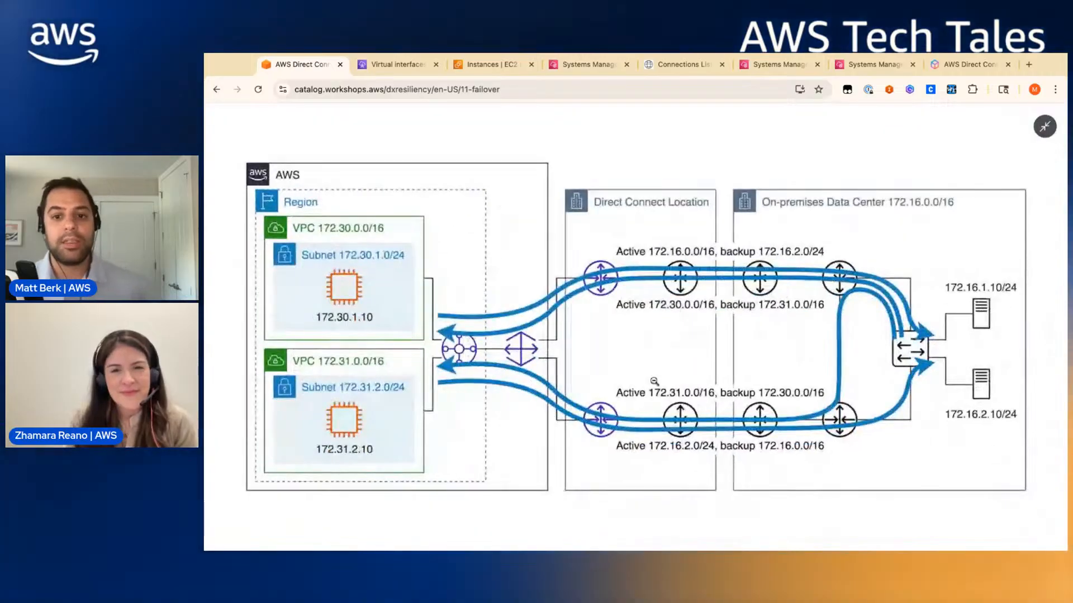